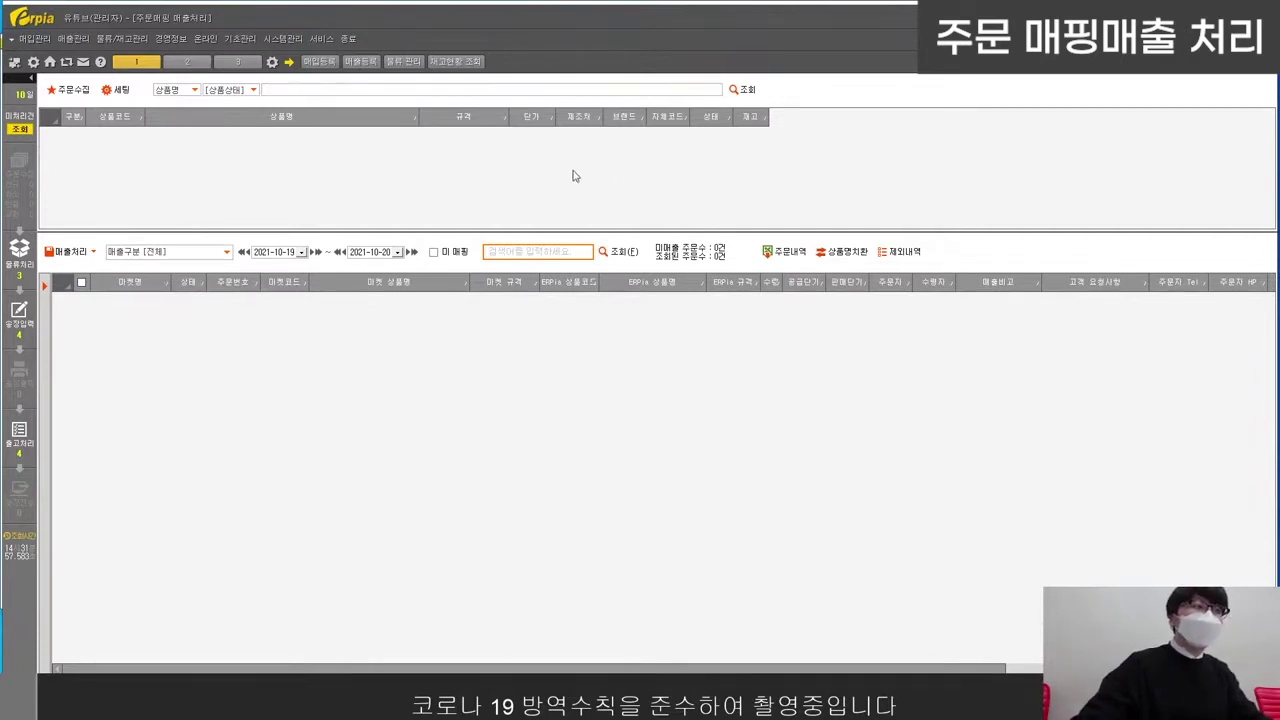
Step: Open the site settings, start registering a new market, and pick 11번가 from the market list
left_click(118, 90)
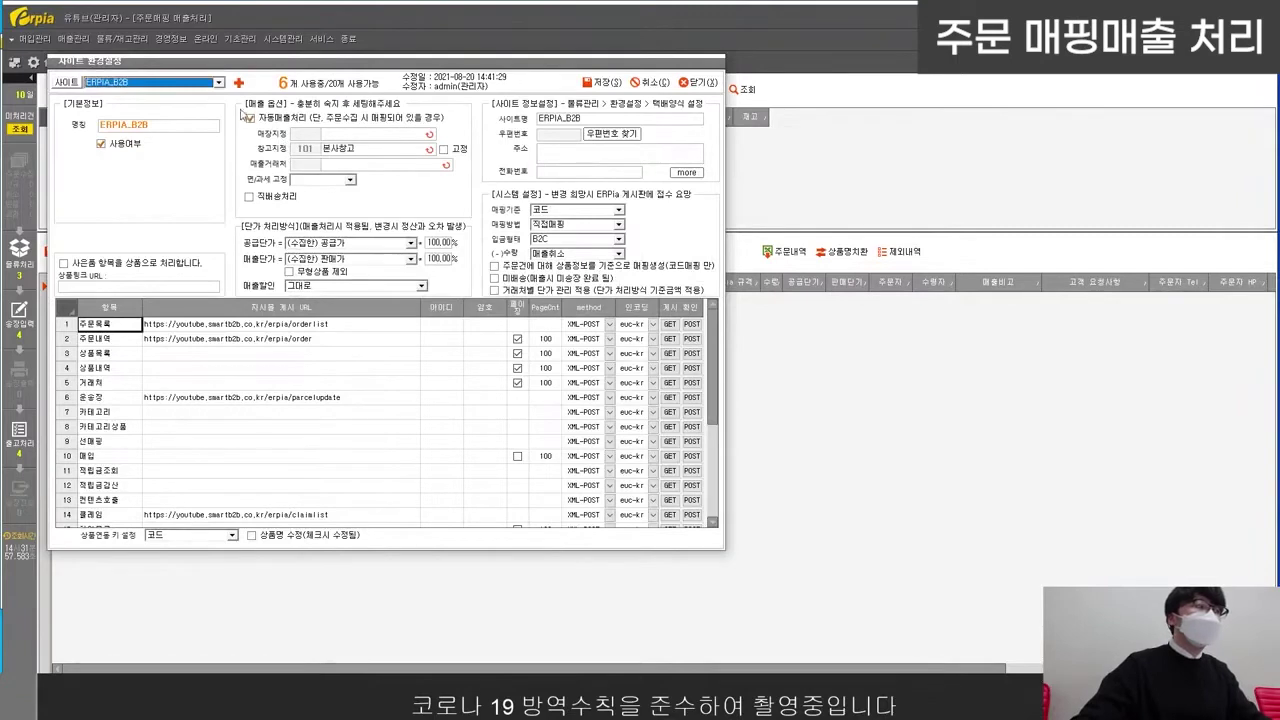
left_click(244, 84)
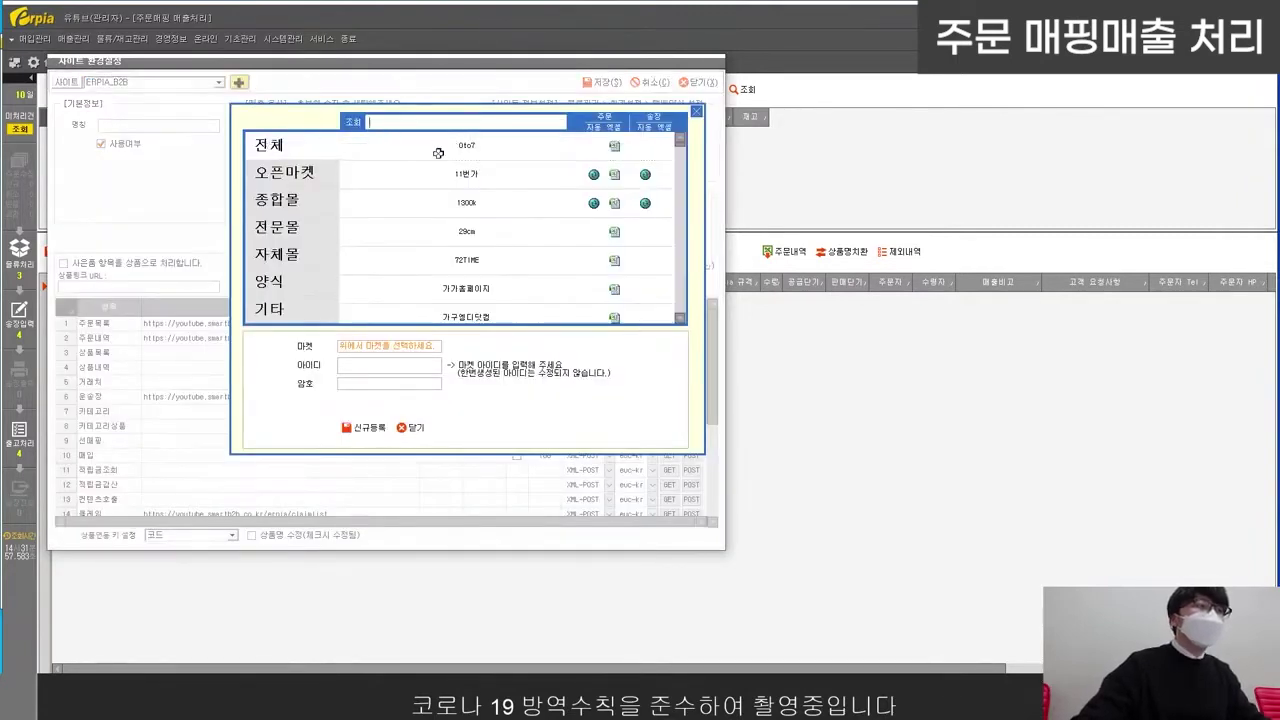
scroll(470, 185, "down", 3)
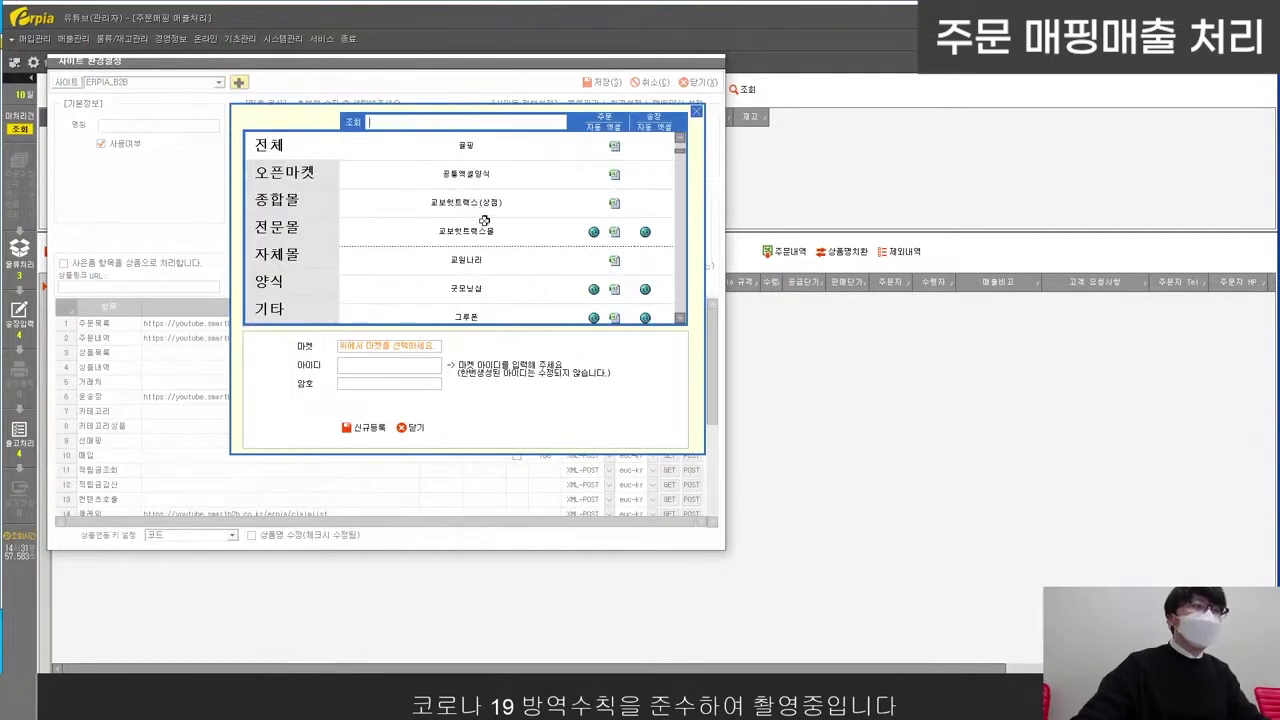
scroll(500, 205, "up", 3)
left_click(578, 182)
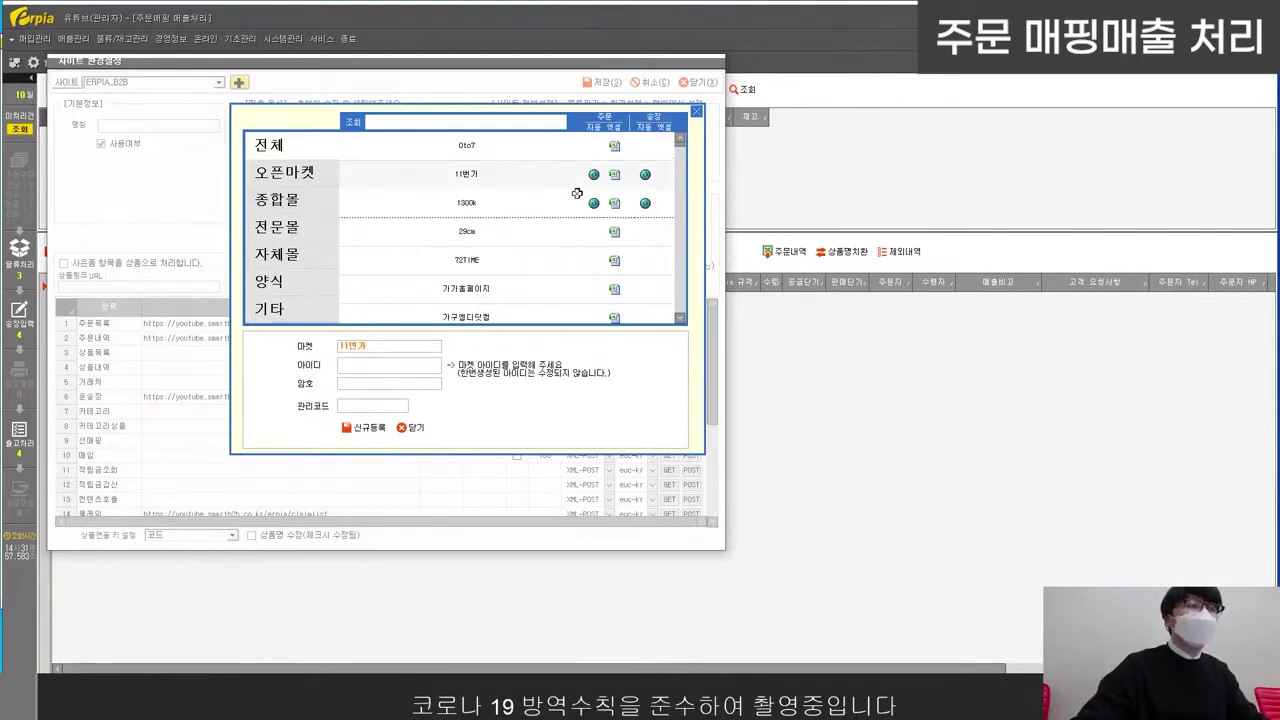
Step: Select the 공통엑셀양식 form with the ID 오늘의마켓, and close the market registration and site settings without registering
left_click(306, 289)
left_click(466, 146)
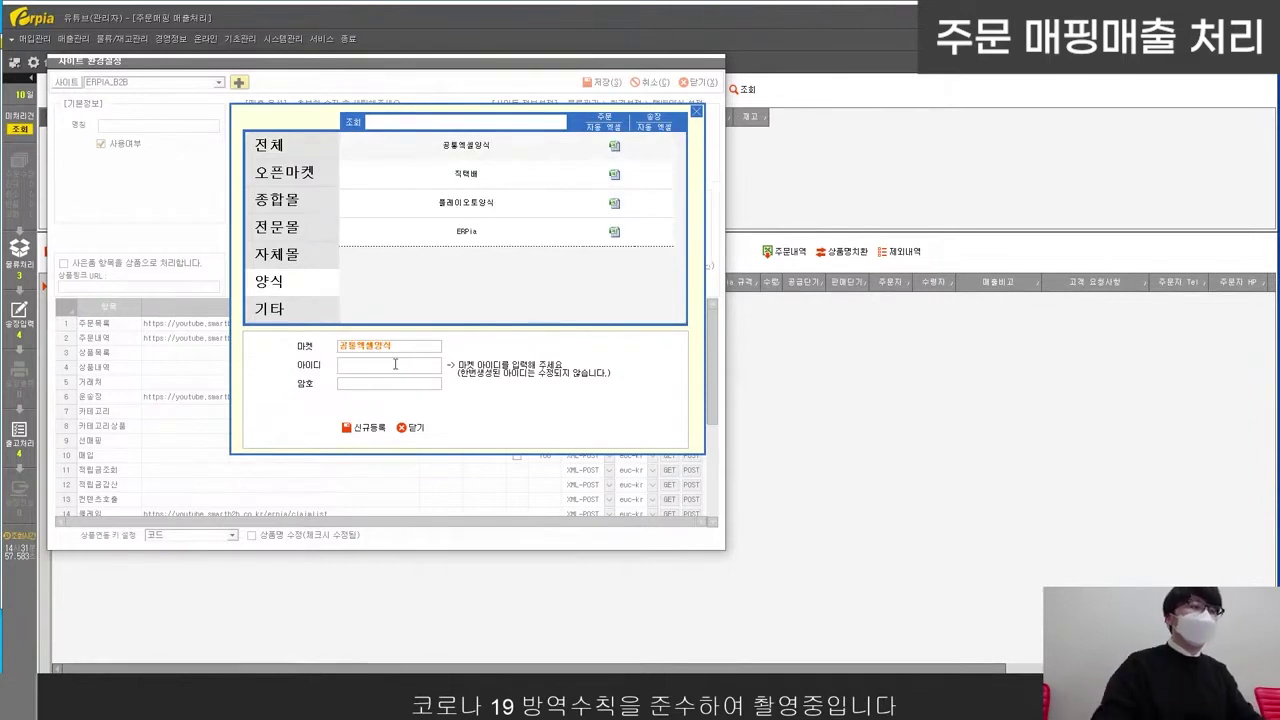
type("오늘의")
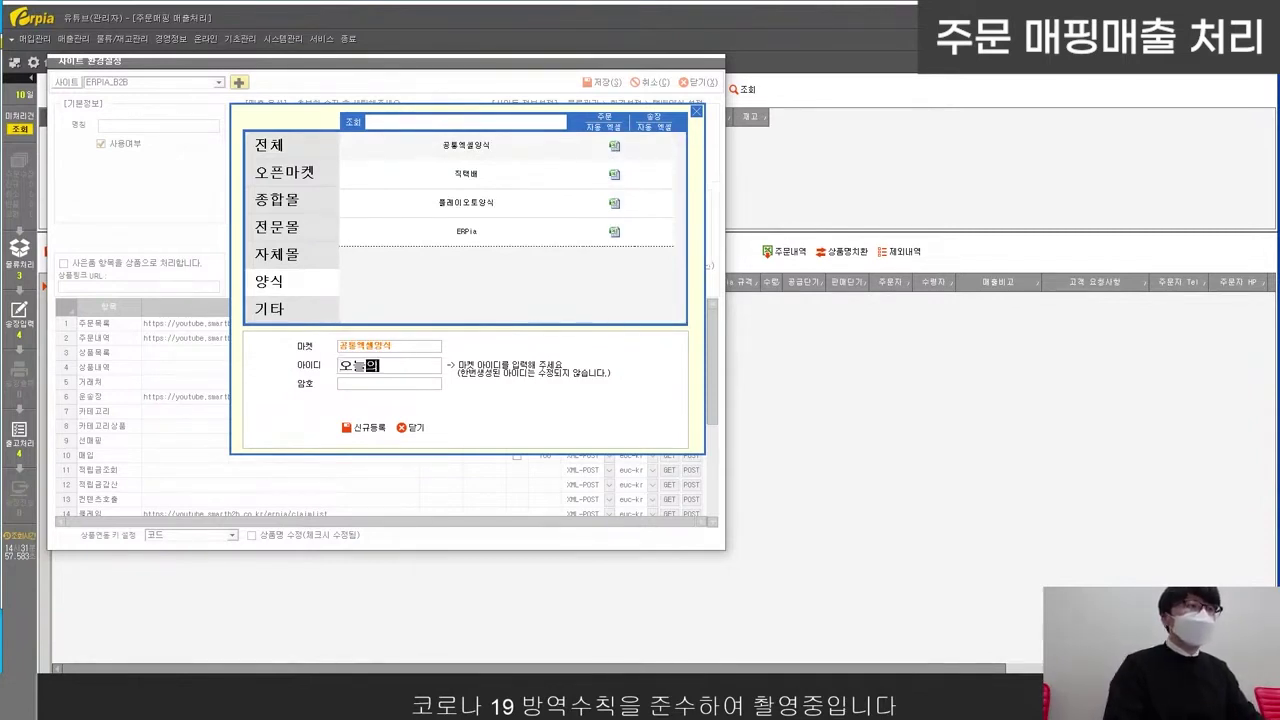
type("마켓")
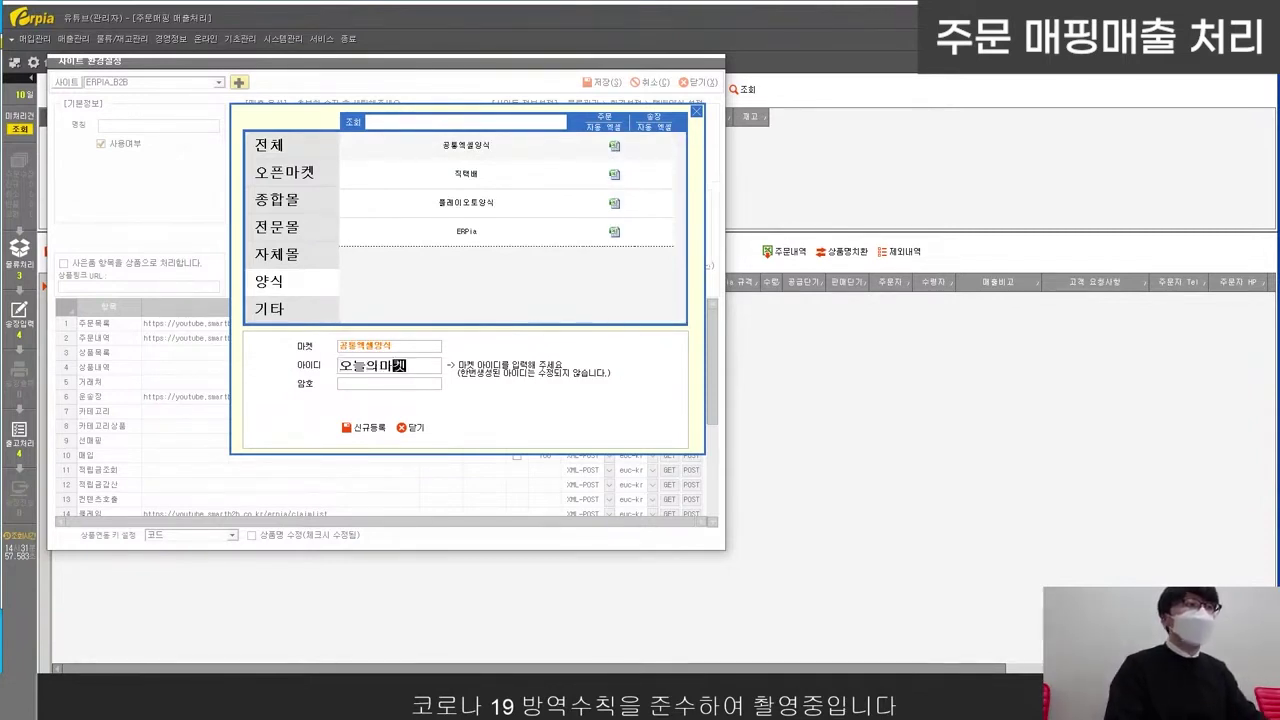
left_click(402, 430)
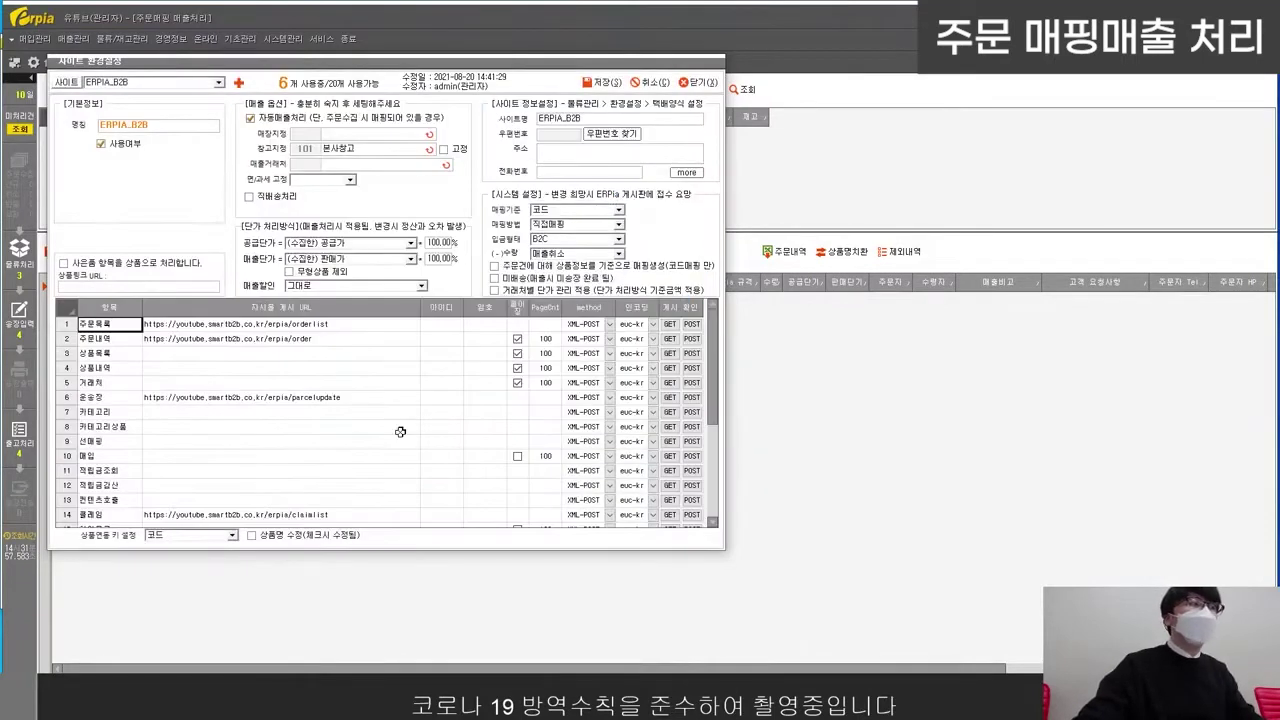
left_click(686, 84)
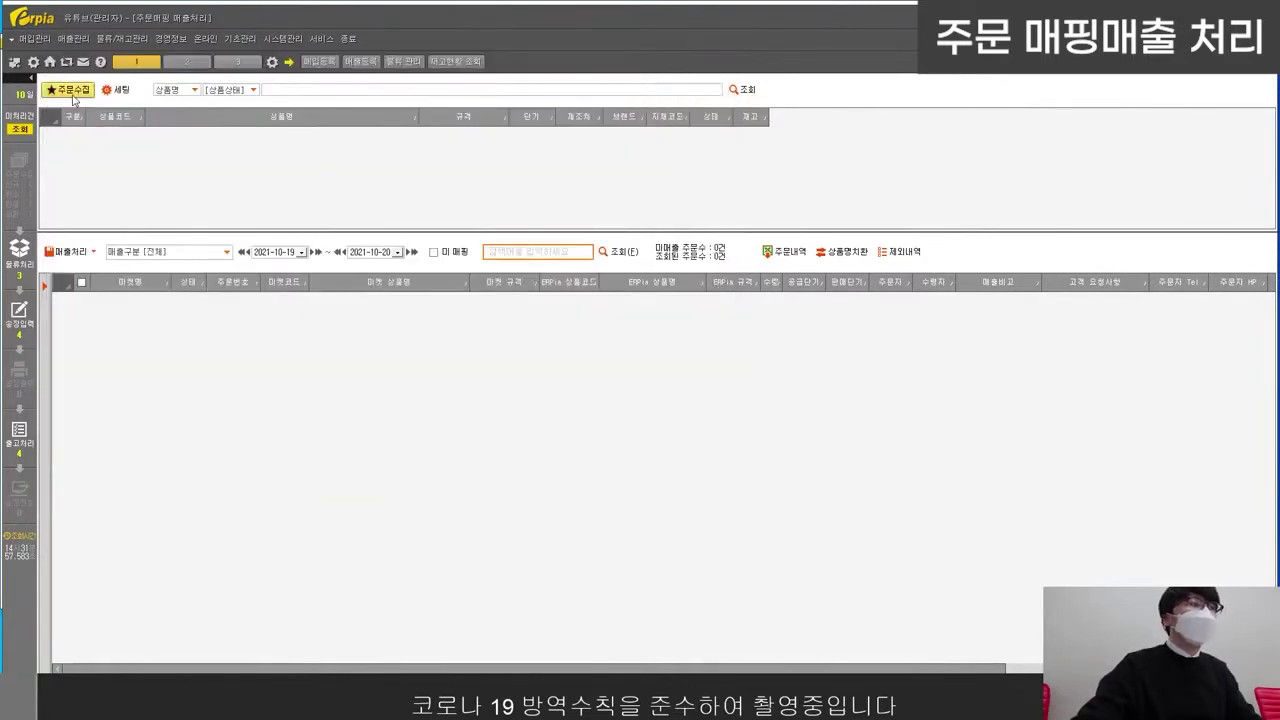
Step: Open the order collection list showing the registered markets
left_click(73, 92)
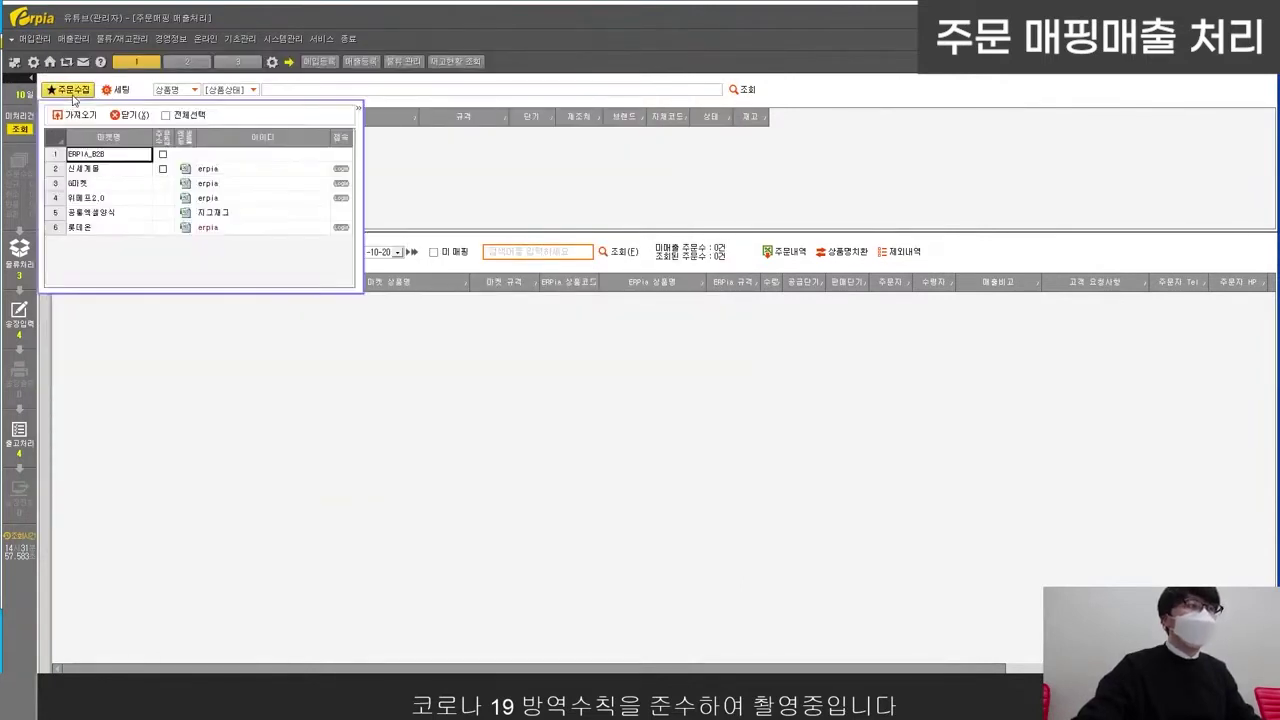
left_click(101, 154)
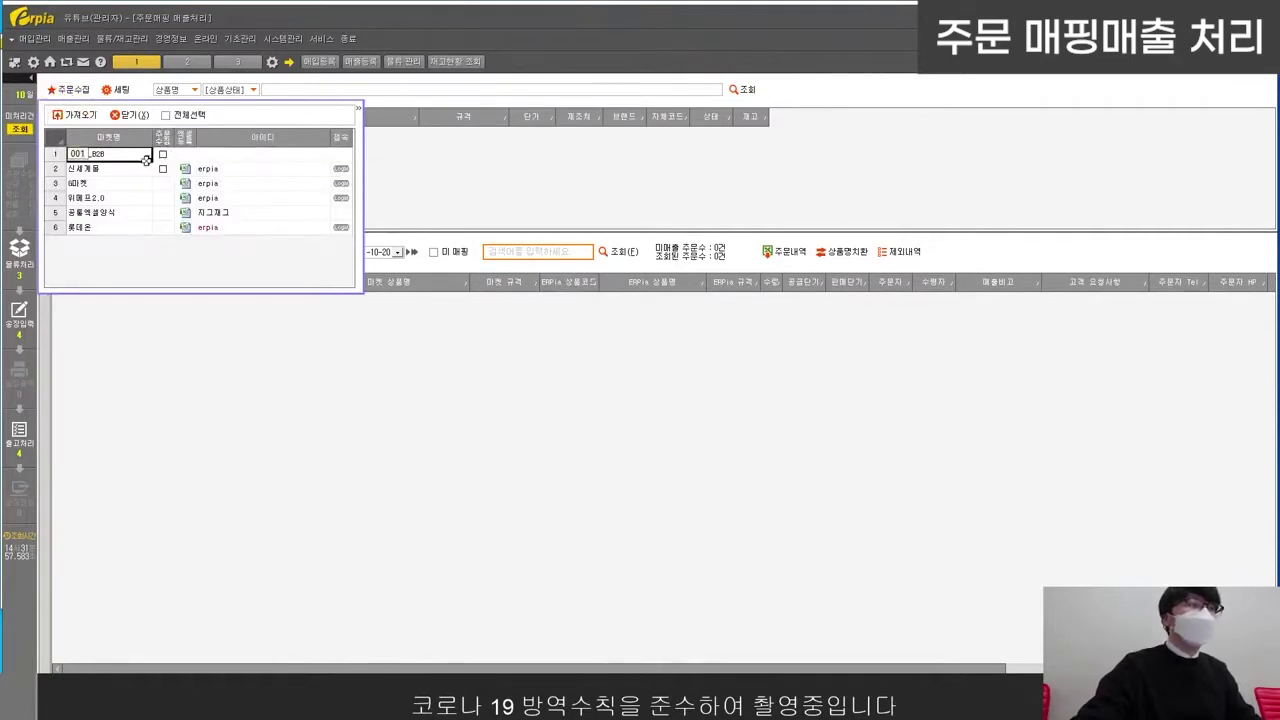
left_click(205, 197)
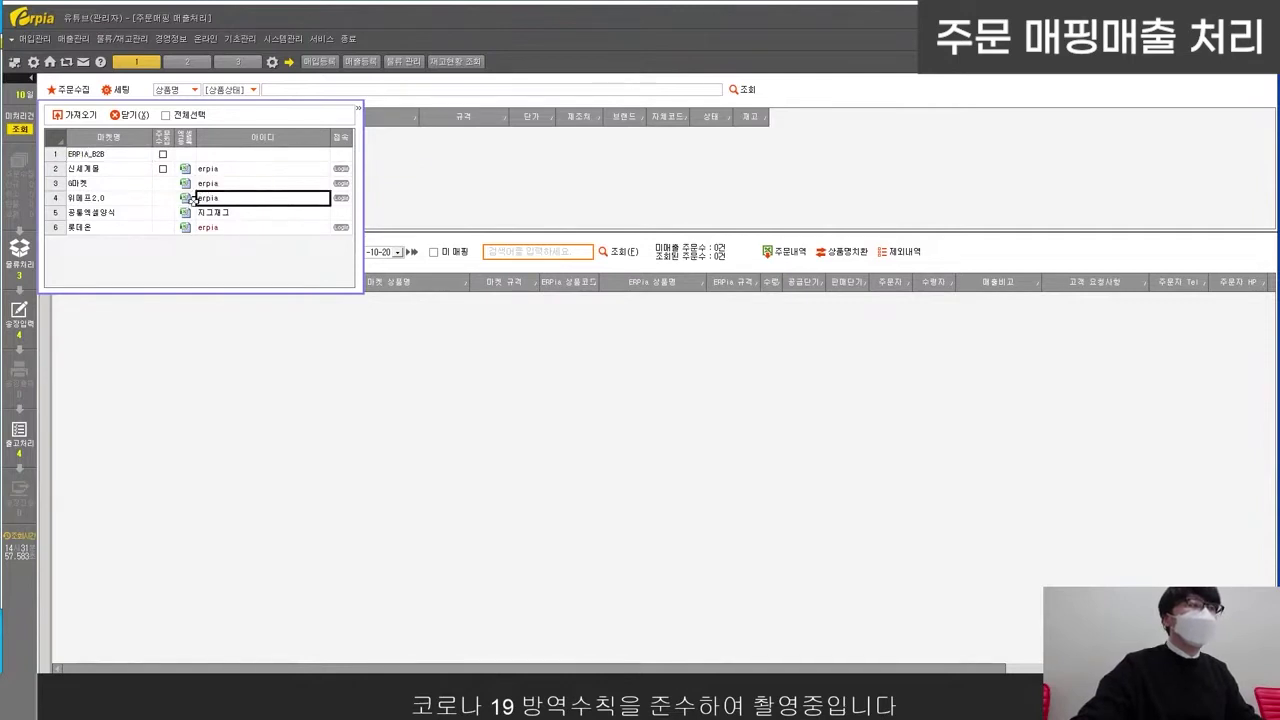
Step: Mark the ERPIA_B2B and 신세계몰 markets for automatic order collection and clear both selections again
left_click(163, 154)
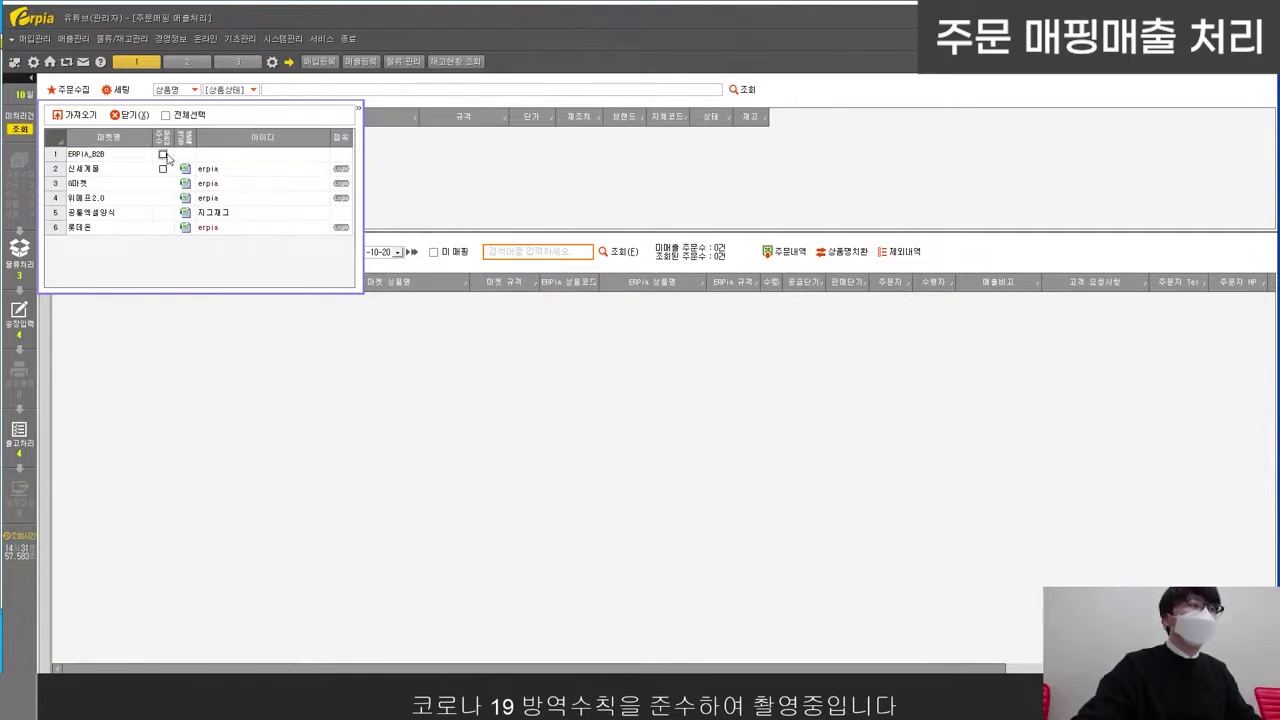
left_click(163, 168)
left_click(143, 183)
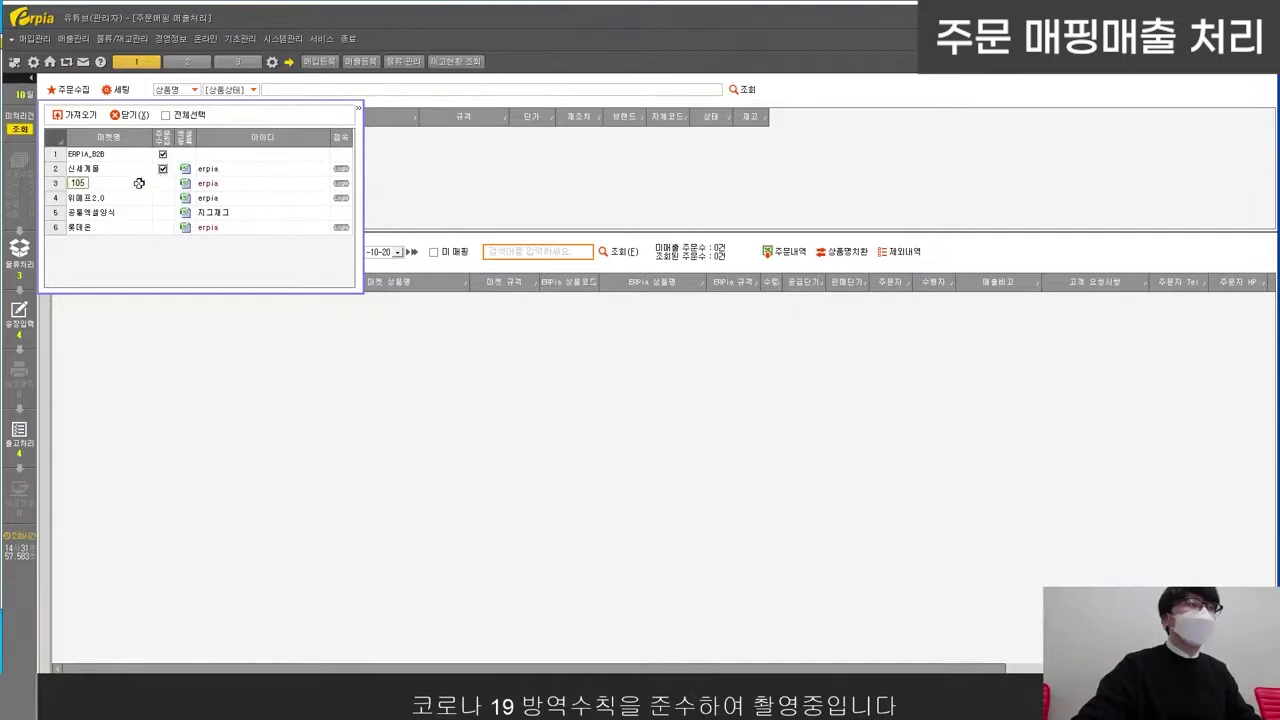
left_click(122, 170)
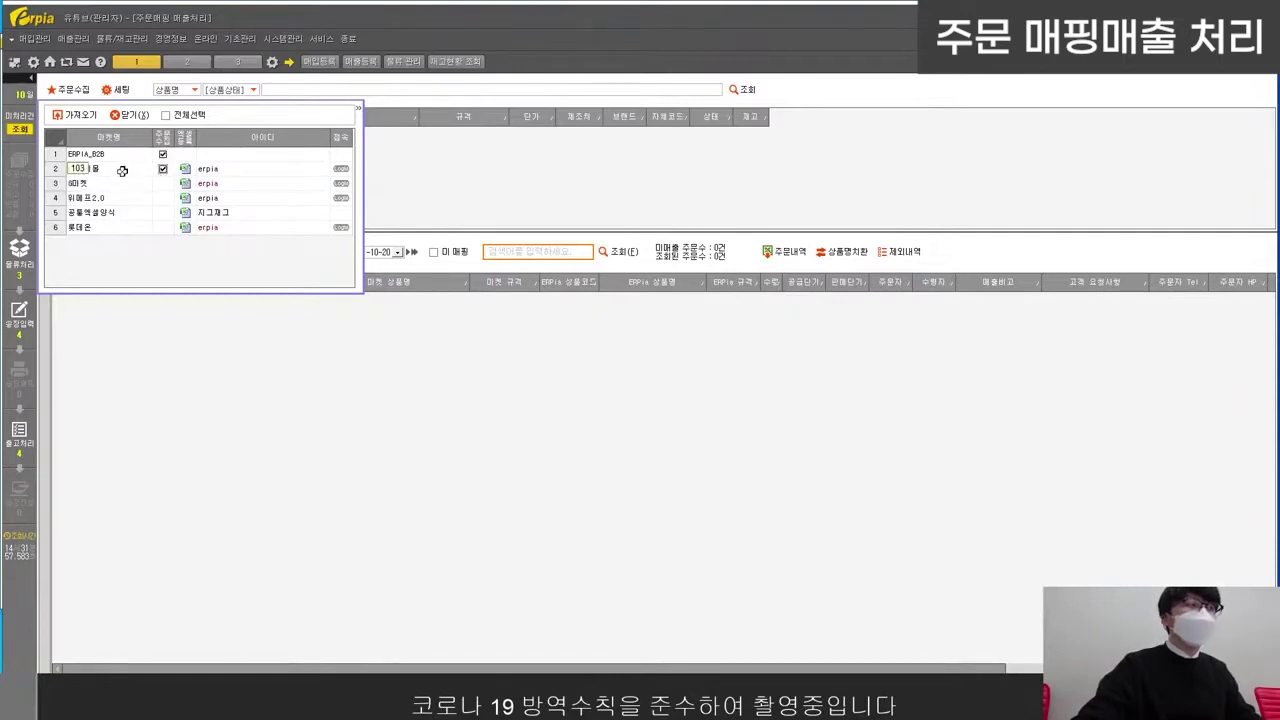
left_click(97, 130)
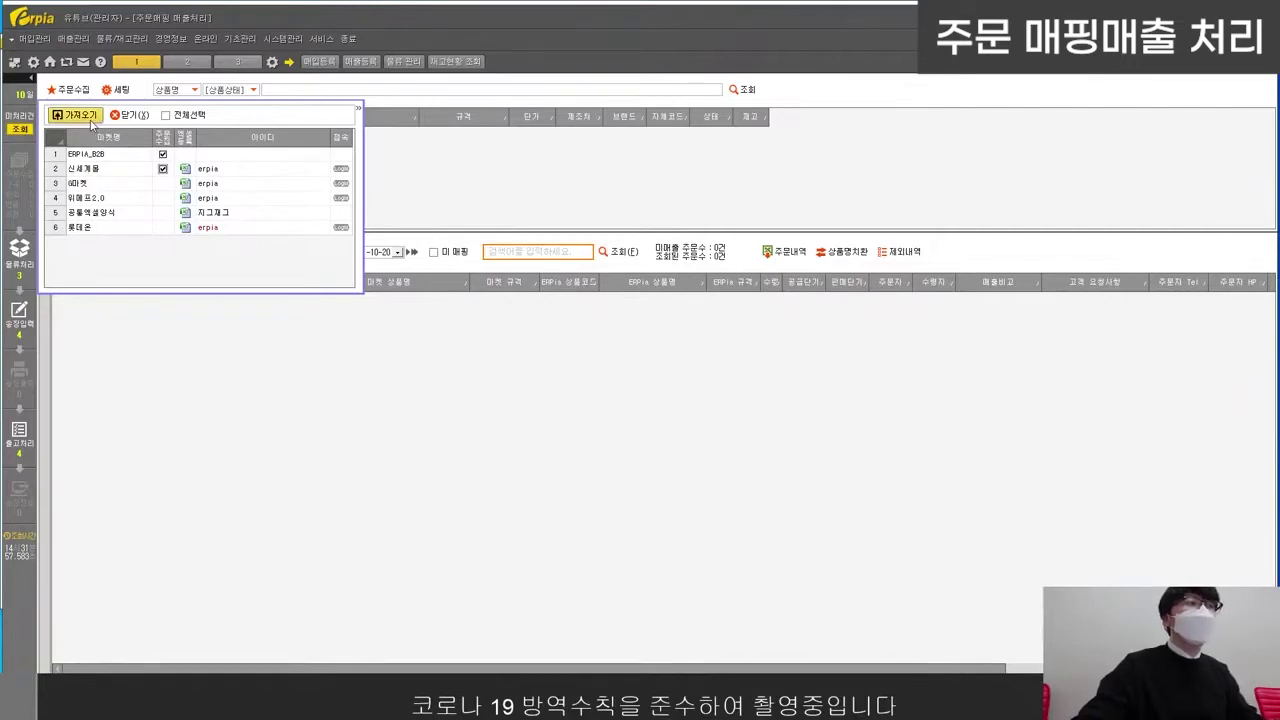
left_click(162, 154)
left_click(162, 168)
Step: Start an Excel order registration for G마켓 and cancel the file selection
left_click(190, 180)
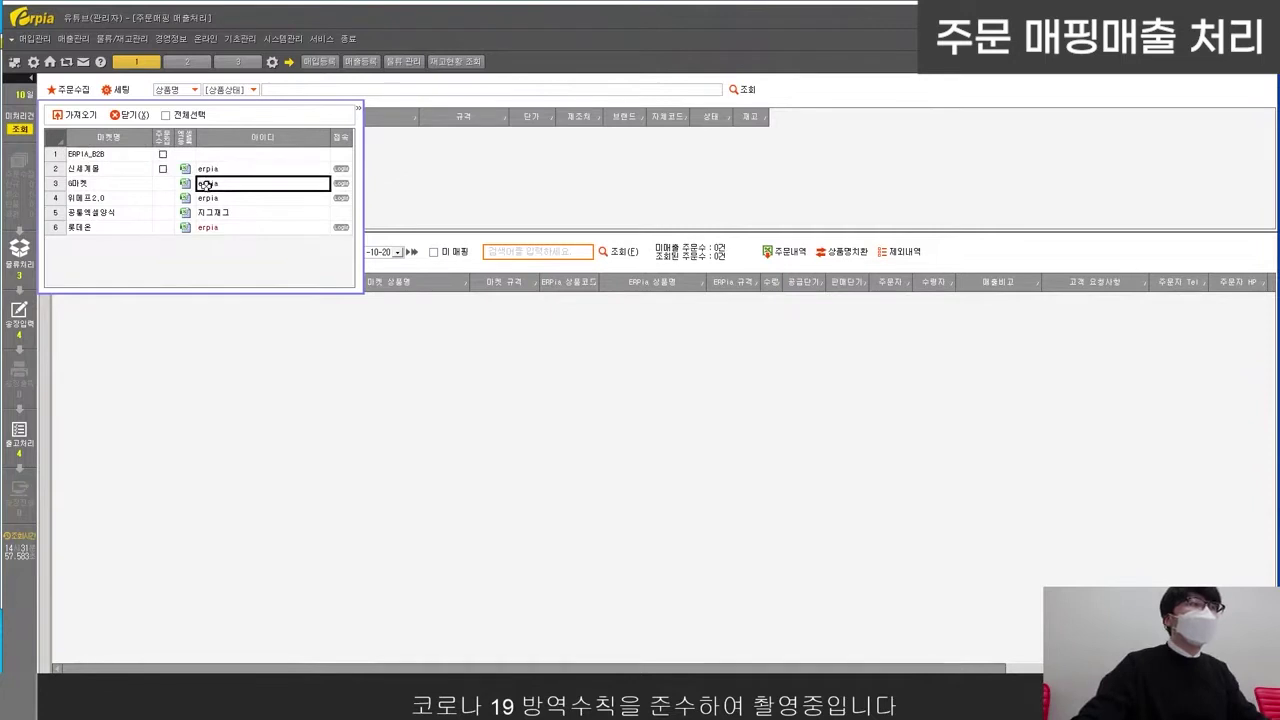
left_click(186, 184)
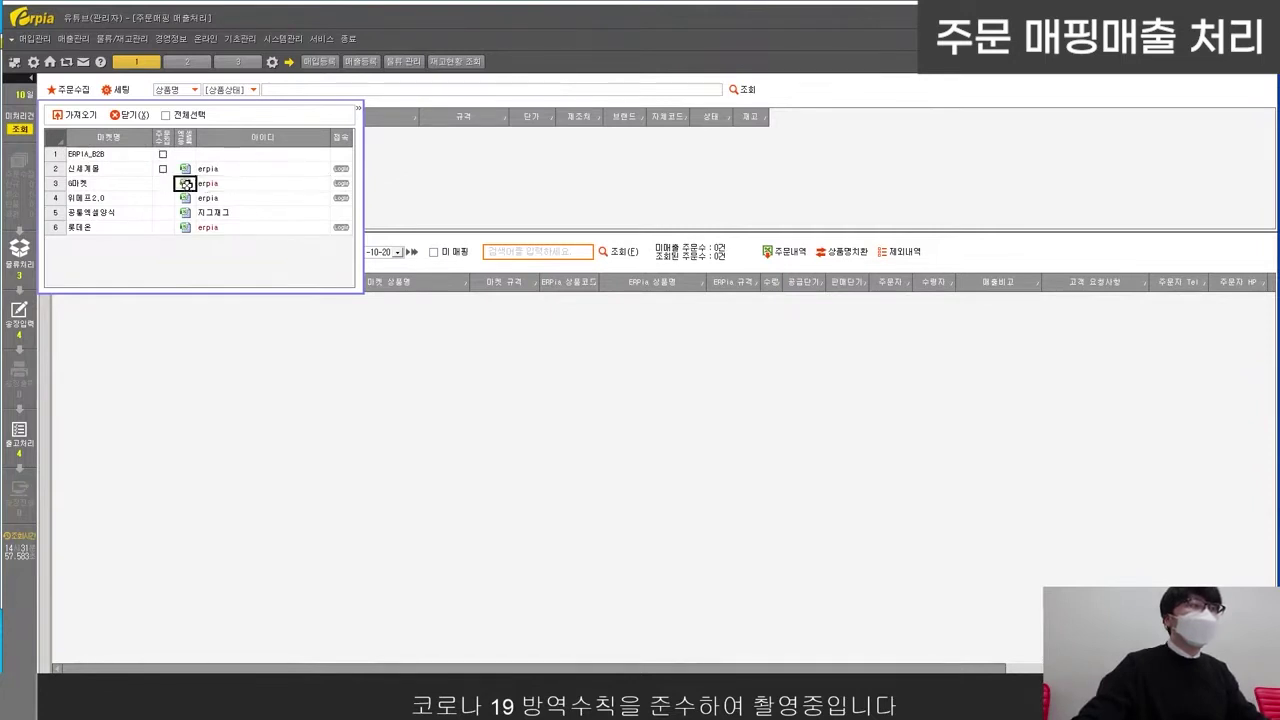
left_click(186, 184)
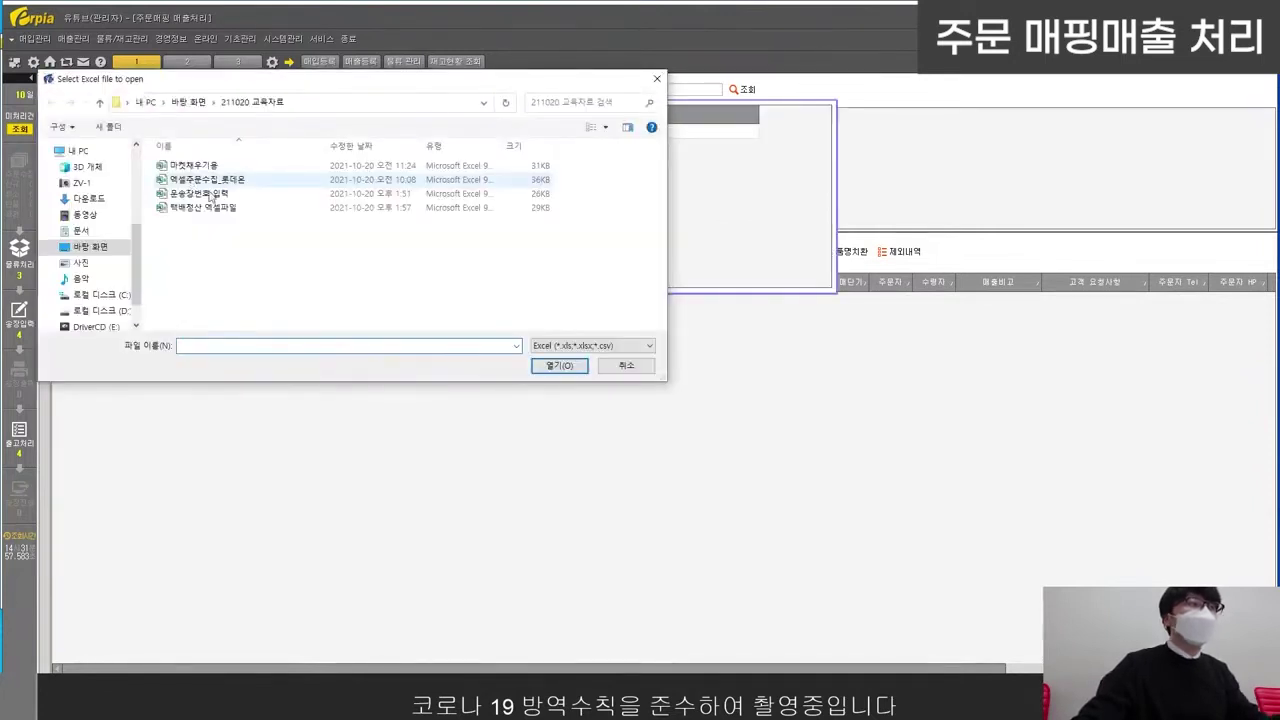
left_click(604, 362)
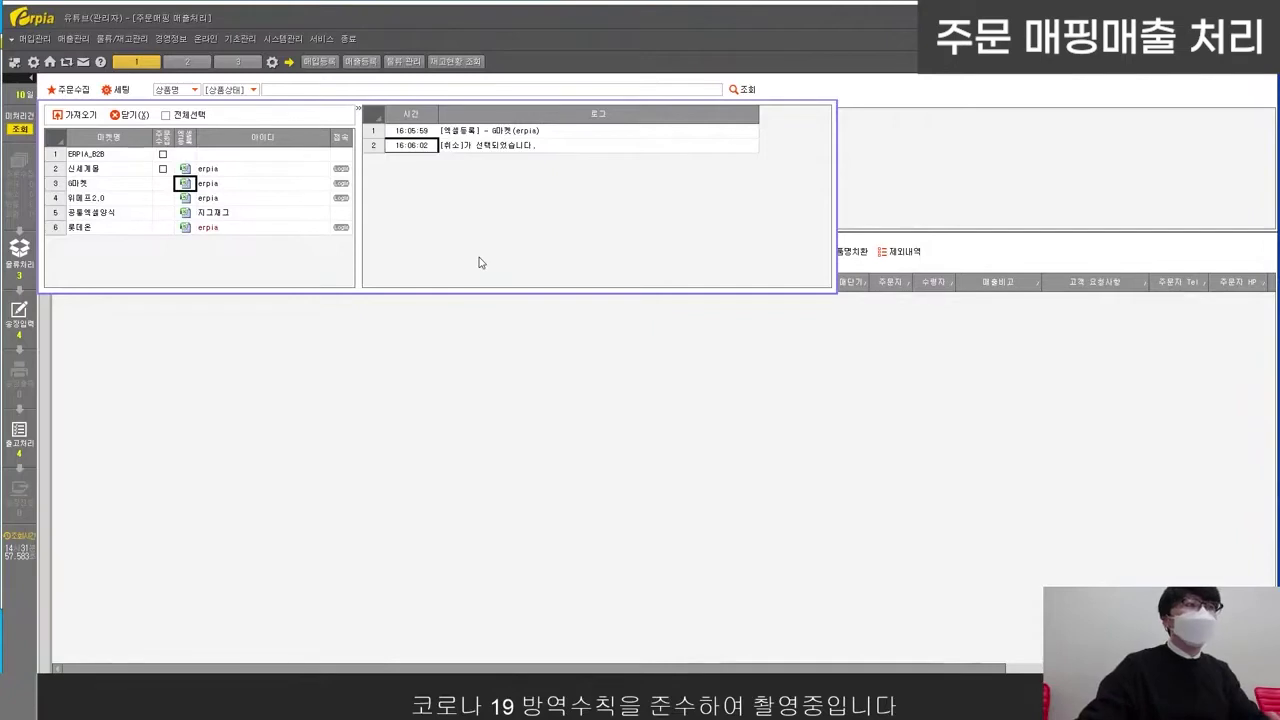
Step: Import the 엑셀주문수집_롯데온 Excel file as orders for the 롯데온 market and close the order collection list
left_click(273, 227)
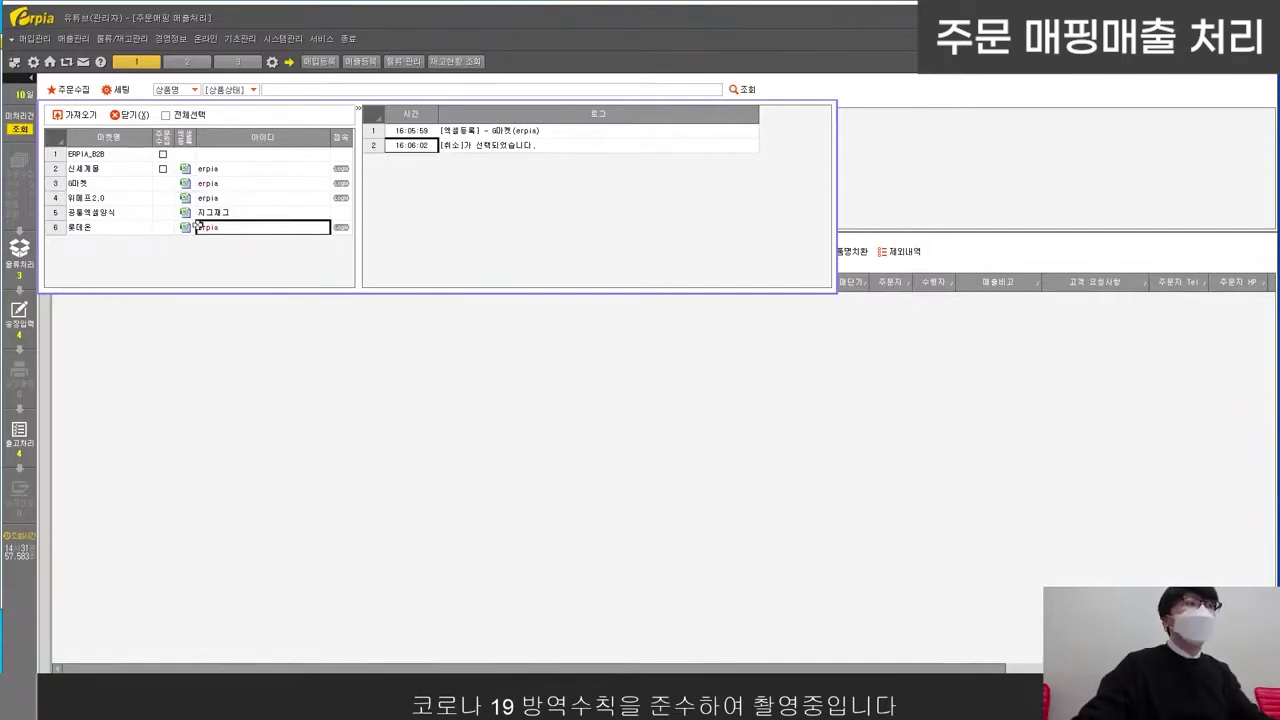
left_click(187, 228)
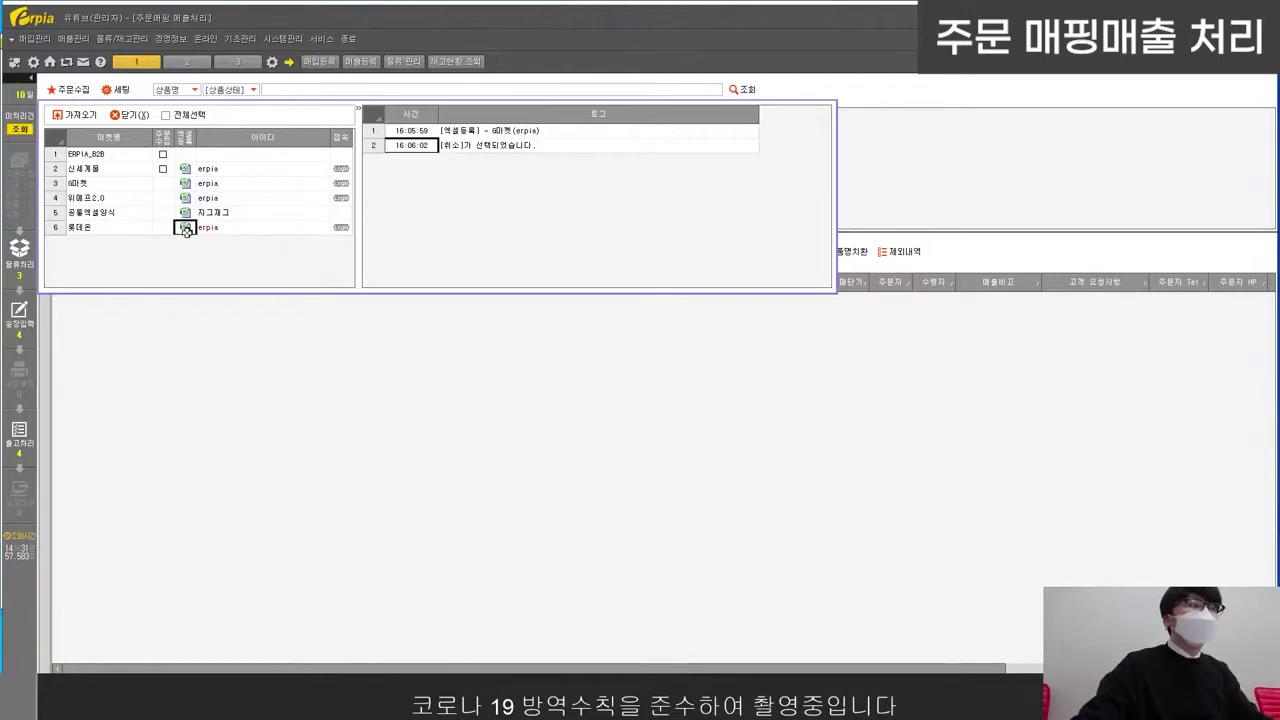
left_click(186, 229)
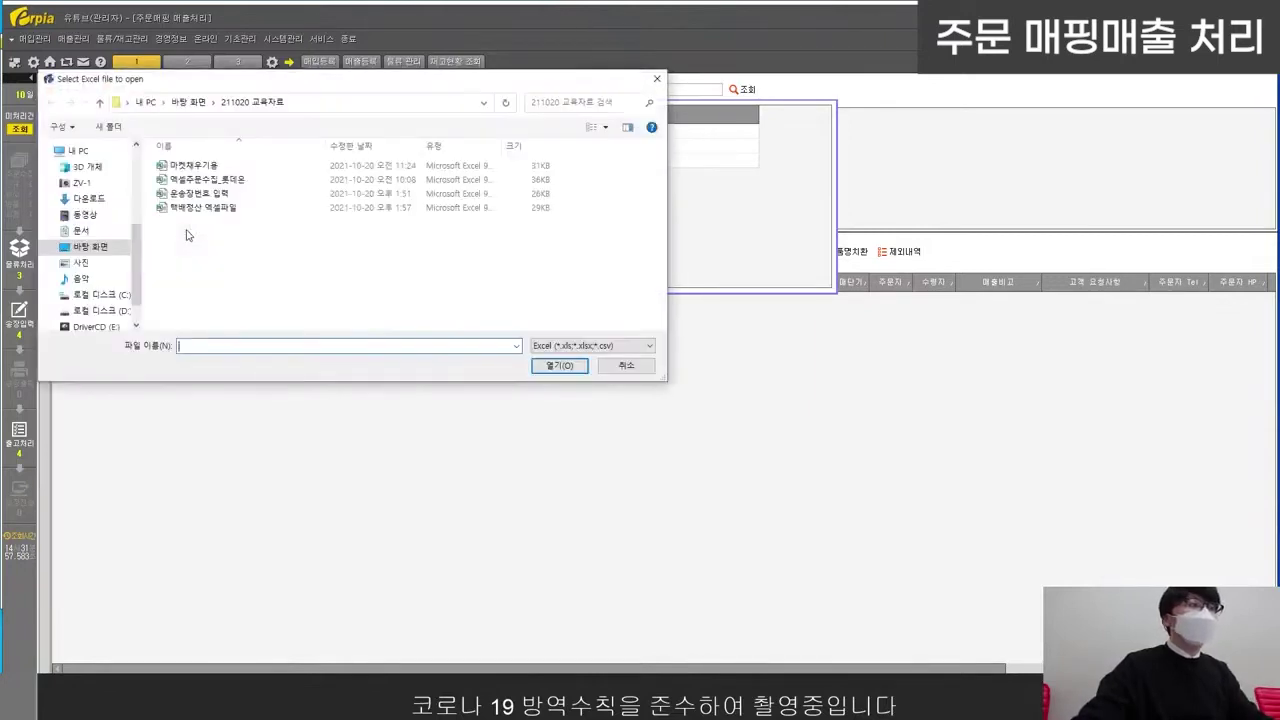
double_click(224, 182)
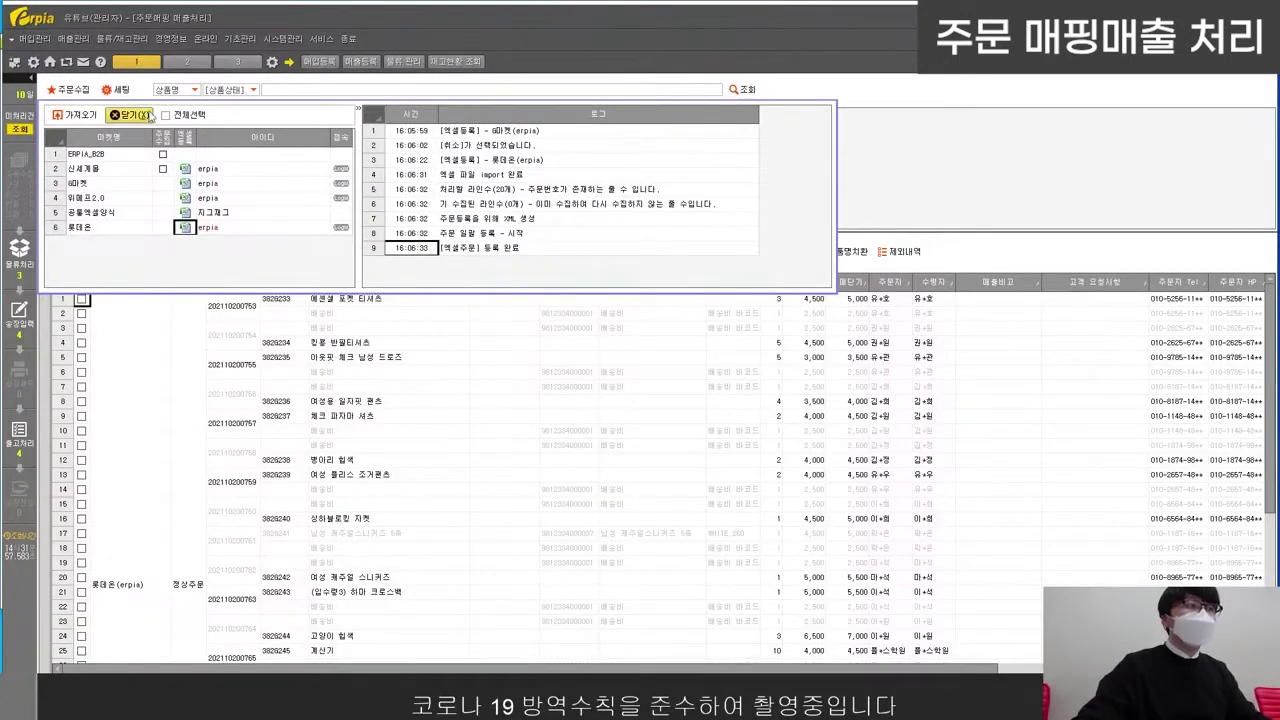
left_click(128, 115)
Step: Look through the market product names of the collected 롯데온 orders
left_click(342, 300)
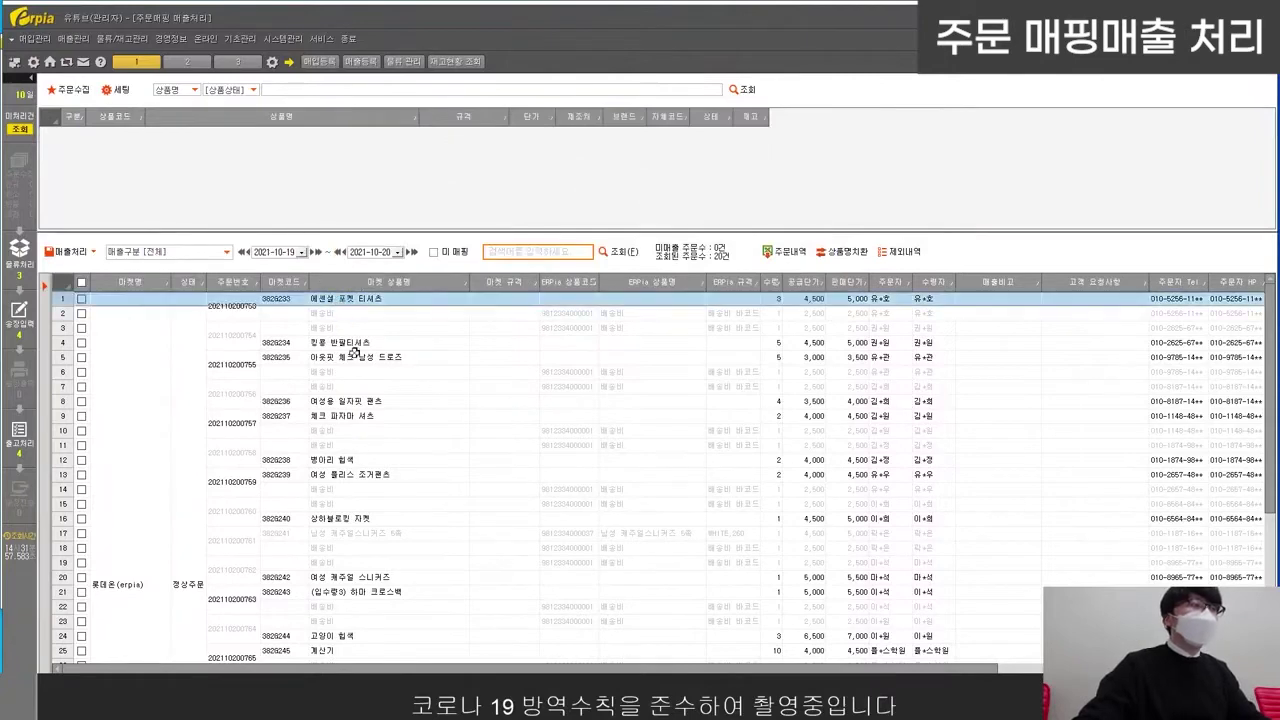
left_click(346, 347)
left_click(346, 356)
scroll(414, 354, "down", 1)
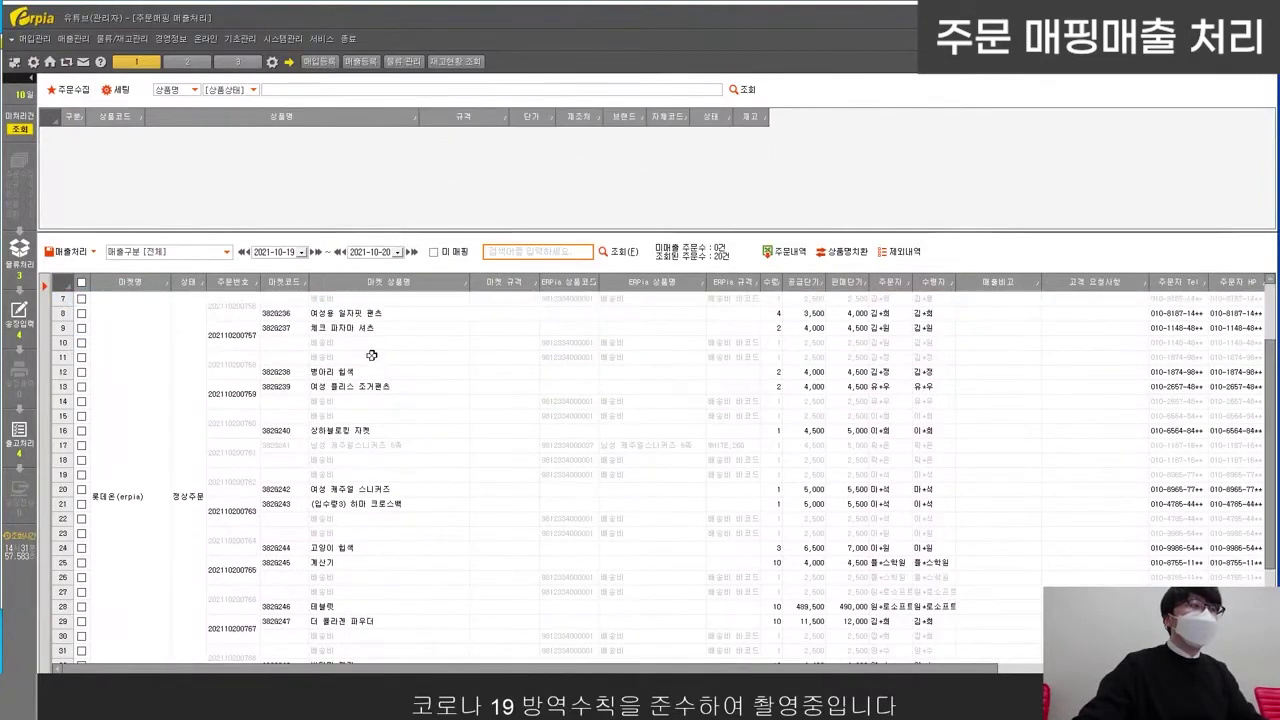
left_click(360, 362)
left_click(362, 374)
scroll(364, 374, "up", 1)
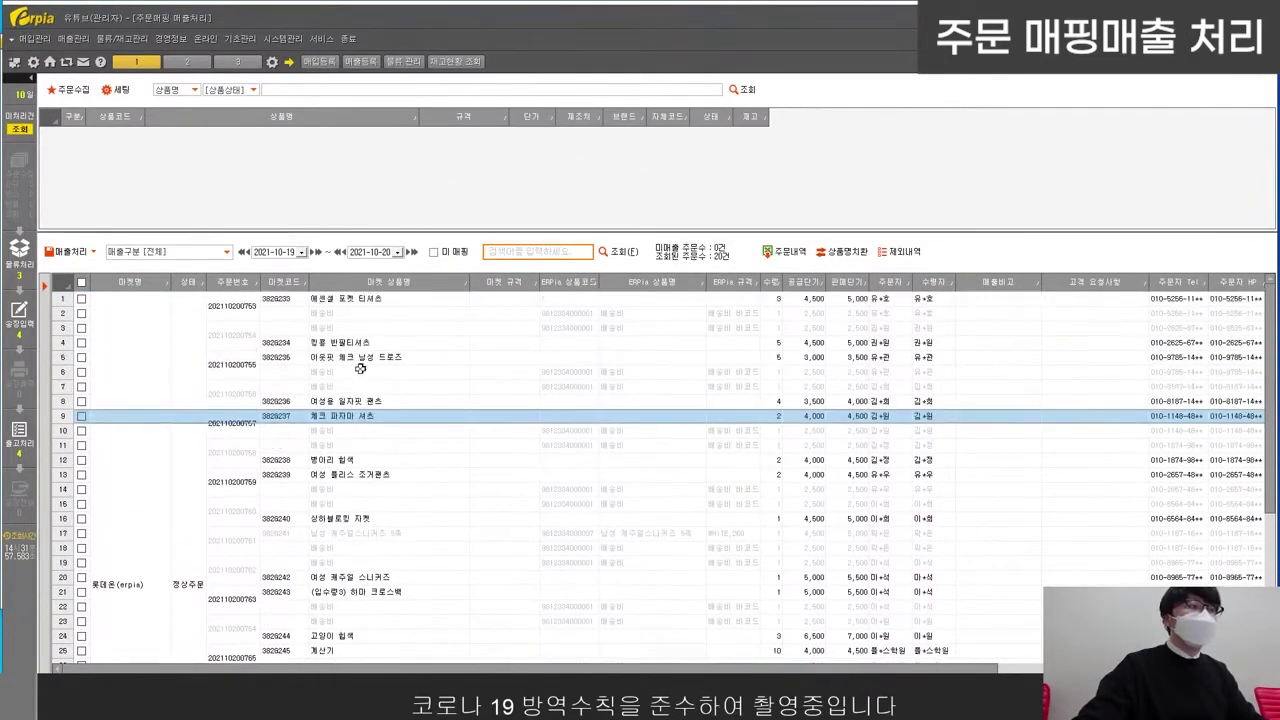
Step: Search the products for 티셔츠 and map 에센셜 포켓 티셔츠 in OFF WHITE,100 to the first order row
left_click(368, 300)
left_click(276, 90)
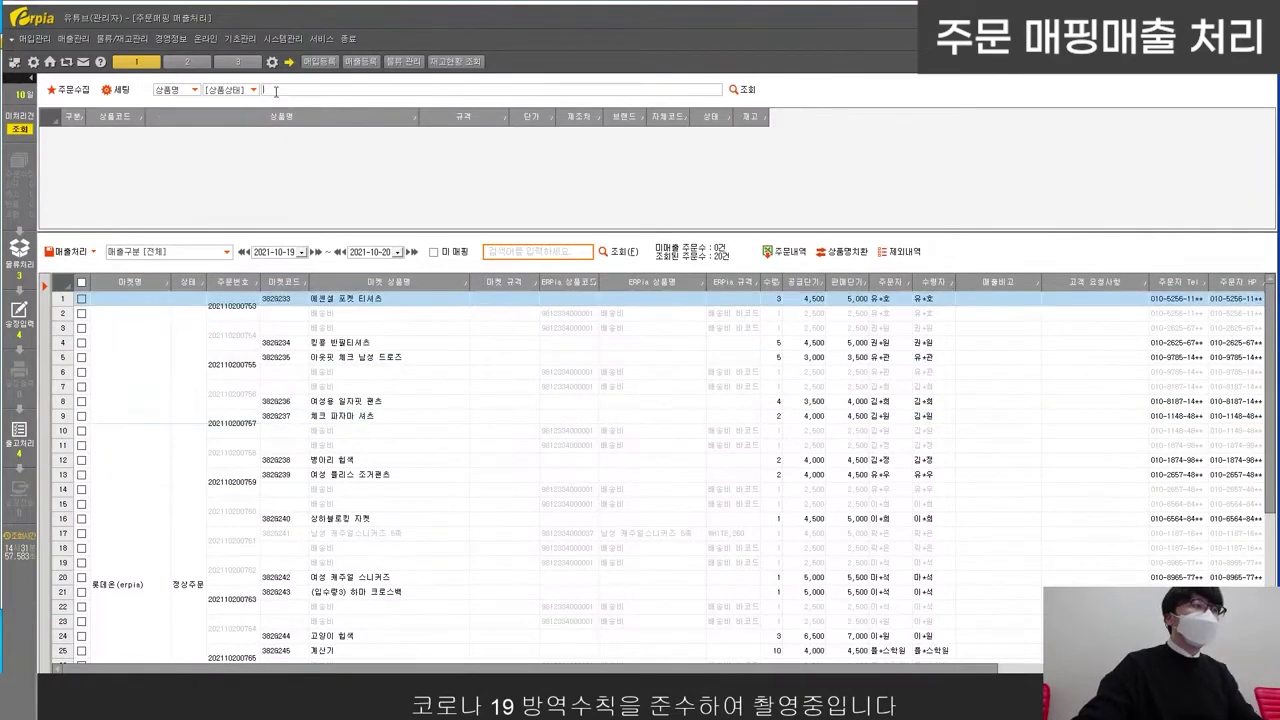
type("티셔츠")
key("Return")
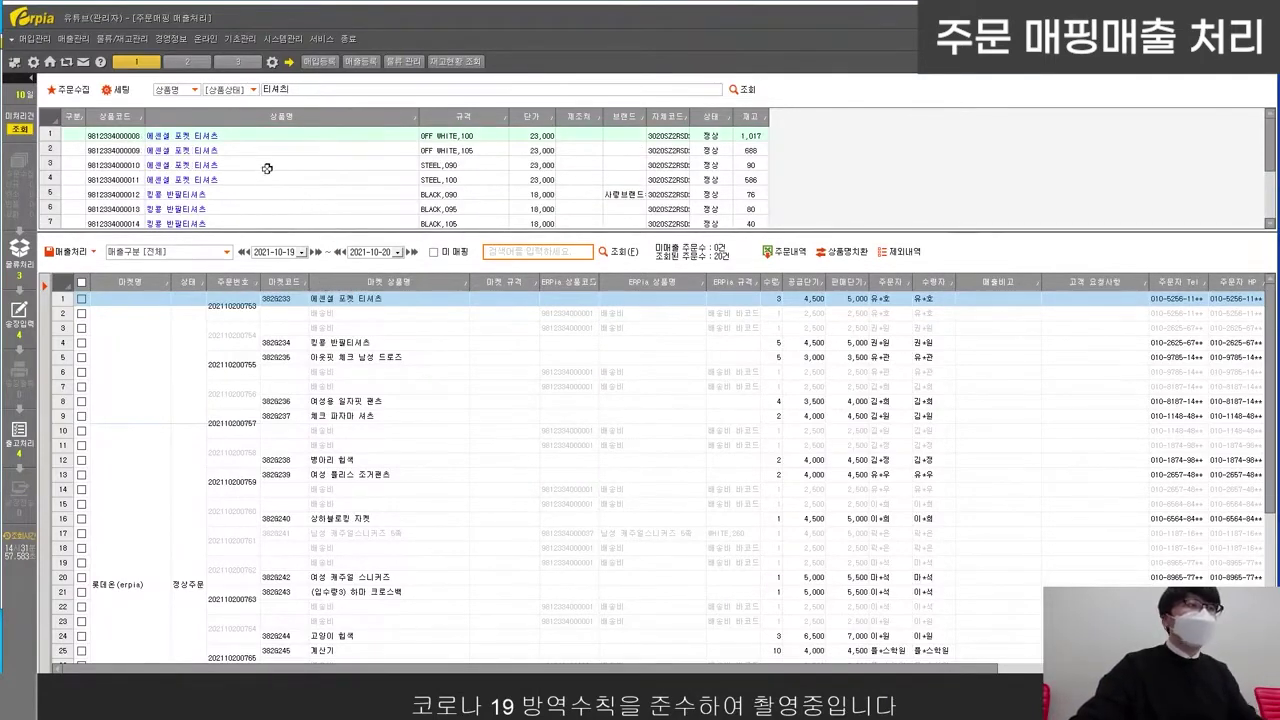
double_click(226, 140)
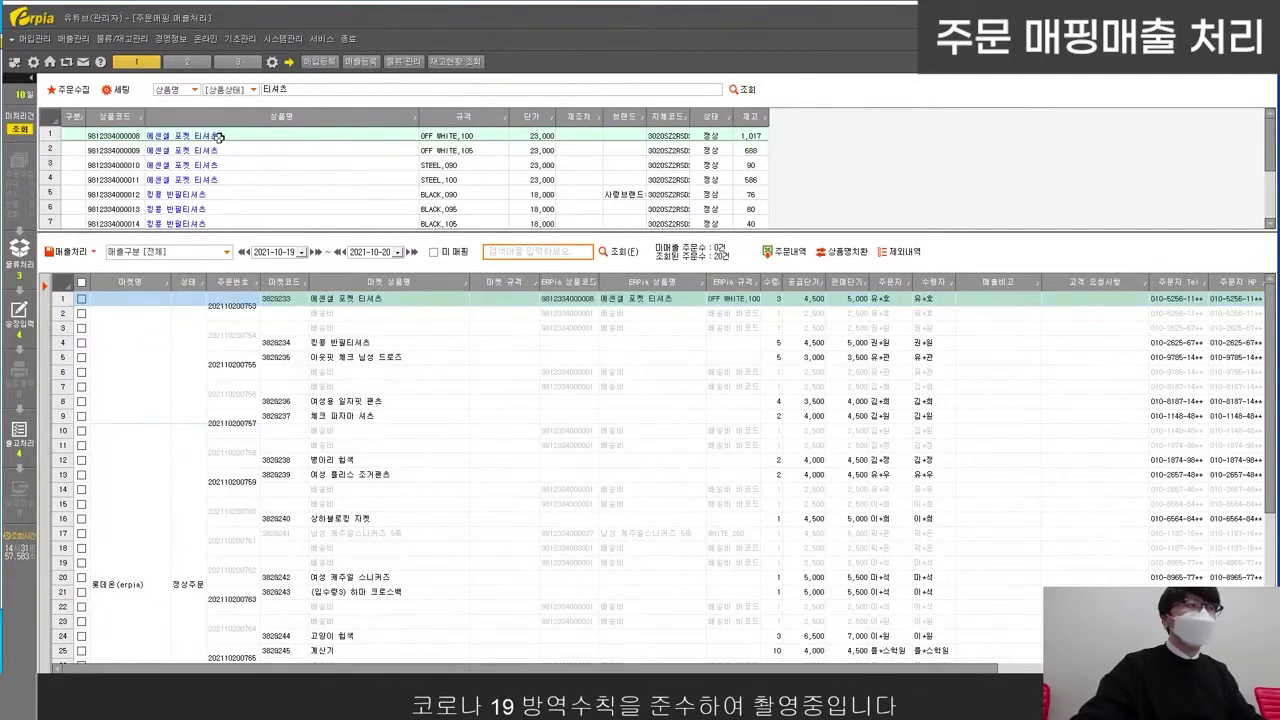
Step: Map 에센셜 포켓 티셔츠 STEEL,100 to the 킹콩 반팔티셔츠 order and 킹콩 반팔티셔츠 BLACK,095 to the 아웃핏 체크 남성 드로즈 order
left_click(363, 344)
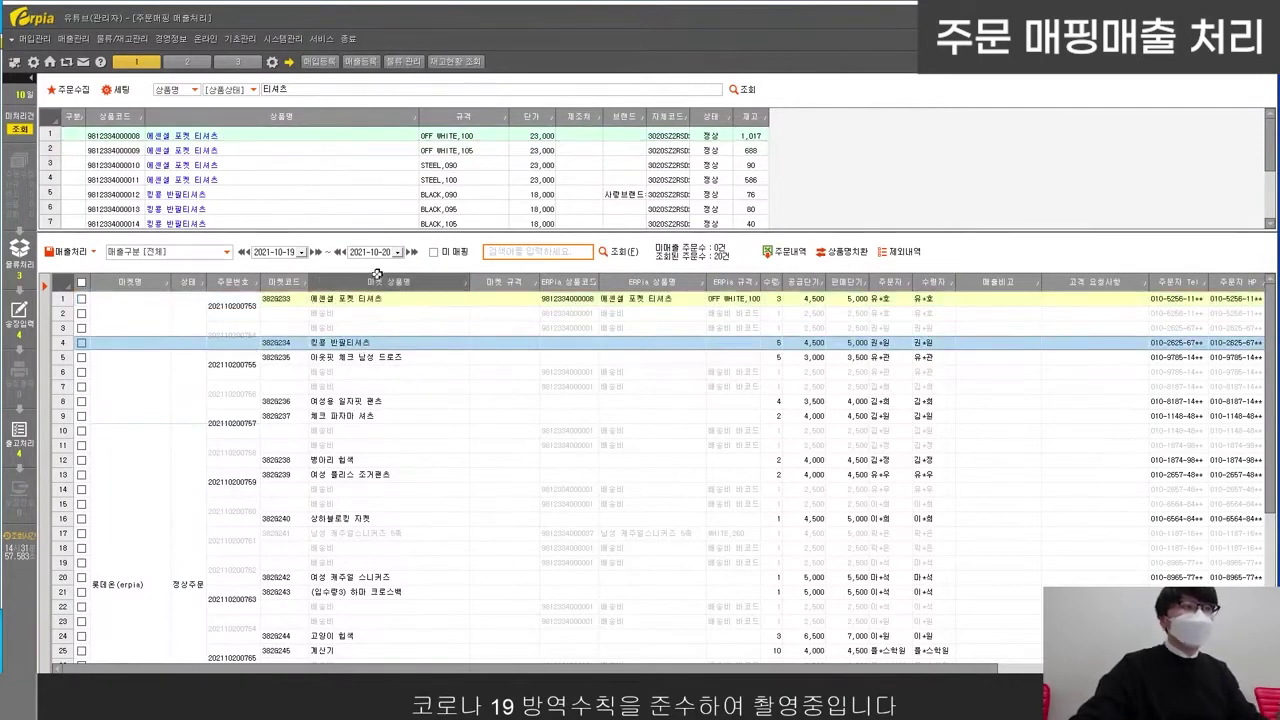
double_click(221, 180)
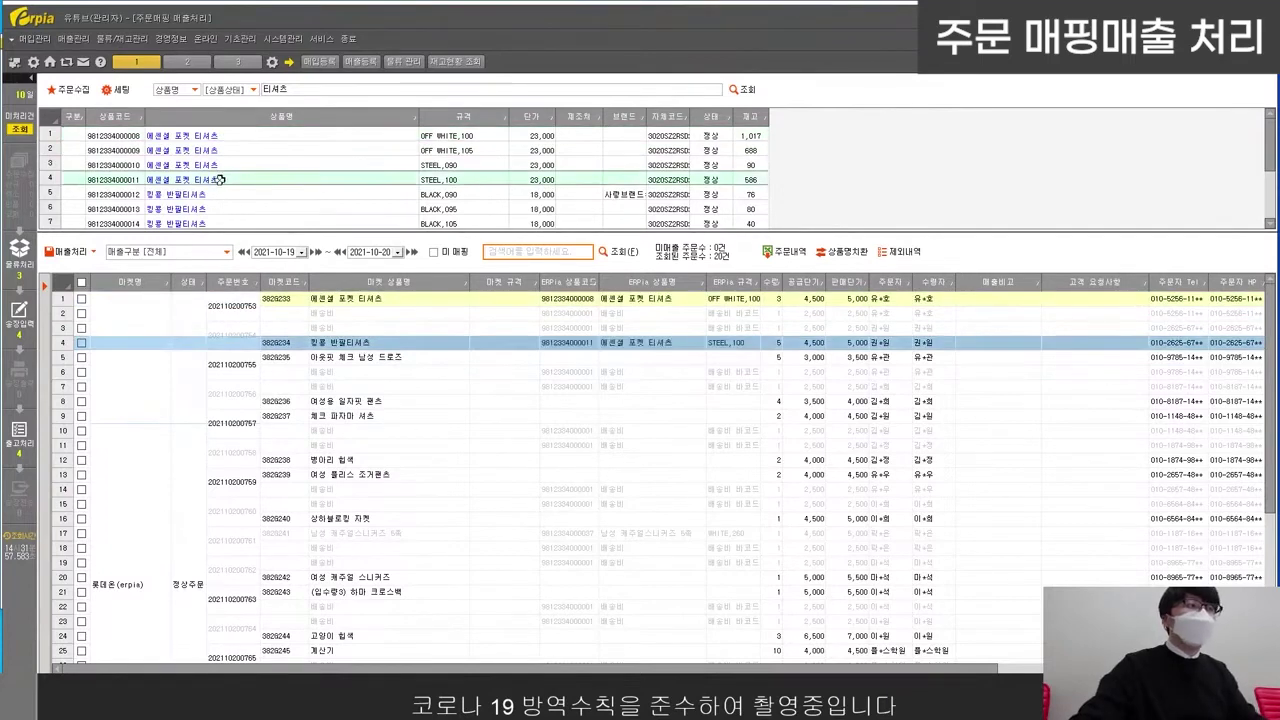
left_click(351, 354)
double_click(256, 209)
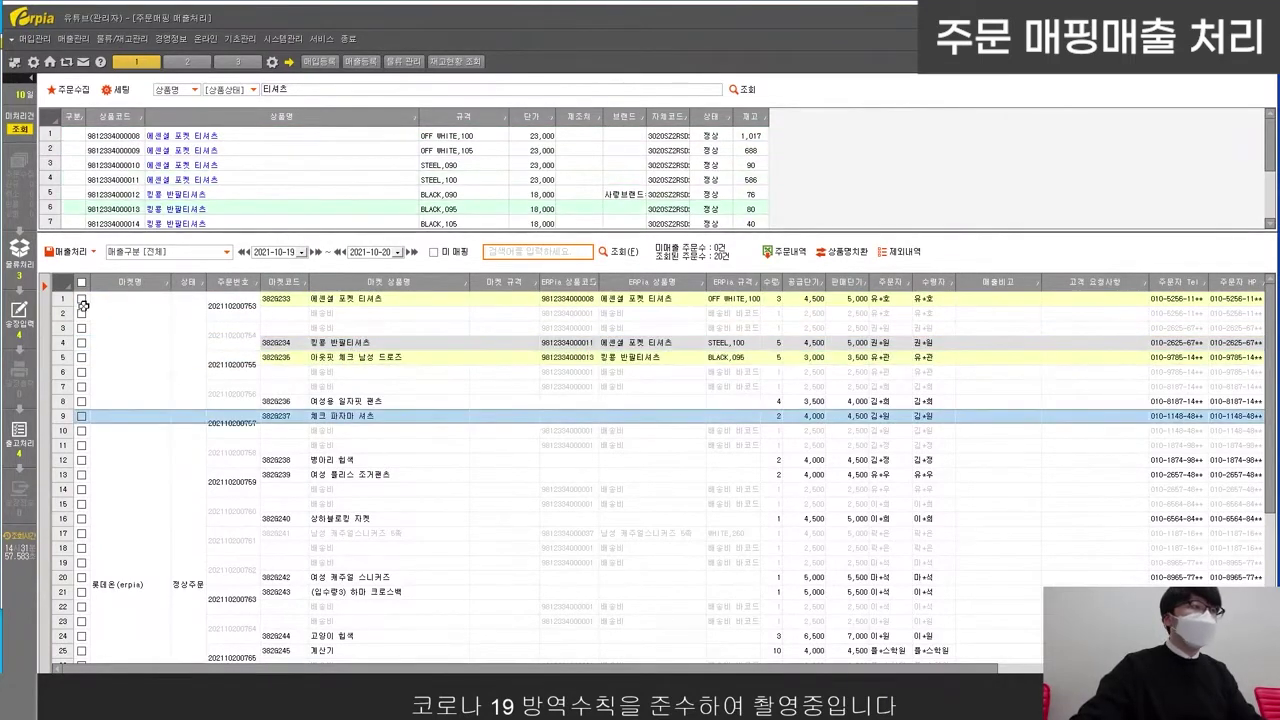
Step: Check the mapped 에센셜 포켓 티셔츠 and 킹콩 반팔티셔츠 orders with their shipping rows and run 선택주문 매출처리 on them
left_click(82, 299)
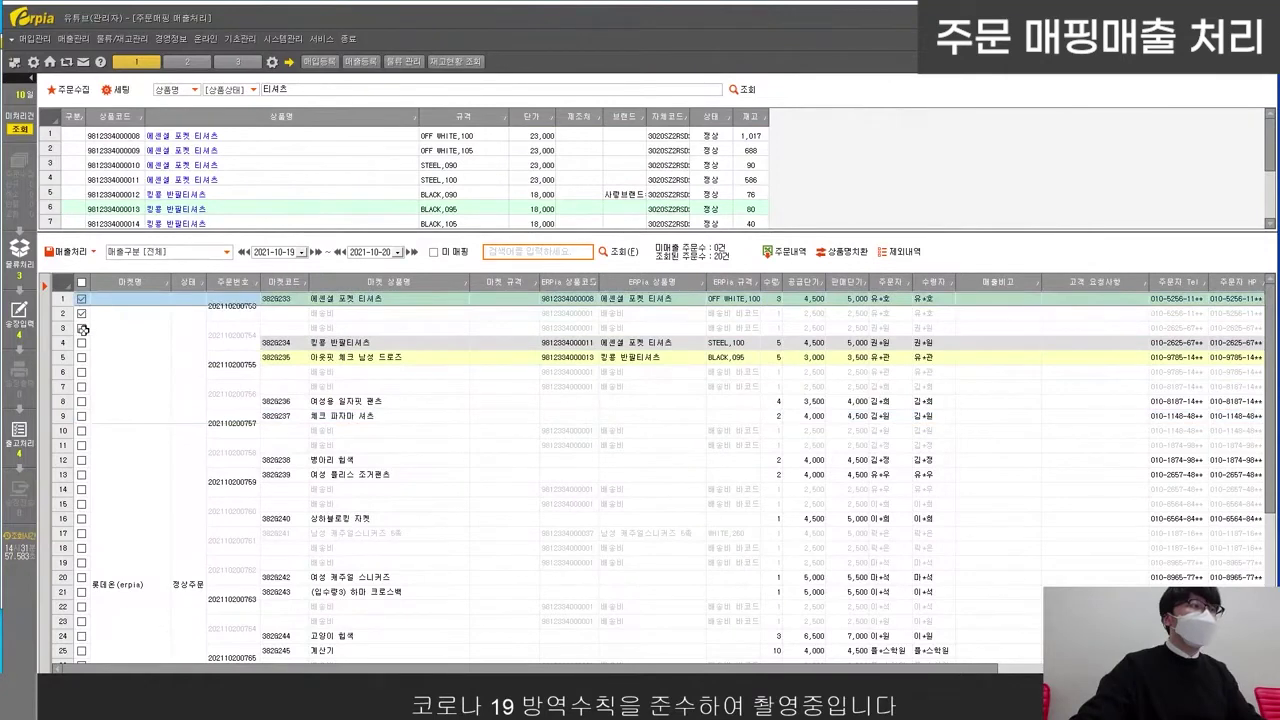
left_click(82, 328)
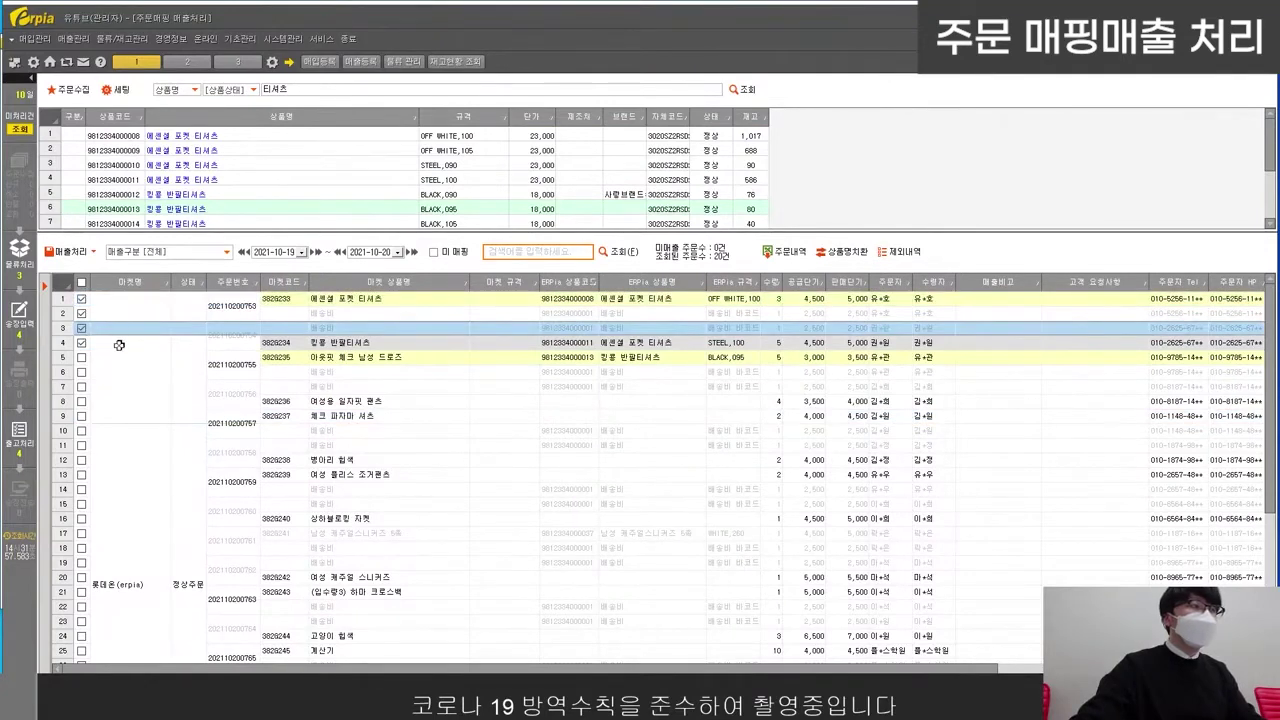
right_click(113, 313)
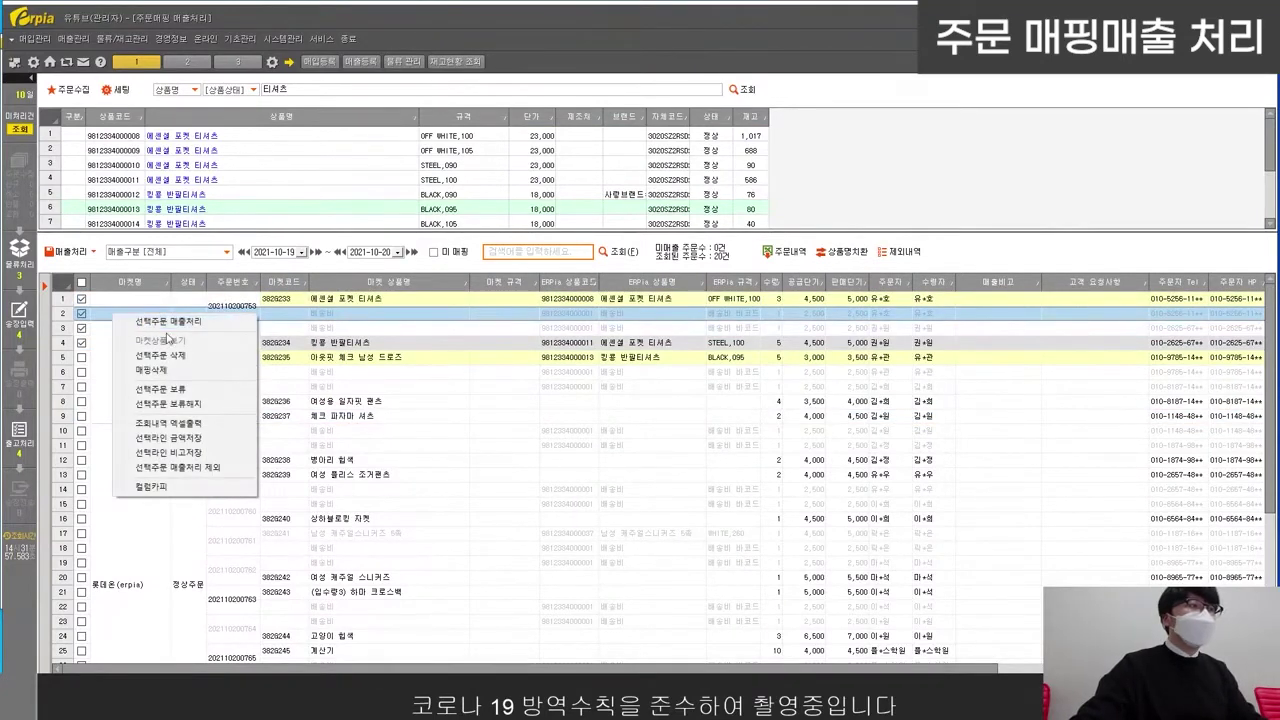
left_click(155, 324)
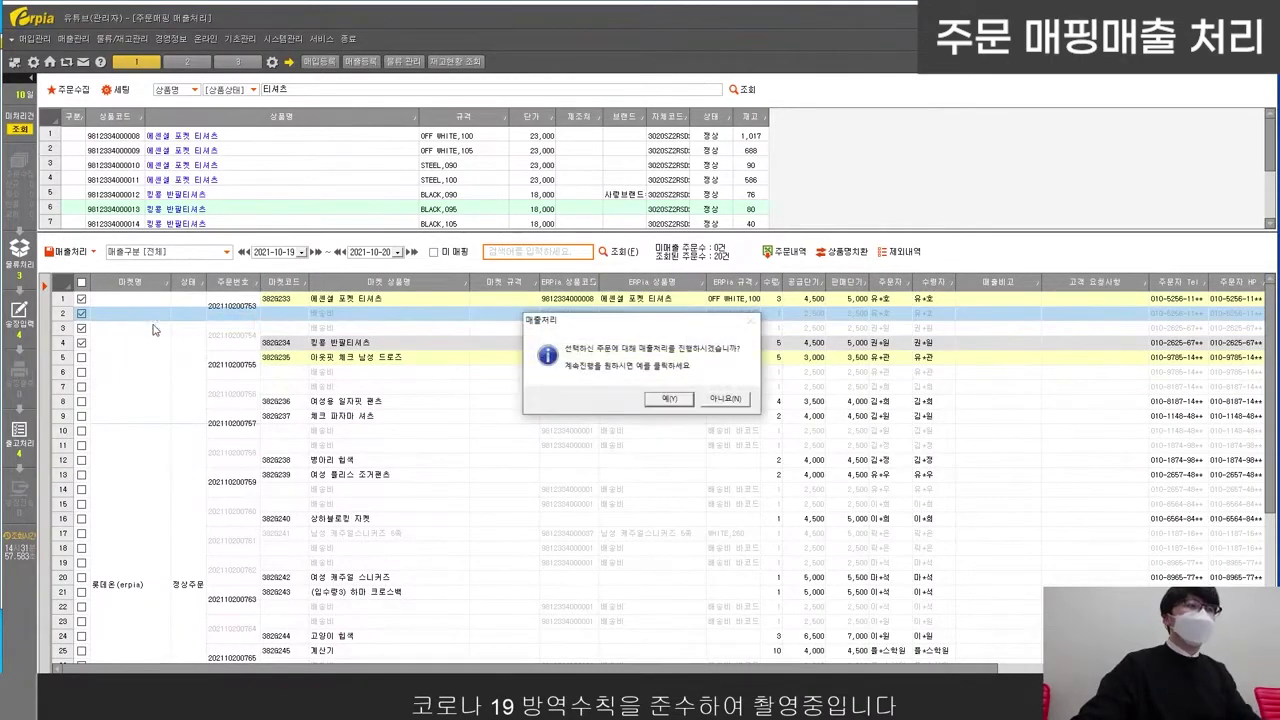
left_click(666, 399)
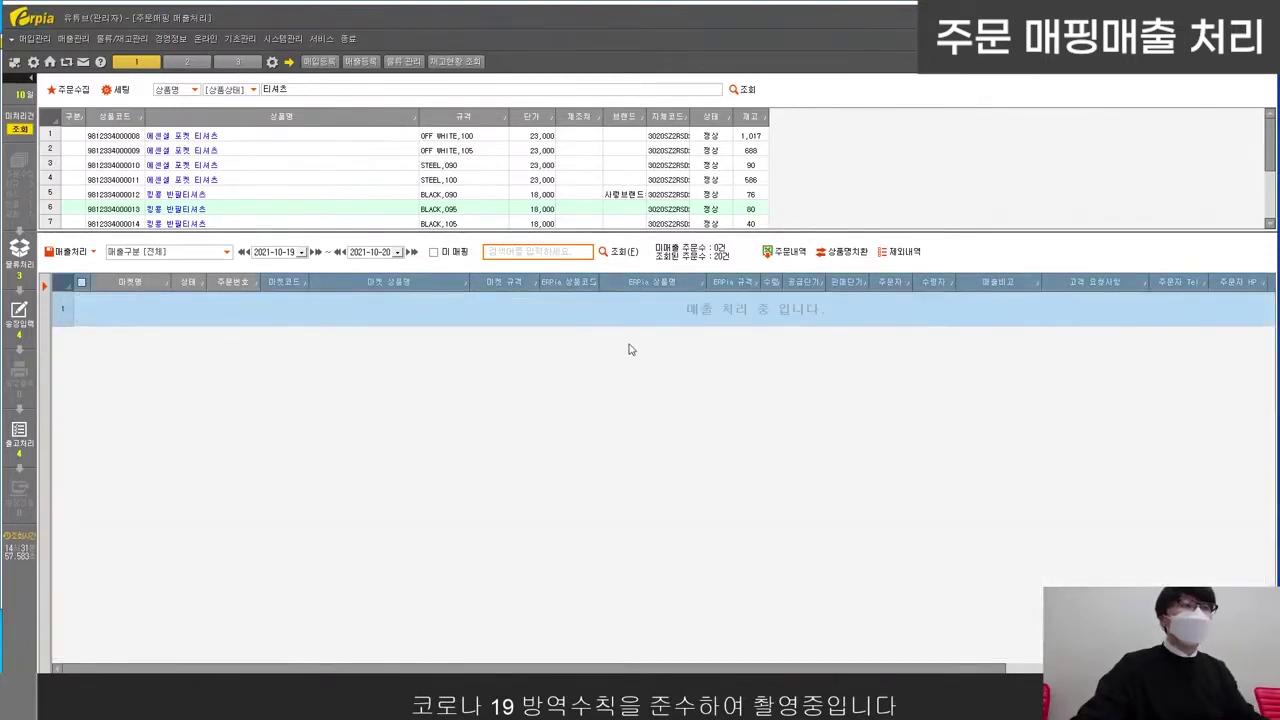
scroll(554, 349, "down", 4)
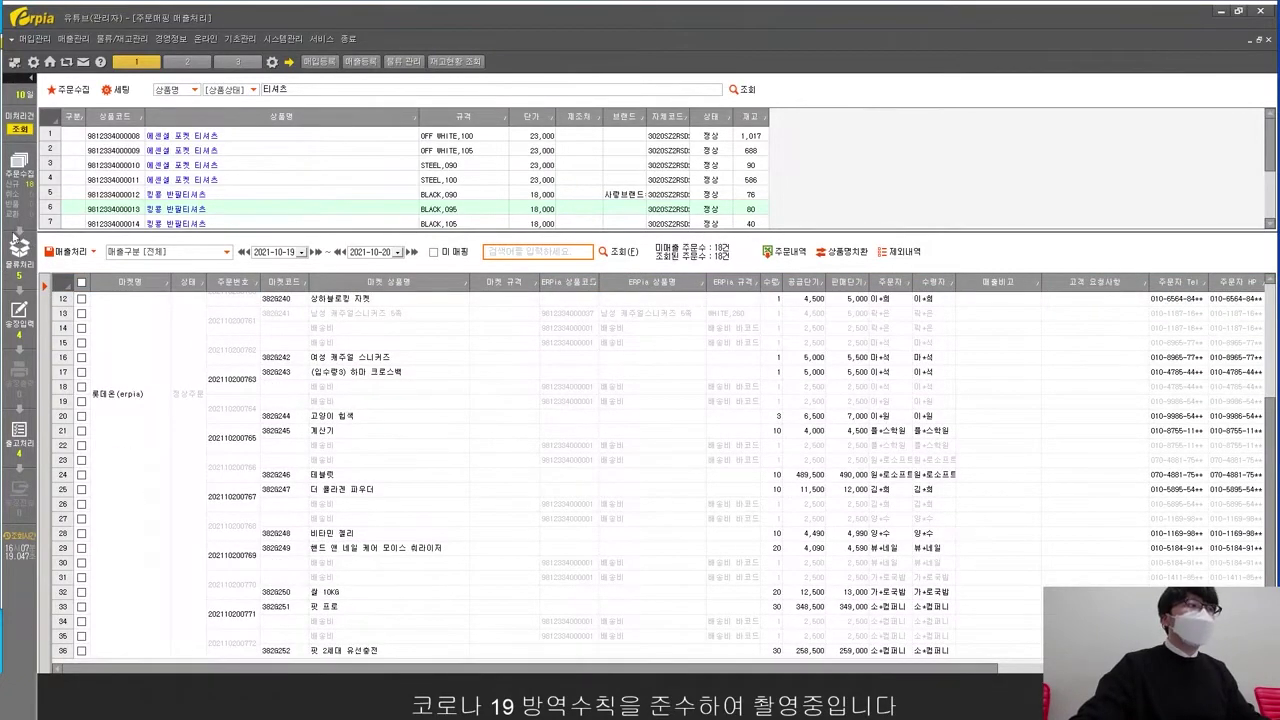
left_click(199, 316)
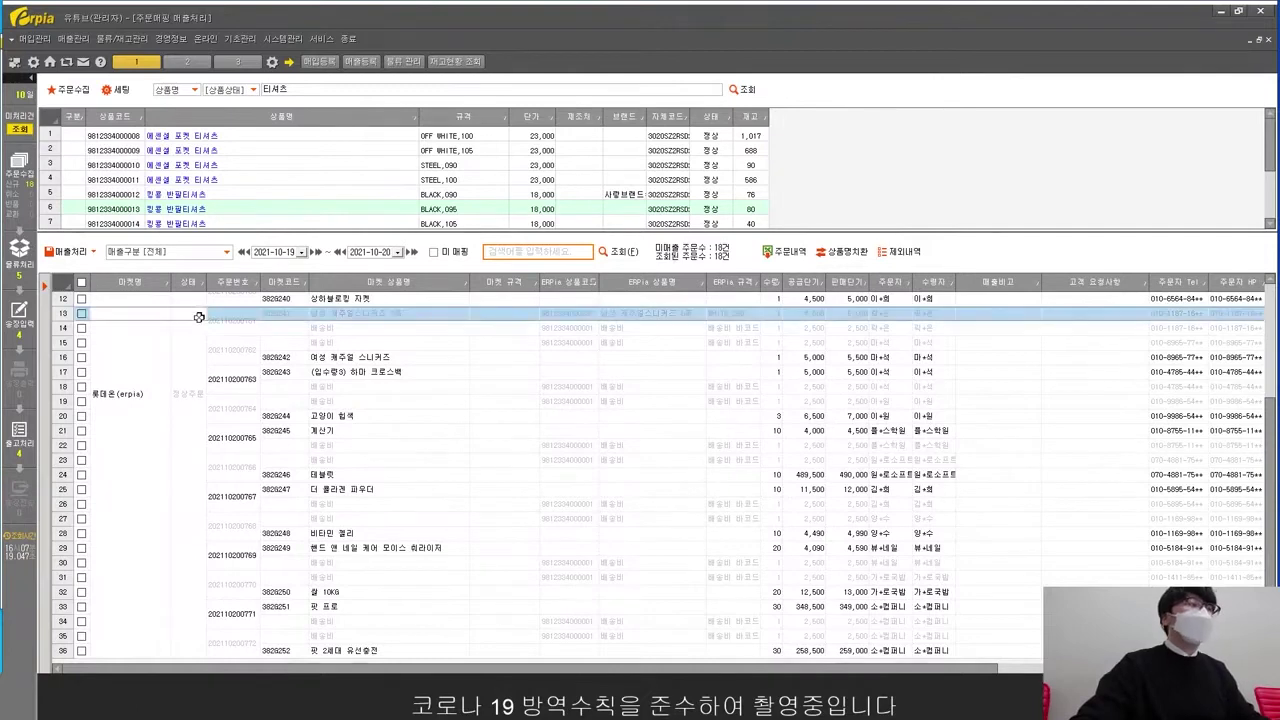
left_click(161, 148)
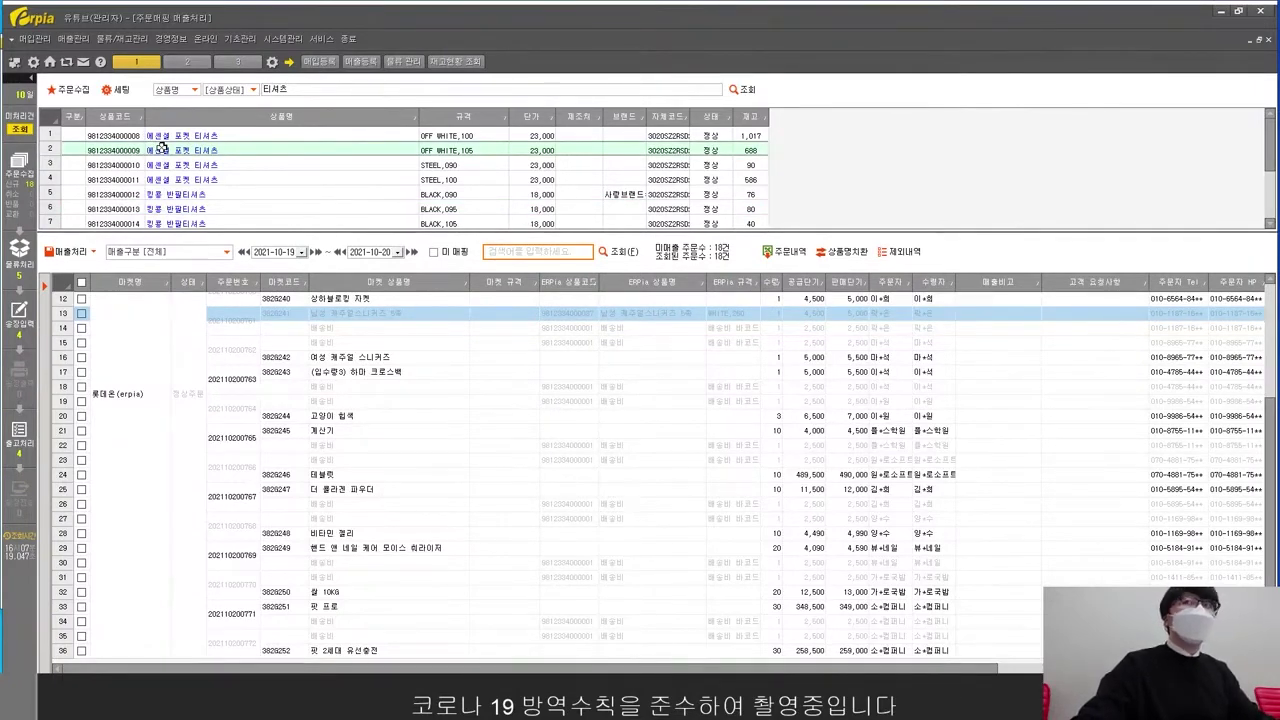
key("alt+Tab")
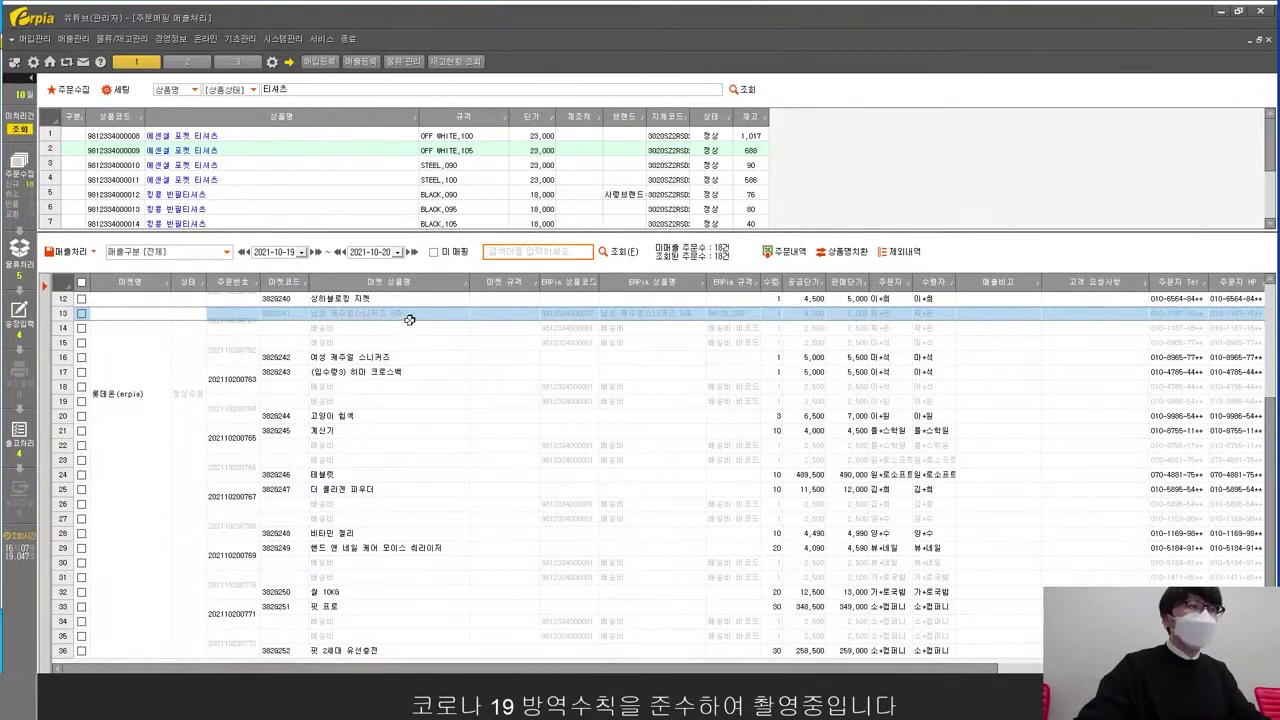
Step: Open 물류 대기, set the start of the sale date range to 2021-10-01, and query the waiting orders
left_click(128, 41)
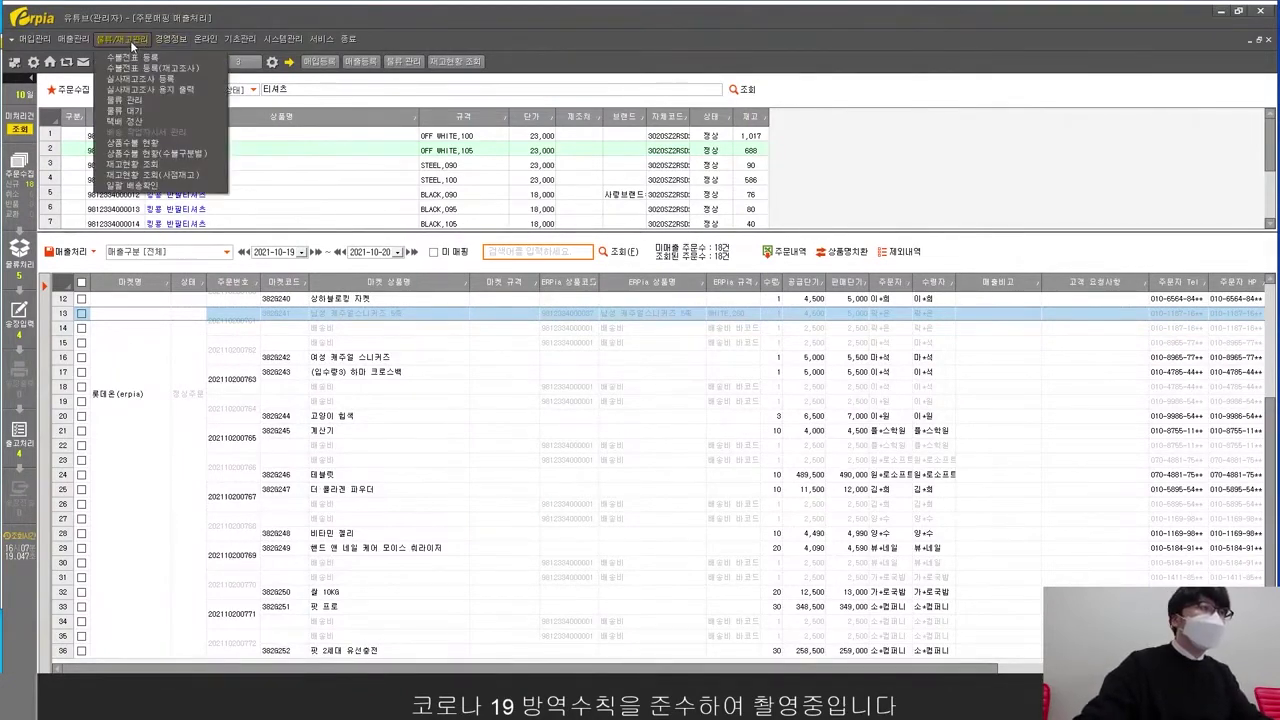
left_click(148, 110)
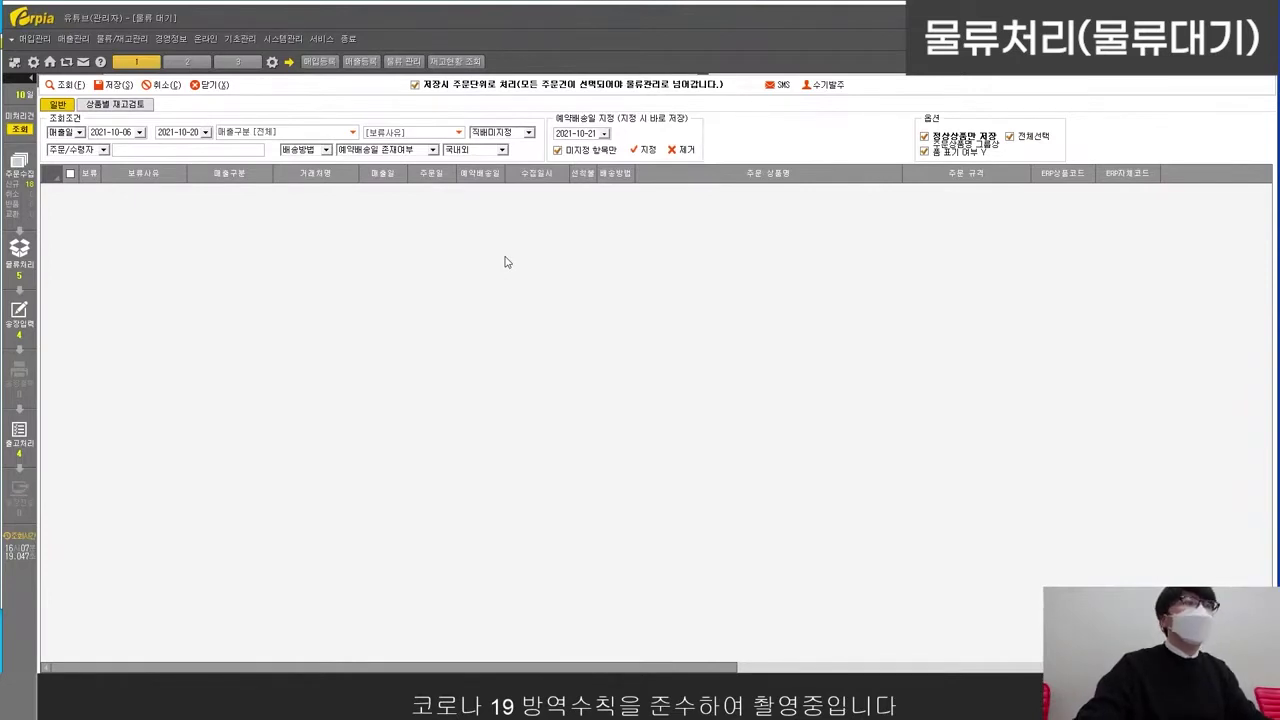
type("01")
left_click(67, 85)
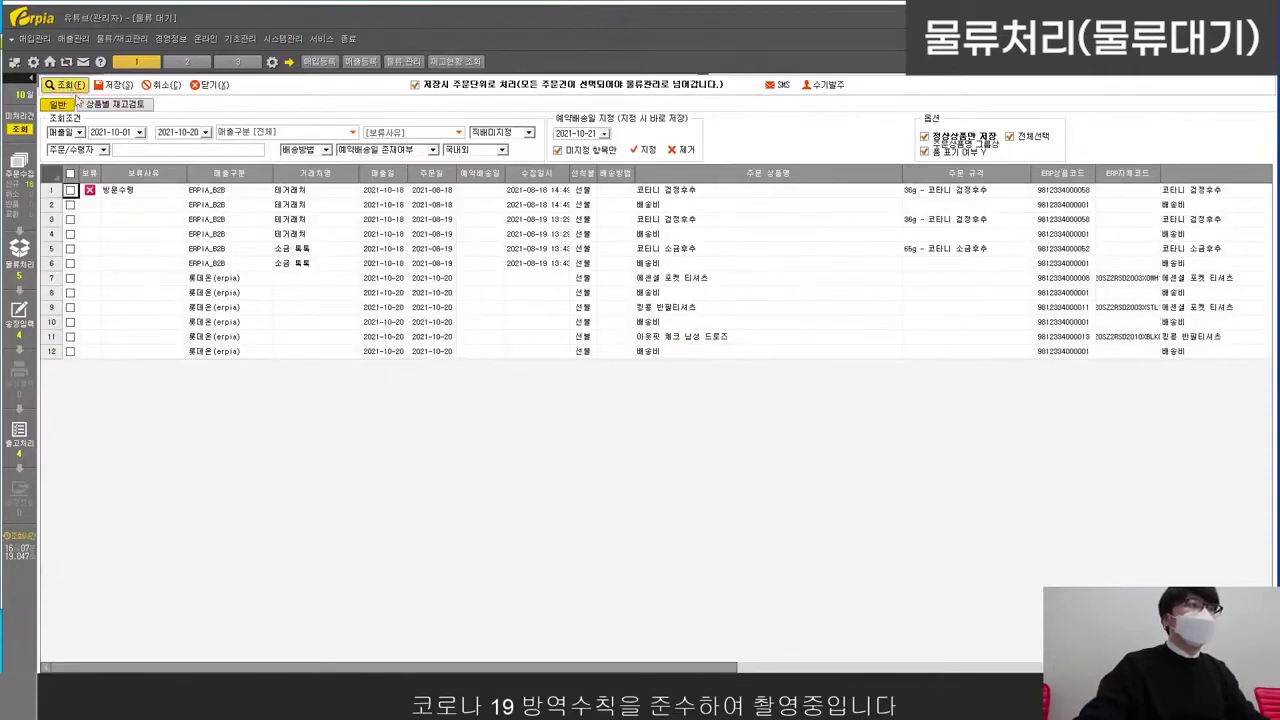
Step: Examine the sale types, customers, dates and product details of the orders waiting for logistics
left_click_drag(213, 205, 350, 352)
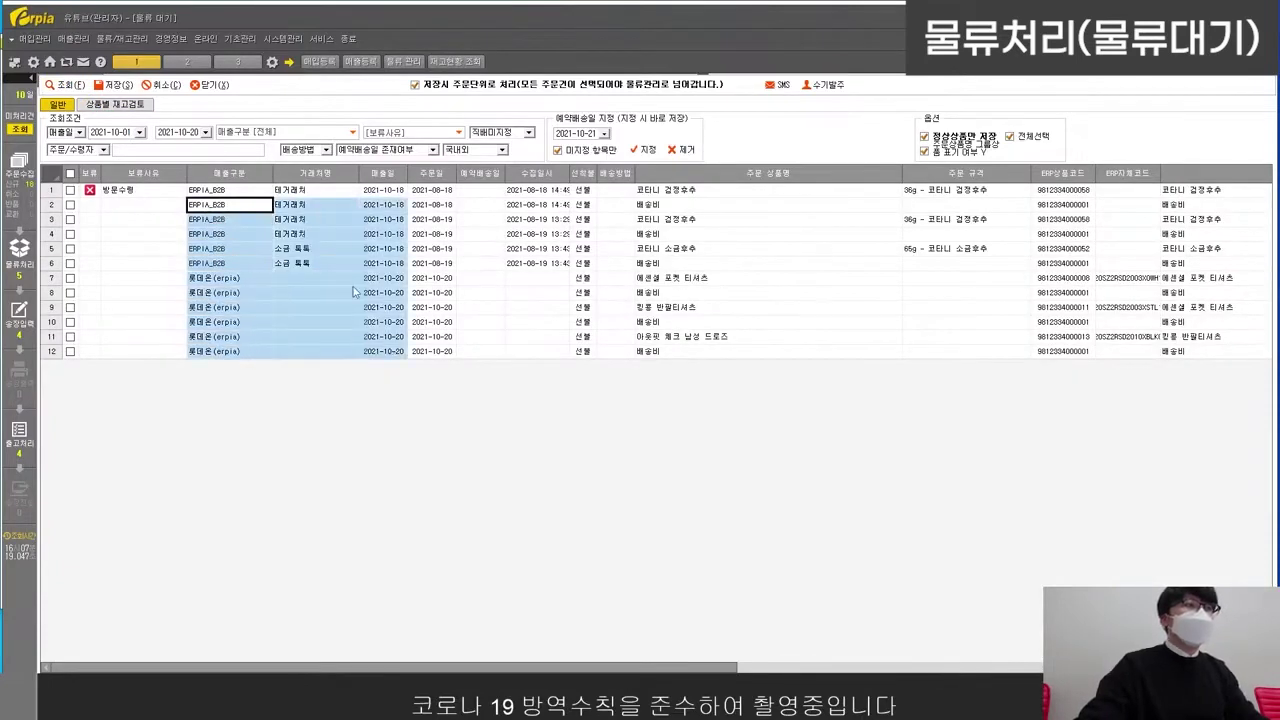
left_click(353, 288)
left_click_drag(218, 288, 411, 359)
left_click(314, 287)
left_click_drag(231, 223, 314, 252)
left_click(316, 263)
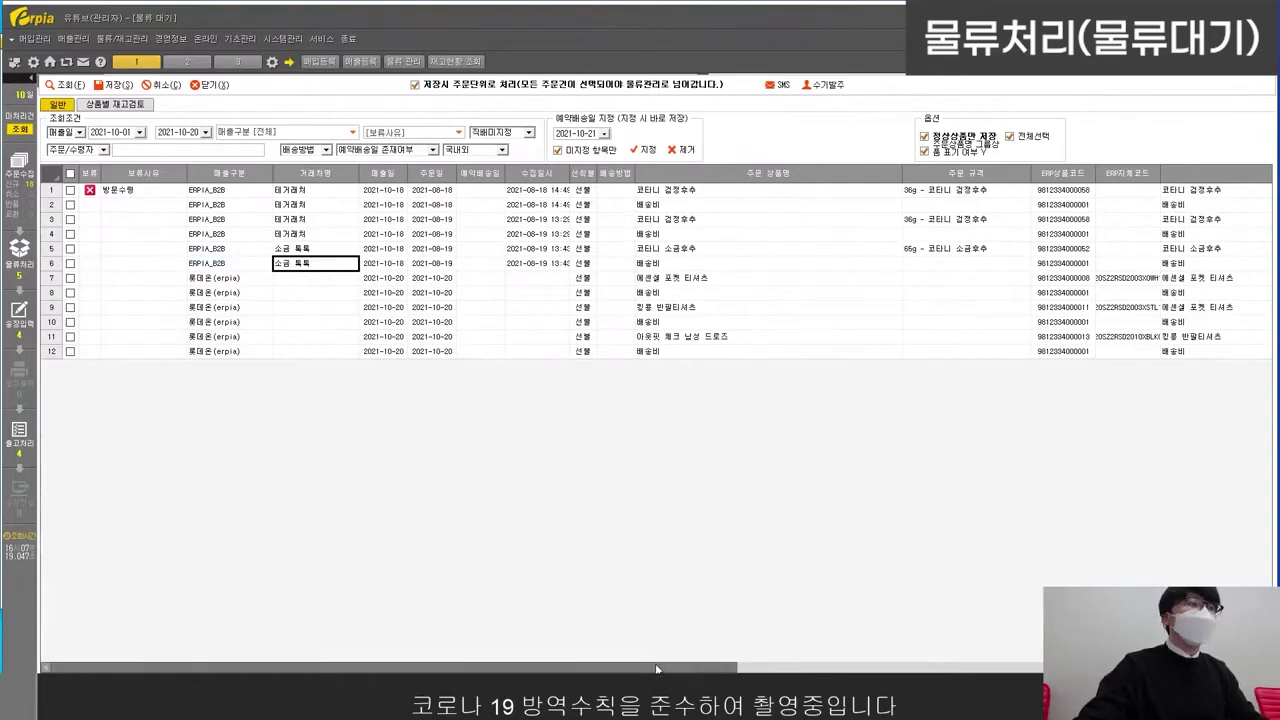
left_click_drag(655, 671, 1016, 670)
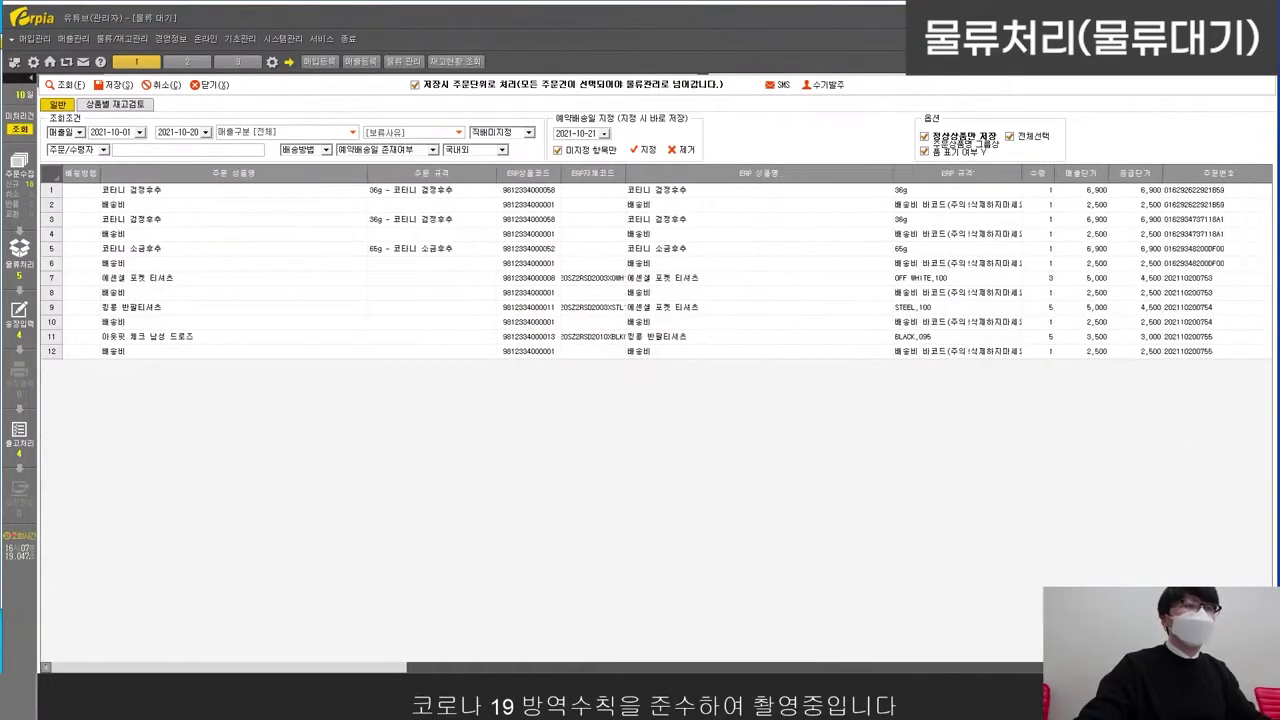
left_click(287, 668)
Step: Put the second and third waiting order rows on 배송보류 and query the list again
left_click(70, 278)
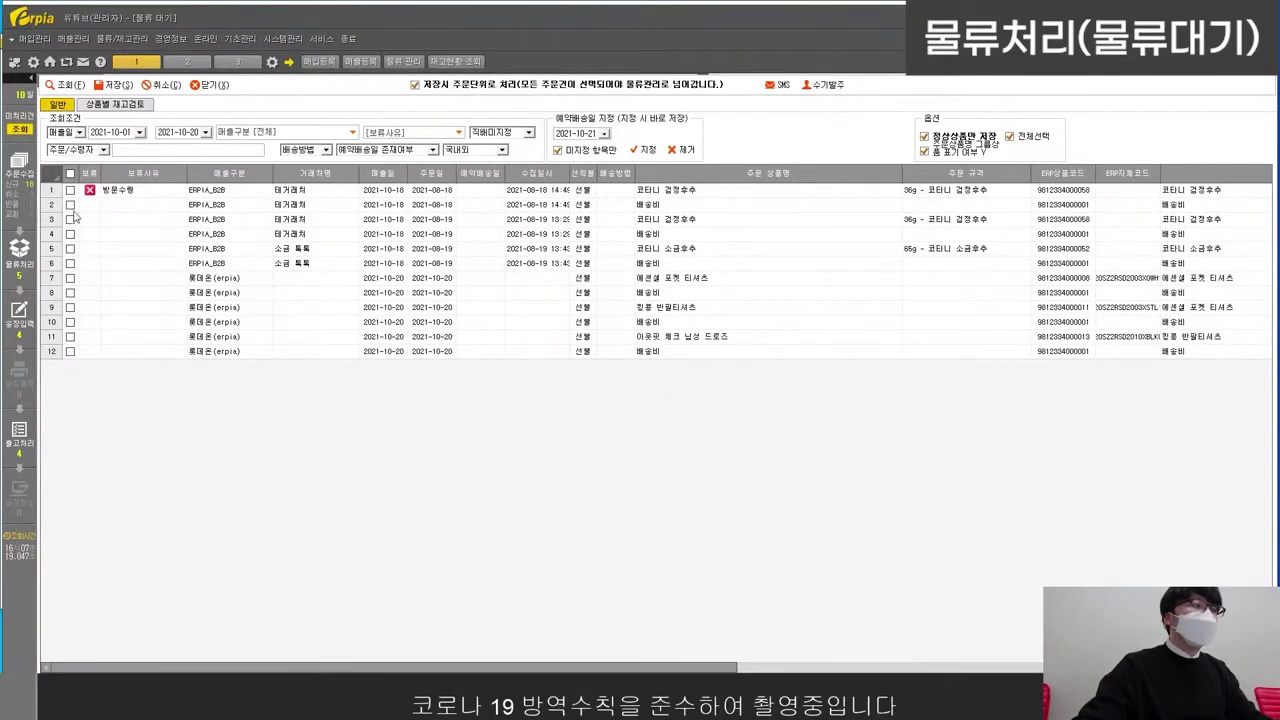
left_click(70, 219)
right_click(86, 207)
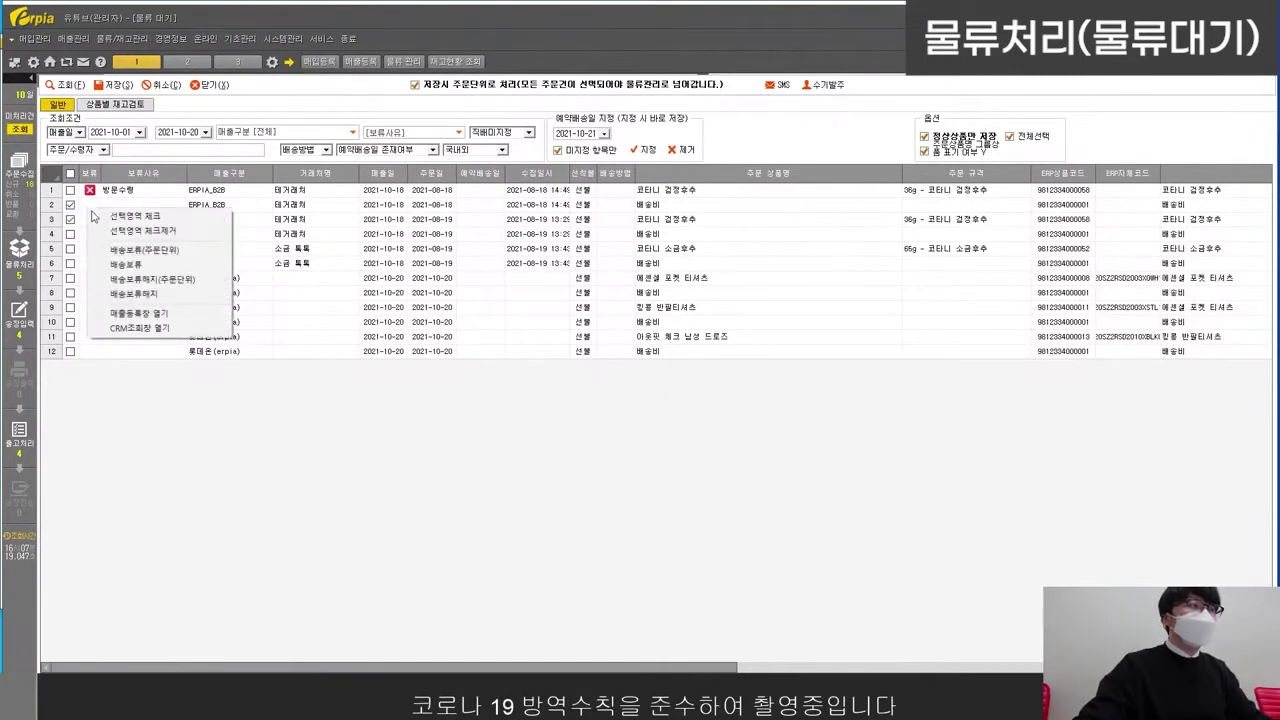
left_click(143, 265)
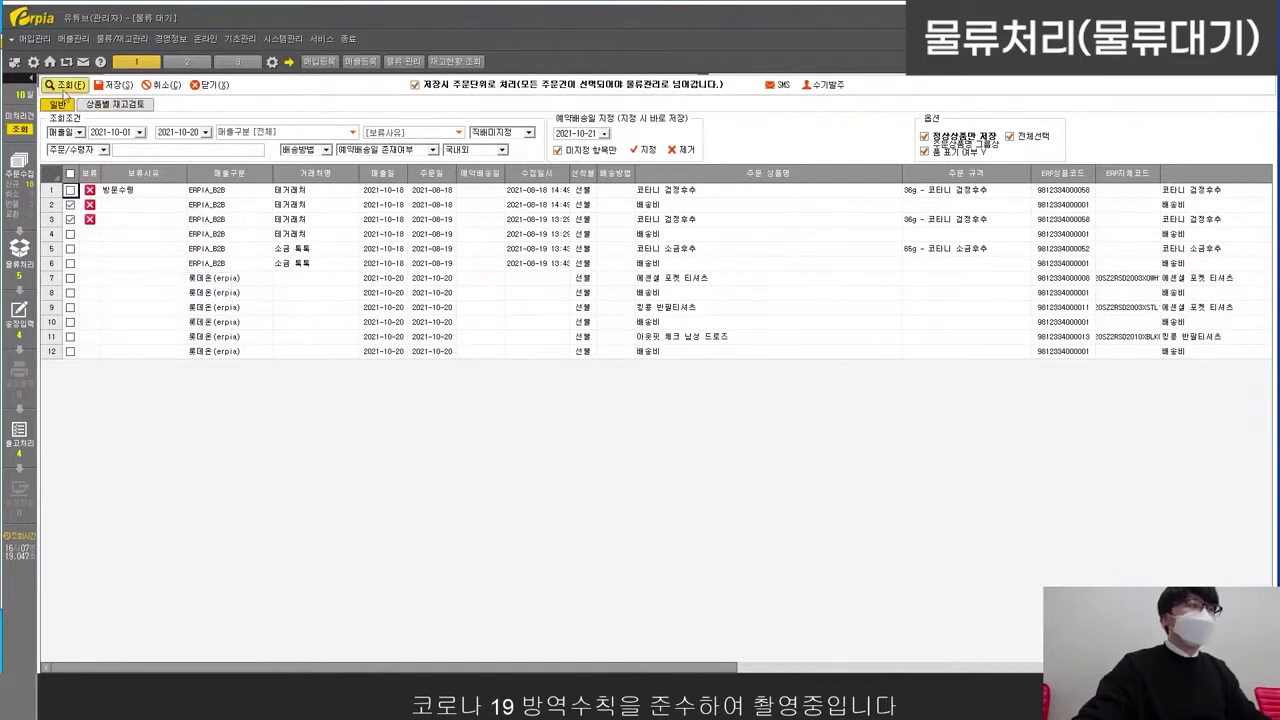
left_click(64, 90)
Step: Compare the 보류사유 entries of the held order rows with the rows that are not on hold
left_click(113, 211)
left_click(116, 206)
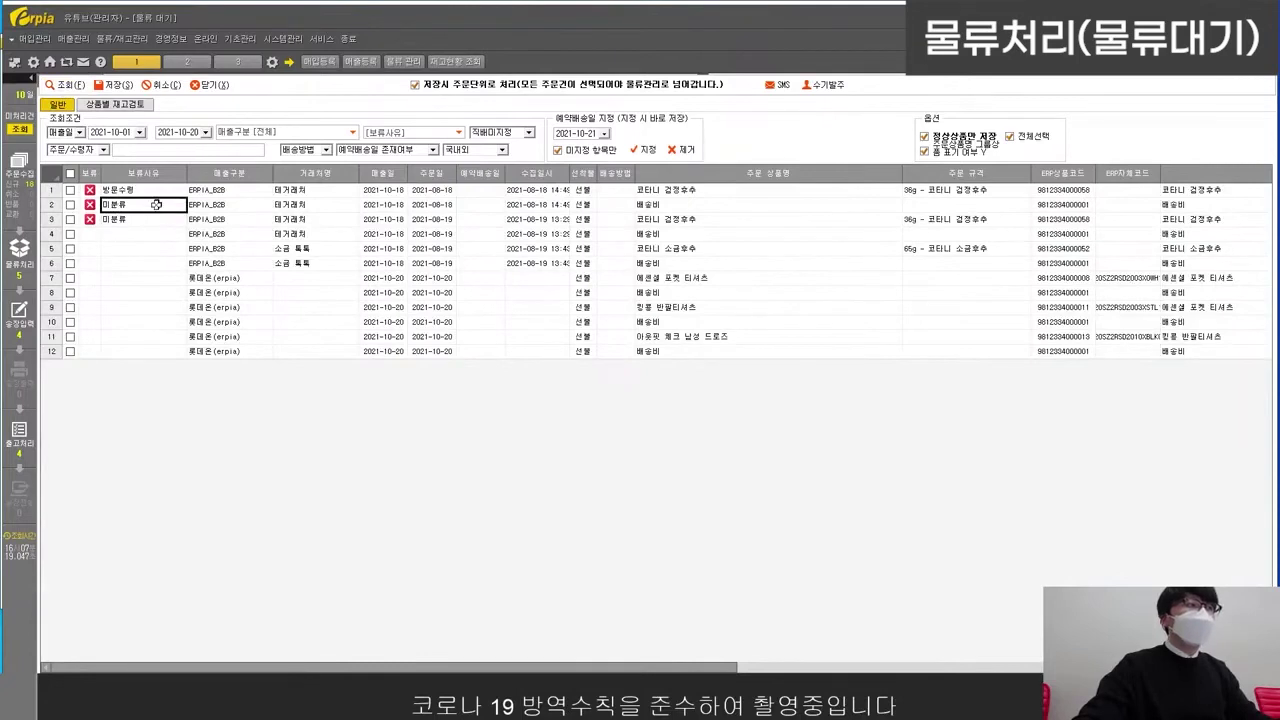
right_click(96, 206)
left_click(140, 213)
left_click(150, 190)
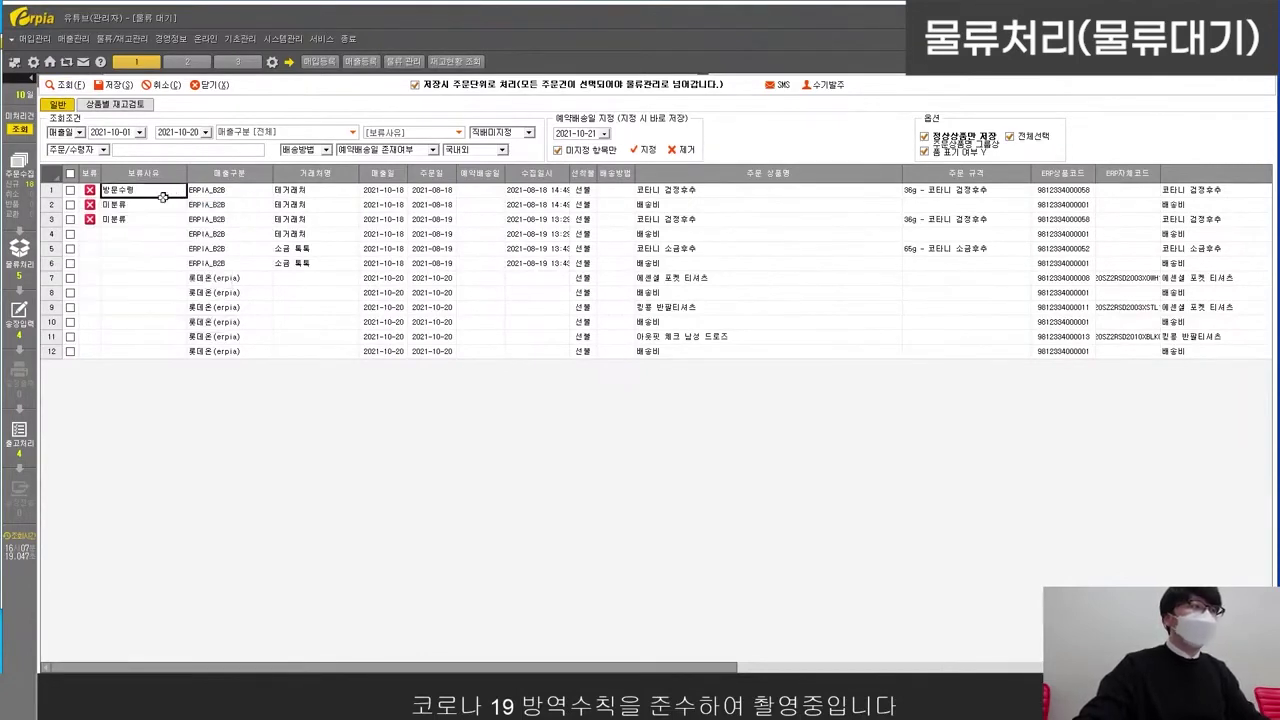
left_click(146, 203)
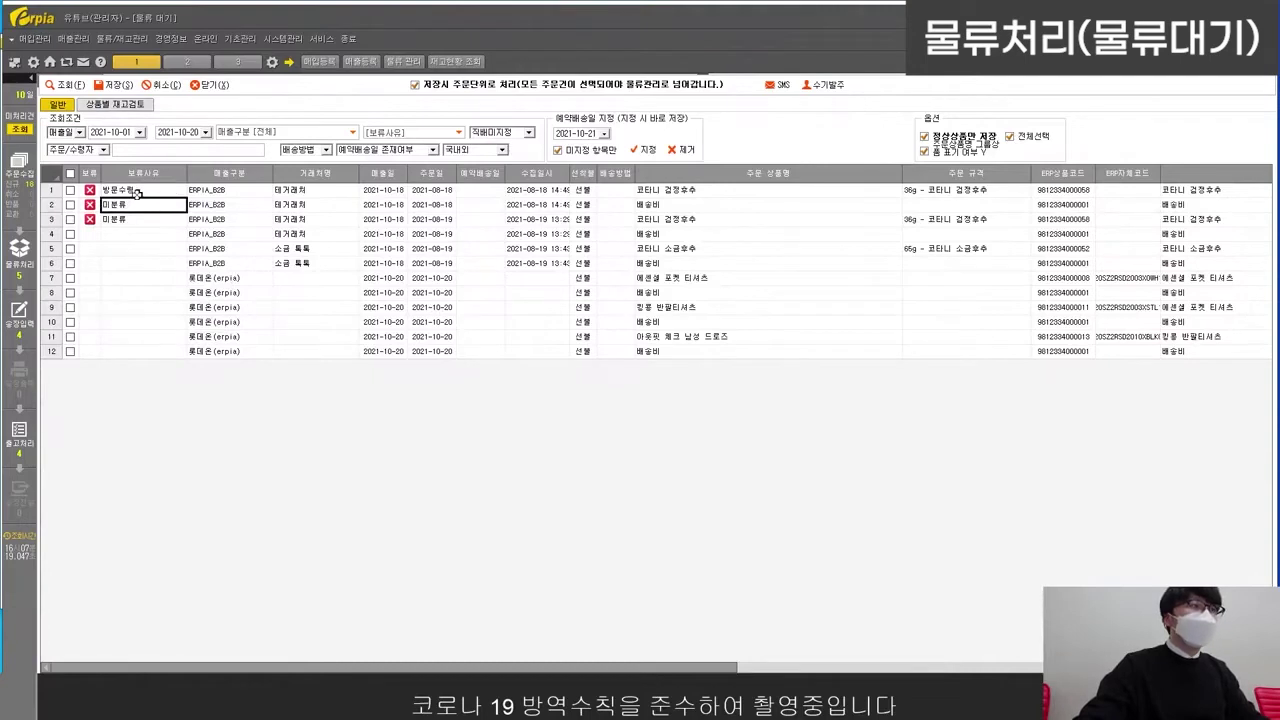
left_click(203, 203)
left_click(266, 248)
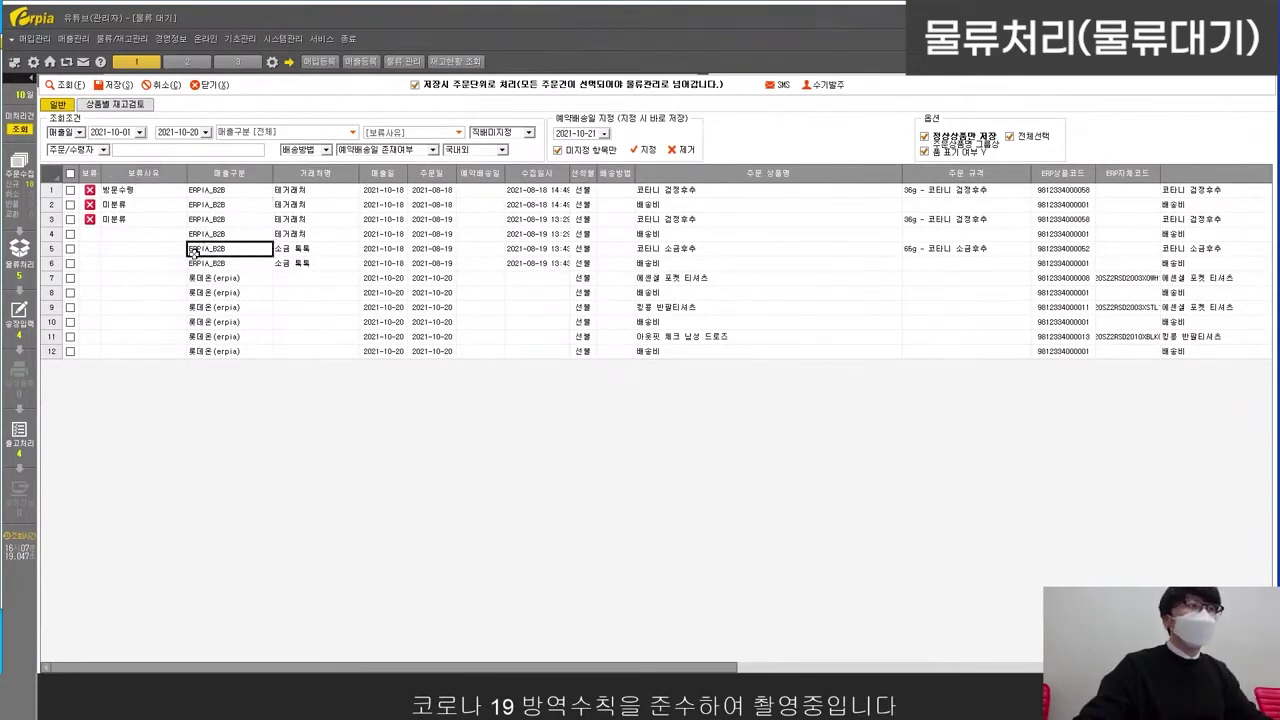
left_click(132, 246)
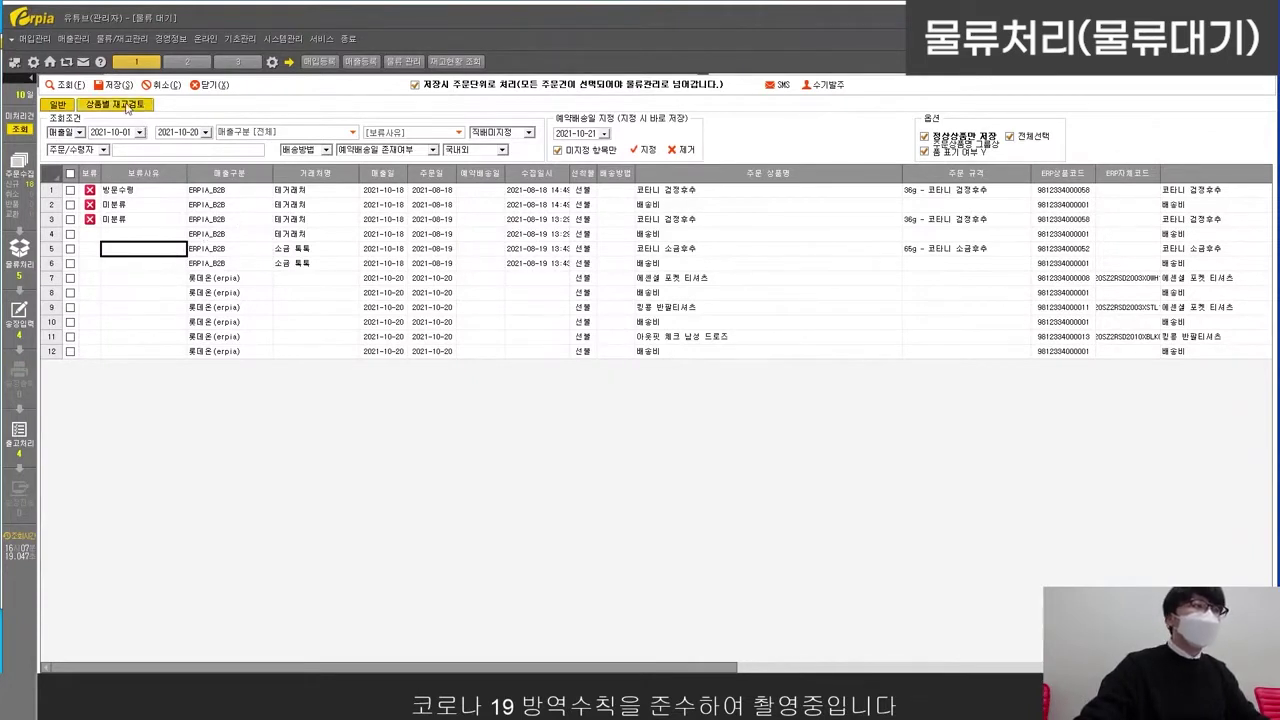
Step: Query the 상품별 재고검토 view and go through the order information of the listed products
left_click(127, 106)
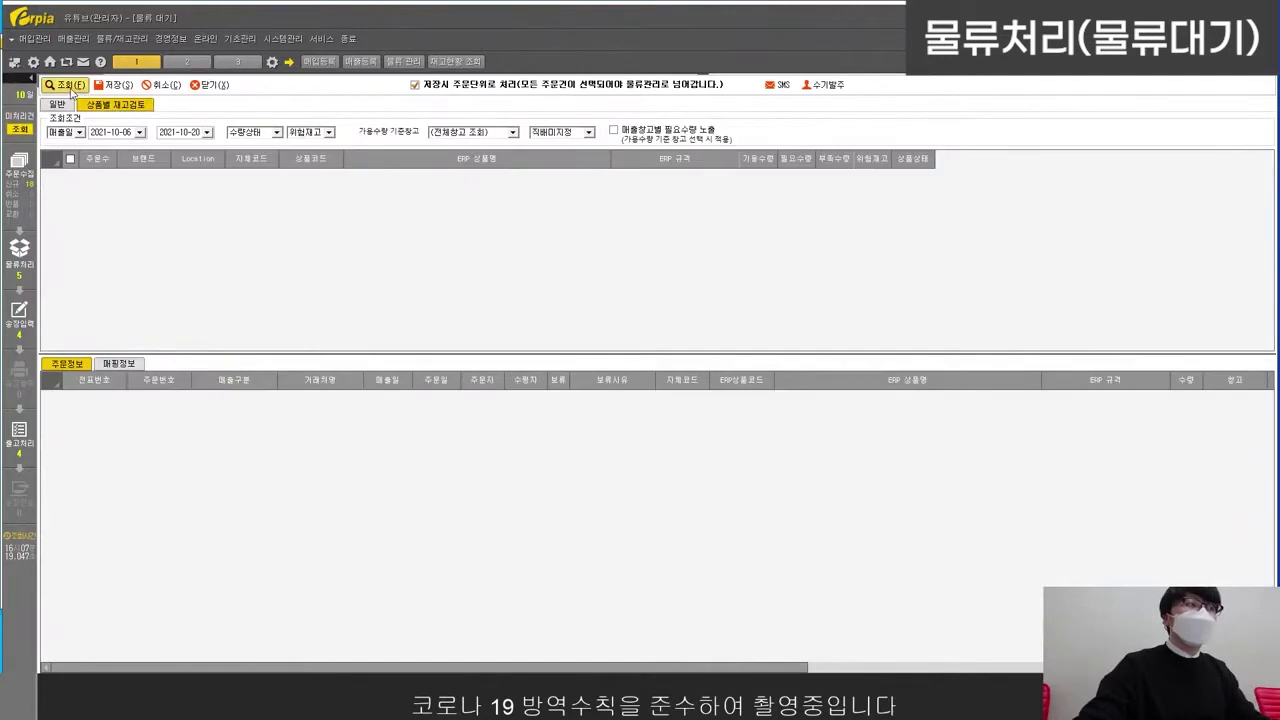
left_click(66, 86)
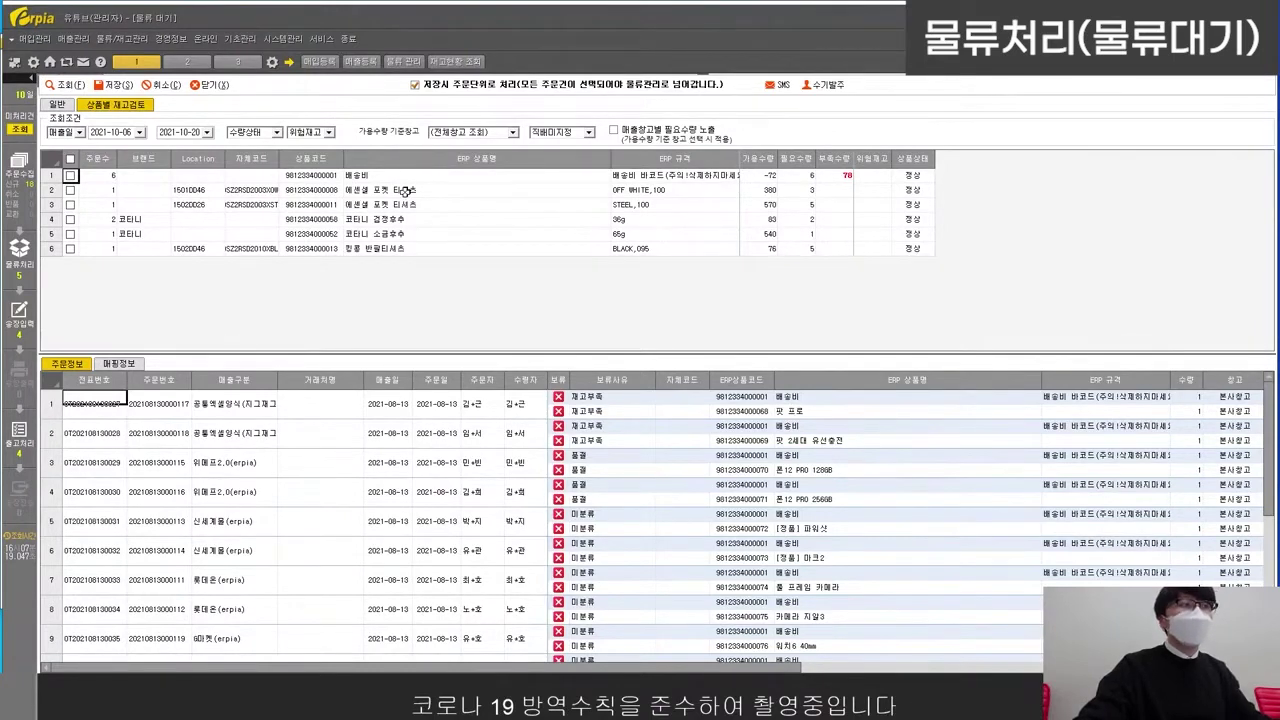
left_click(372, 176)
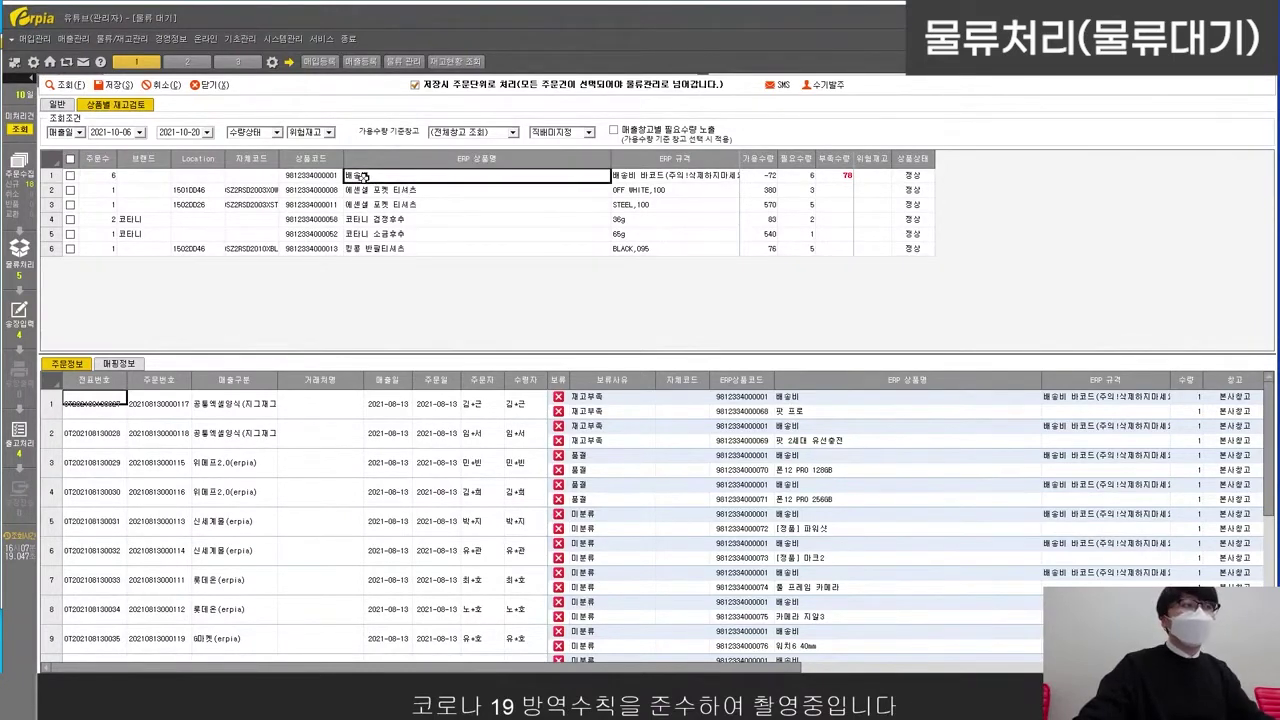
left_click(372, 192)
left_click(372, 204)
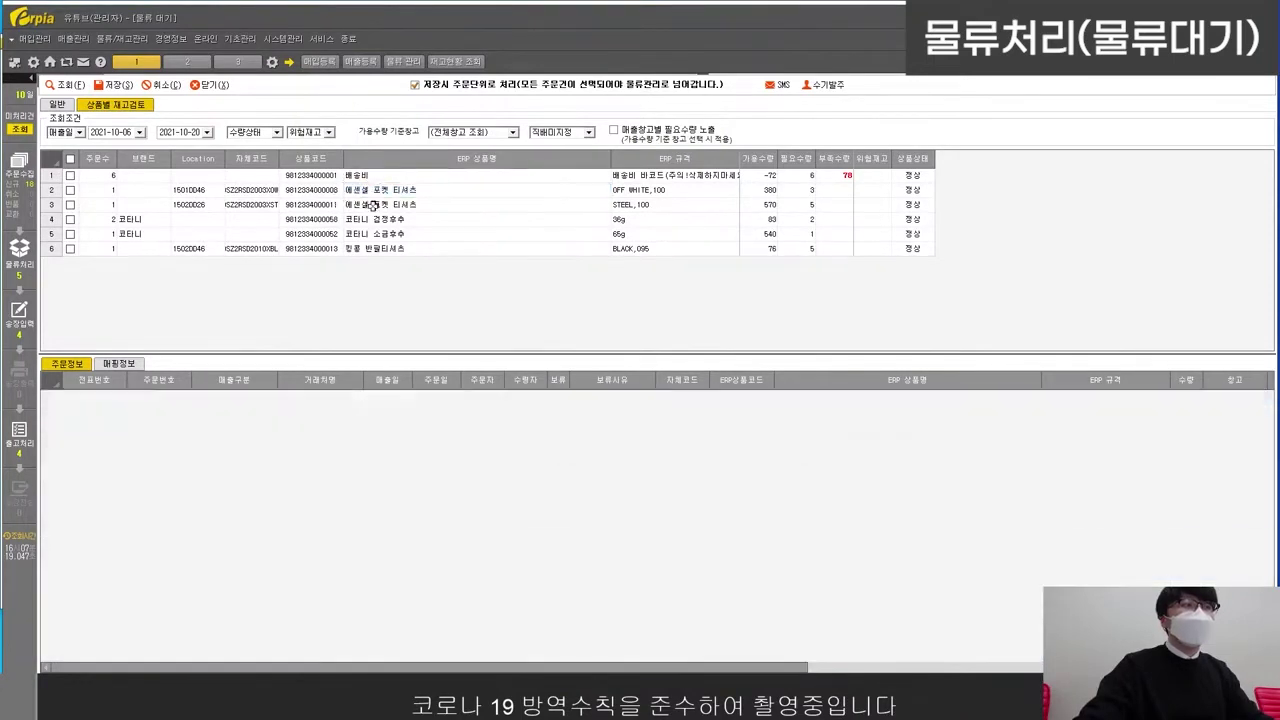
left_click(381, 222)
left_click(386, 234)
left_click(386, 248)
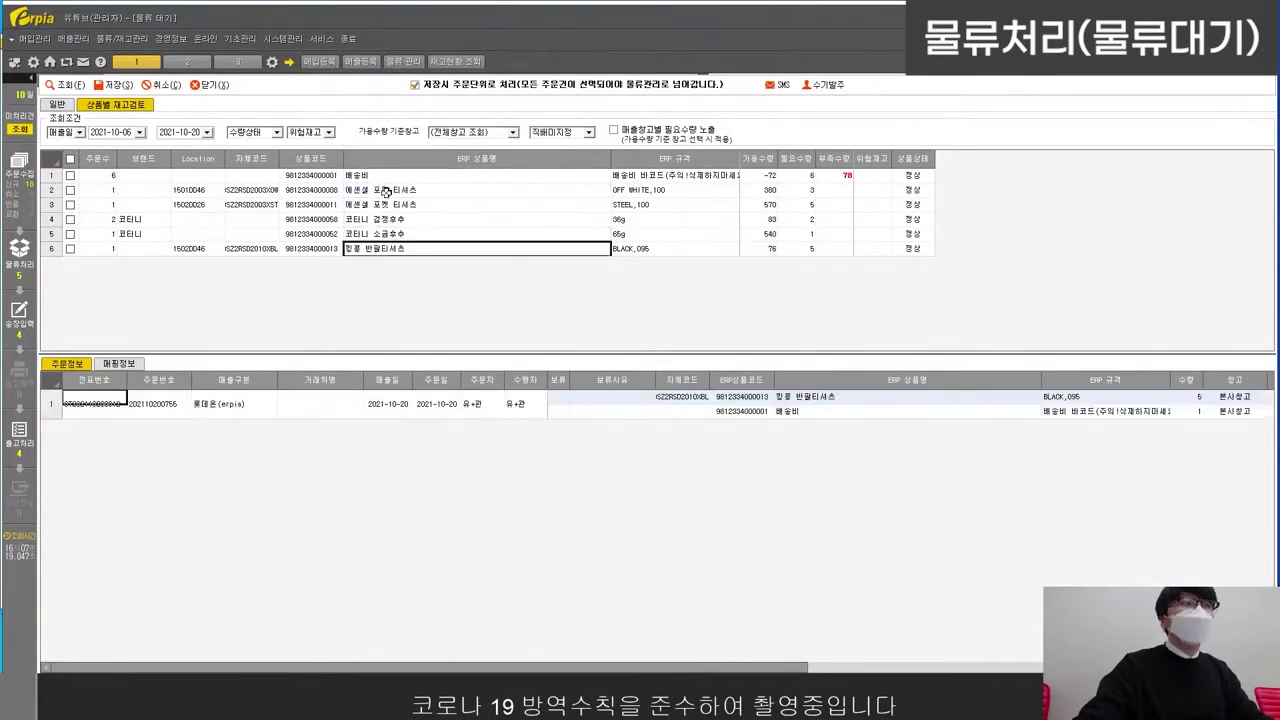
Step: Examine the orders, quantities and warehouses linked to 에센셜 포켓 티셔츠 OFF WHITE,100
left_click(383, 190)
left_click_drag(436, 411, 1230, 444)
left_click(1222, 455)
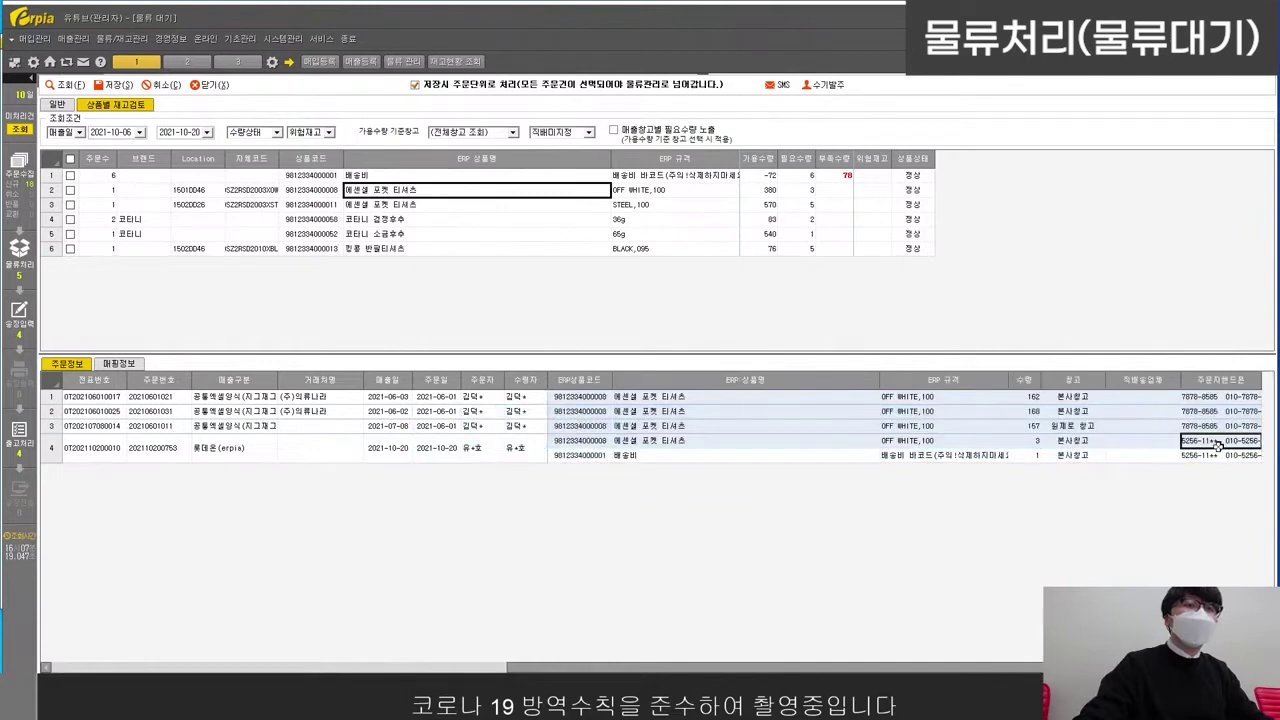
left_click(175, 462)
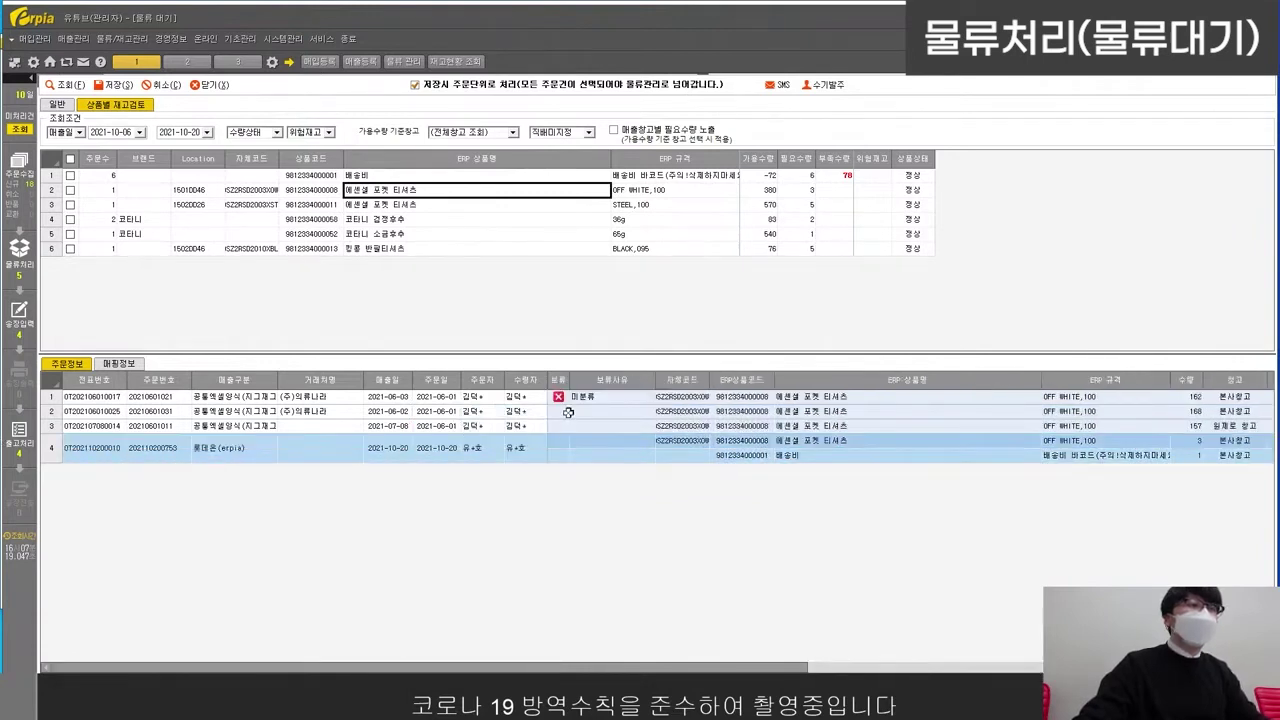
Step: Put the second order of 에센셜 포켓 티셔츠 OFF WHITE,100 on 배송보류(주문단위) and refresh the stock review
right_click(566, 412)
right_click(529, 417)
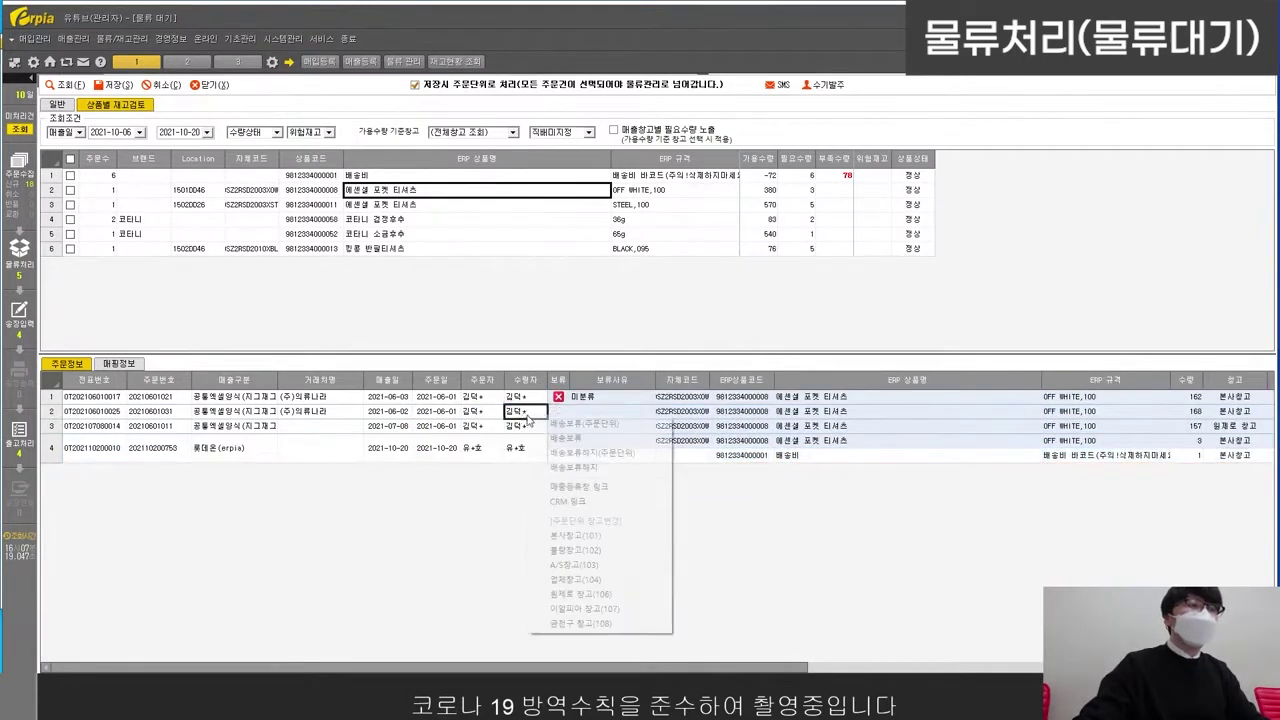
left_click(575, 424)
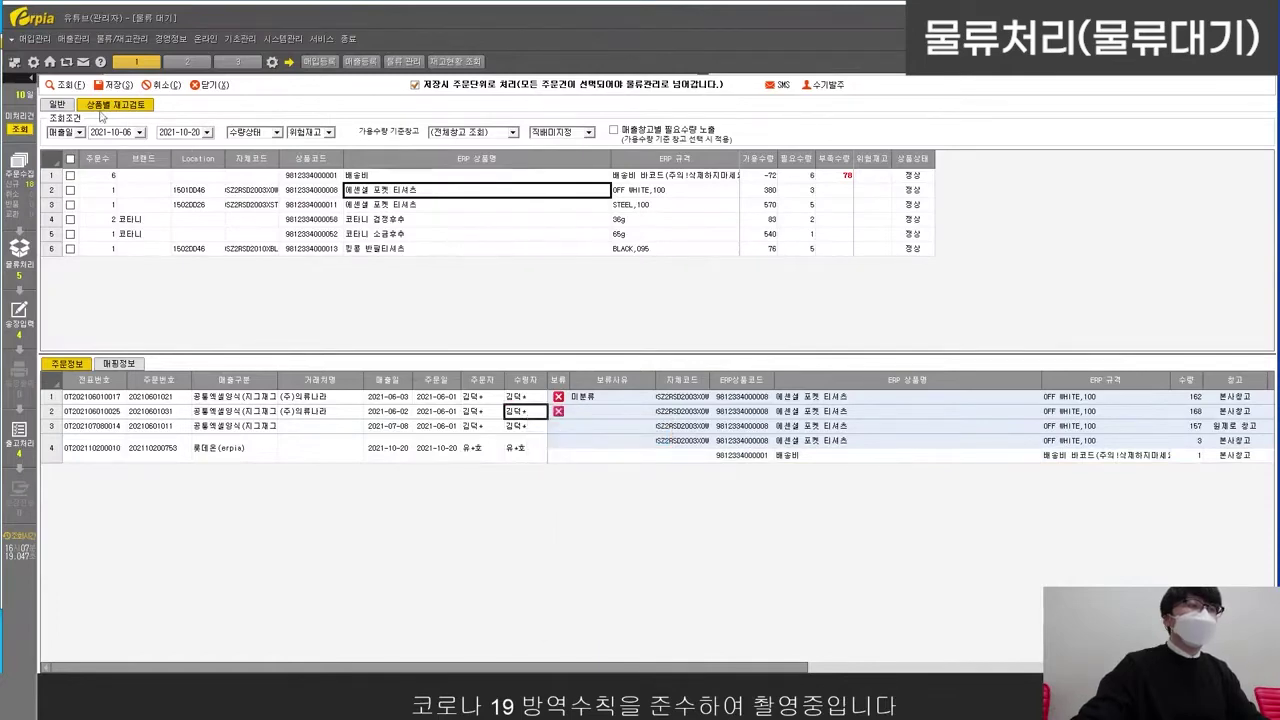
left_click(66, 84)
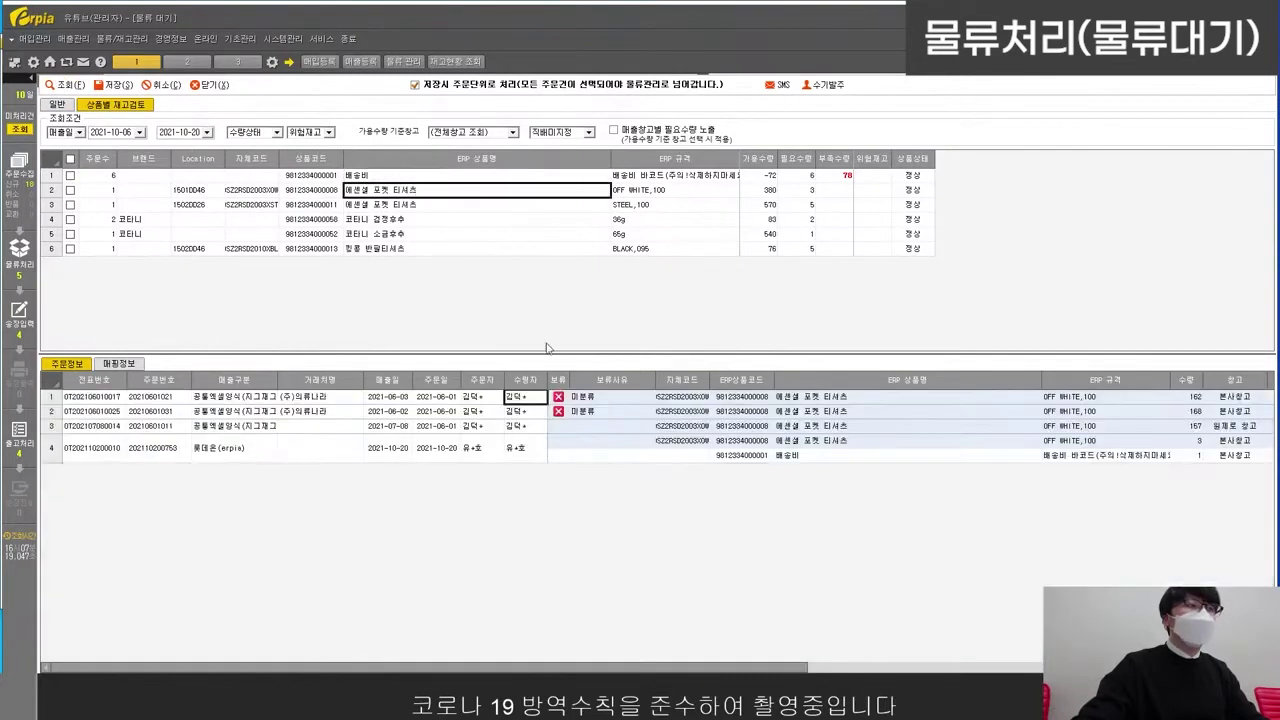
left_click_drag(490, 415, 770, 408)
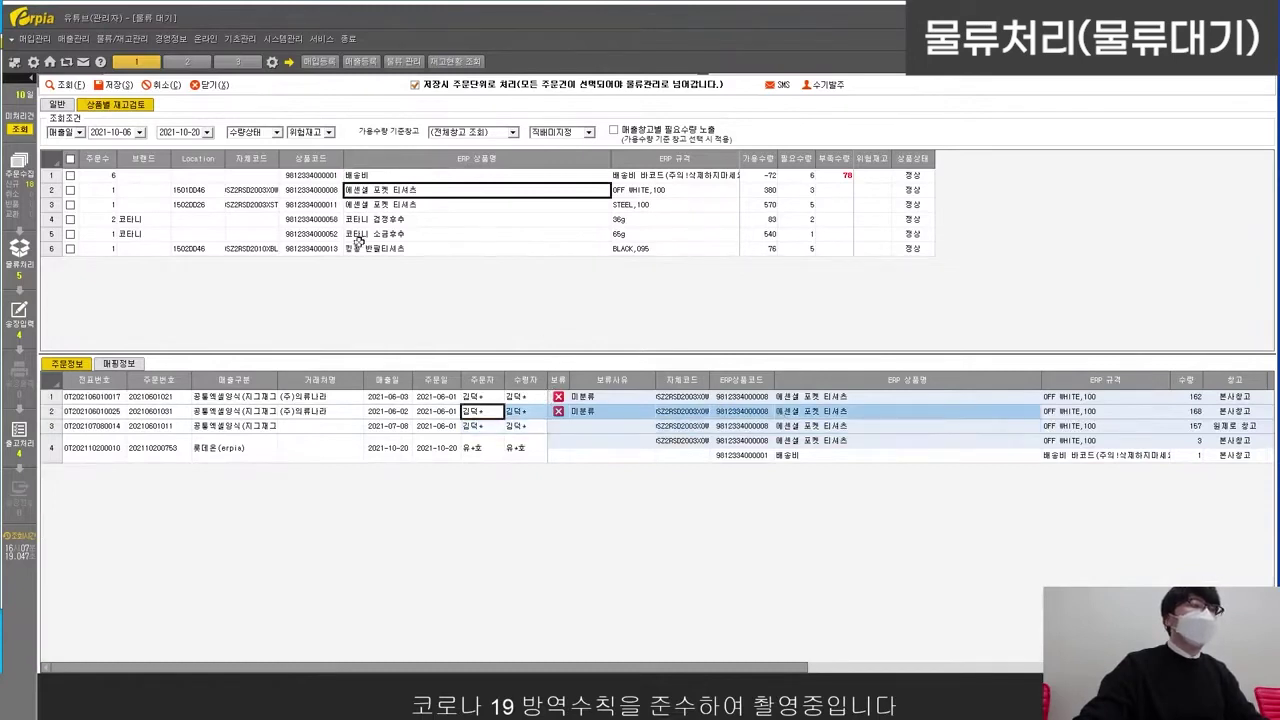
left_click(276, 188)
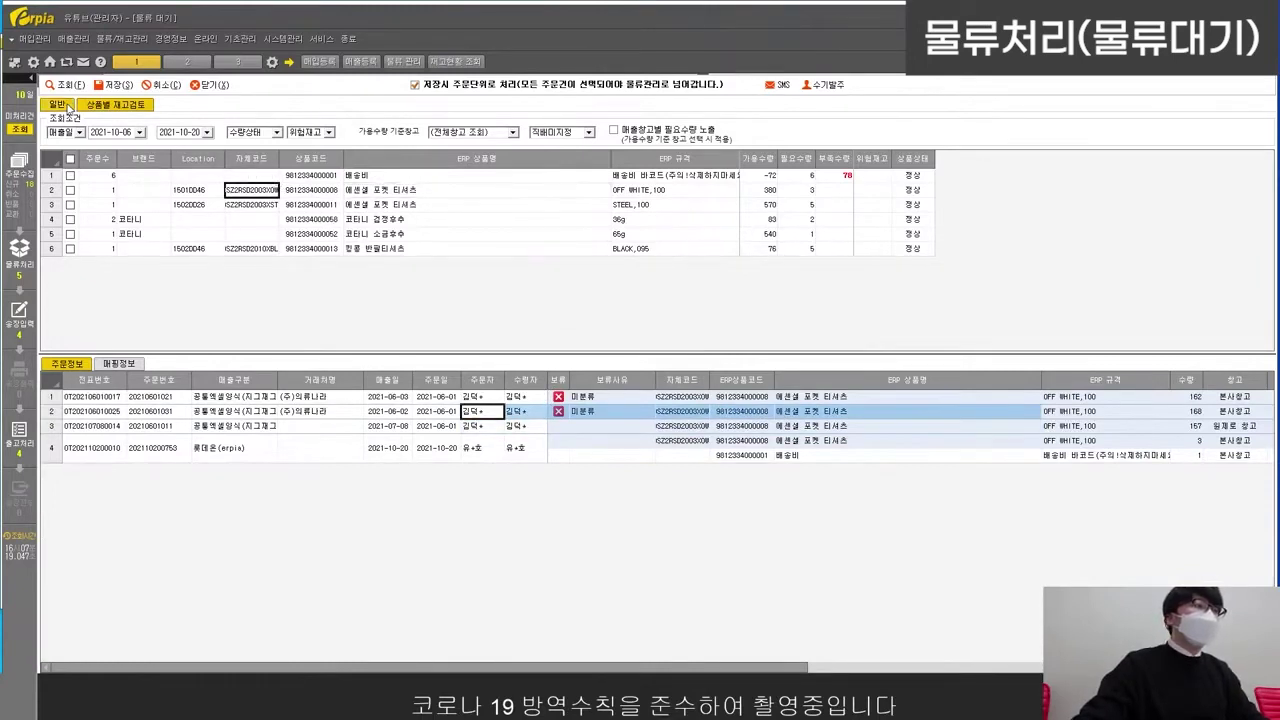
Step: Return to the 일반 view of the waiting orders and go to the 롯데온 order for 에센셜 포켓 티셔츠
left_click(67, 106)
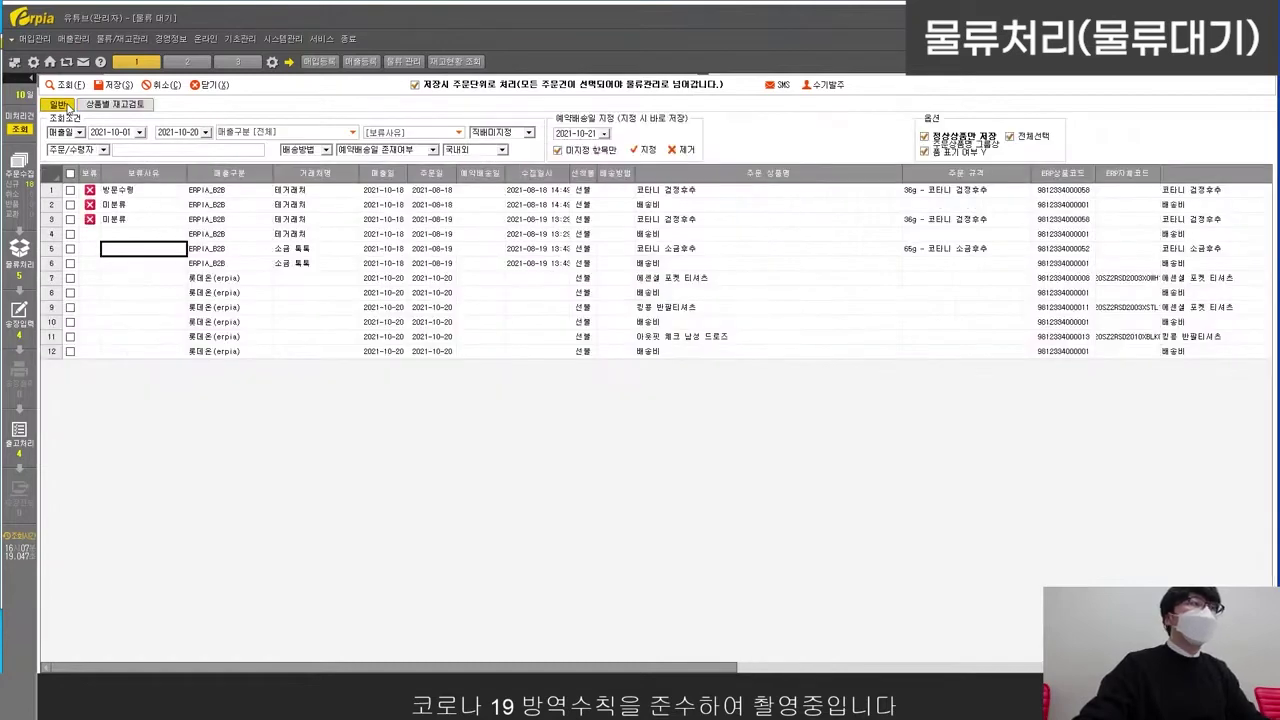
left_click(206, 221)
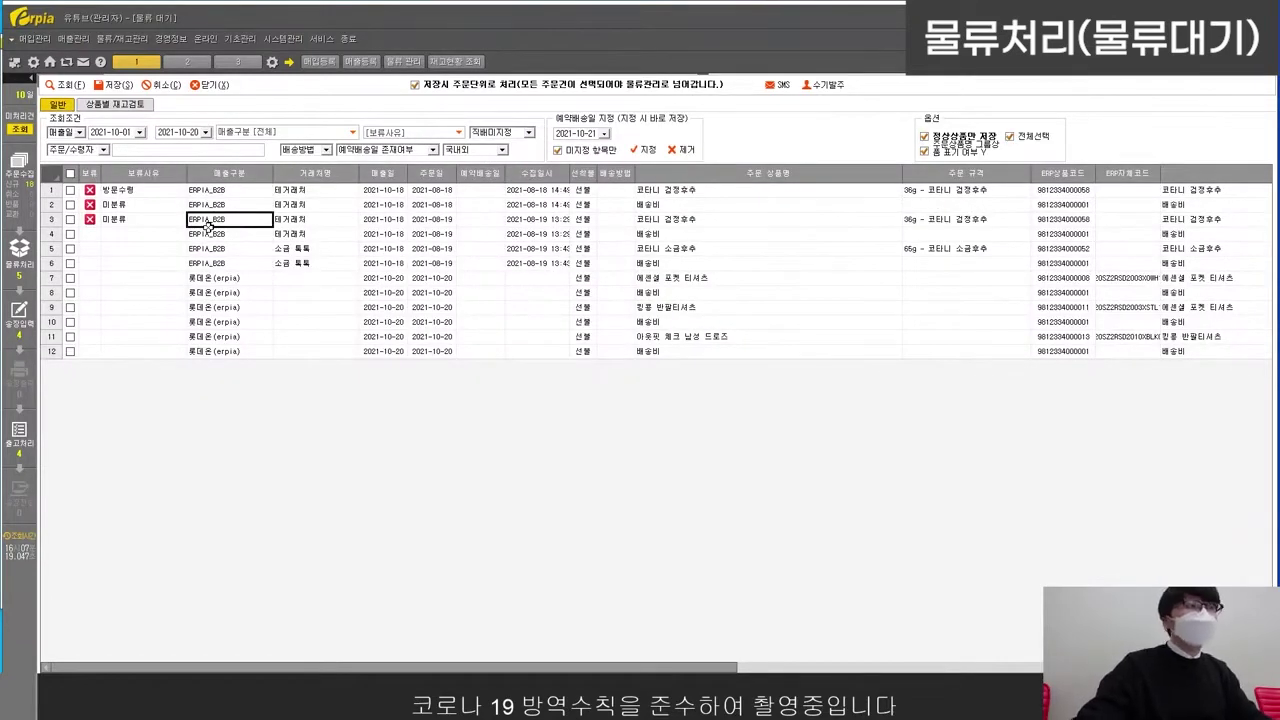
left_click(155, 281)
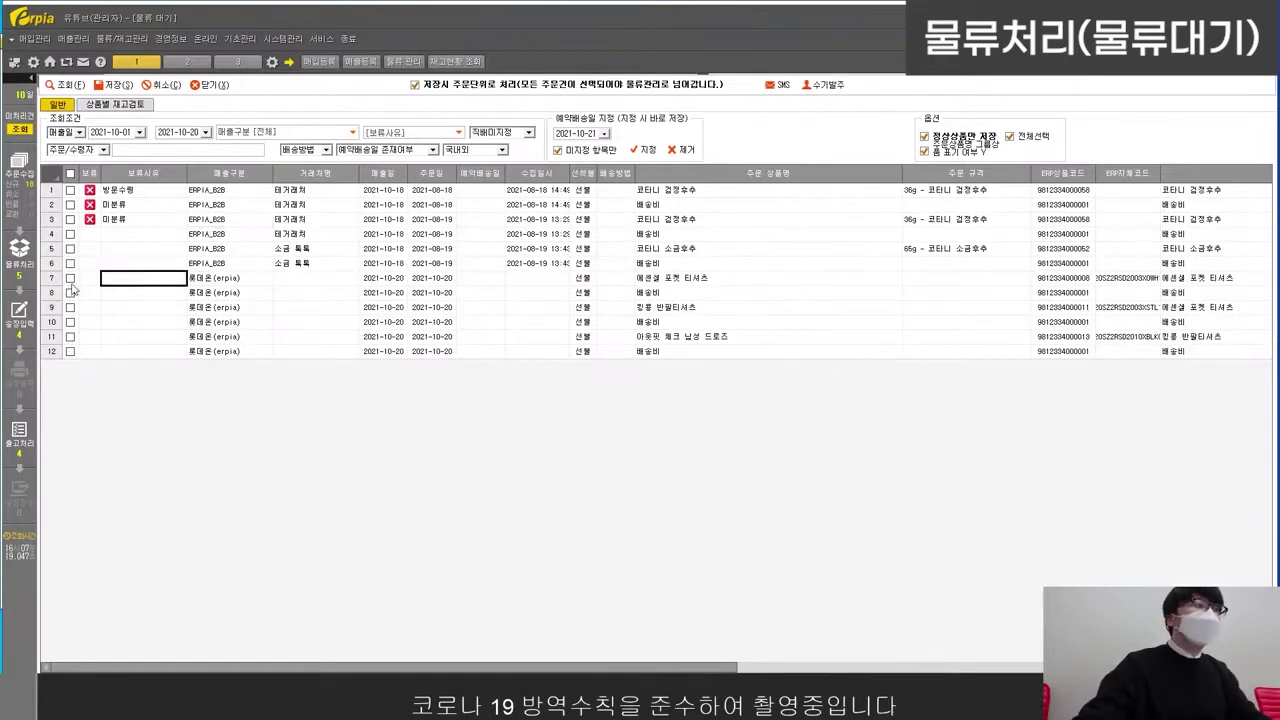
Step: Try to save only the 에센셜 포켓 티셔츠 row of the 롯데온 order, leaving out its 배송비 row
left_click(70, 279)
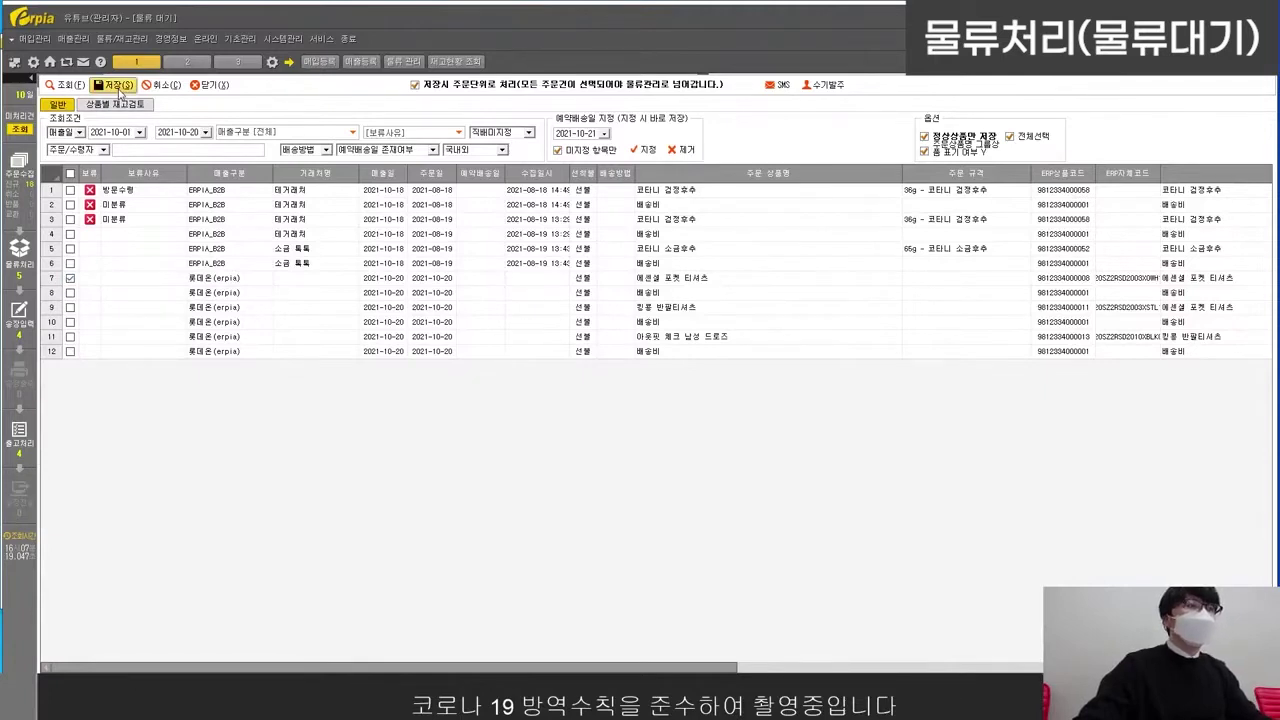
left_click(118, 86)
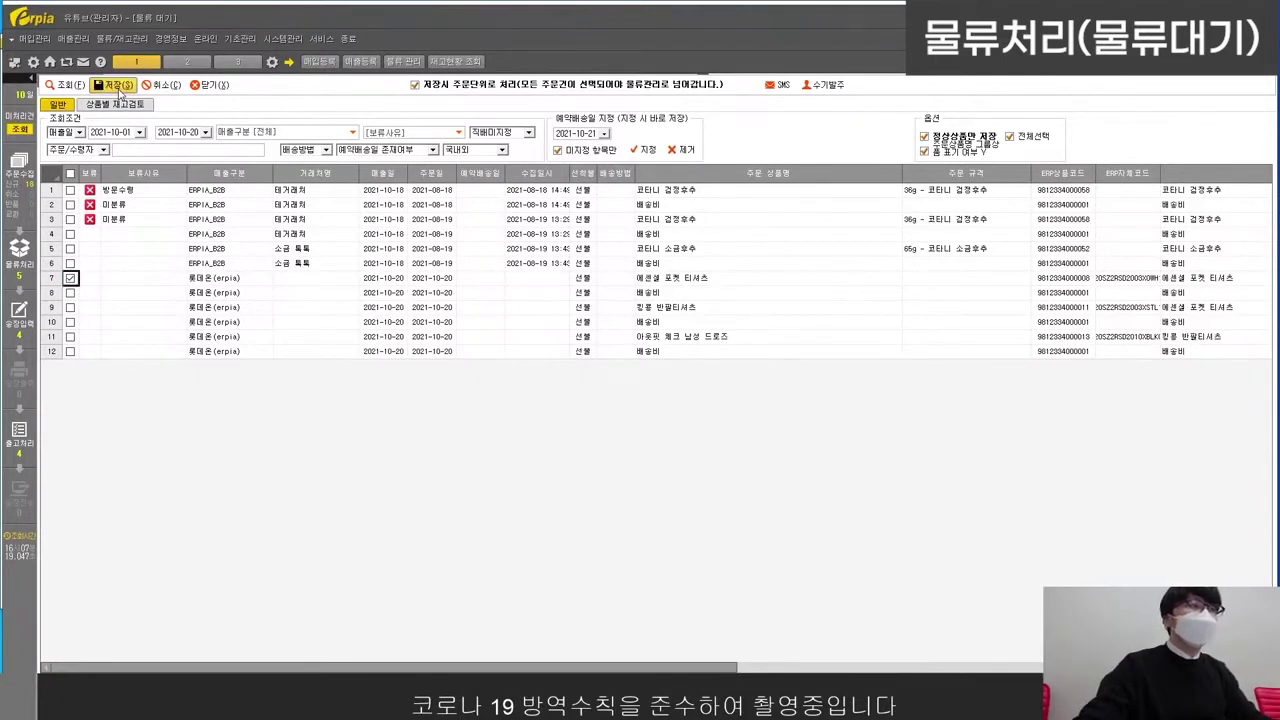
left_click(226, 278)
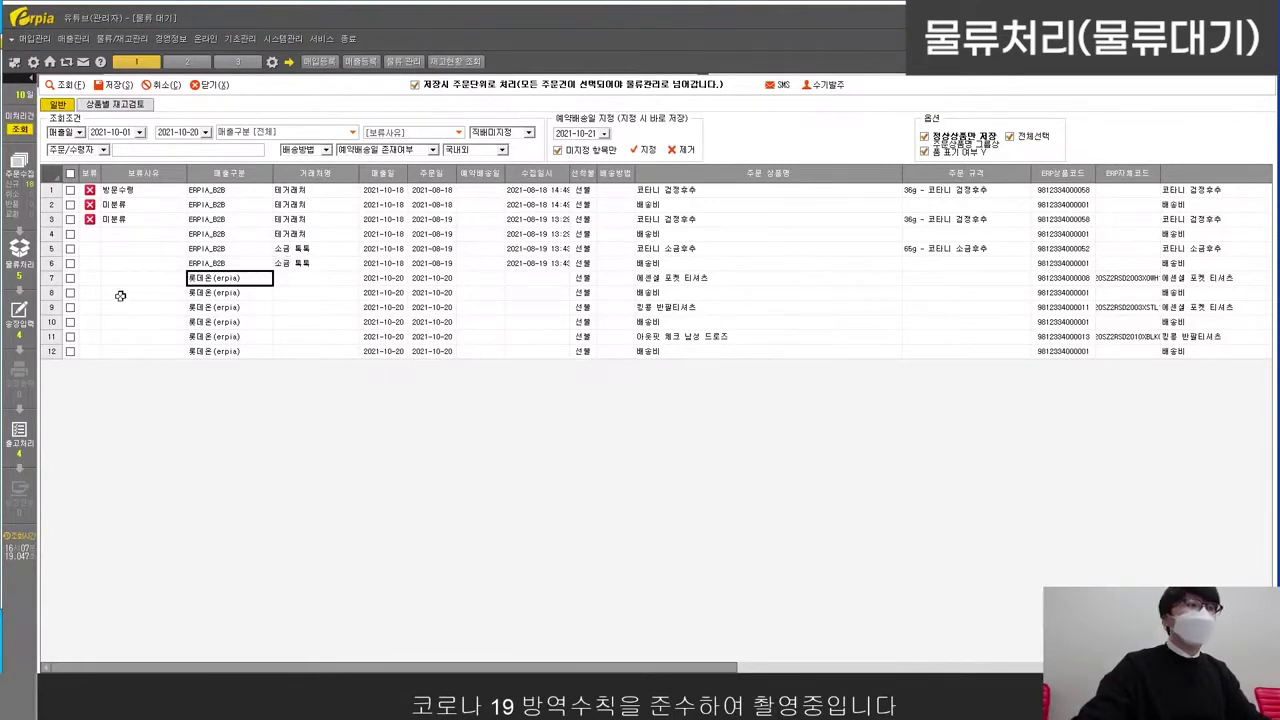
Step: Select both the 에센셜 포켓 티셔츠 row and its 배송비 row and save them to pass the order to 물류 관리
left_click(70, 278)
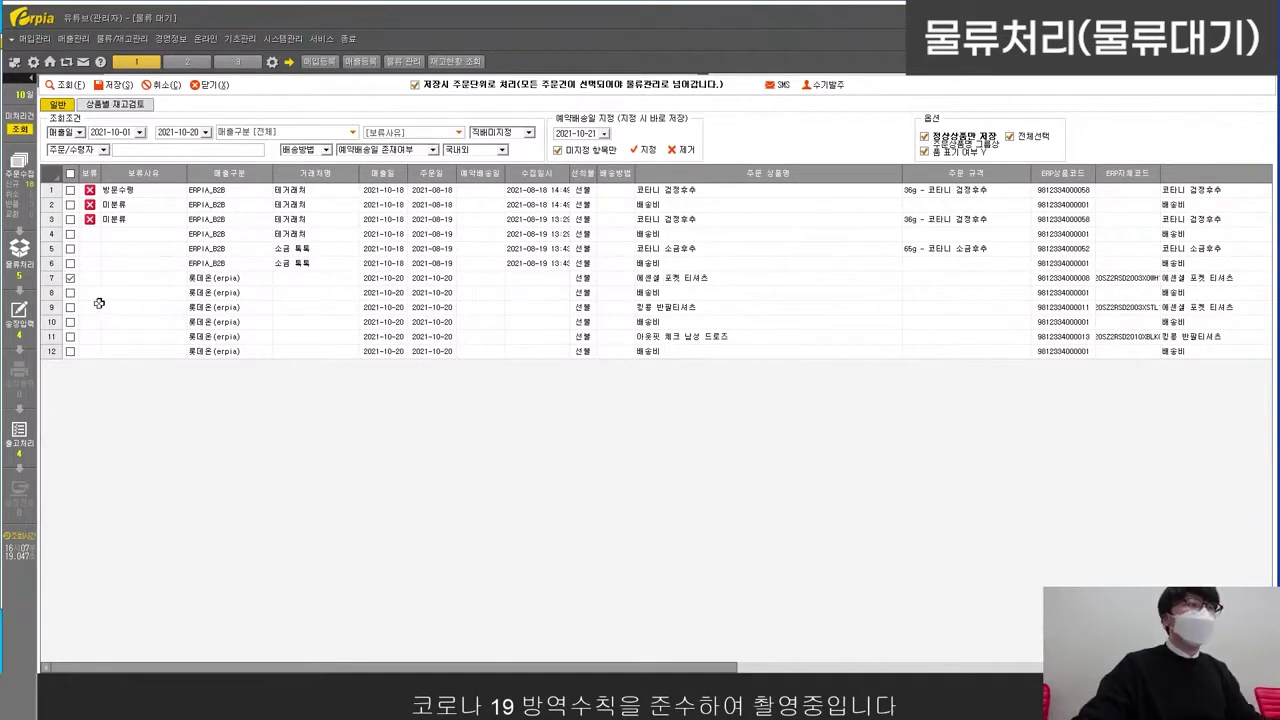
left_click_drag(654, 281, 655, 294)
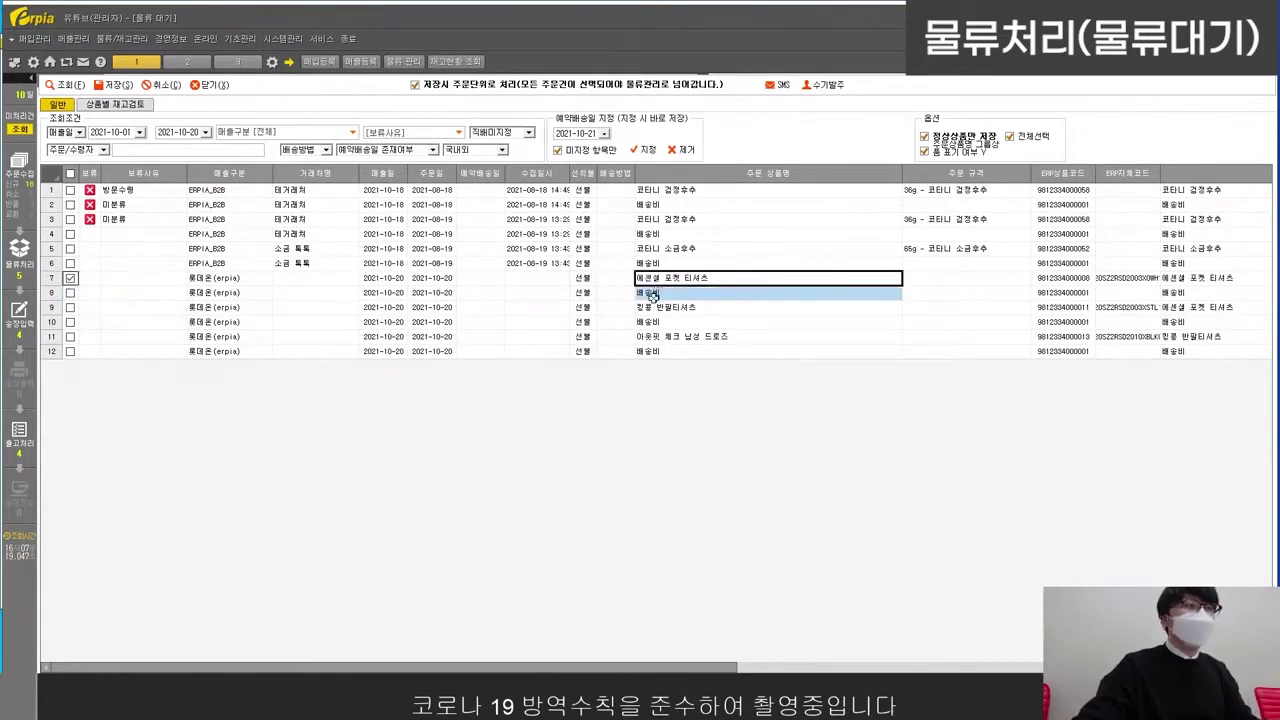
left_click(125, 279)
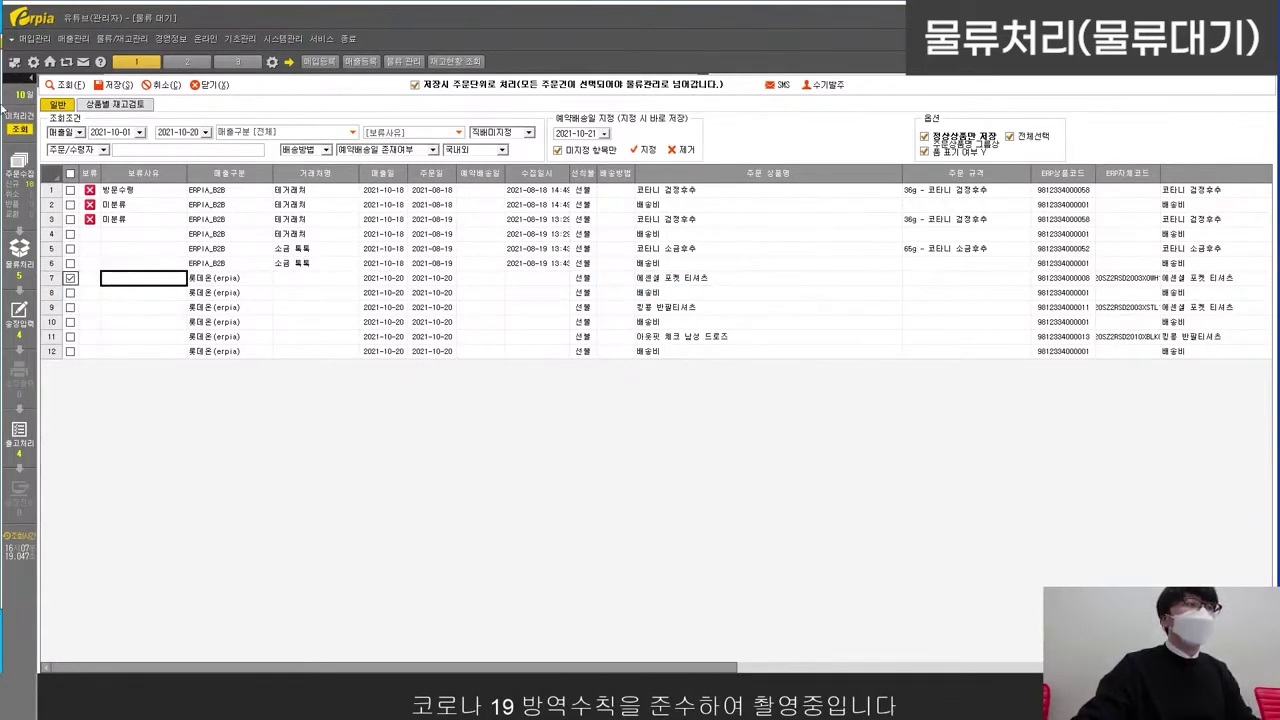
left_click(258, 250)
left_click(70, 300)
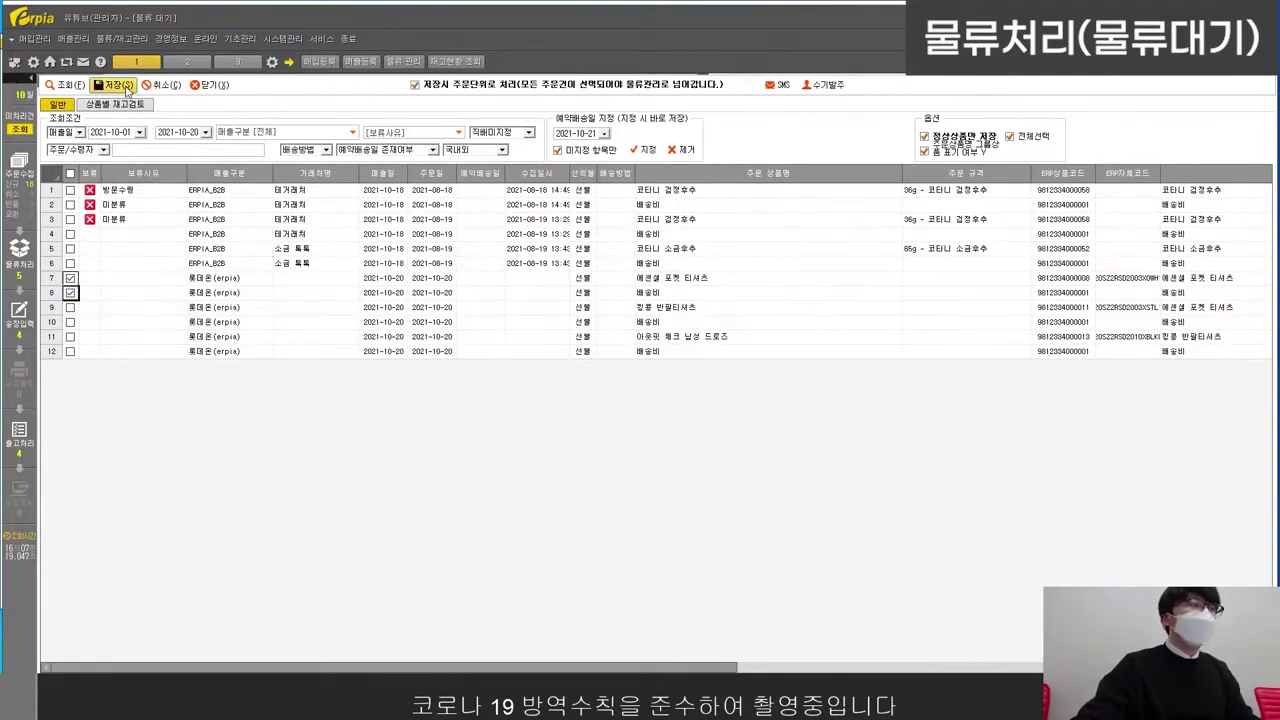
left_click(125, 86)
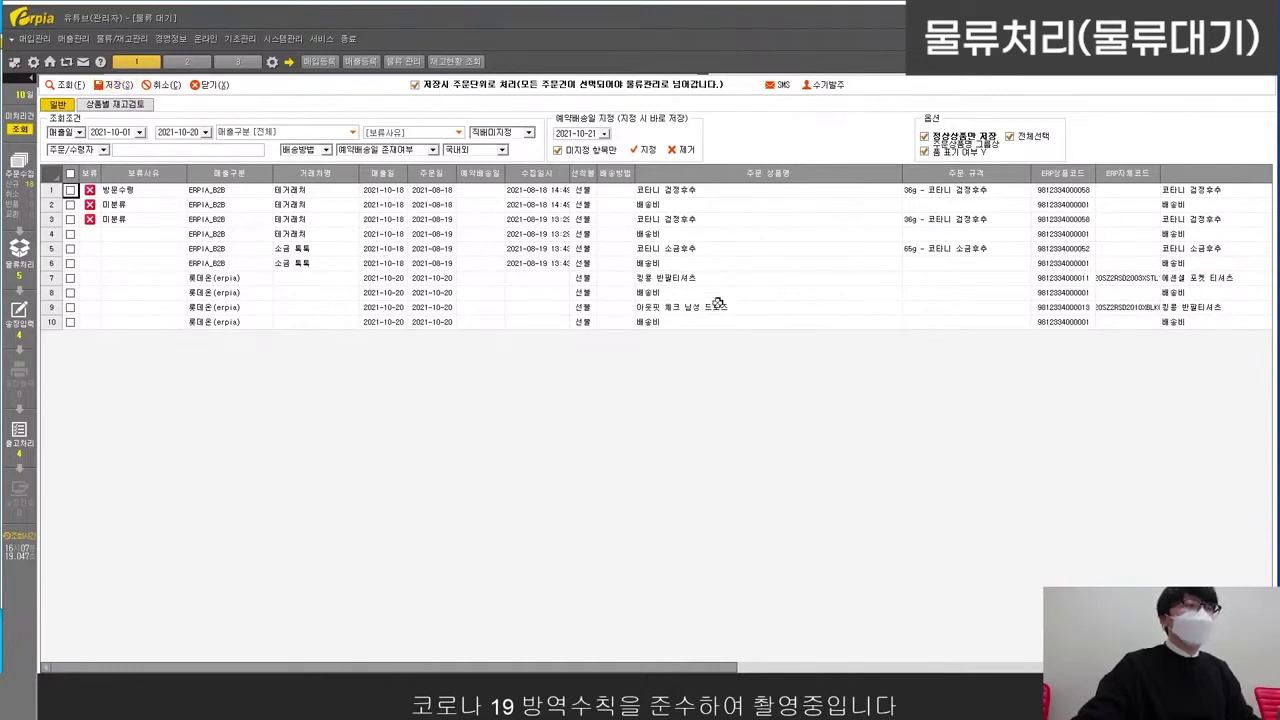
Step: Turn off order-unit processing on save, select only the 롯데온 반팔티셔츠 row, and turn the option back on
left_click_drag(668, 280, 498, 280)
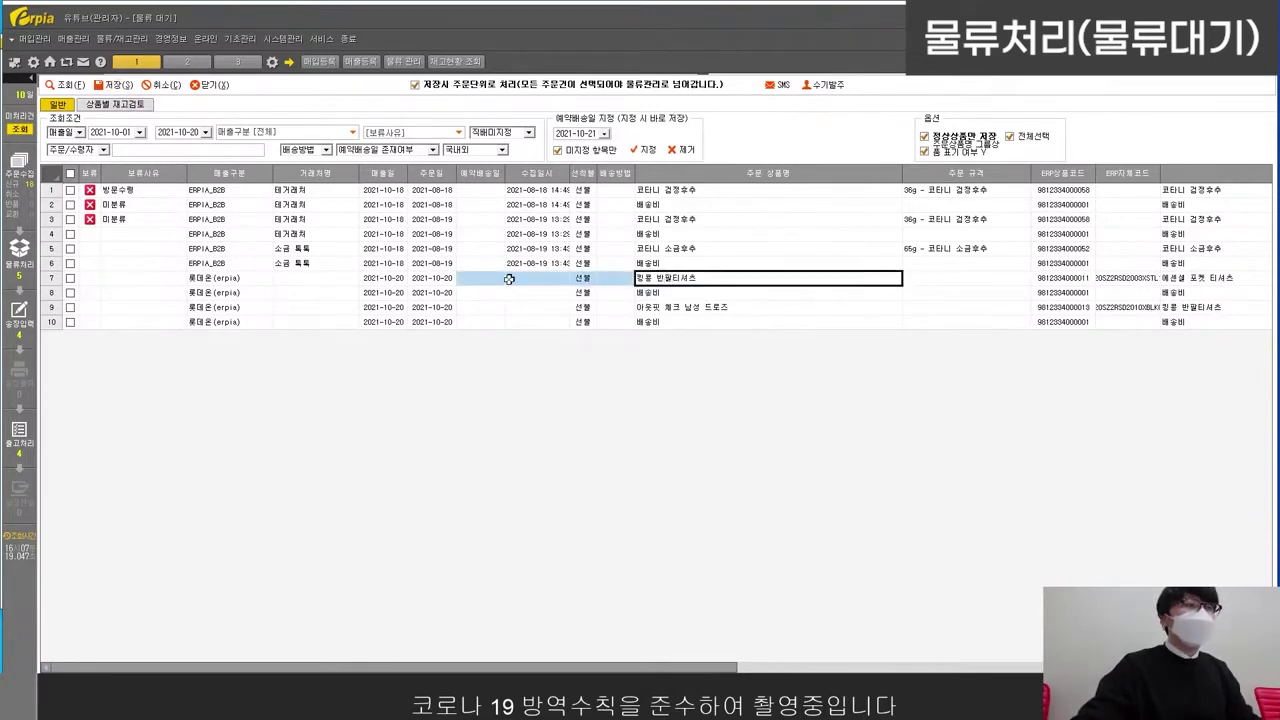
left_click_drag(694, 294, 441, 293)
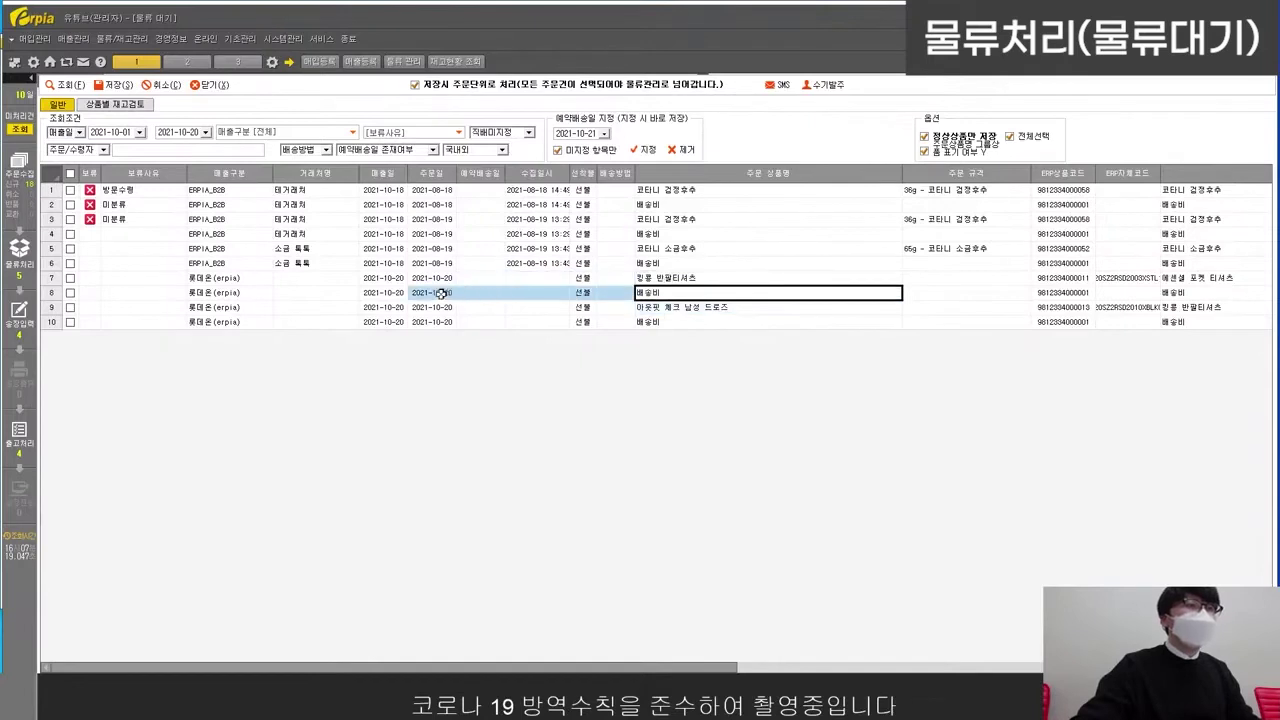
left_click(415, 85)
left_click(70, 278)
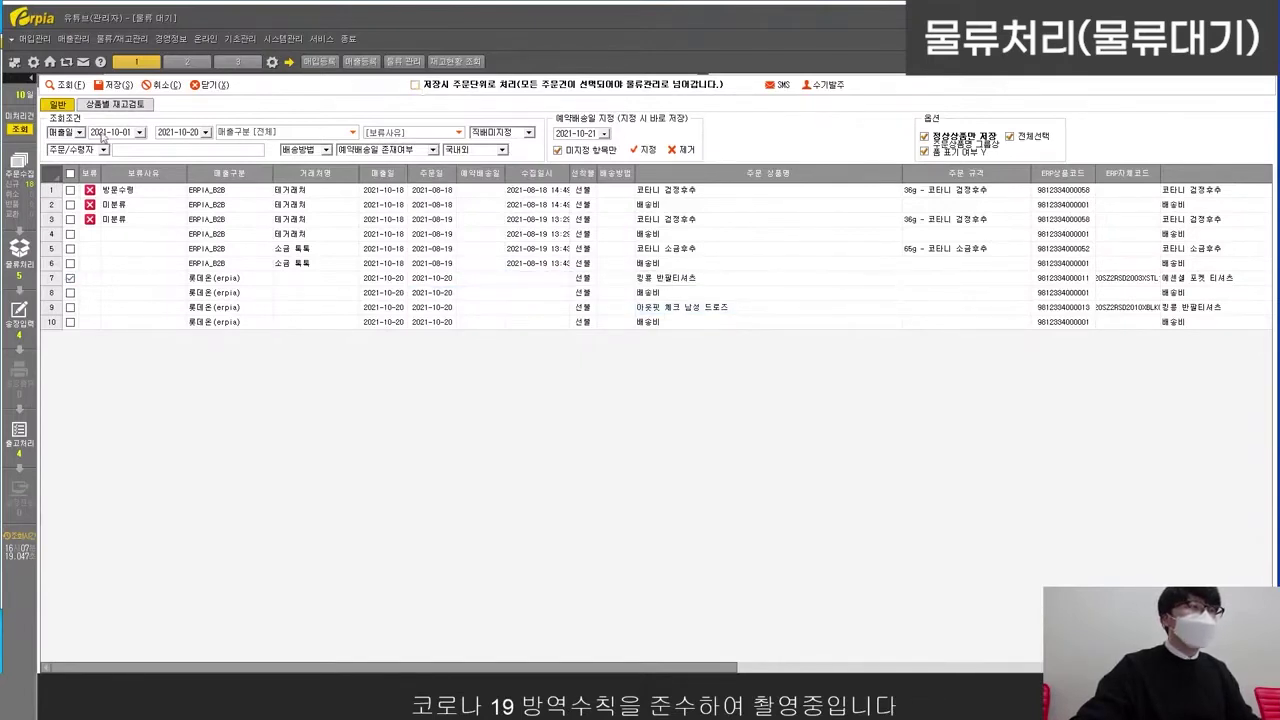
left_click(435, 90)
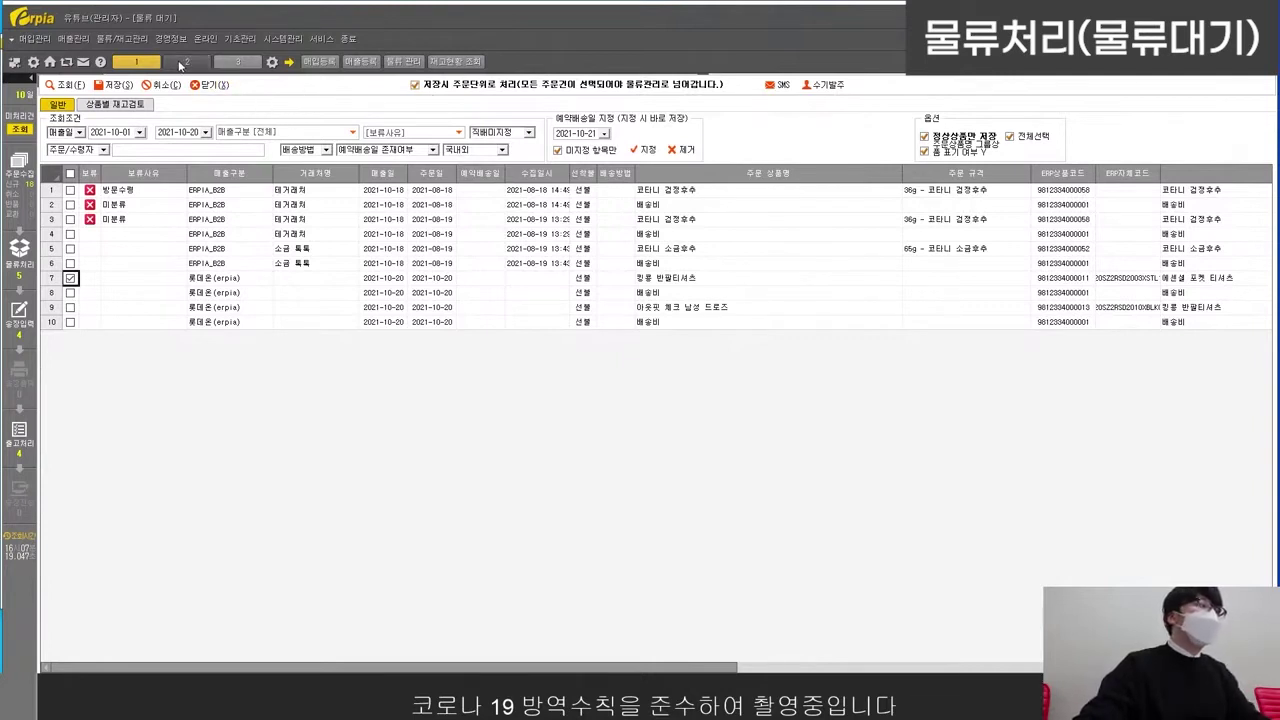
Step: Open 물류 관리 and check the product and 배송비 lines of the forwarded 롯데온 order
left_click(134, 39)
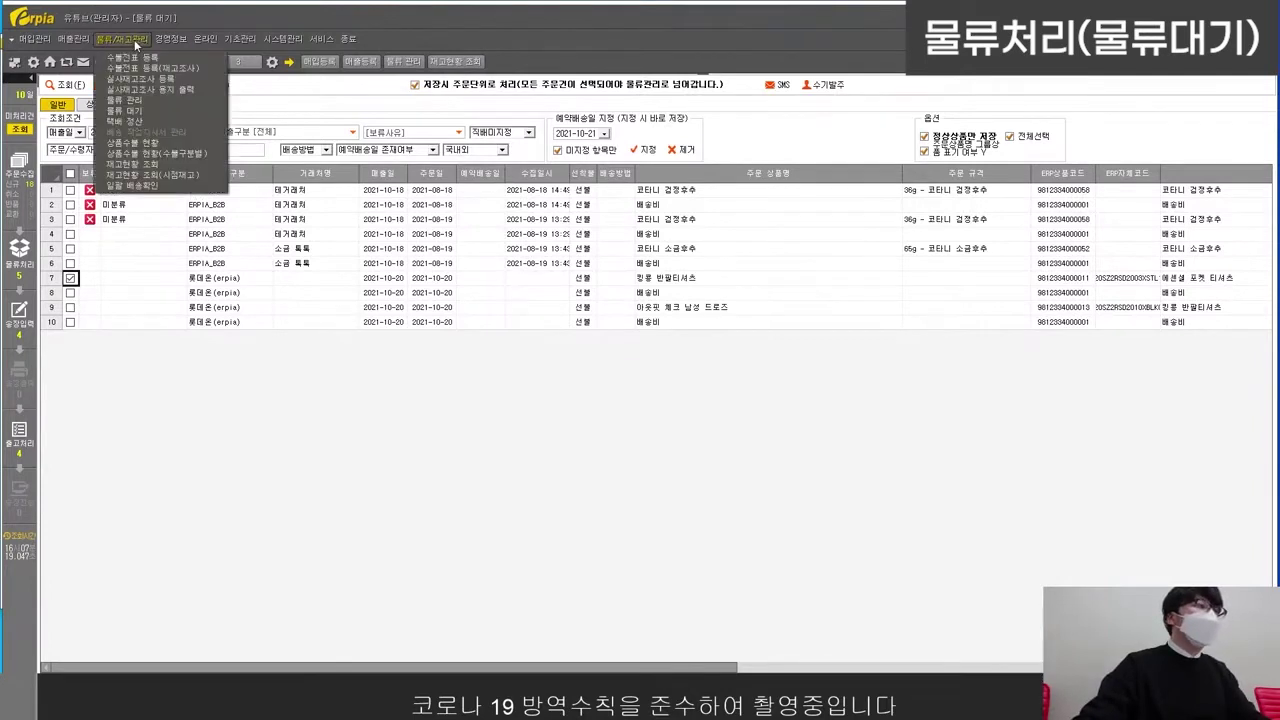
left_click(158, 102)
left_click(203, 381)
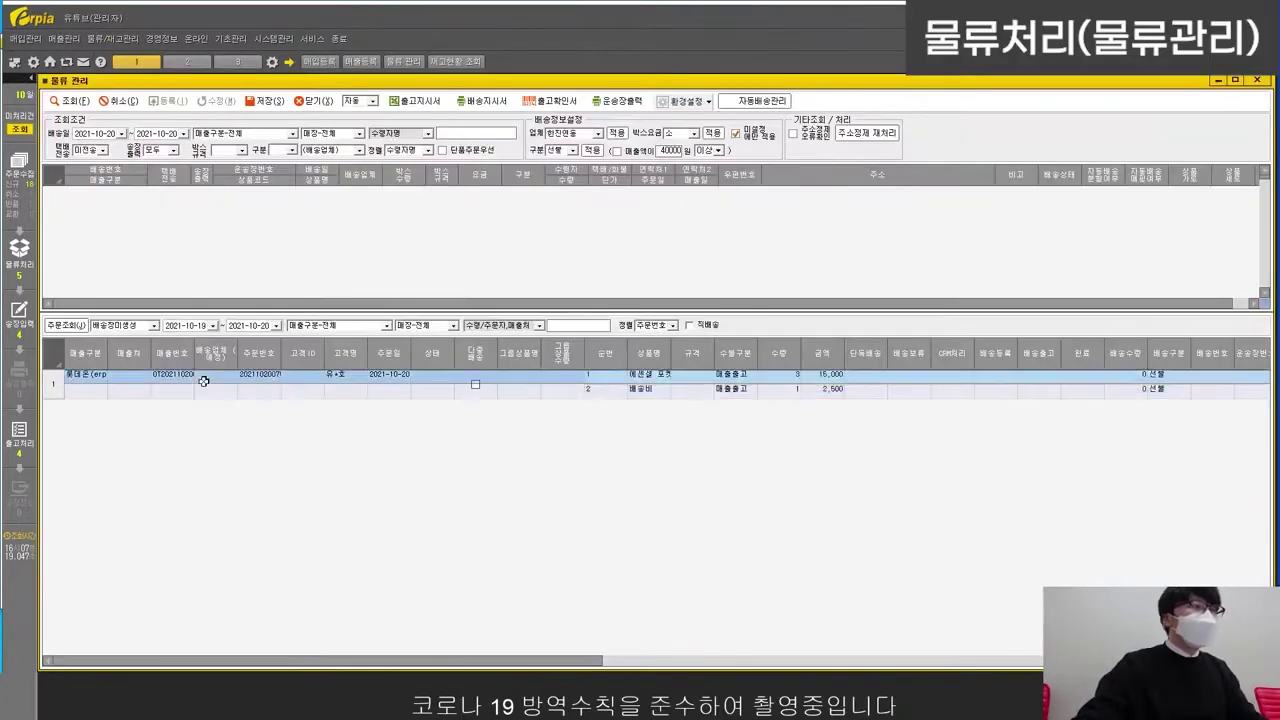
left_click(201, 387)
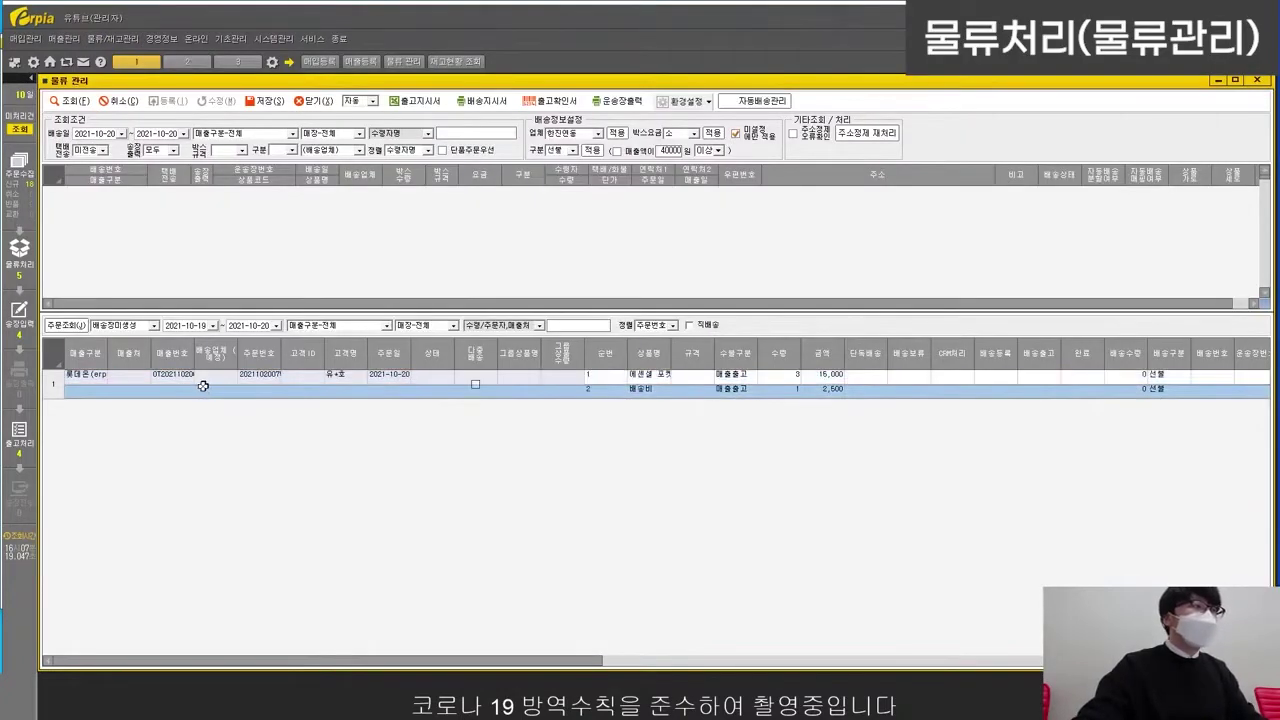
left_click(204, 381)
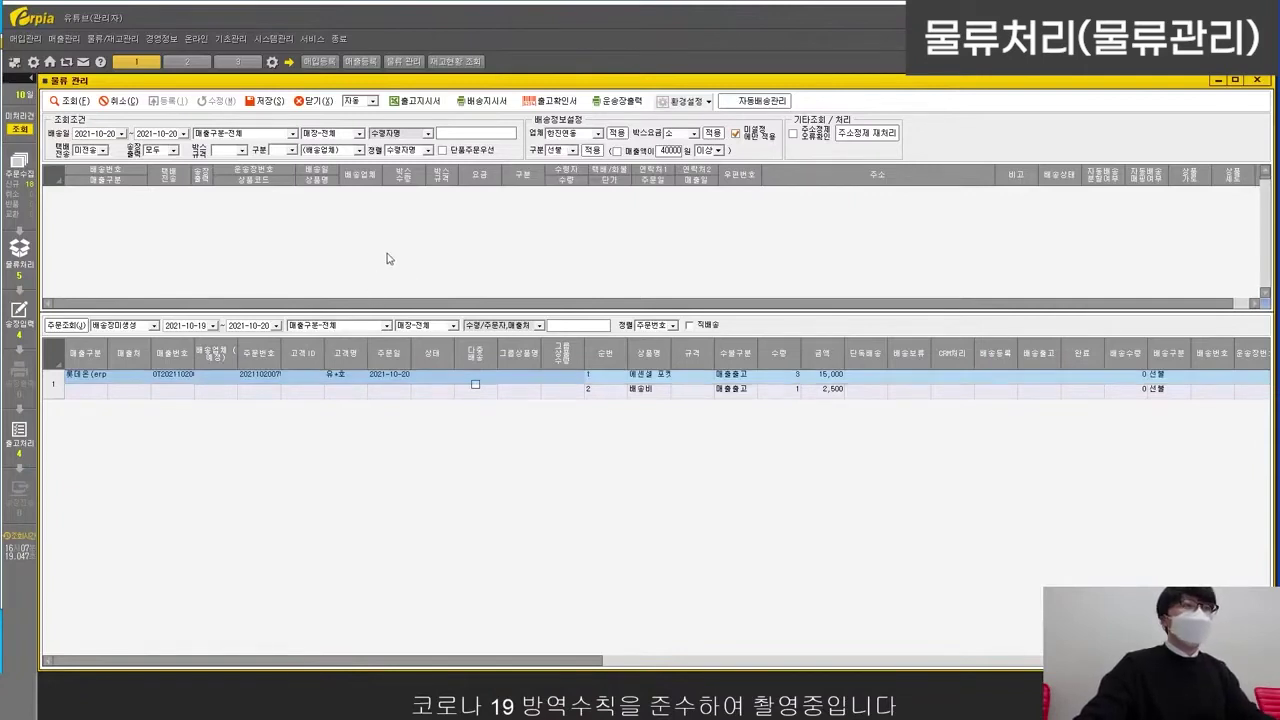
Step: Examine the two 출고처리방식 options in 물류관리 기본환경설정 and close the settings without saving
left_click(688, 103)
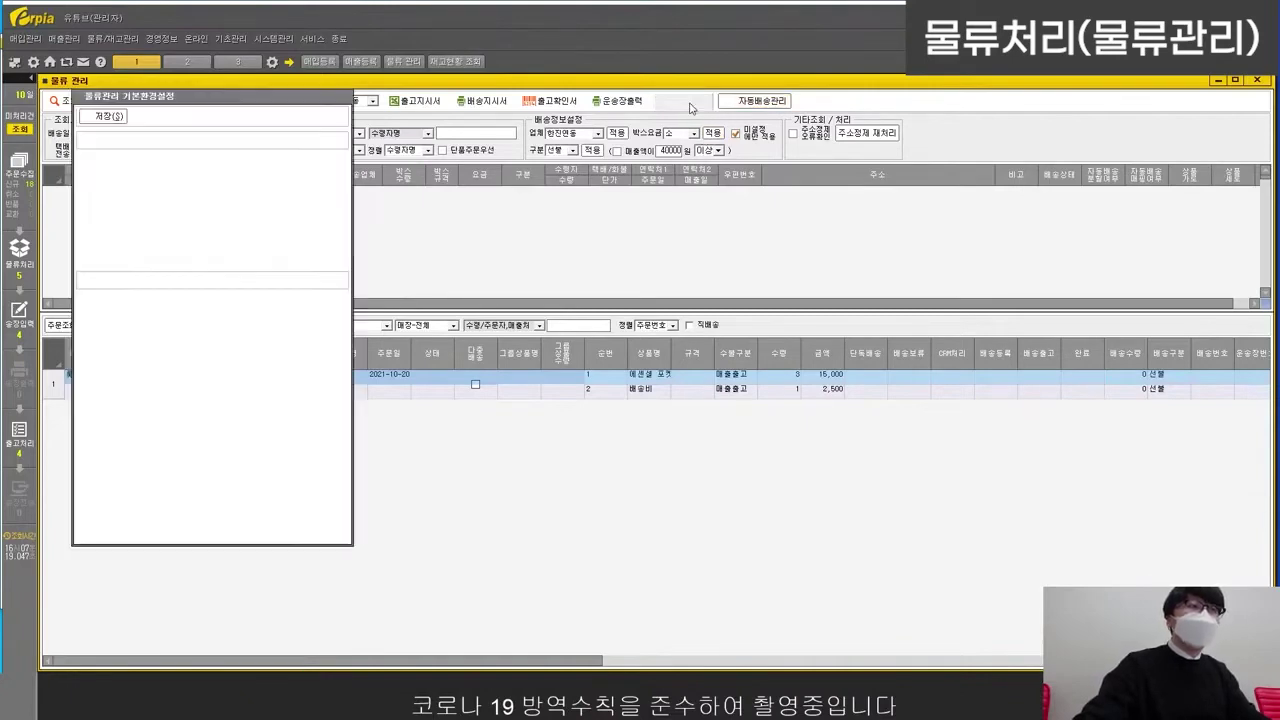
left_click_drag(284, 98, 624, 124)
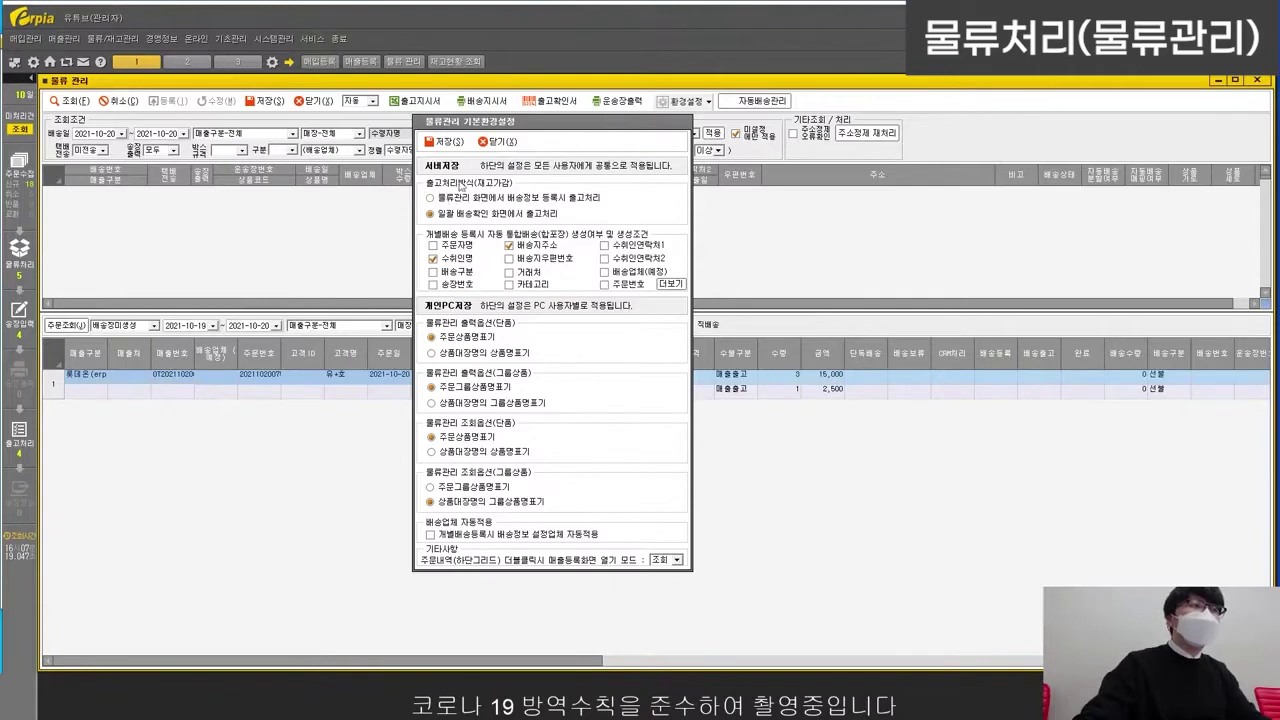
left_click(450, 201)
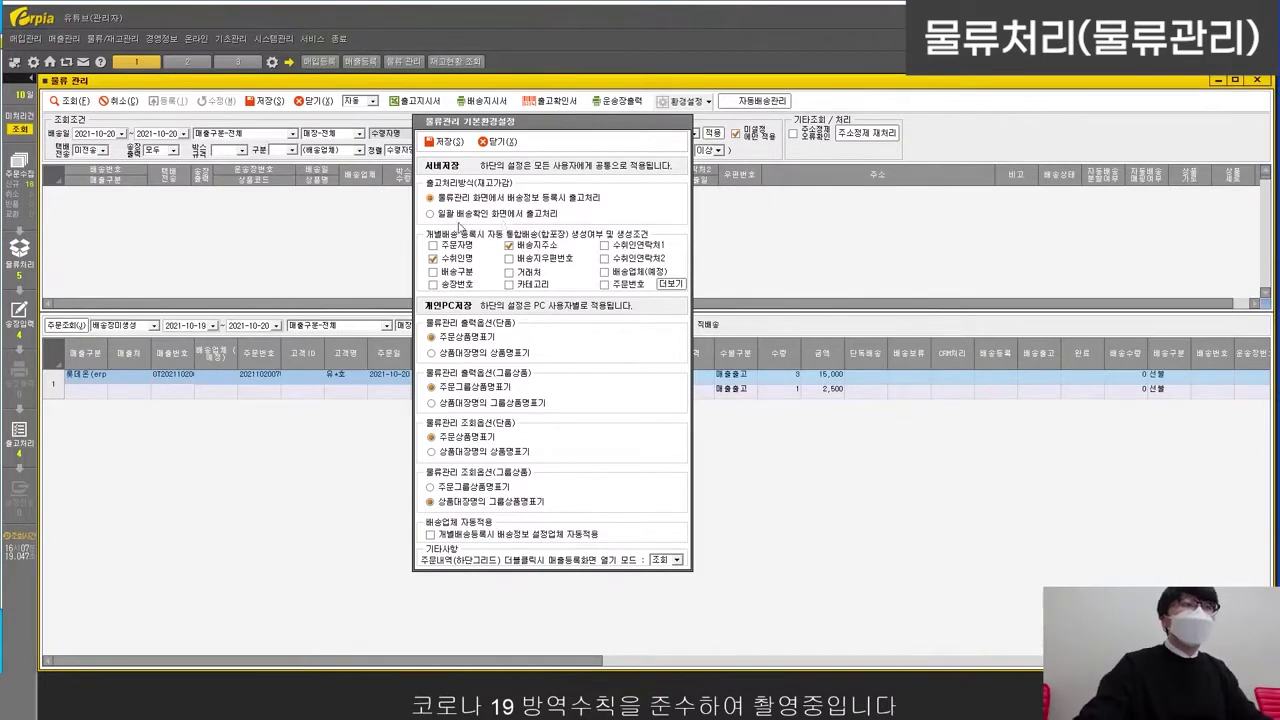
left_click(462, 214)
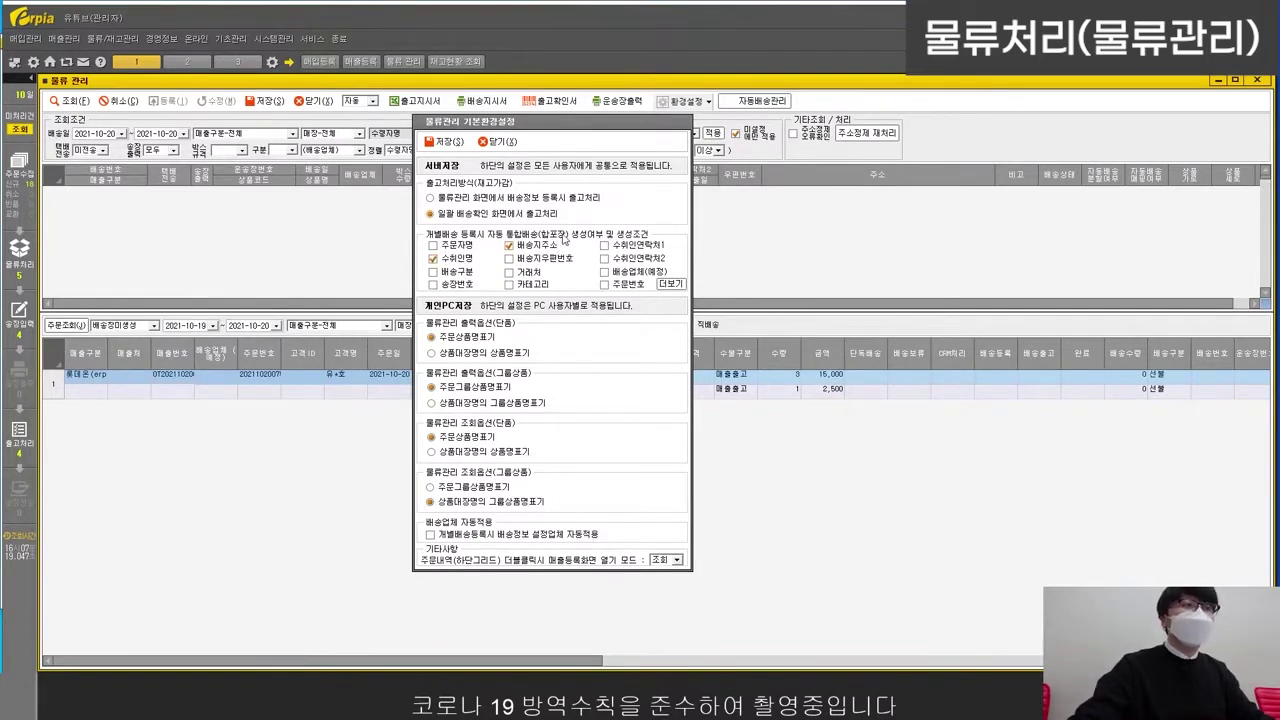
left_click(493, 146)
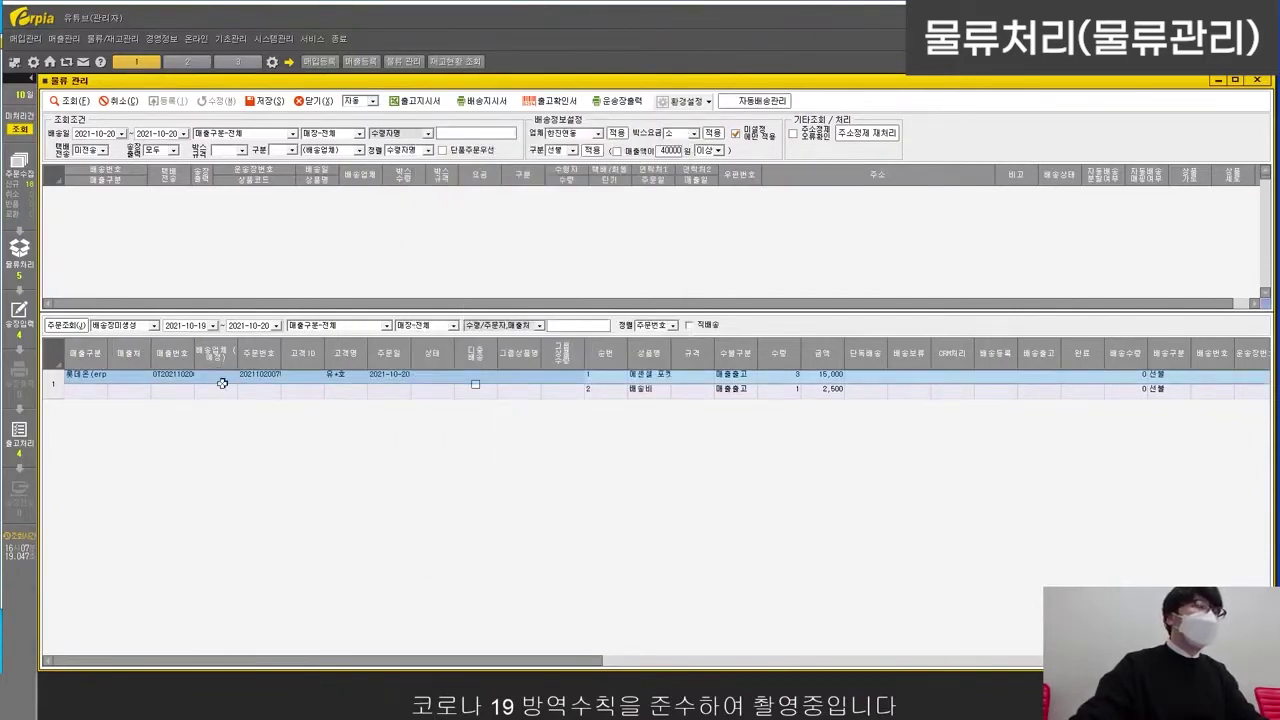
Step: Select the lines of the 롯데온 order and set the shipping mode to 수동
left_click(219, 389)
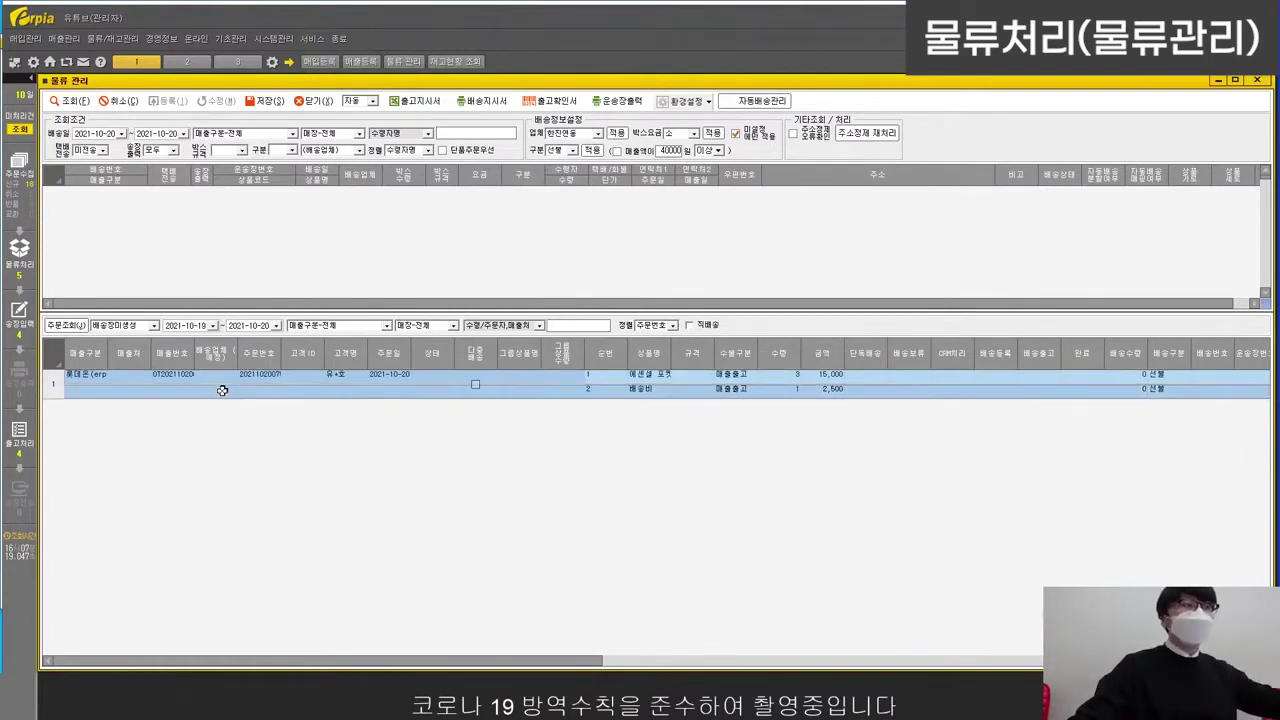
left_click(368, 101)
left_click(361, 119)
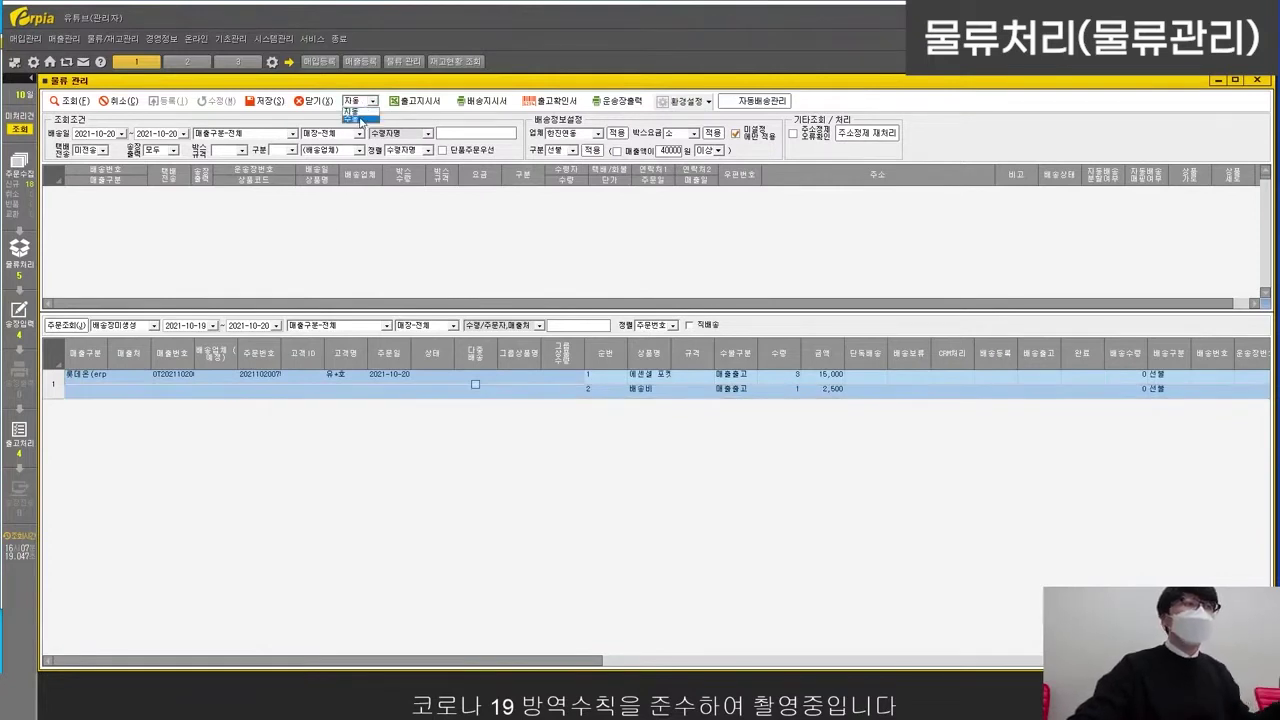
Step: Register both lines of the 롯데온 order, 에센셜 포켓 티셔츠 and 배송비, as an 개별 배송
left_click(386, 375)
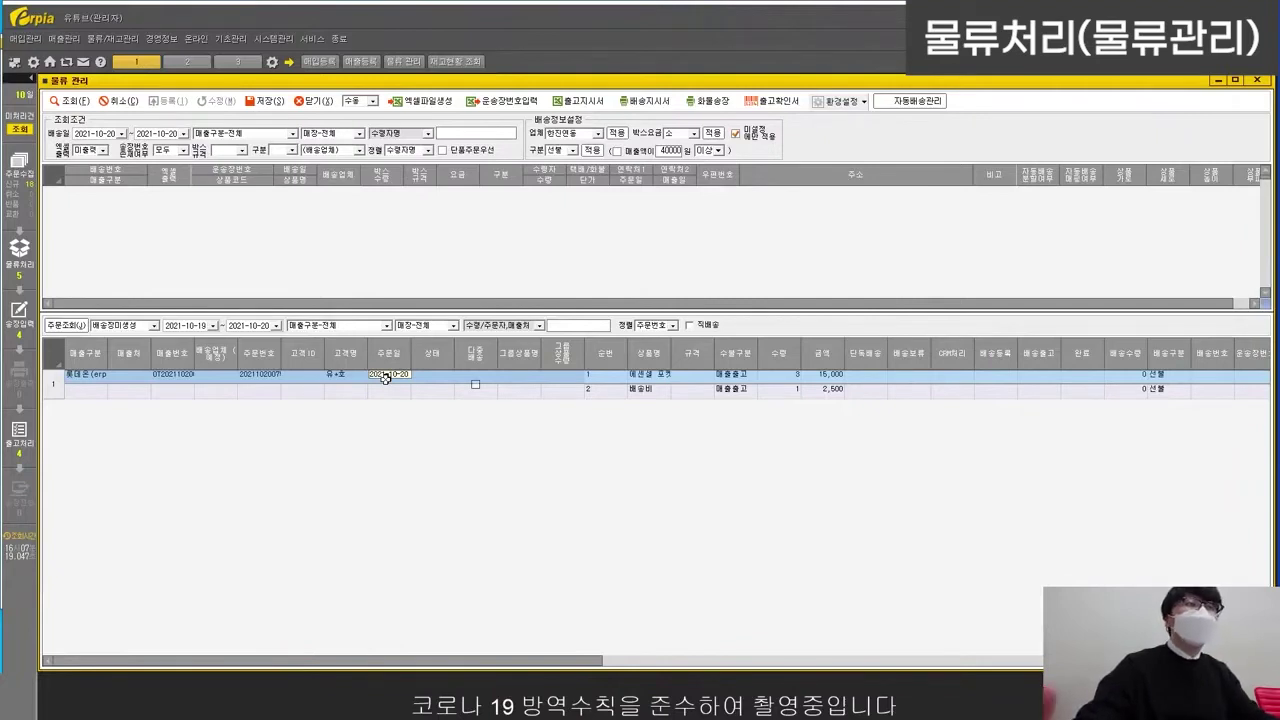
left_click(382, 389)
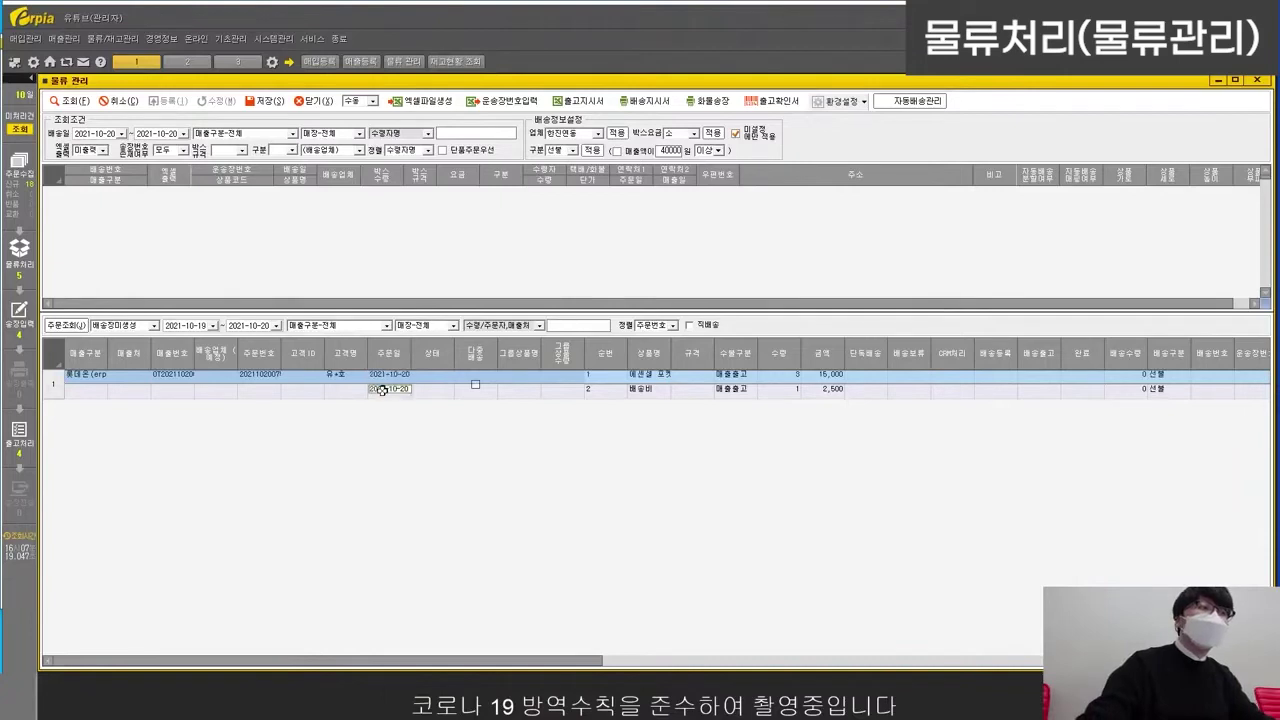
left_click(389, 374)
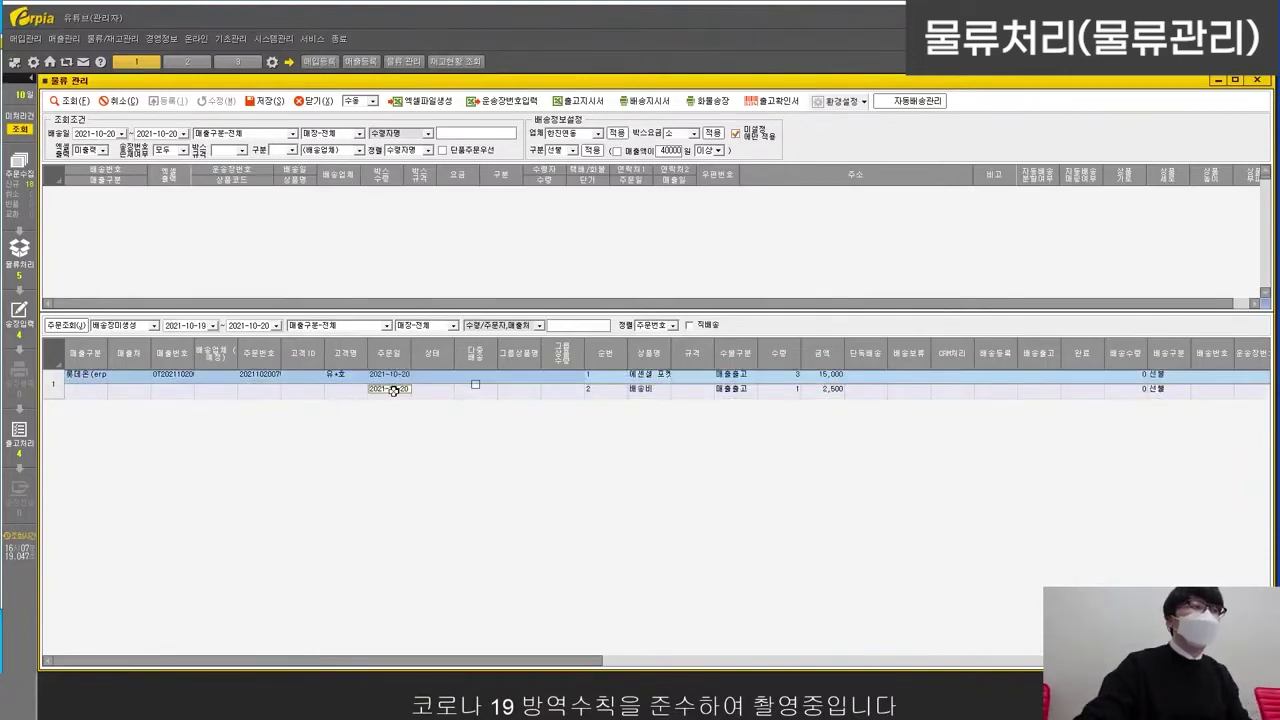
left_click(394, 391)
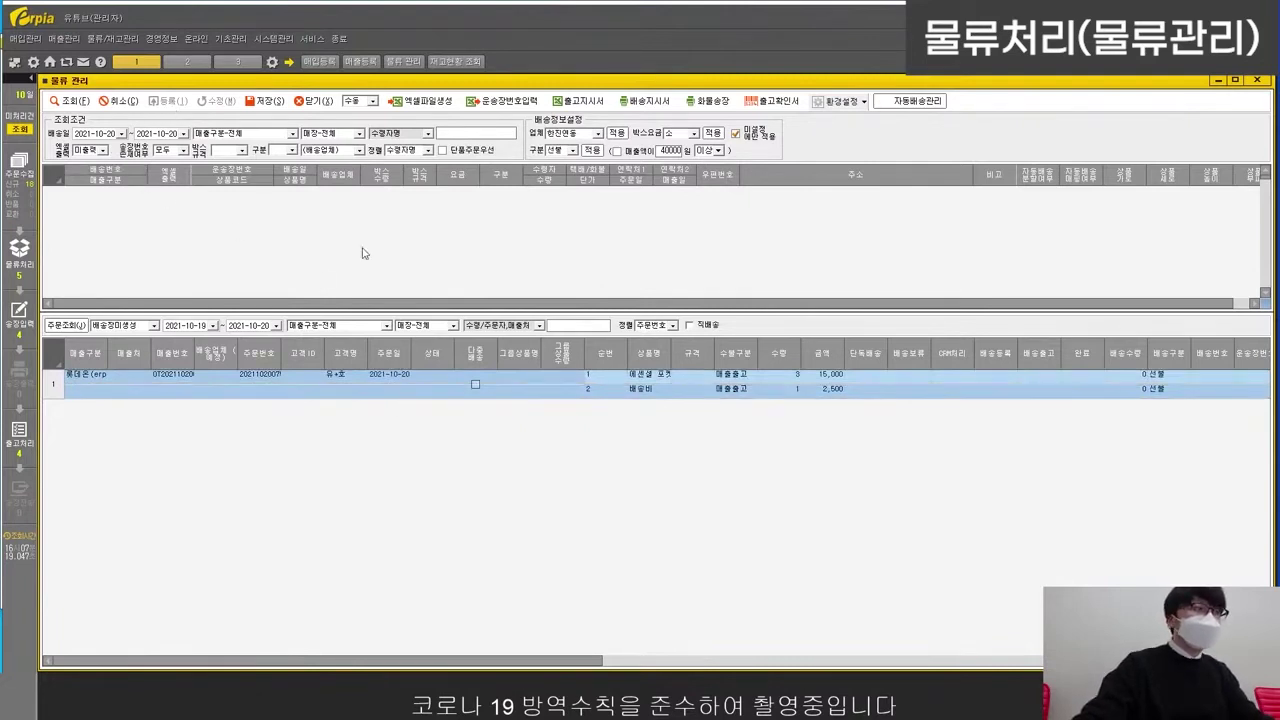
right_click(430, 386)
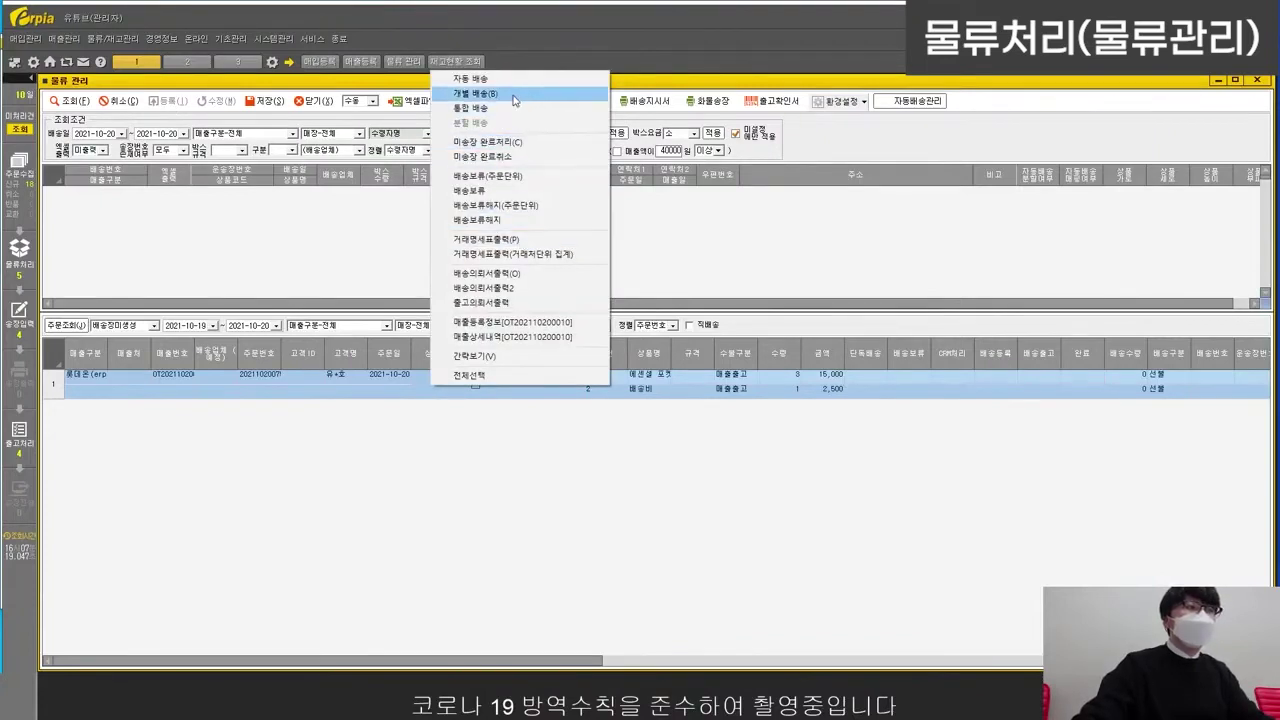
left_click(515, 100)
left_click(497, 207)
left_click(597, 207)
Step: Apply 한진 as the delivery company for the new delivery and save it
left_click(598, 133)
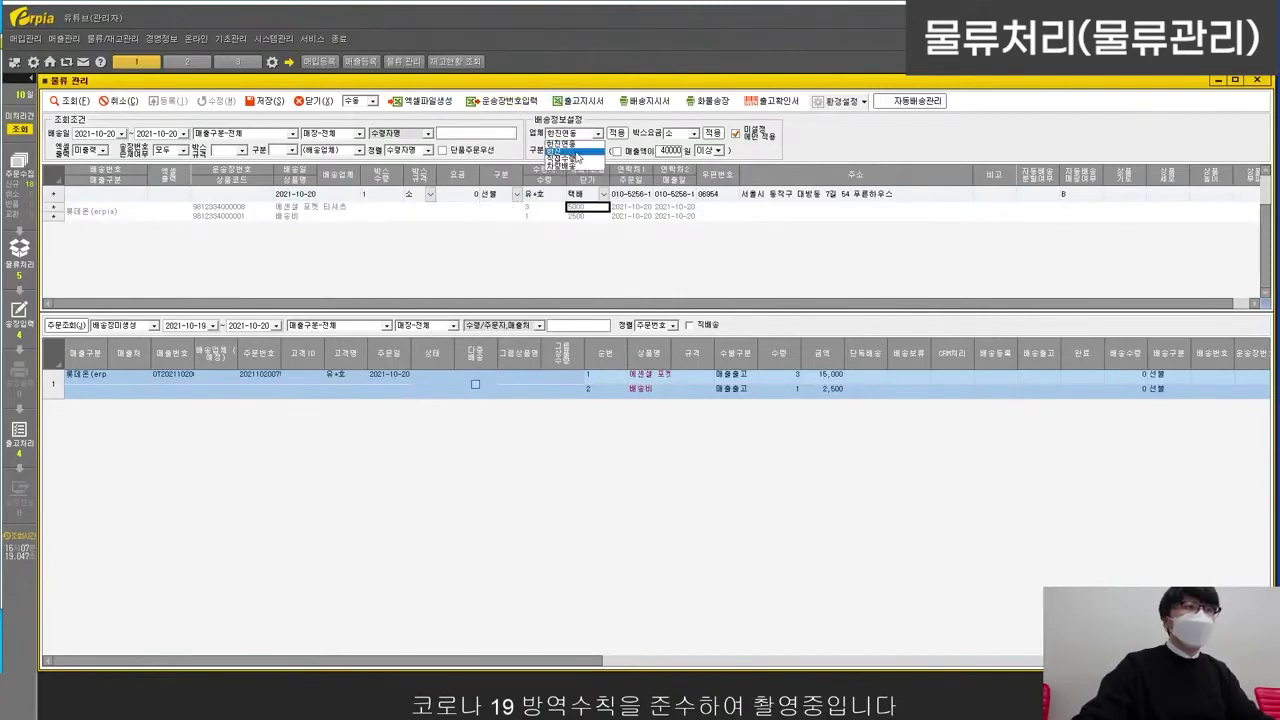
left_click(576, 152)
left_click(617, 133)
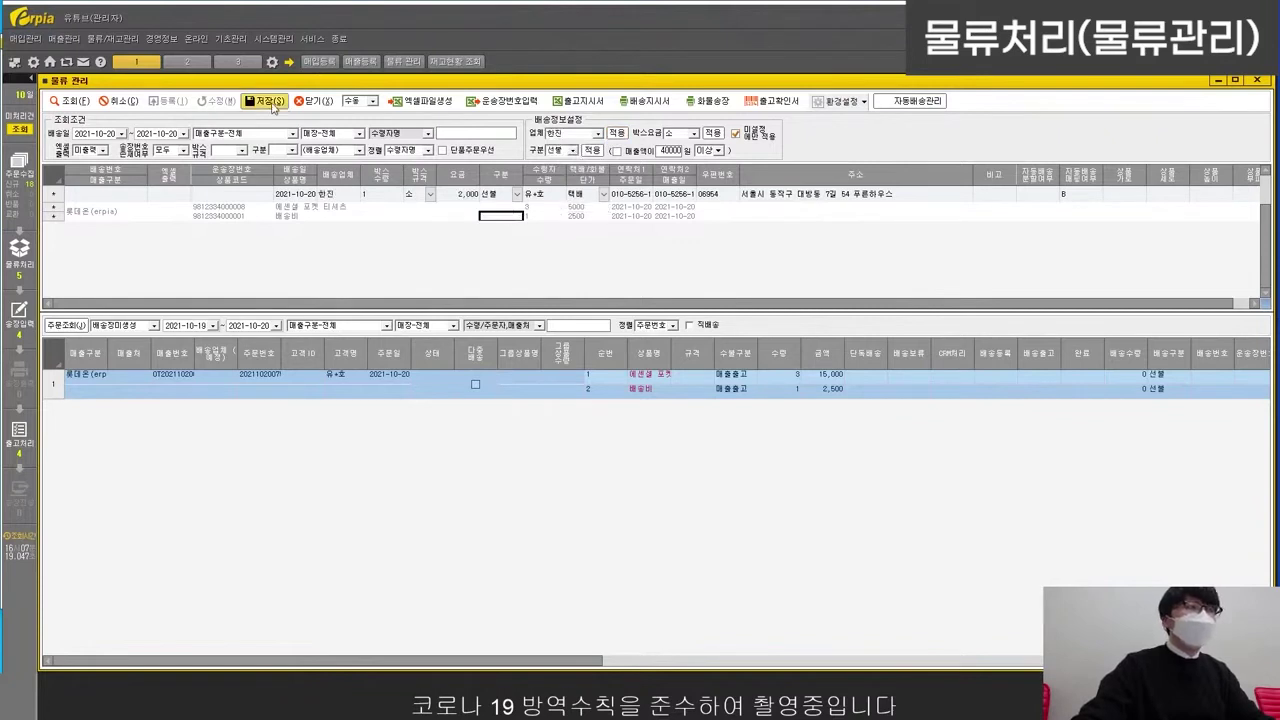
left_click(268, 102)
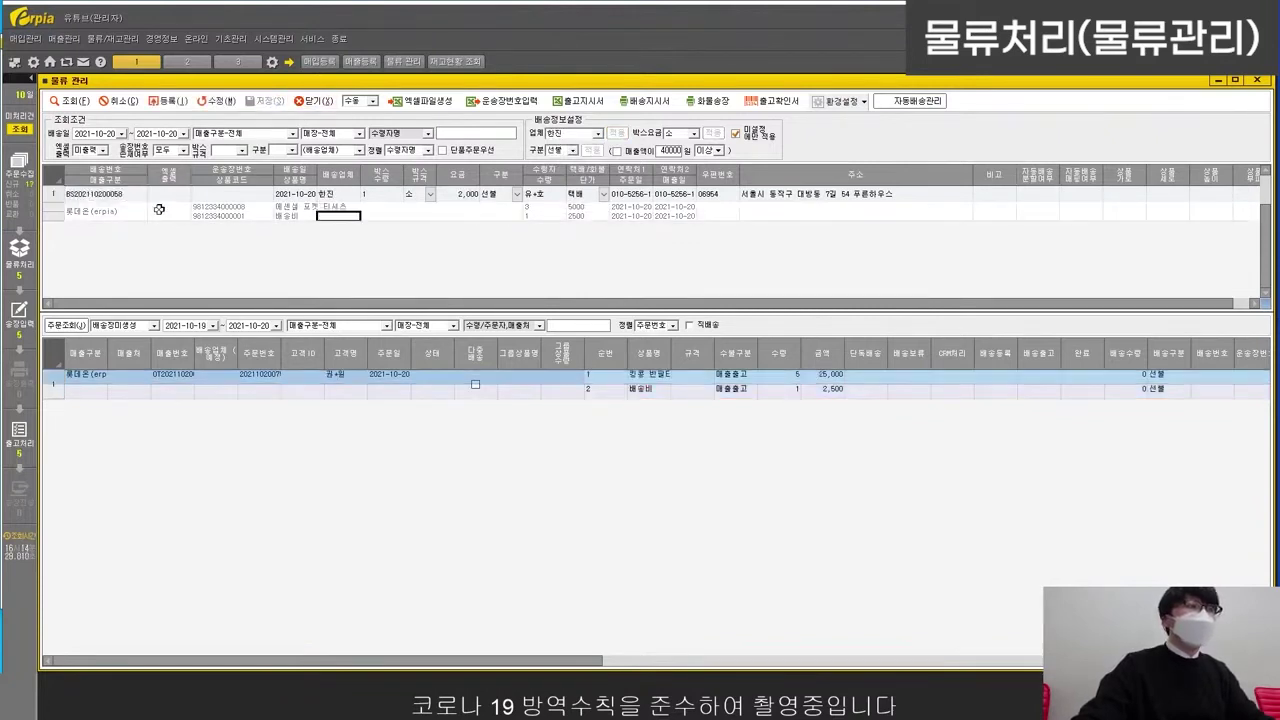
left_click(1240, 212)
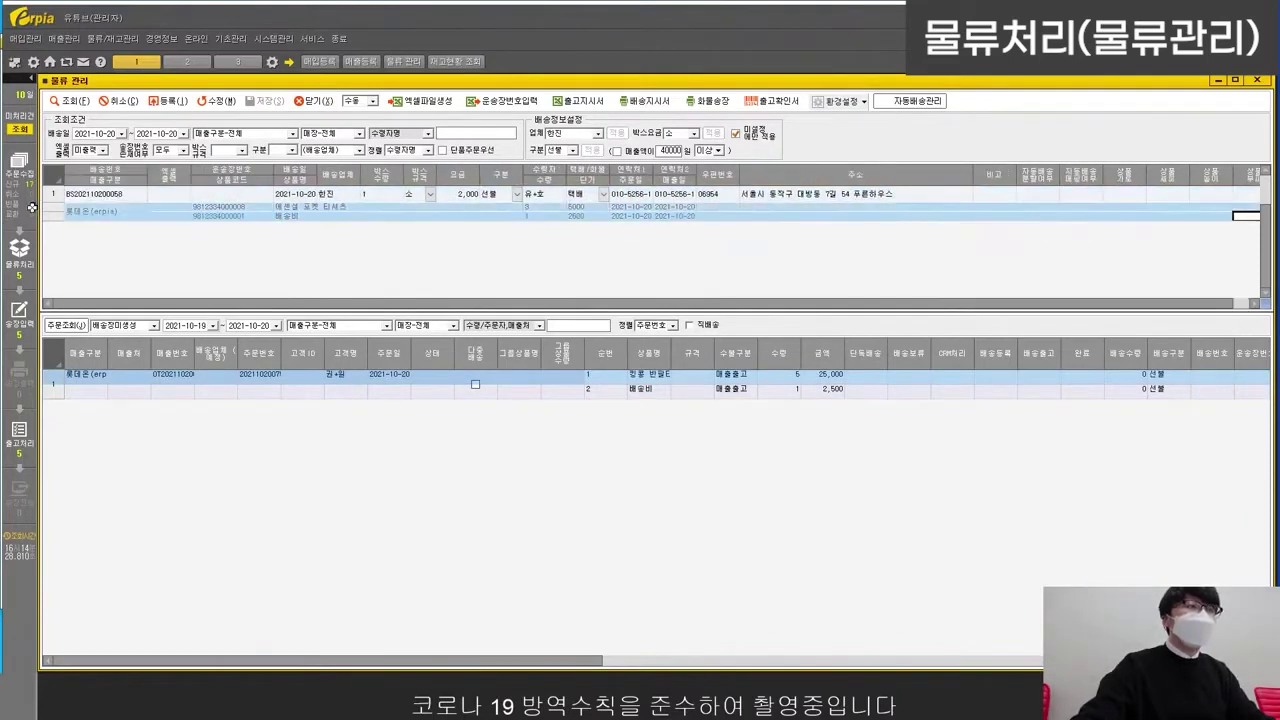
Step: Generate the courier Excel file for 한진 and save it as youtube_한진_20211020_1614 in the 211020 교육자료 folder
left_click(443, 212)
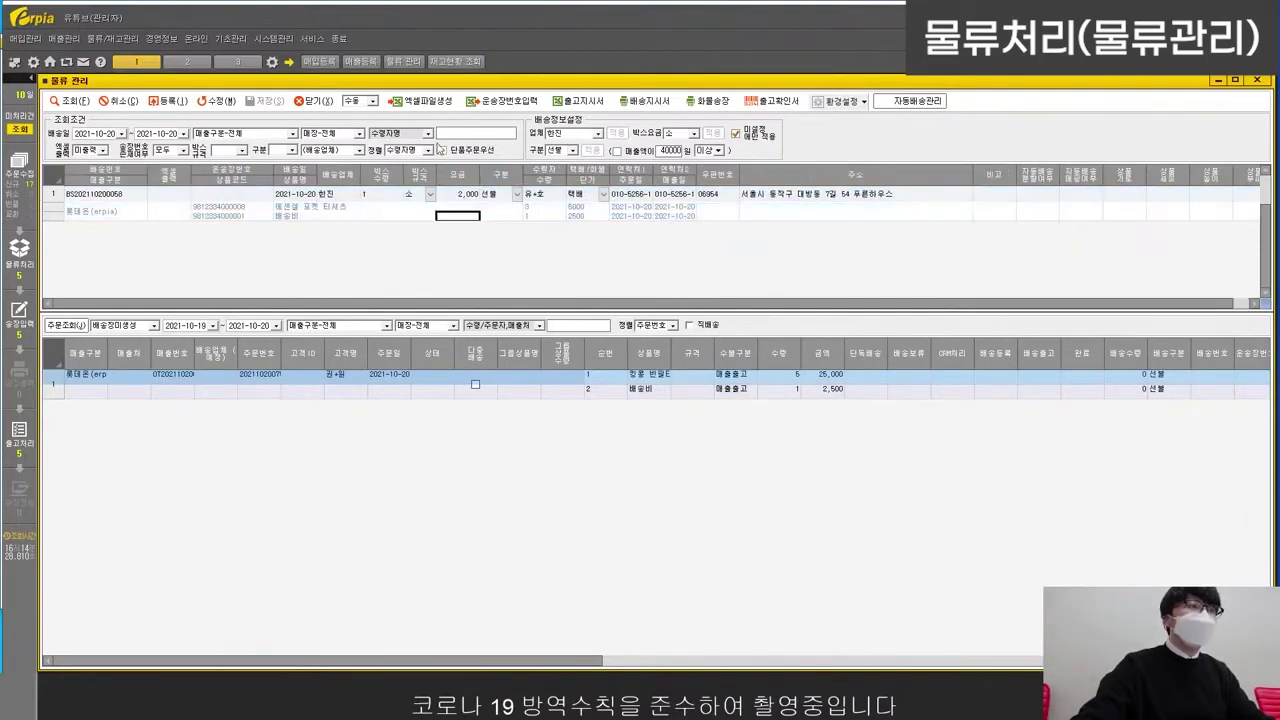
left_click(413, 102)
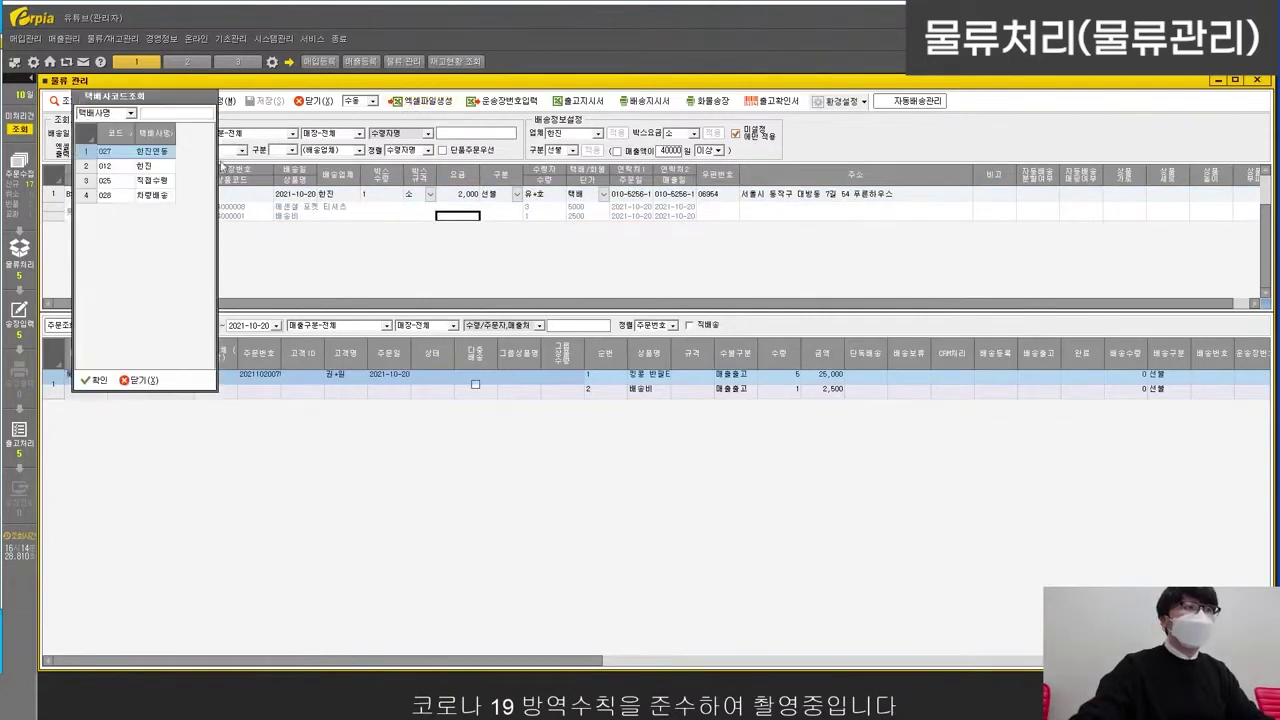
left_click(160, 167)
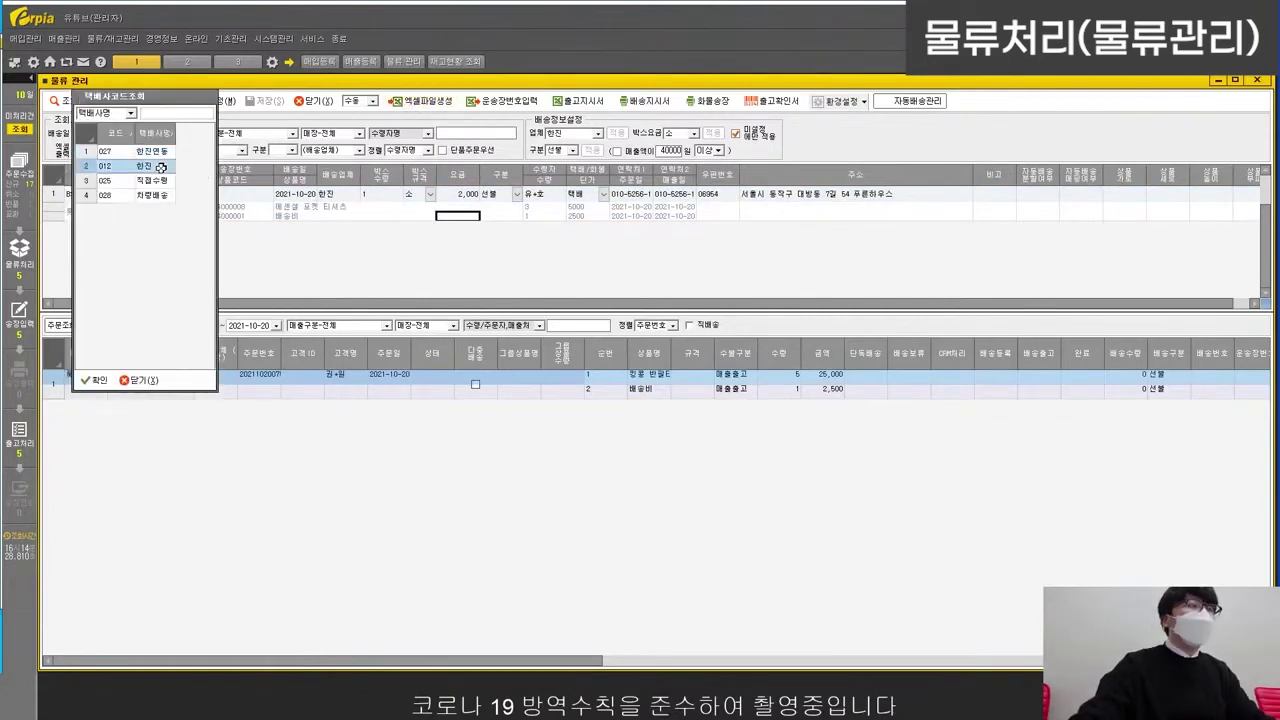
left_click(97, 380)
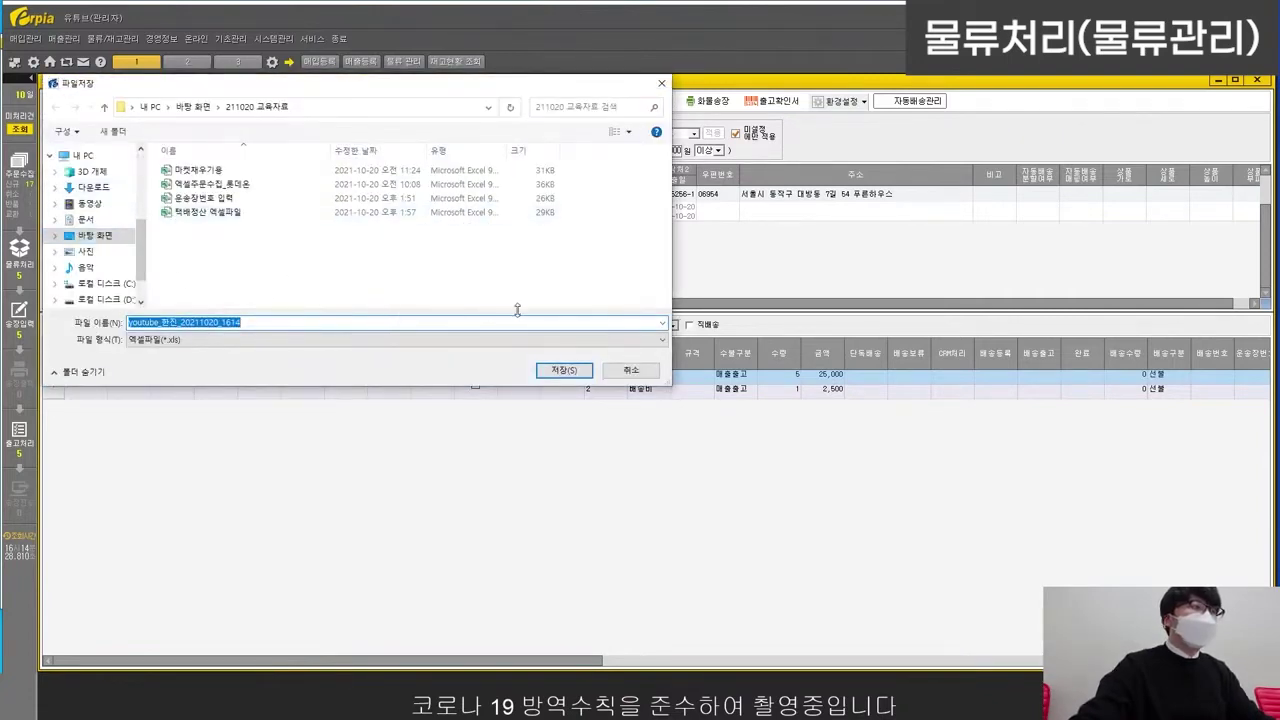
left_click(565, 371)
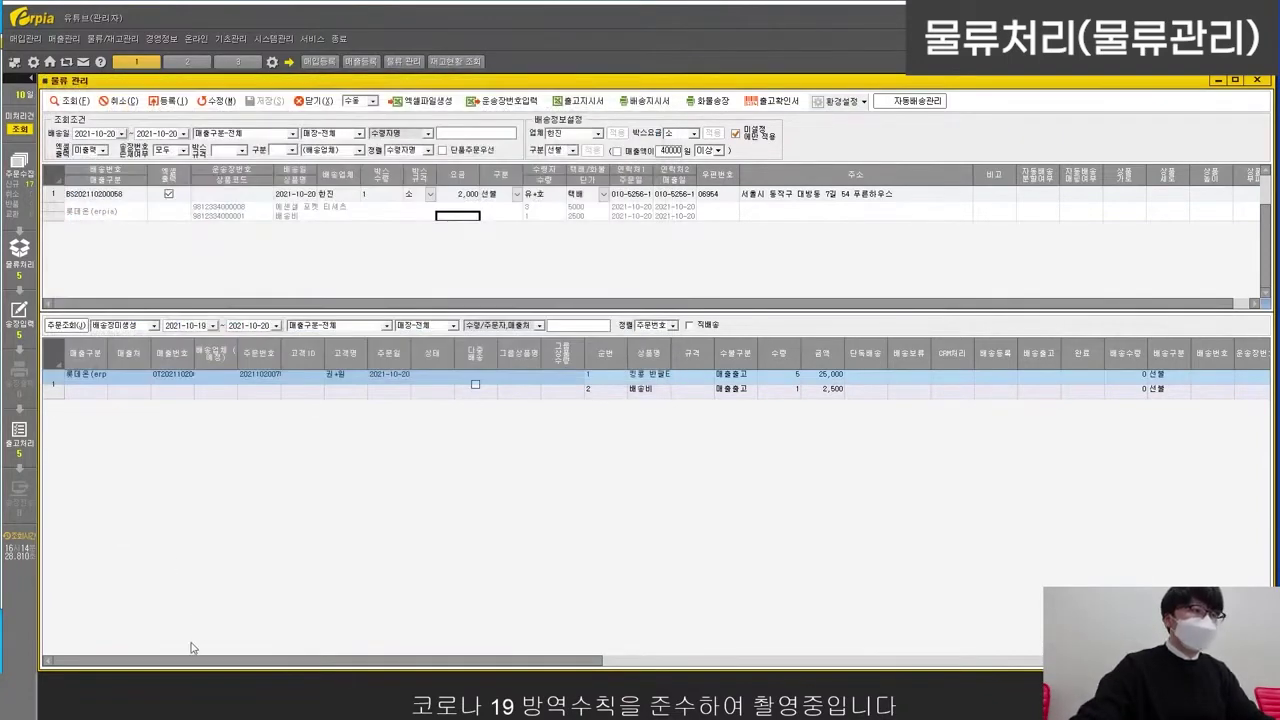
Step: Open the exported youtube_한진_20211020_1614 file in Excel, examine the recipient, product and address columns, and close it
left_click(75, 638)
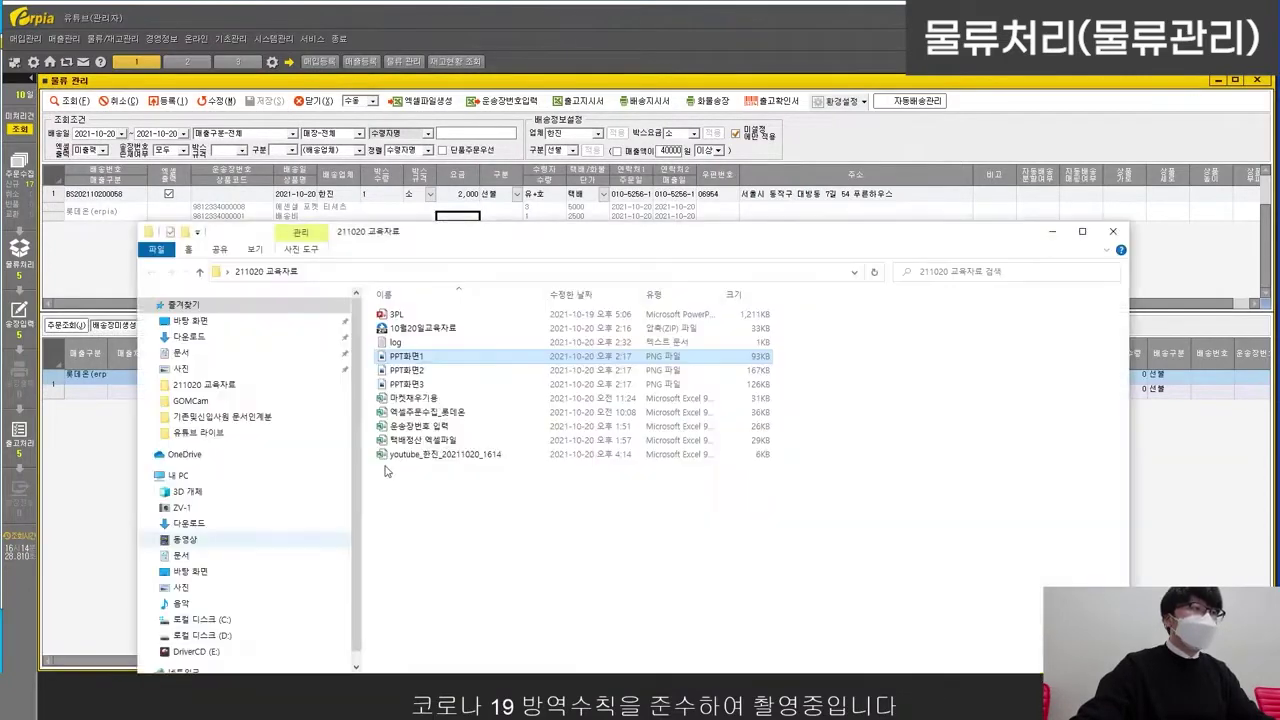
left_click(497, 525)
left_click(477, 400)
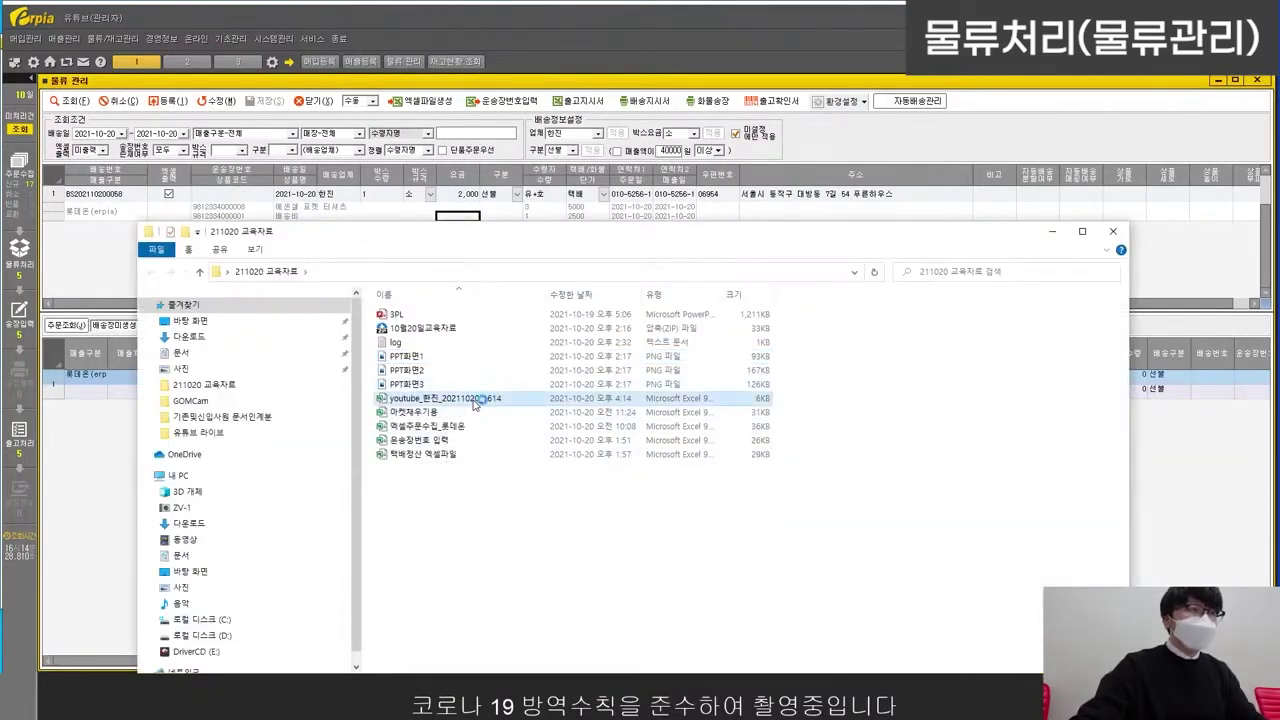
double_click(476, 400)
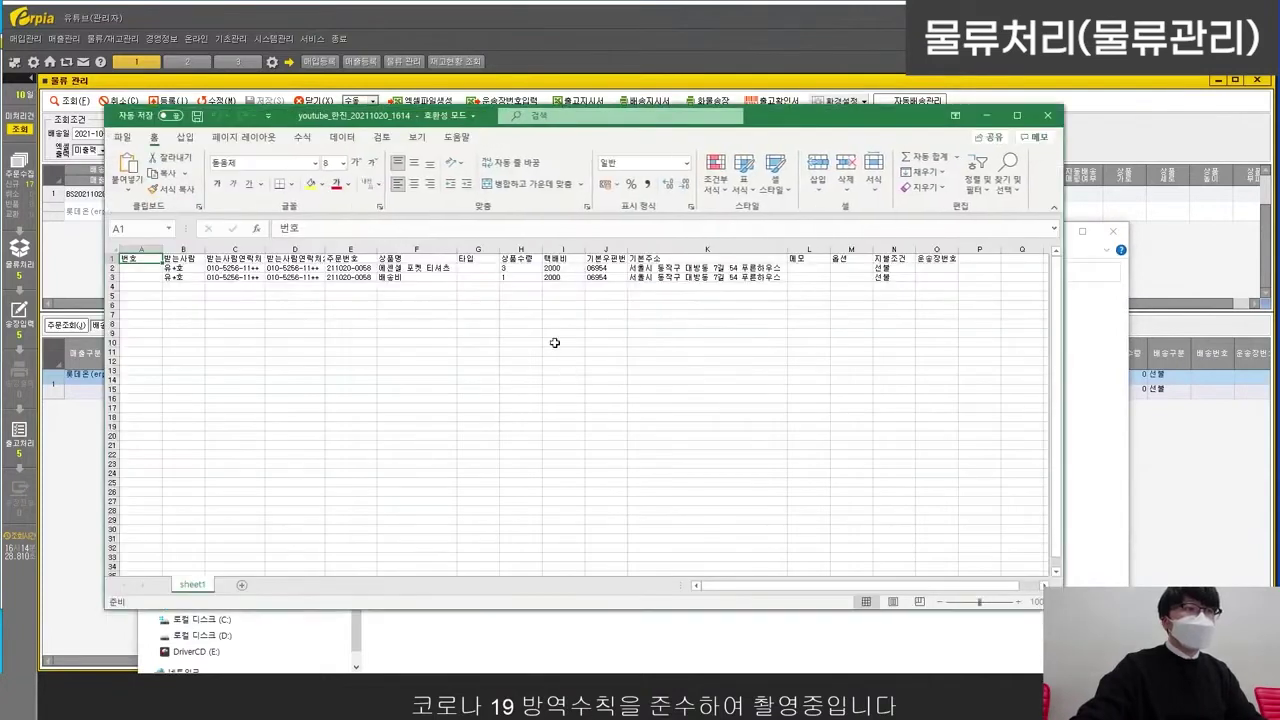
left_click_drag(350, 313, 415, 313)
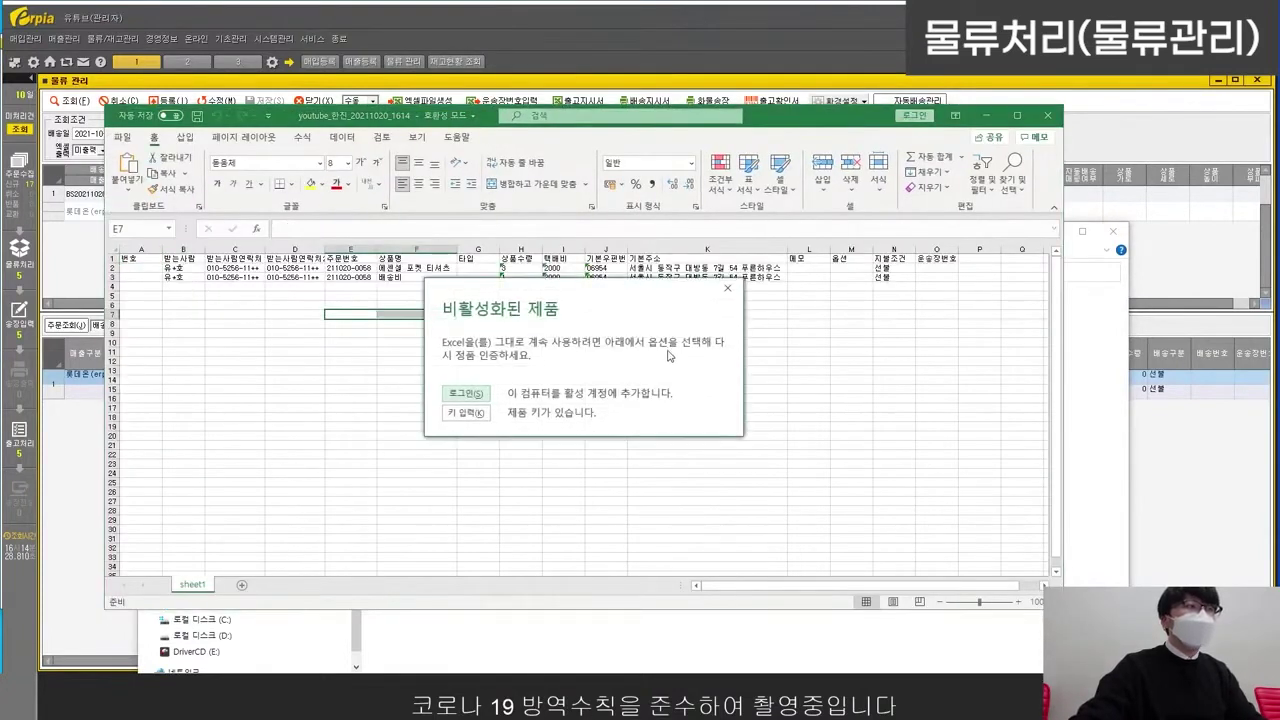
left_click(727, 290)
left_click_drag(218, 287, 785, 298)
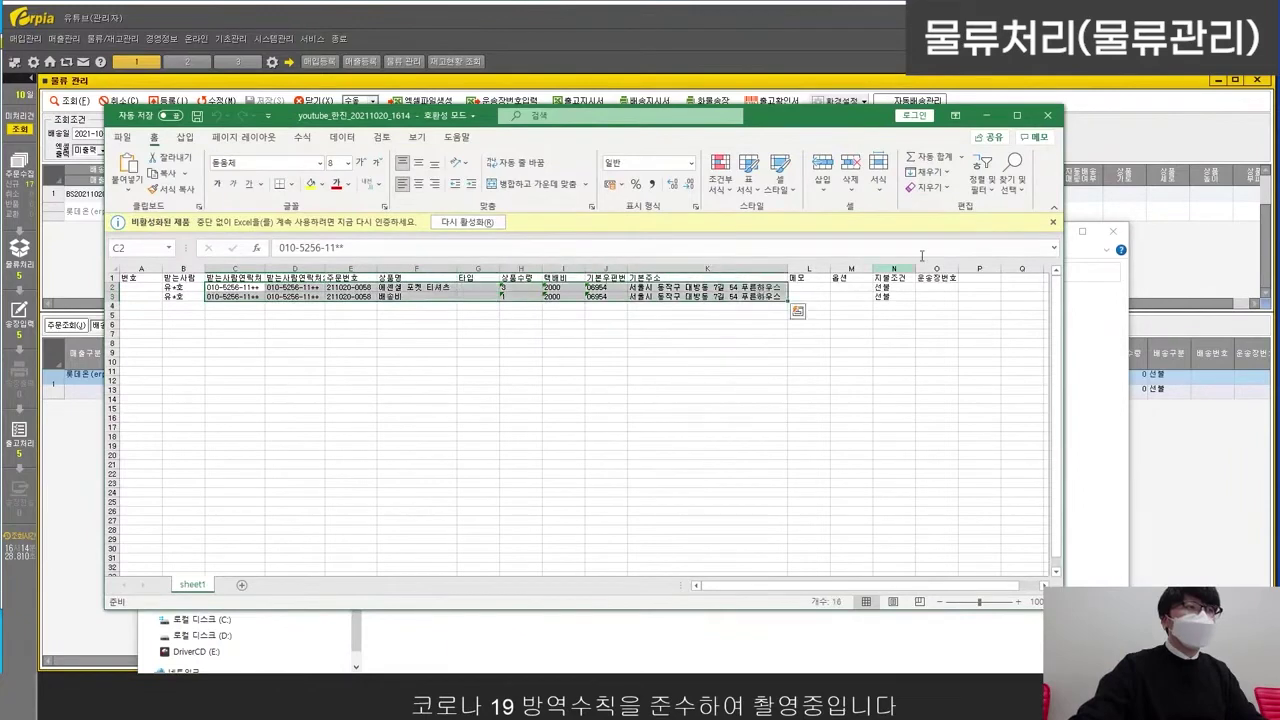
left_click(1048, 116)
left_click(1039, 134)
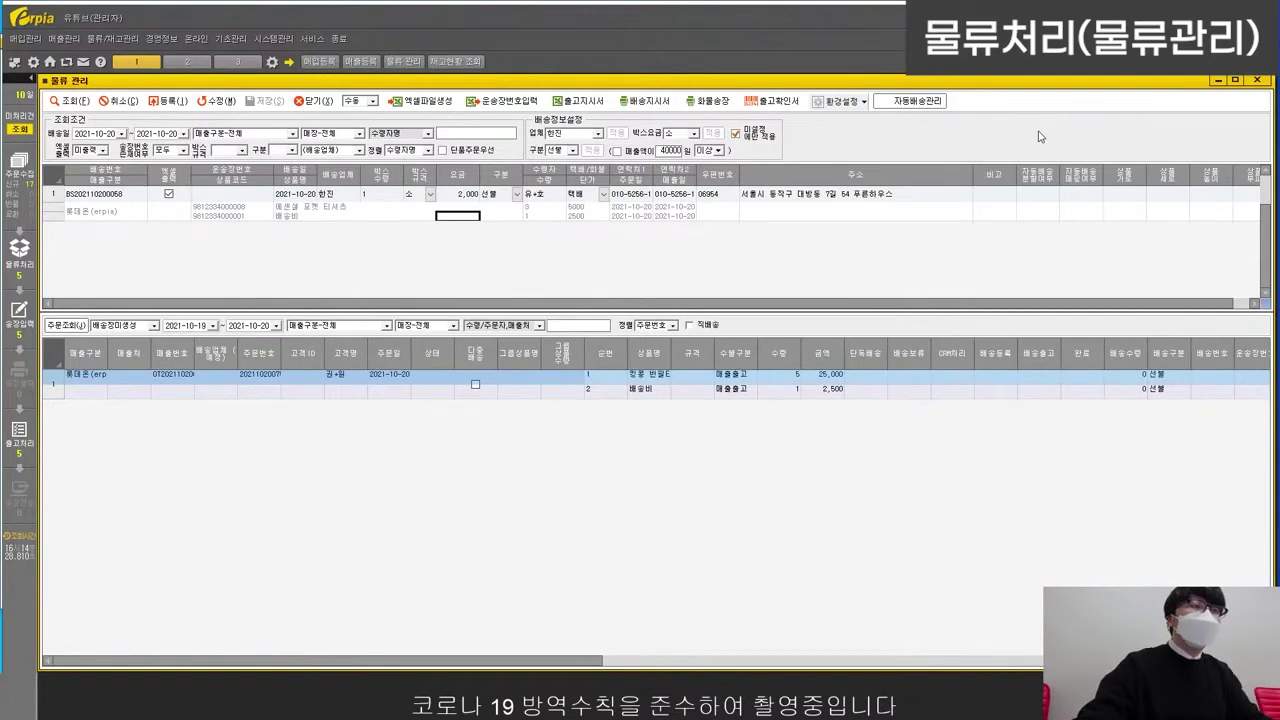
Step: Import the 운송장번호 입력 Excel file as the tracking numbers for 한진
left_click(895, 215)
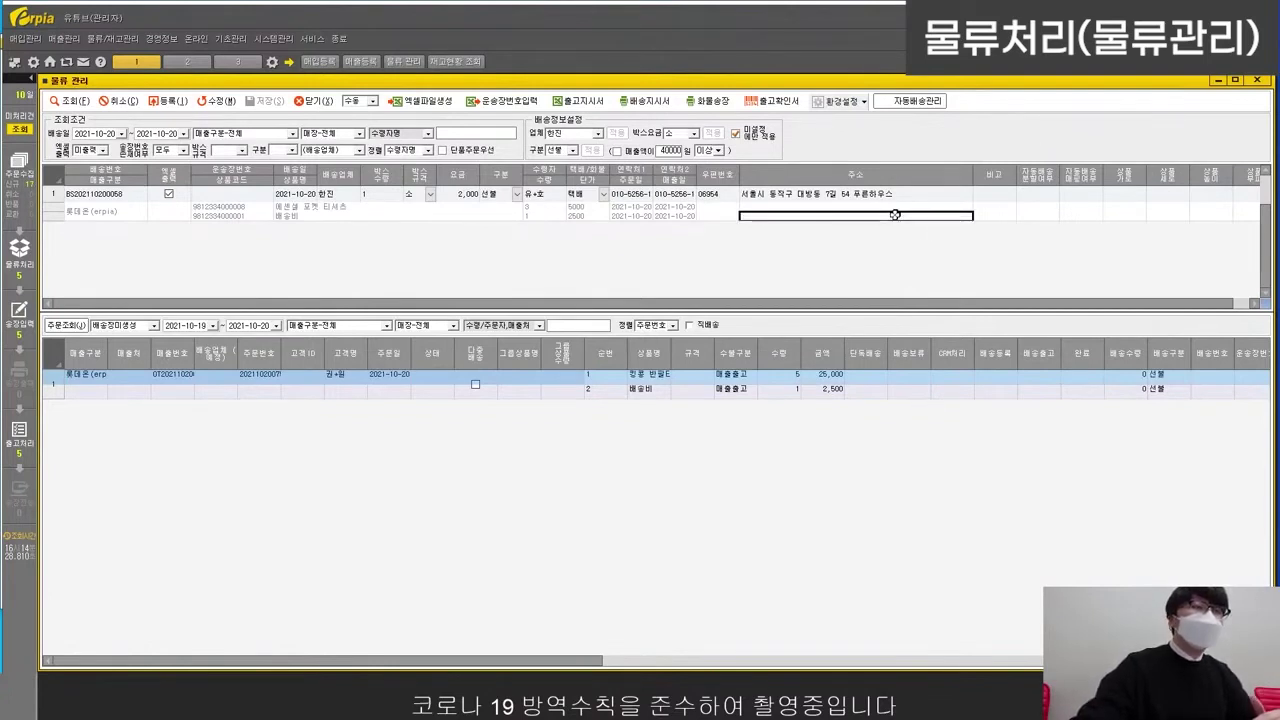
left_click(503, 215)
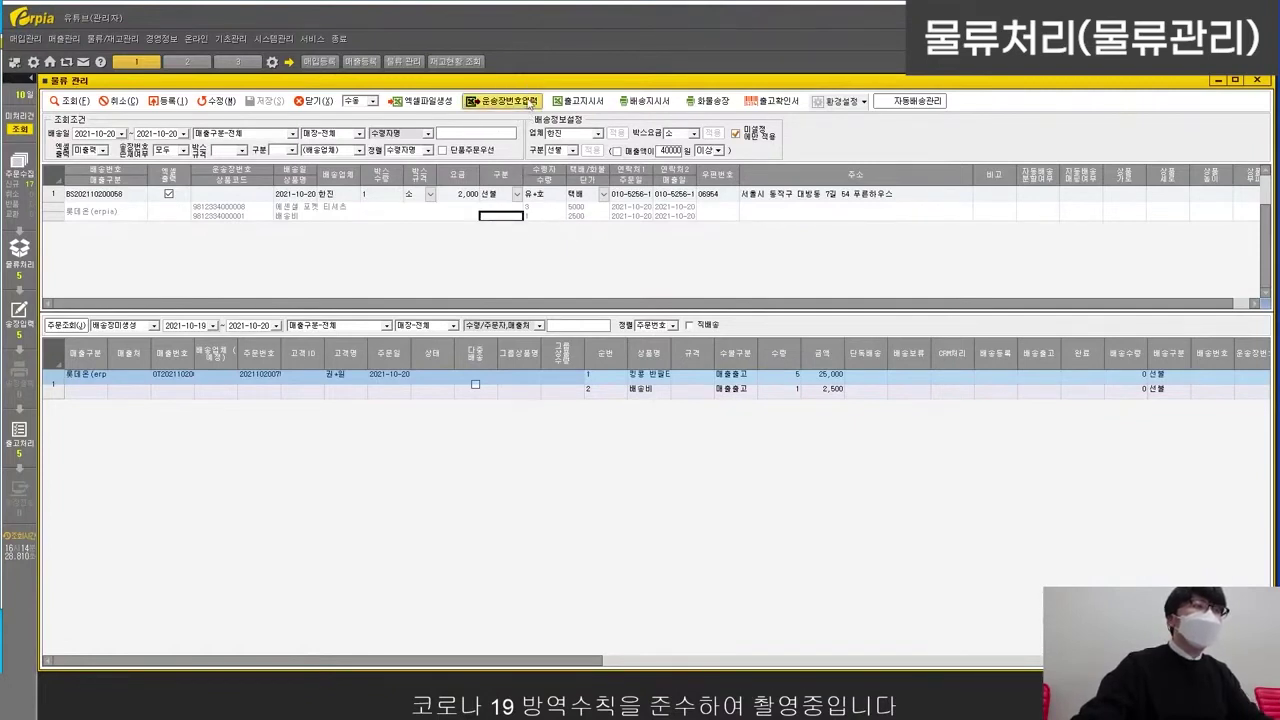
left_click(523, 104)
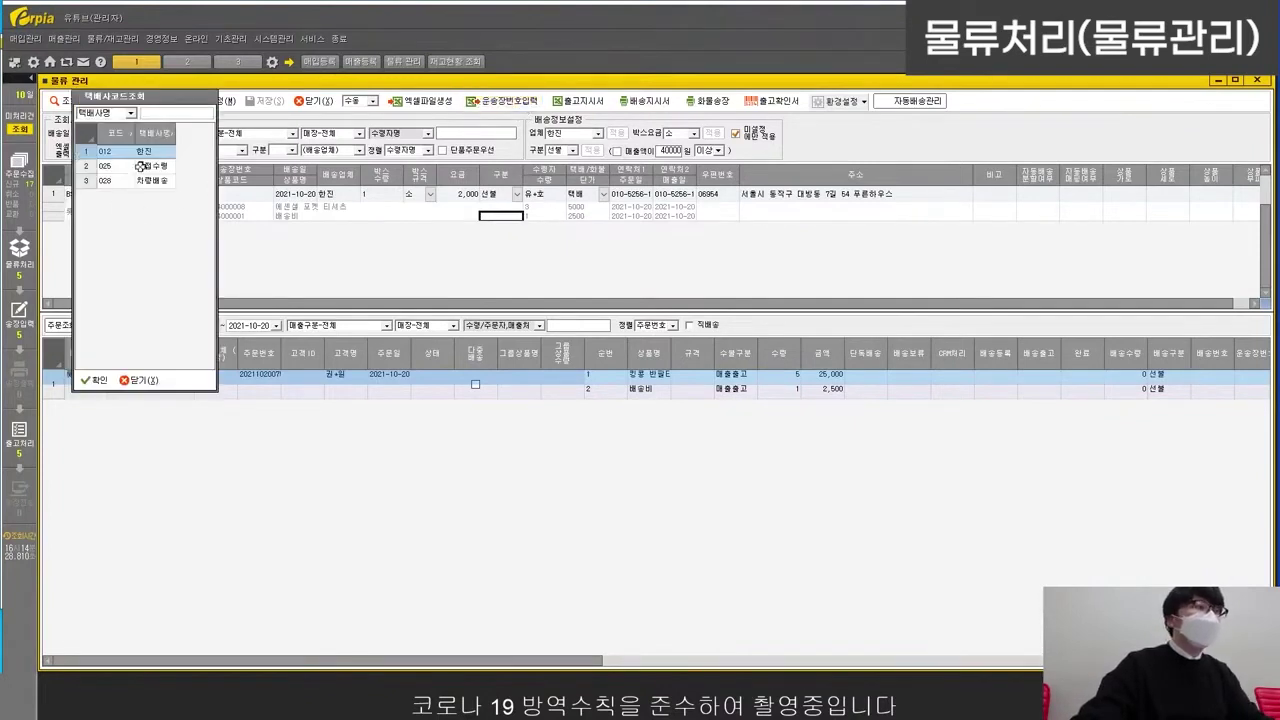
double_click(138, 158)
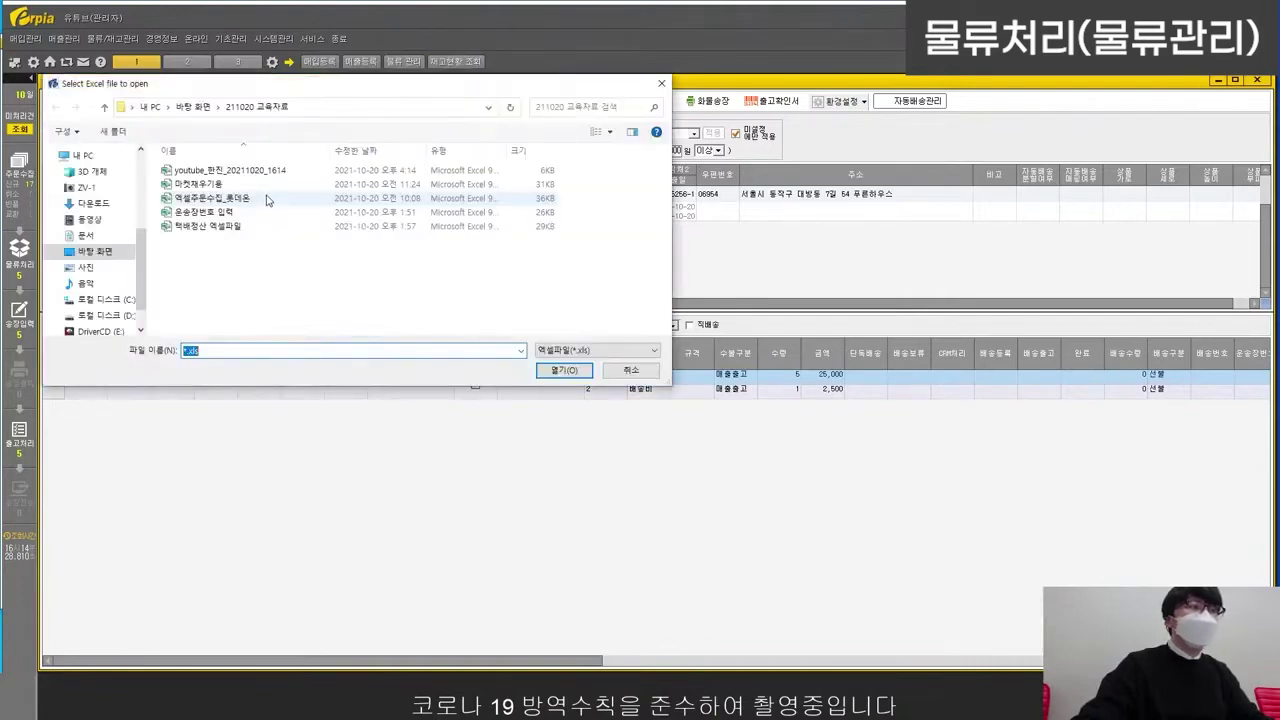
left_click_drag(307, 90, 400, 237)
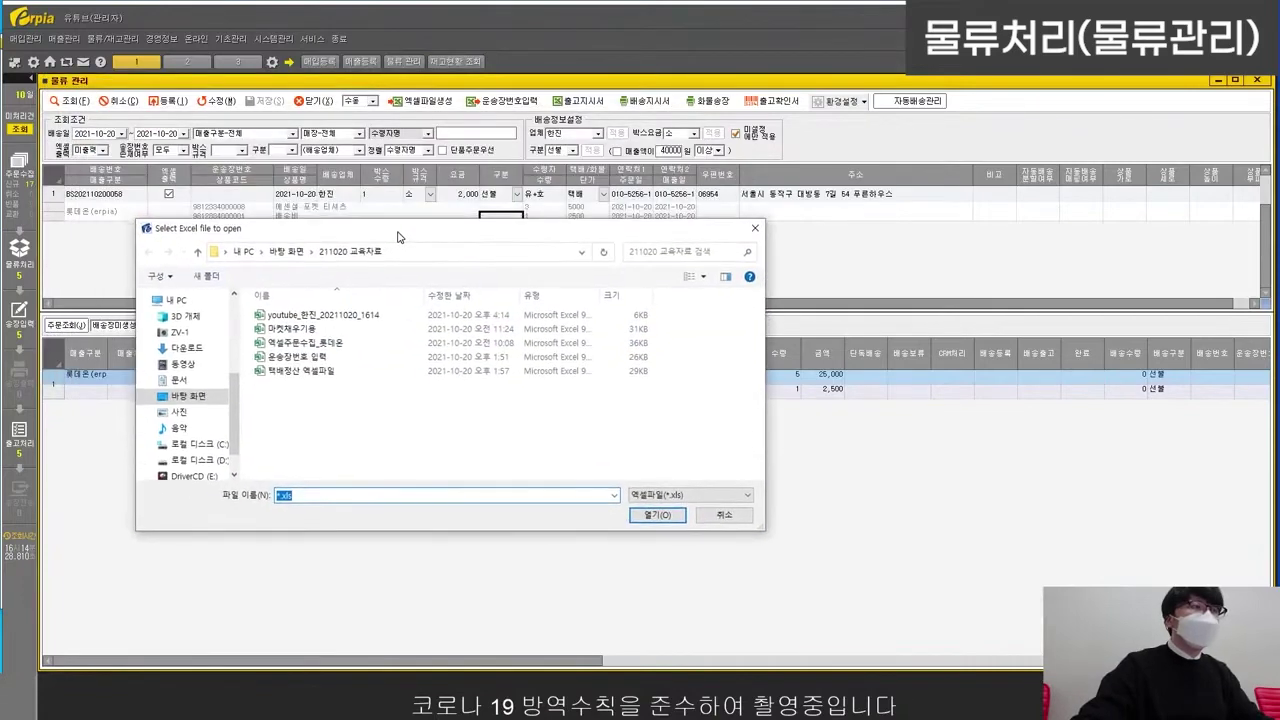
left_click(329, 364)
double_click(329, 366)
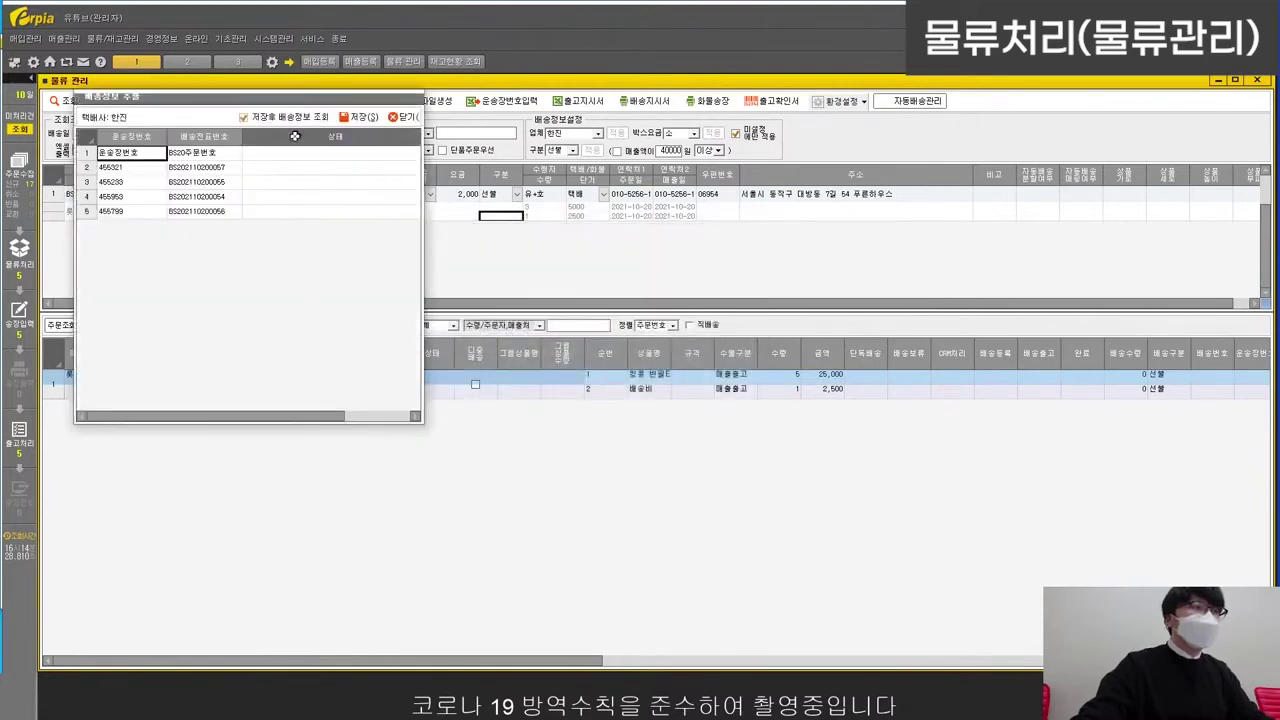
Step: Save the imported 한진 tracking numbers to their delivery slips
left_click_drag(164, 108, 506, 160)
left_click(600, 262)
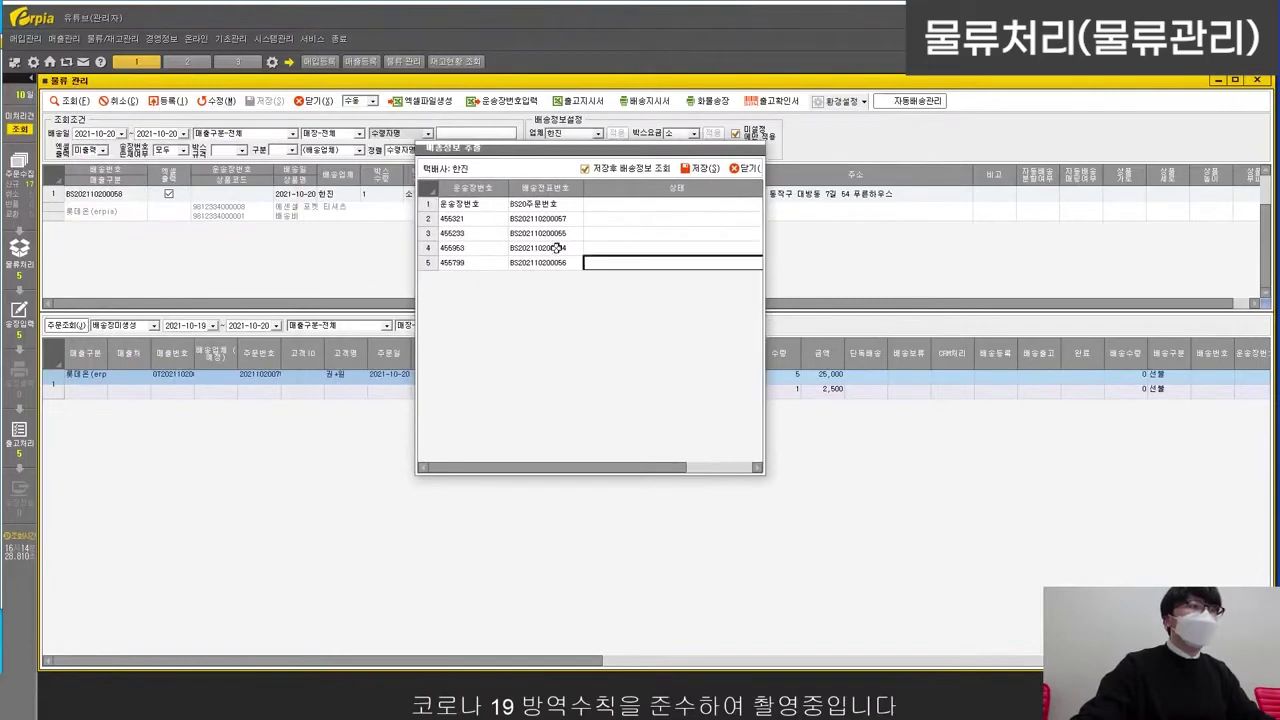
left_click(612, 248)
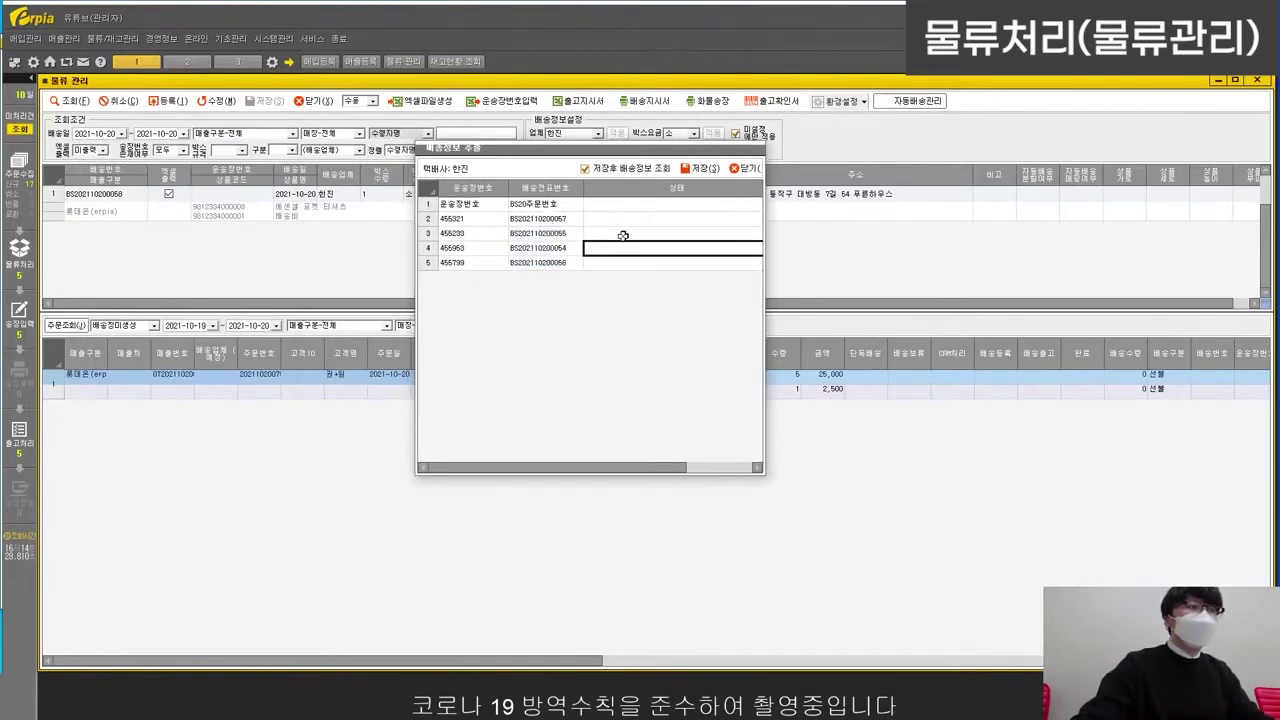
left_click(697, 169)
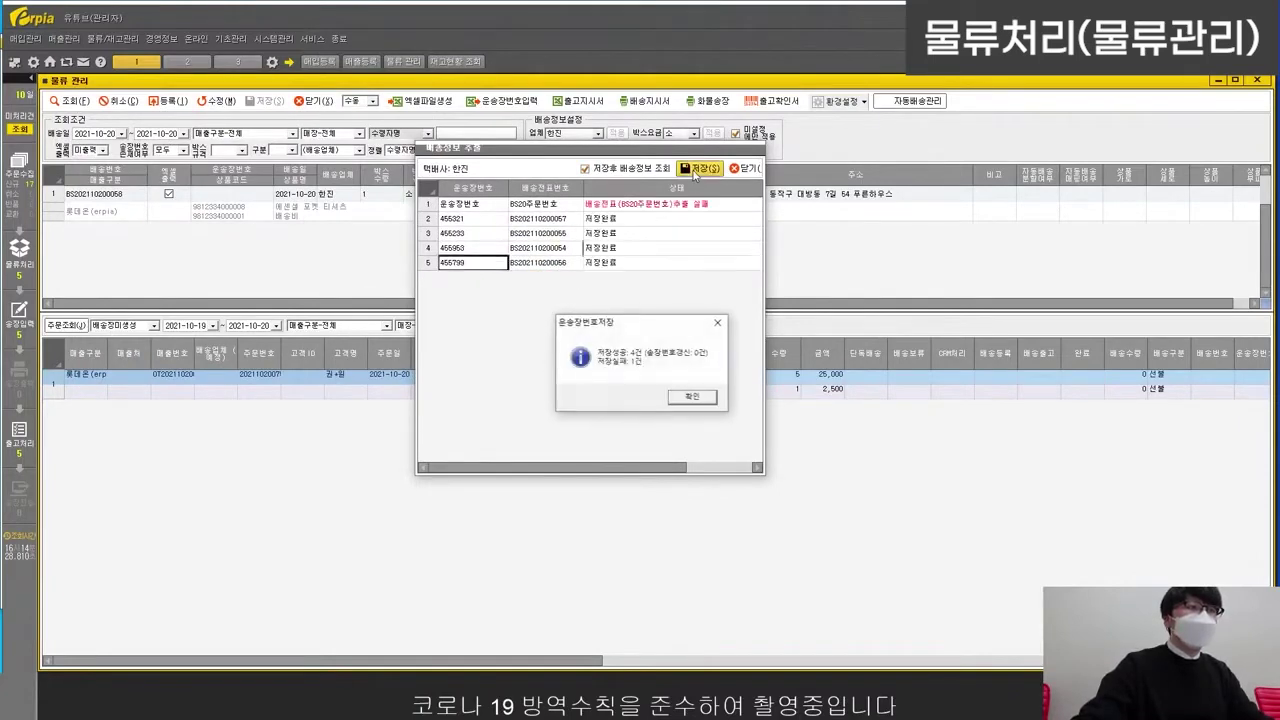
left_click(689, 397)
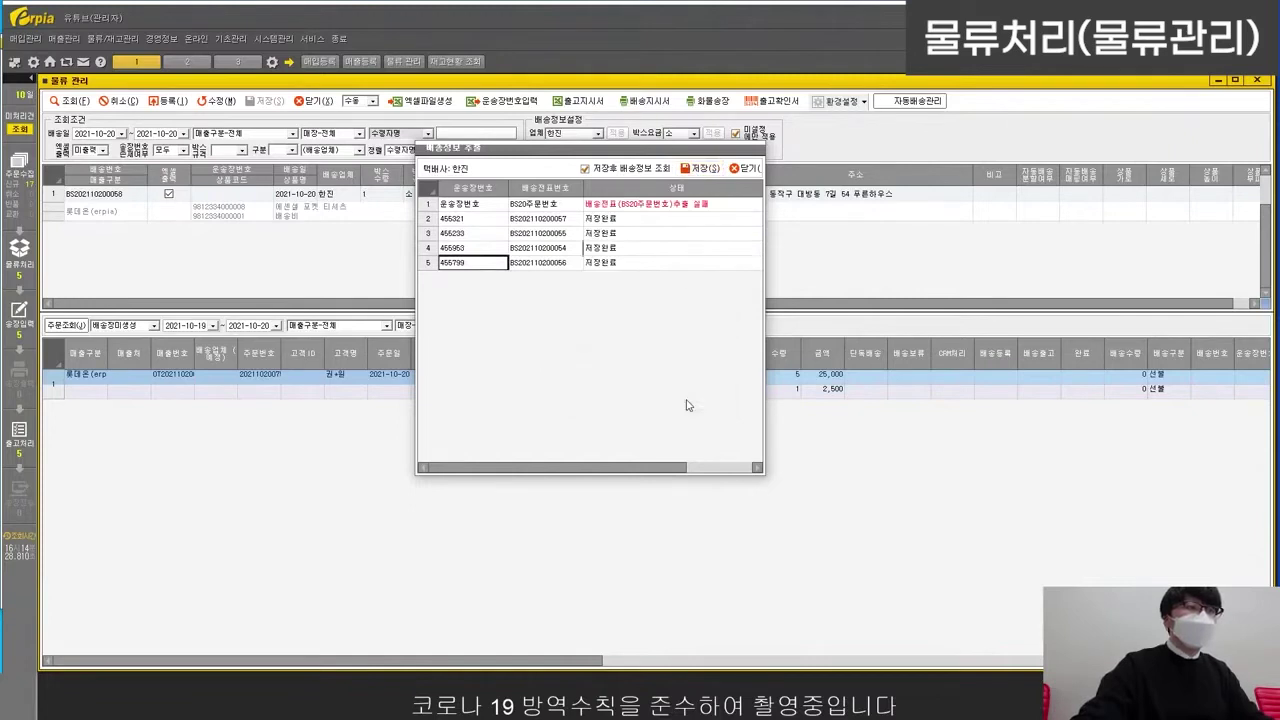
Step: Check the save status of each tracking number row and close the extraction window
left_click(482, 206)
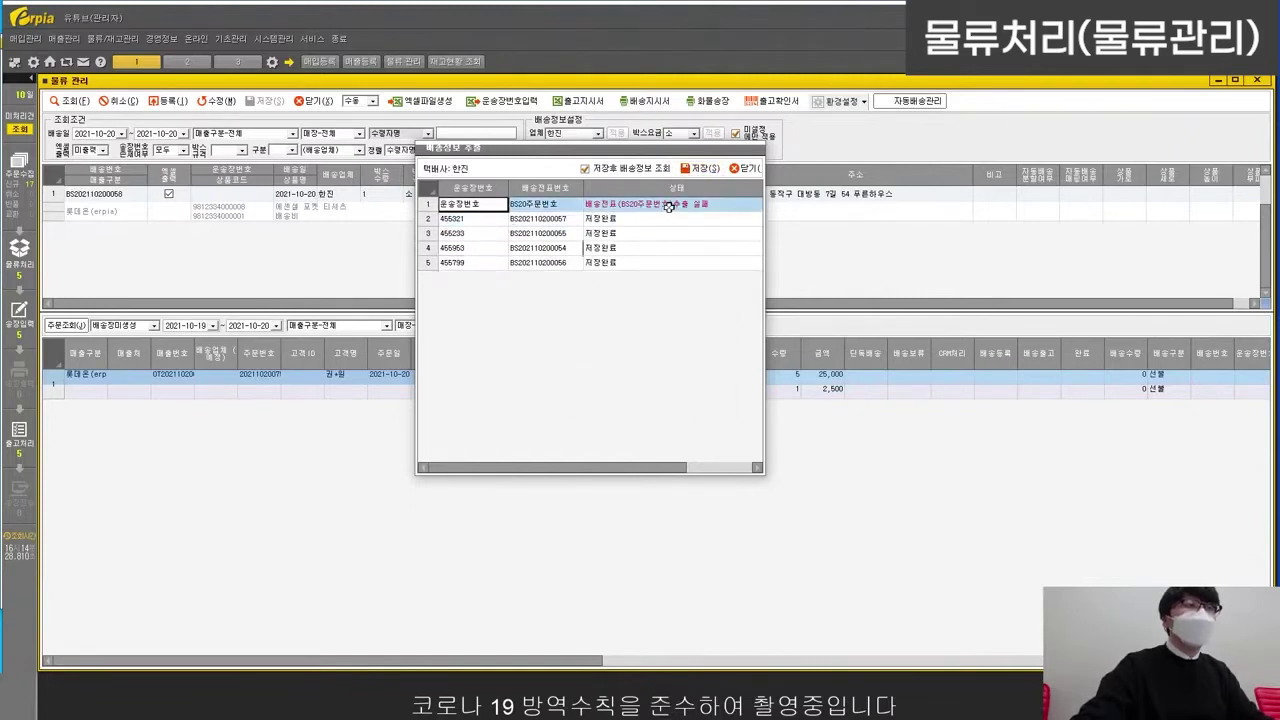
left_click(612, 233)
left_click_drag(467, 222, 646, 263)
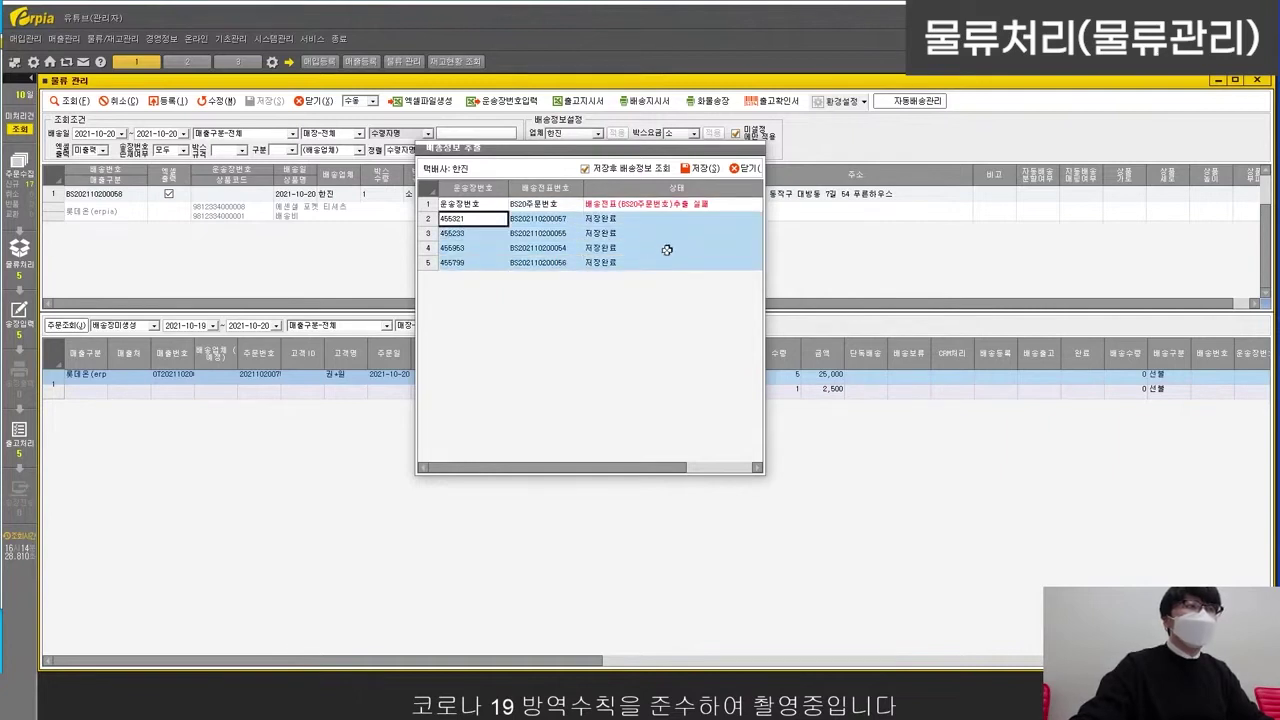
left_click(745, 169)
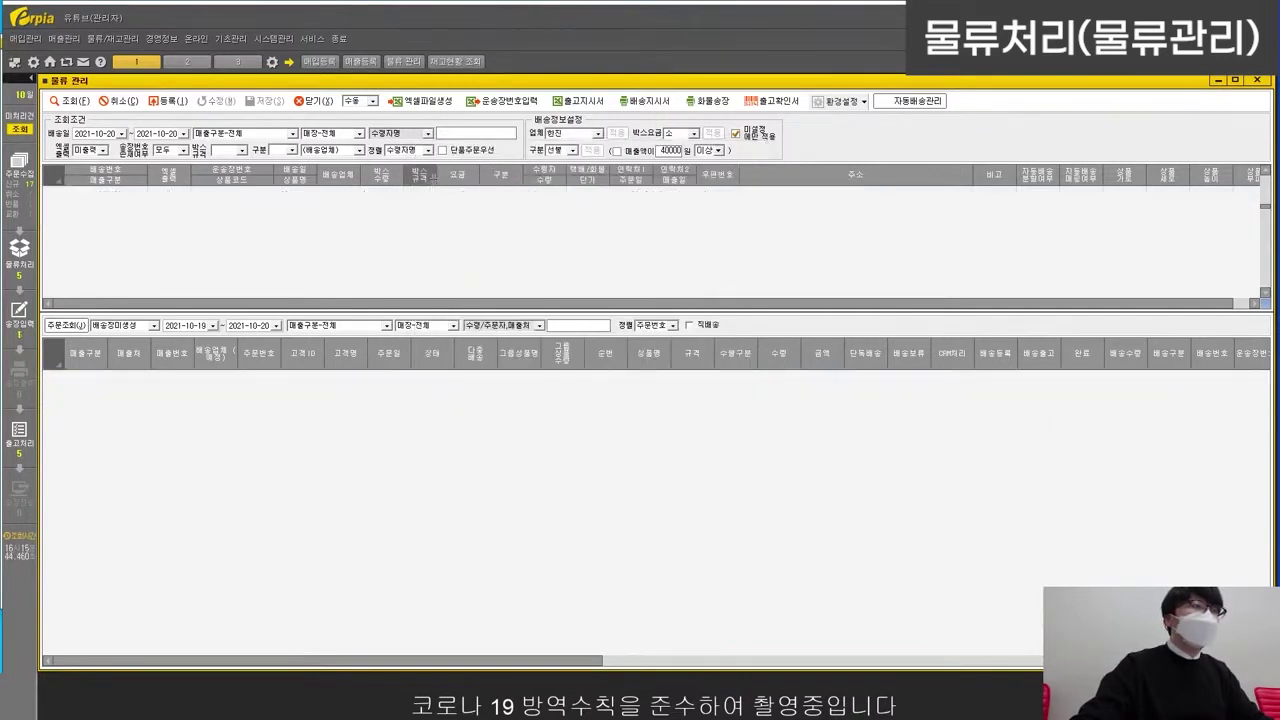
Step: Query the 한진 deliveries from 2021-10-01 with 엑셀출력 set to 모두 and 송장번호 존재여부 set to 존재
left_click(172, 150)
left_click(310, 150)
left_click(310, 150)
left_click(325, 184)
left_click(102, 150)
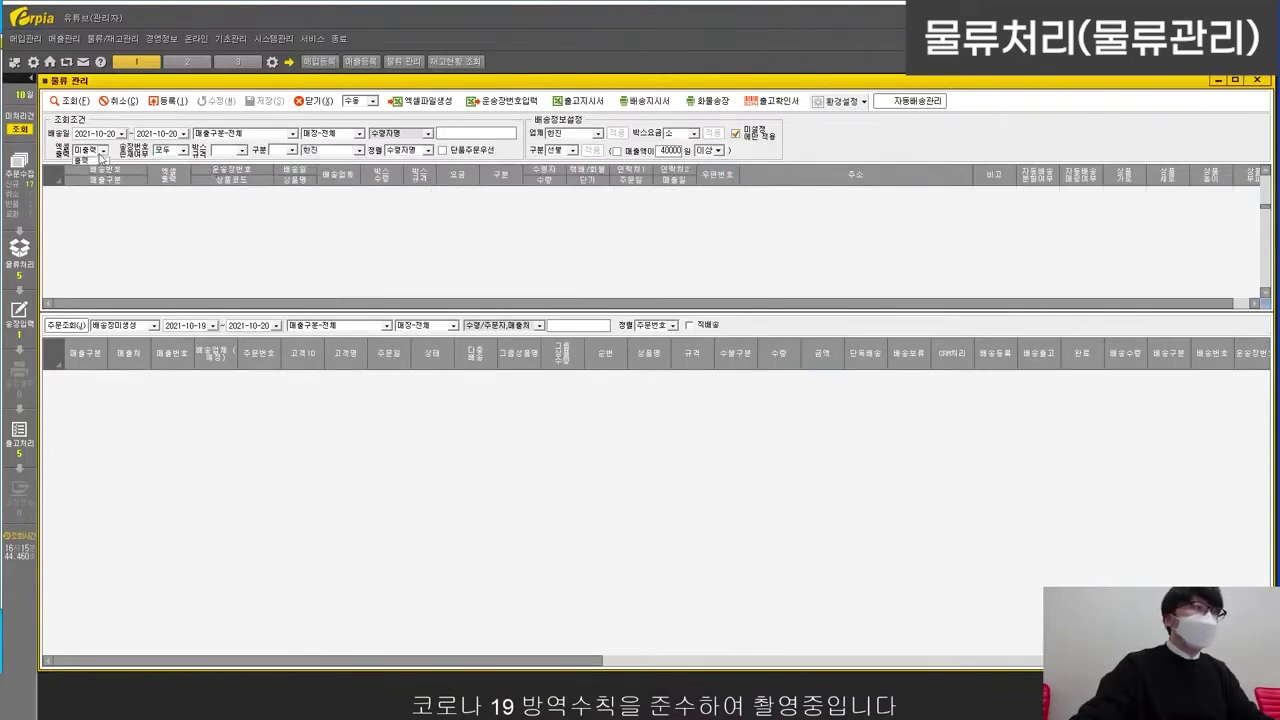
left_click(86, 160)
left_click(180, 150)
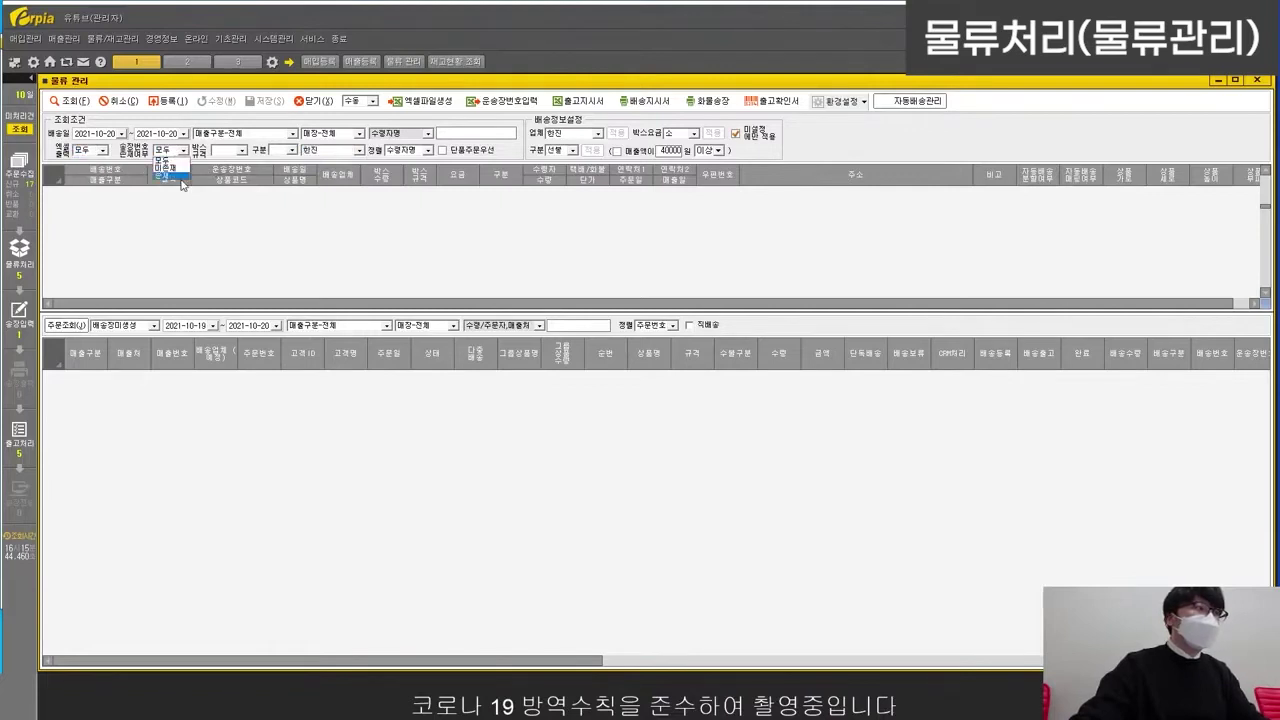
left_click(179, 178)
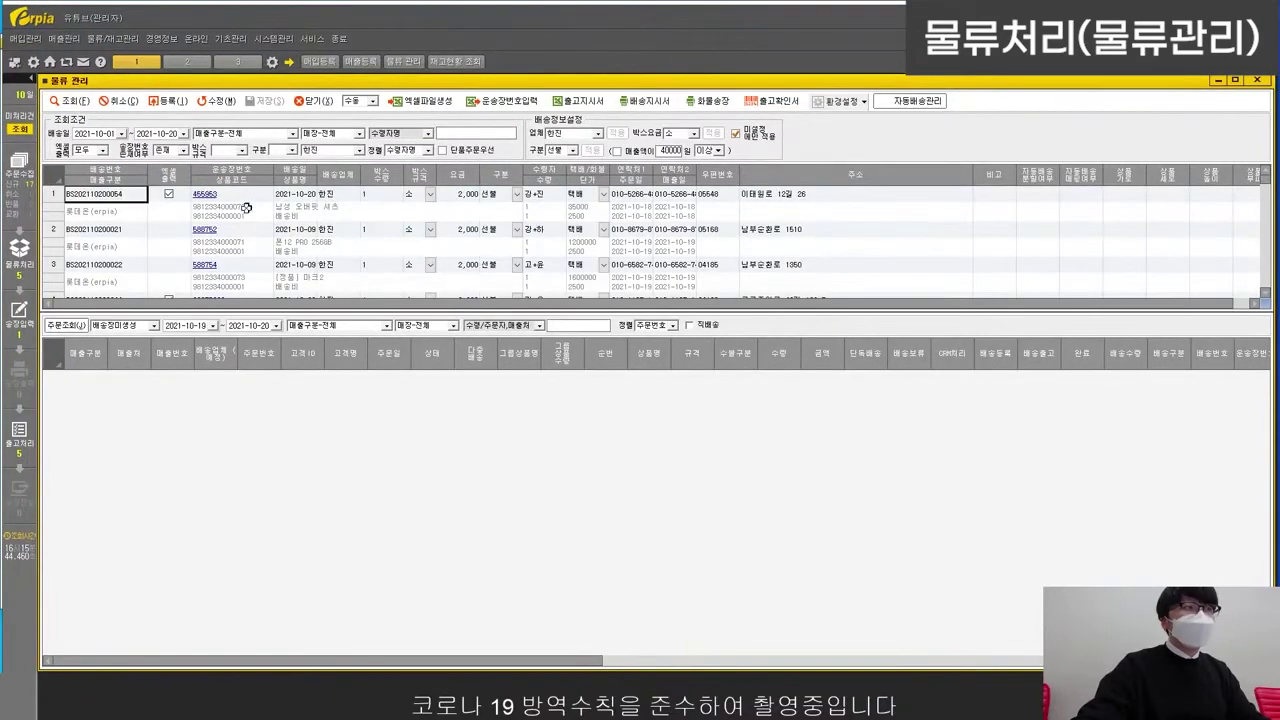
Step: Review the 운송장번호 column through the last delivery in the list
left_click(252, 197)
left_click_drag(254, 197, 251, 279)
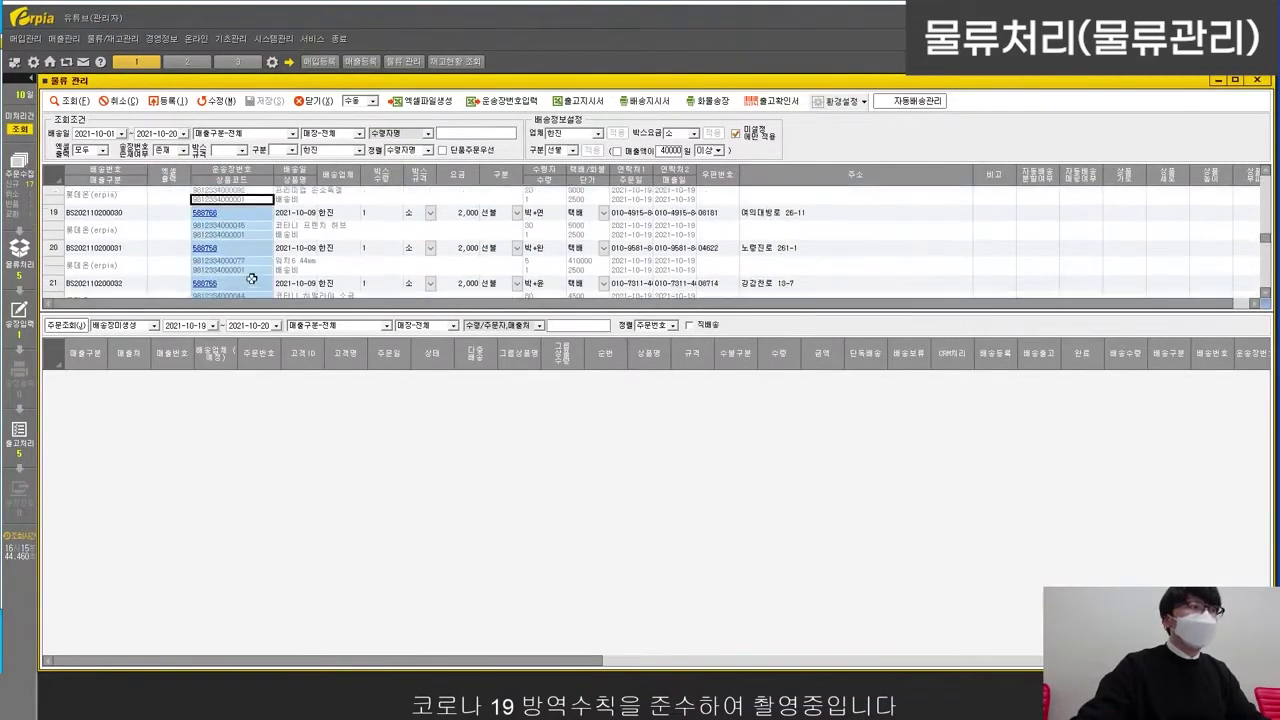
scroll(254, 268, "down", 5)
left_click(254, 268)
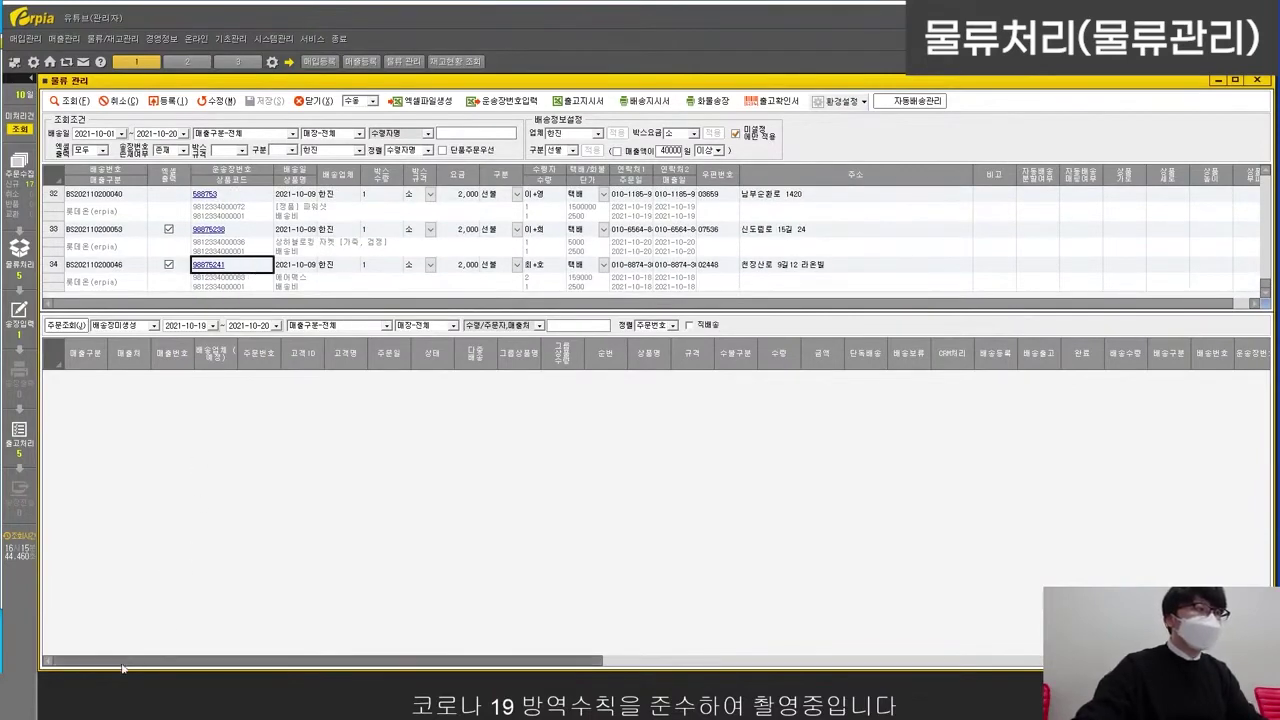
Step: Set the shipping mode to 자동 and pass the four 롯데온 lines from 물류 대기 to 물류 관리
left_click(362, 104)
left_click(362, 112)
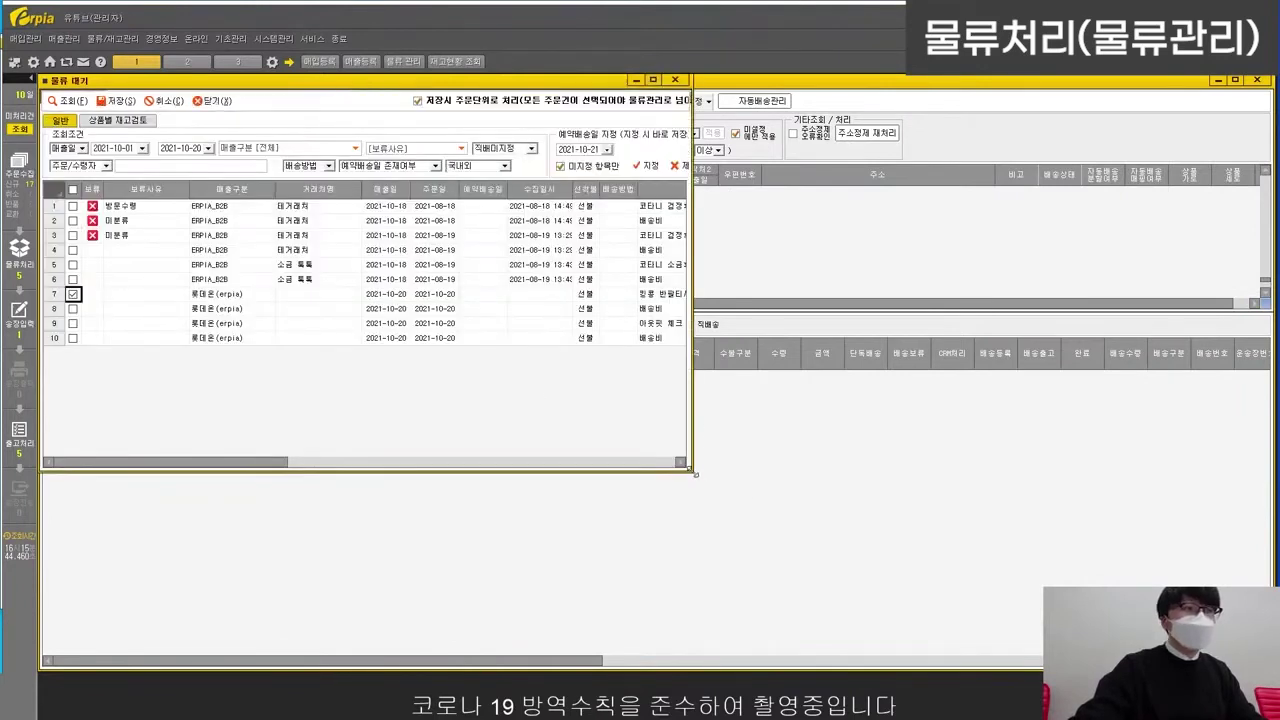
left_click(73, 308)
left_click(73, 323)
left_click(73, 338)
left_click(118, 106)
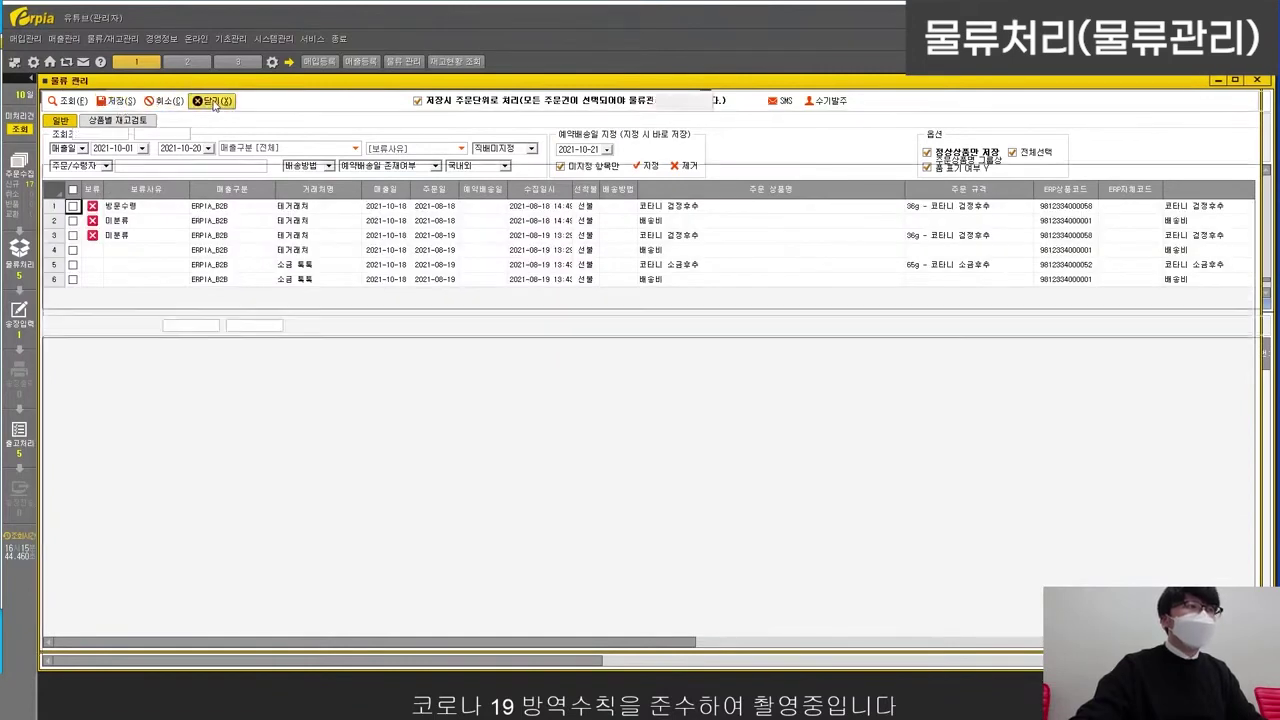
left_click(212, 101)
Step: Query the orders without deliveries and register both lines of the first 롯데온 order, 반팔티셔츠 and 배송비, as an 개별 배송
left_click(66, 325)
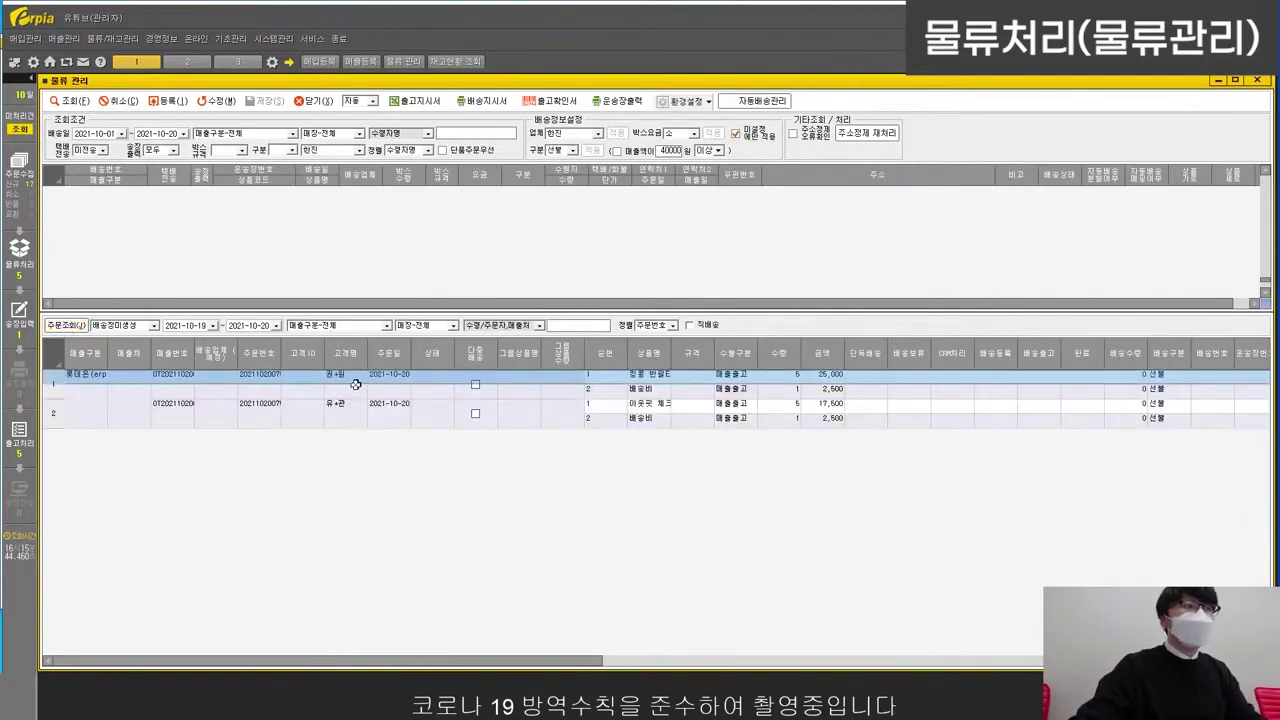
left_click(357, 392)
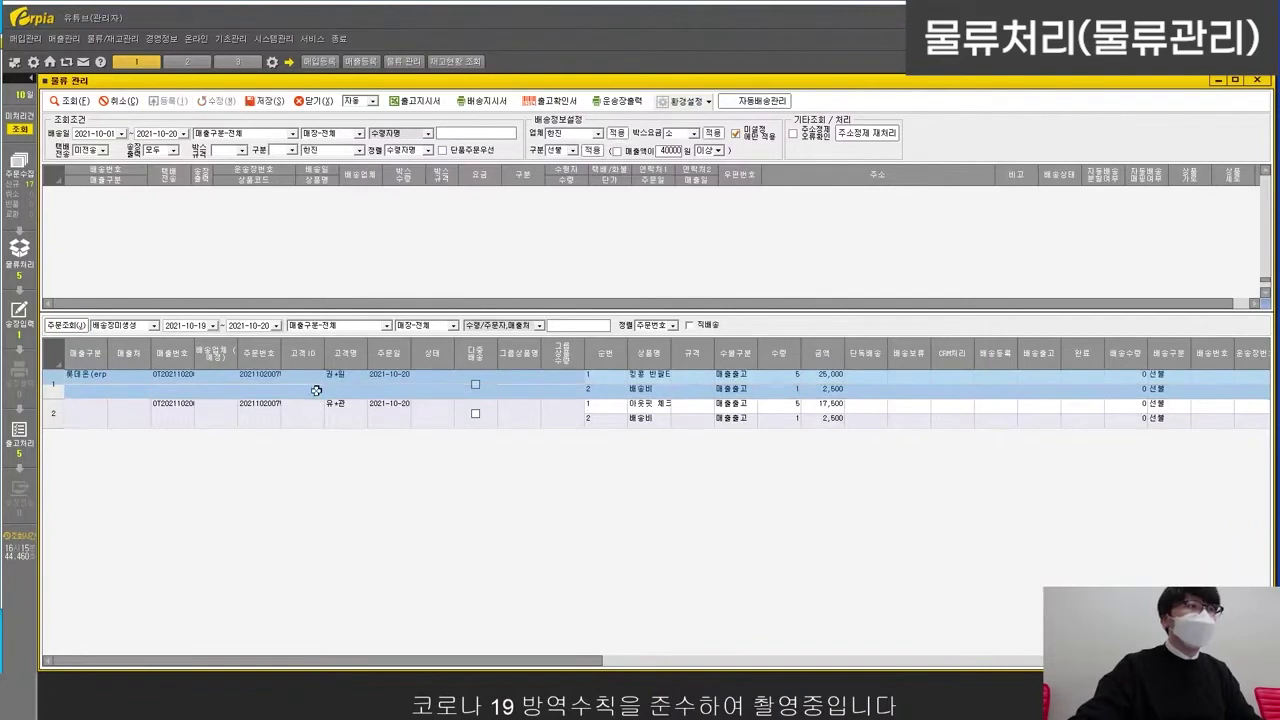
right_click(318, 393)
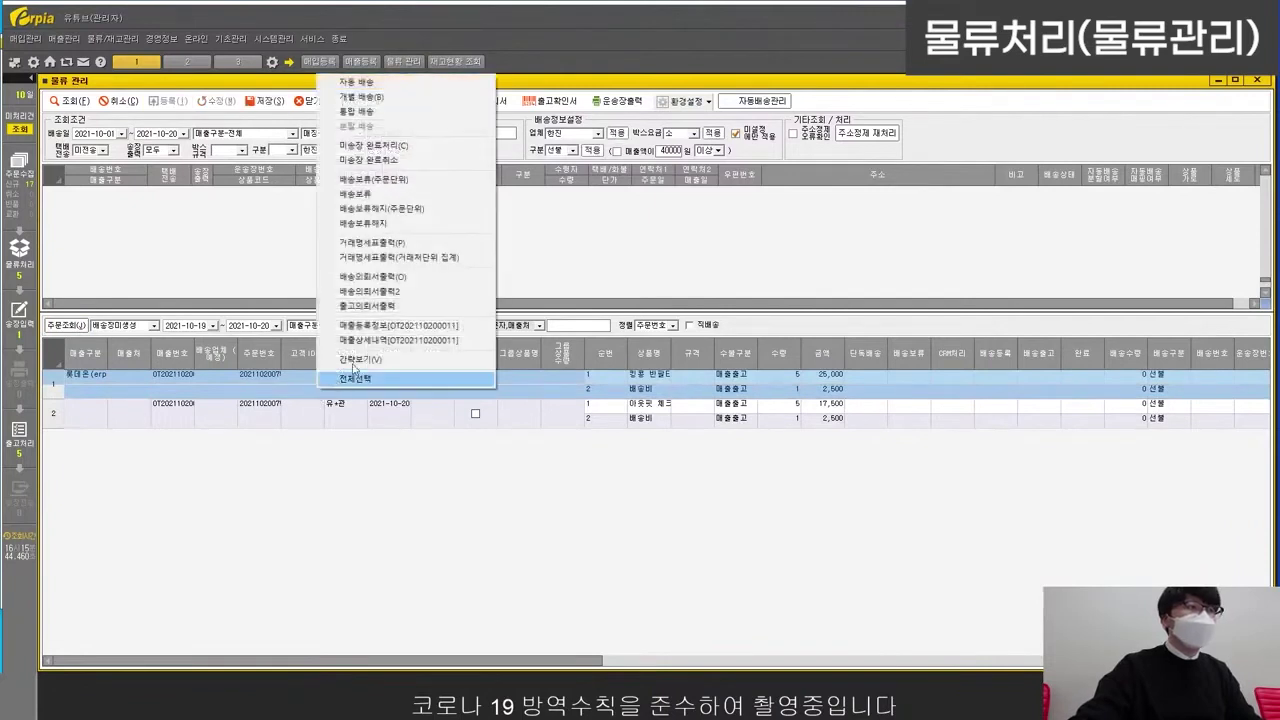
left_click(405, 98)
left_click(358, 215)
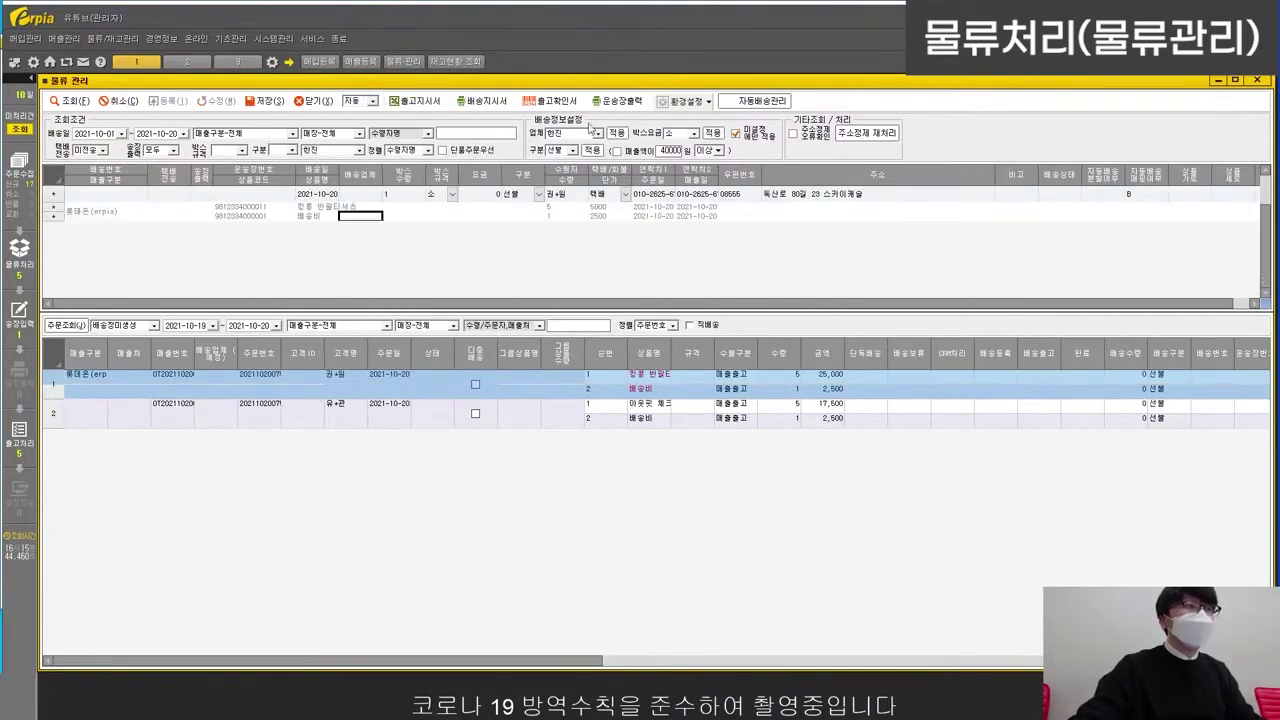
Step: Apply 한진연동 as the carrier of the newly registered delivery, save it and check its 운송장번호
left_click(596, 134)
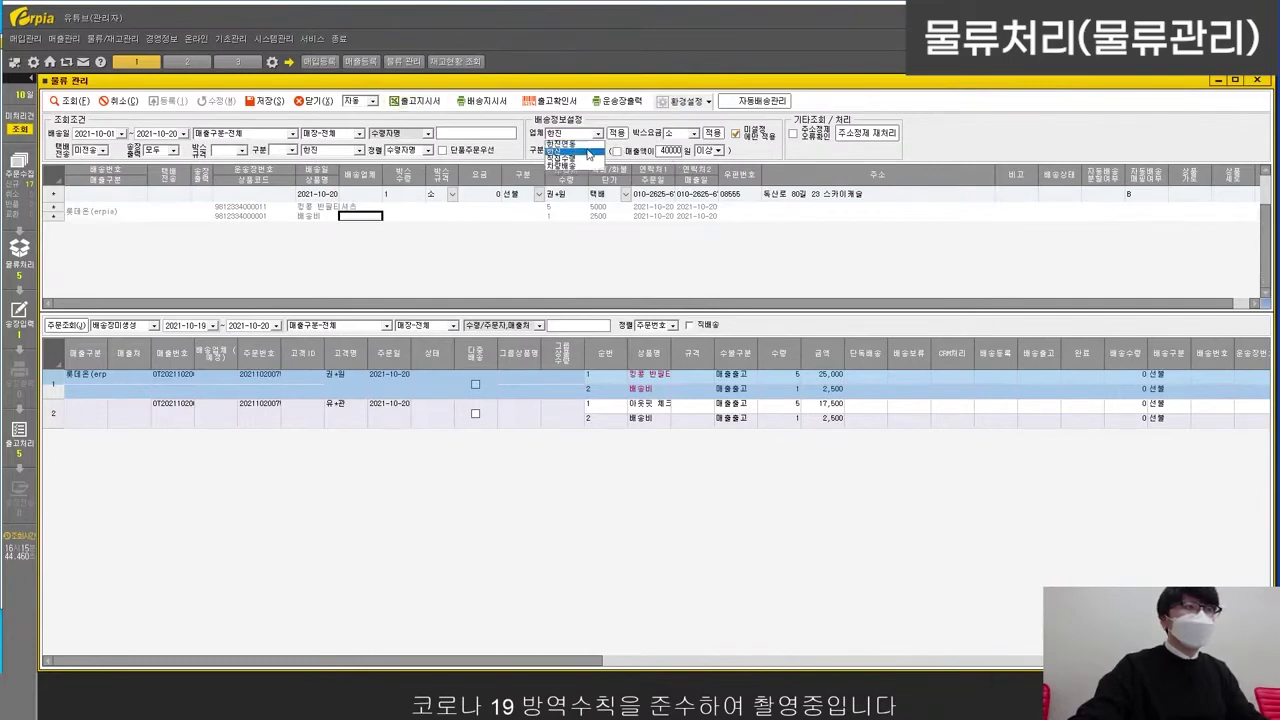
left_click(575, 157)
left_click(617, 136)
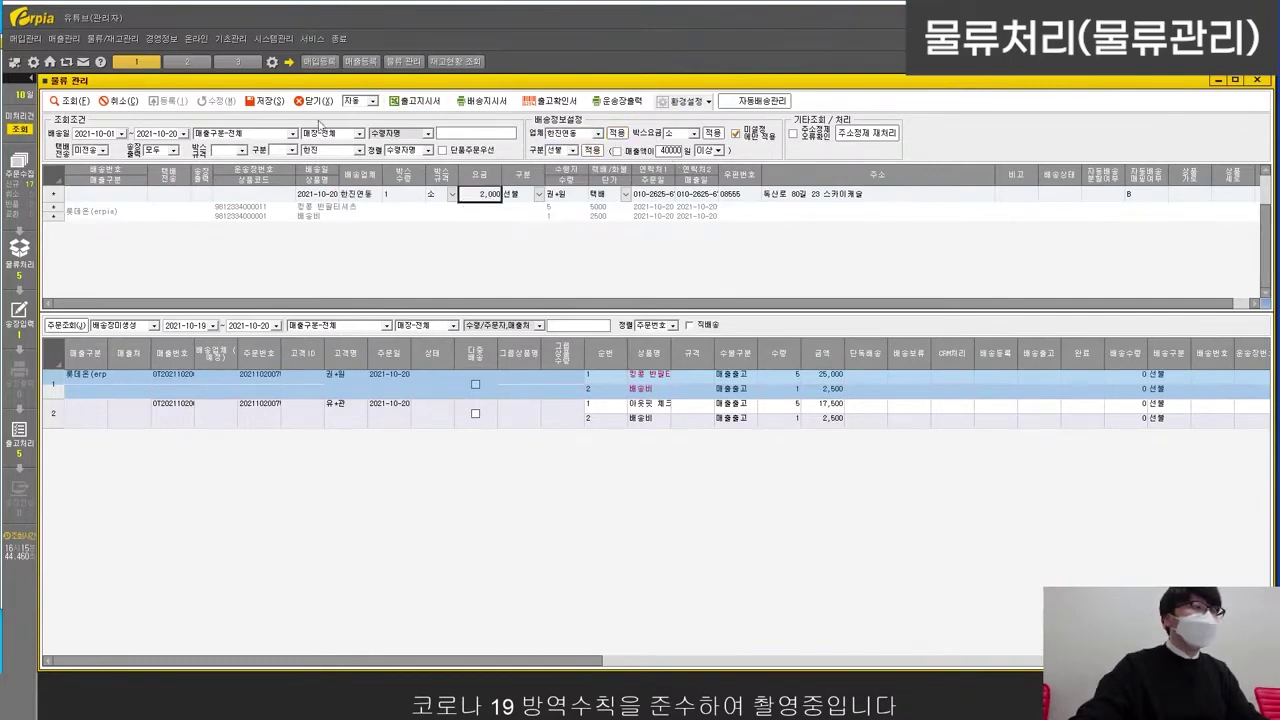
left_click(272, 101)
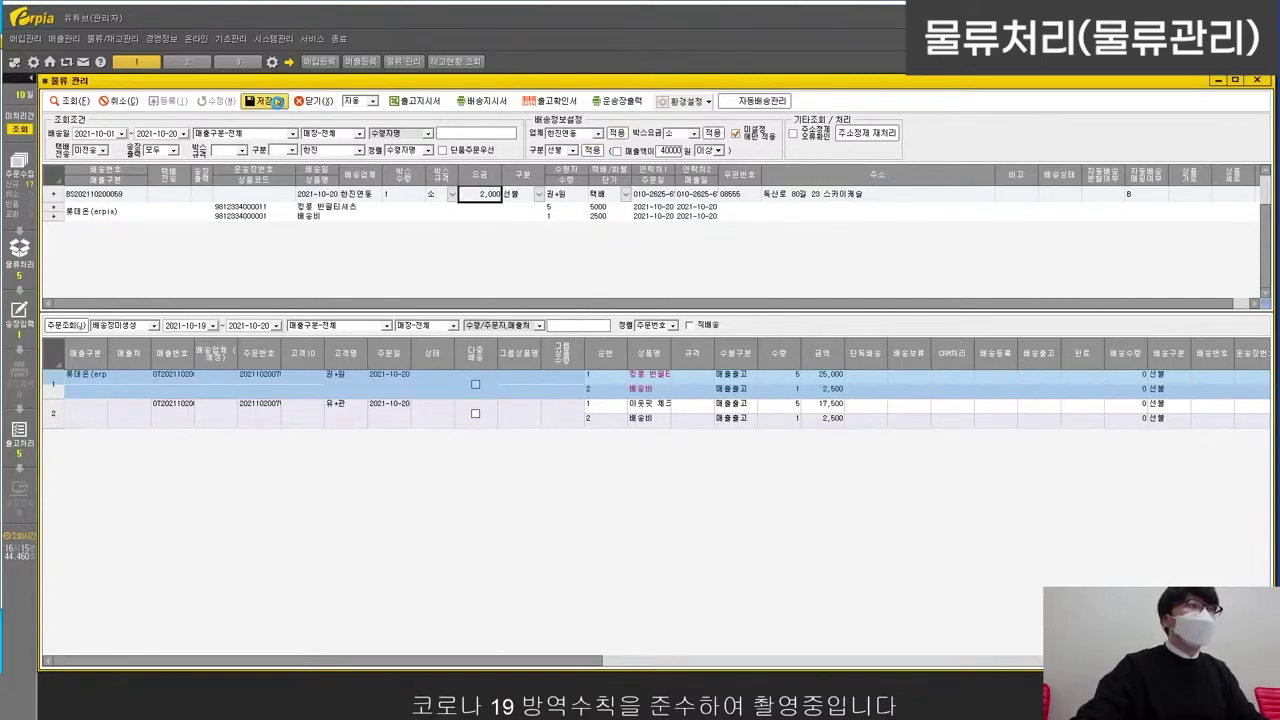
left_click(313, 208)
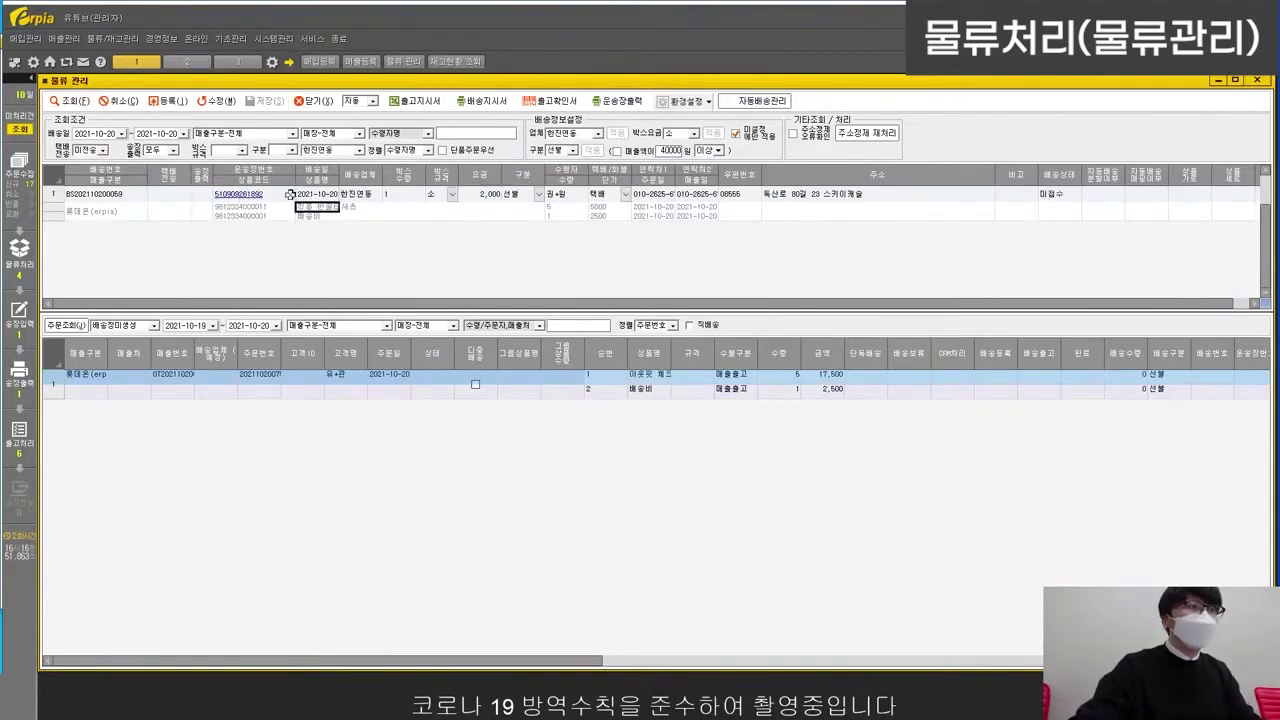
left_click(266, 197)
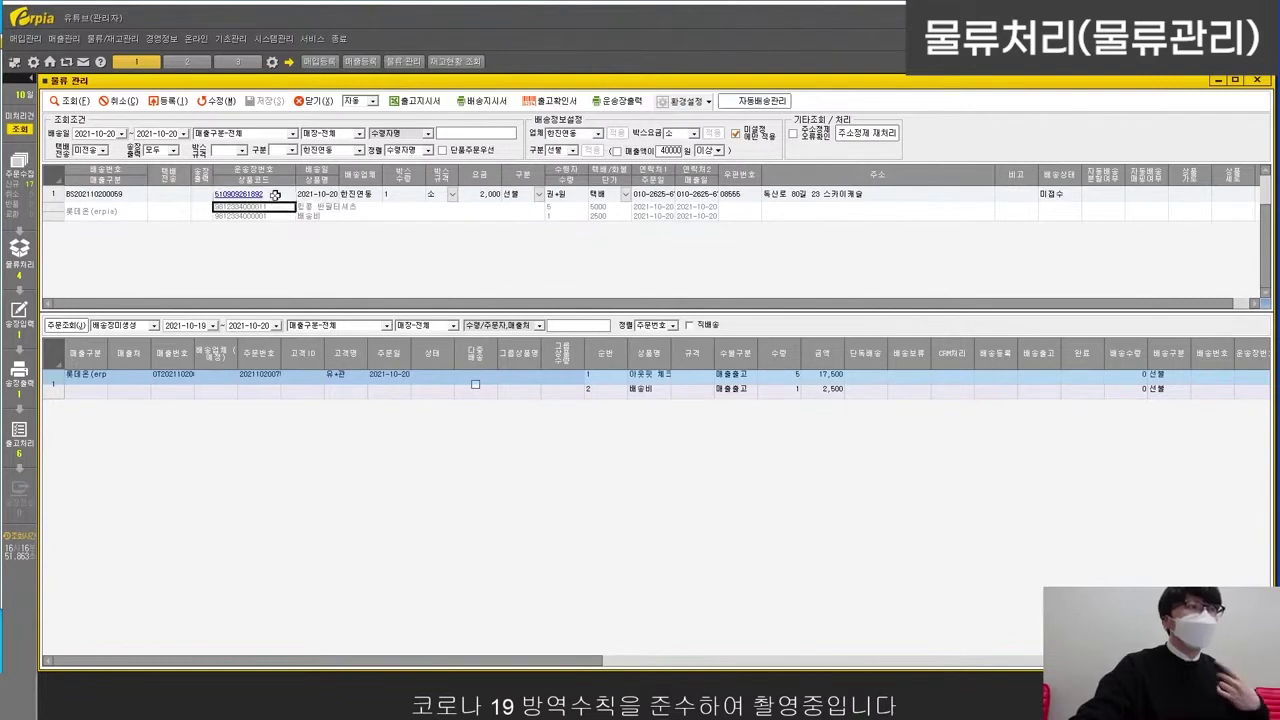
left_click_drag(278, 211, 260, 247)
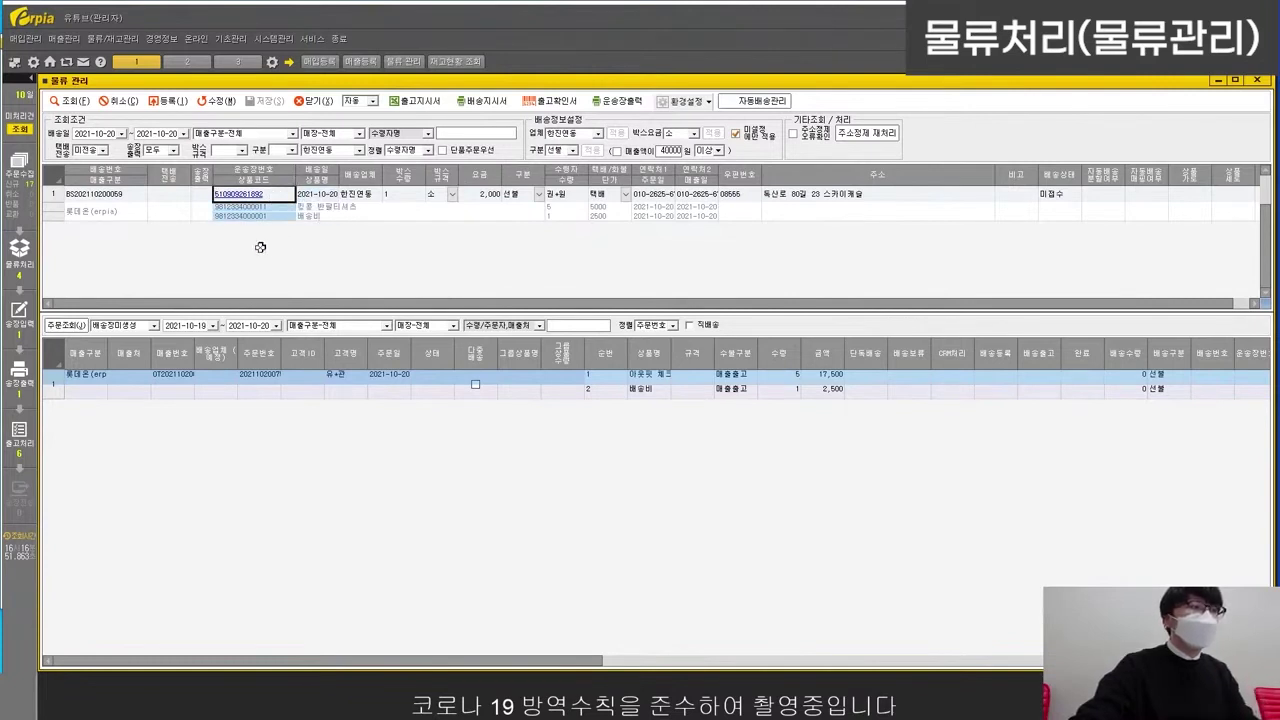
left_click(279, 216)
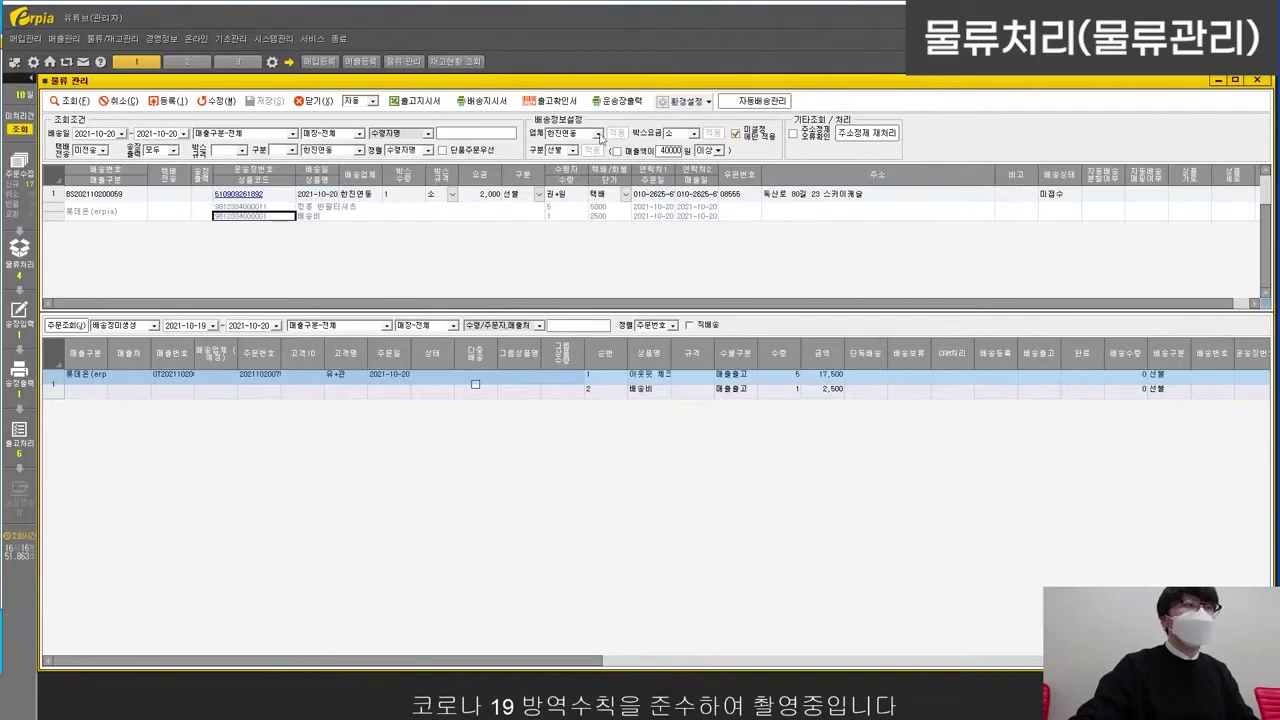
Step: Output the 운송장 for the saved 한진연동 delivery, review the label to its end and close the preview
left_click(619, 103)
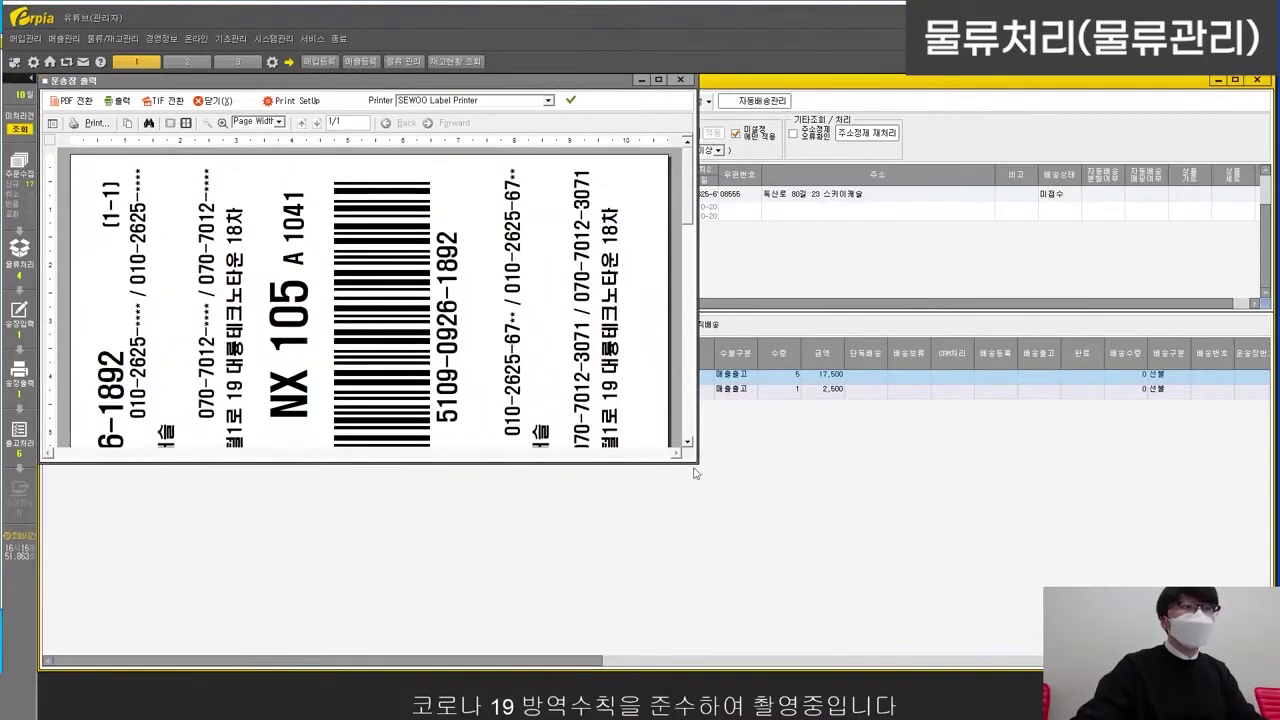
double_click(600, 462)
left_click_drag(560, 80, 552, 84)
scroll(578, 240, "down", 3)
scroll(645, 300, "up", 3)
scroll(665, 237, "down", 10)
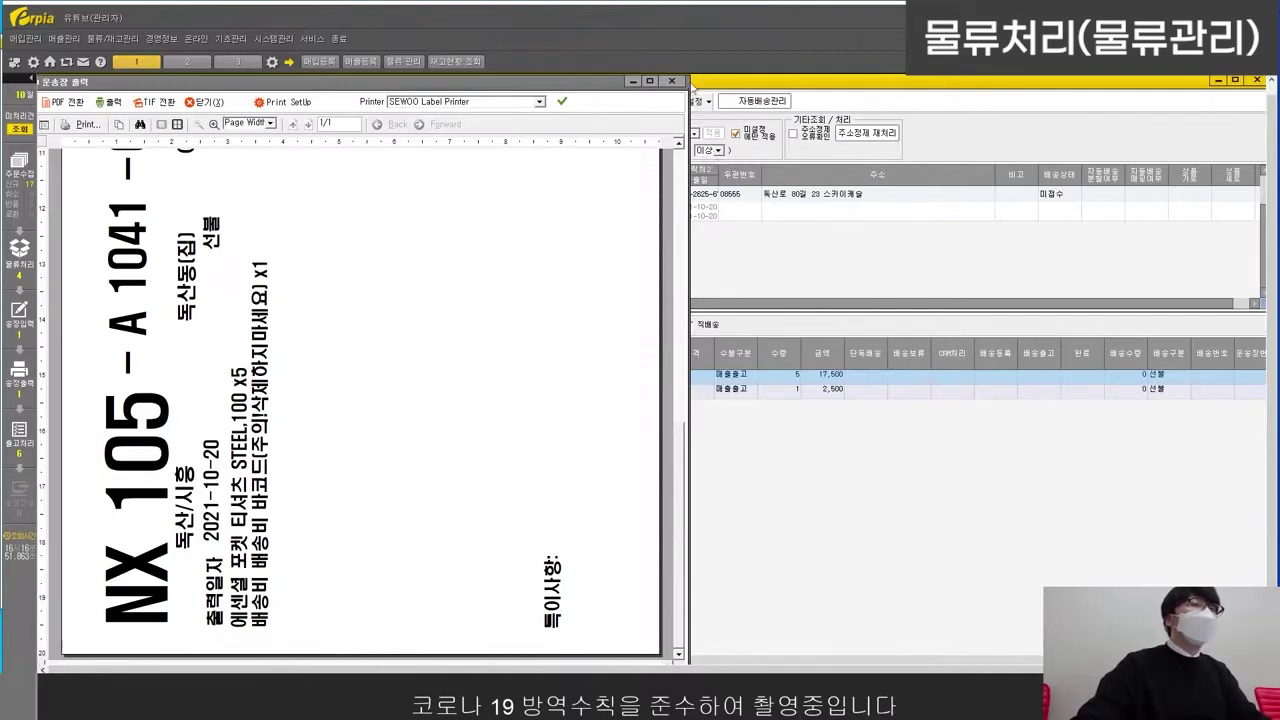
left_click(677, 84)
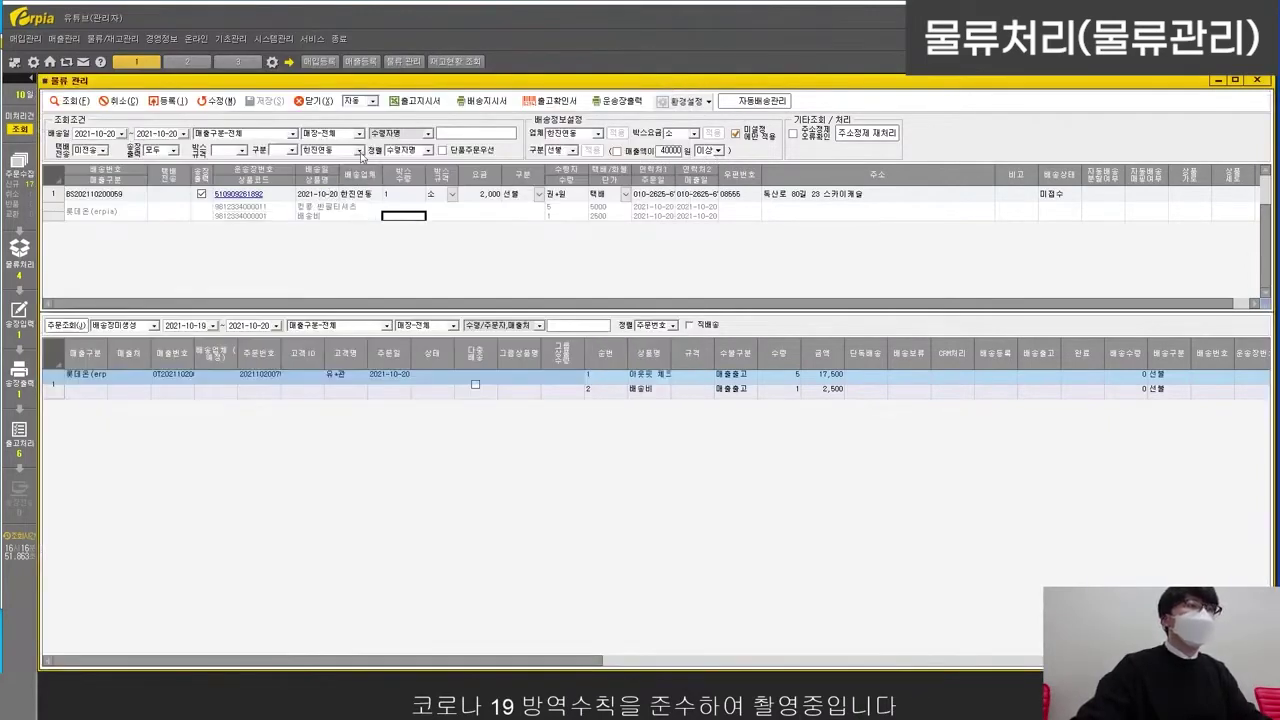
Step: Switch the shipping mode to 수동 and back to 자동
left_click(371, 101)
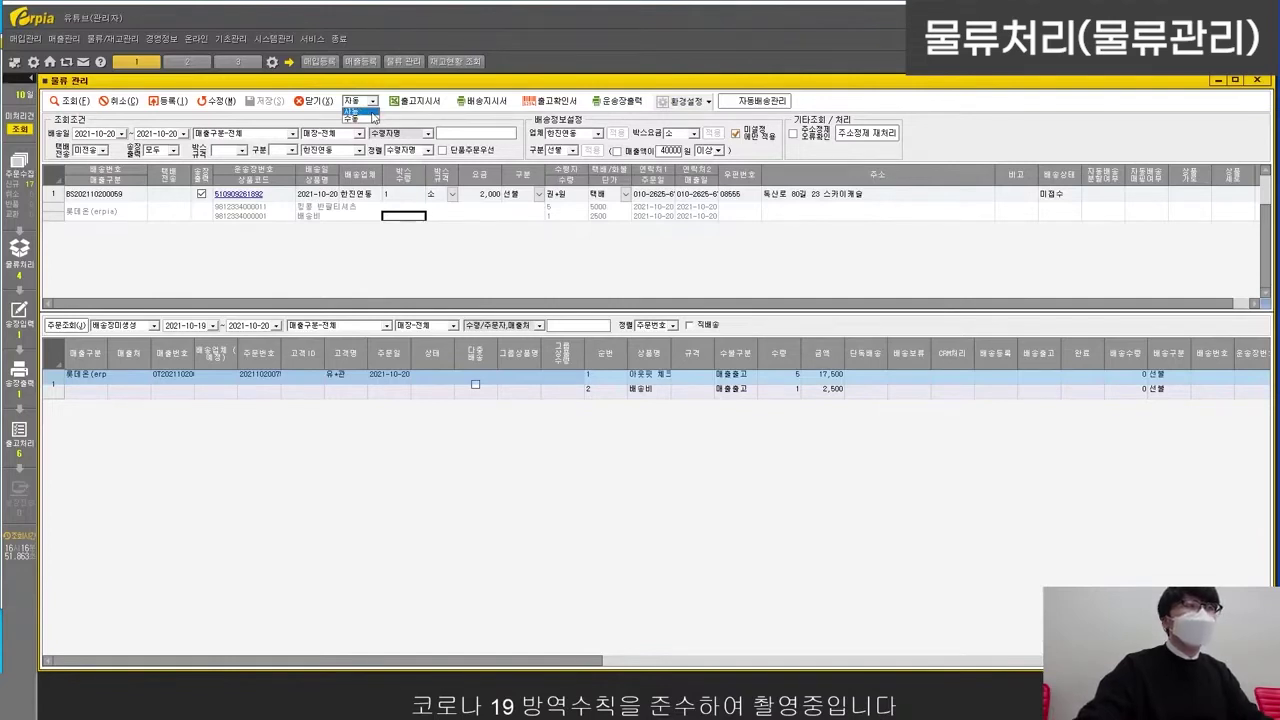
left_click(371, 112)
left_click(371, 101)
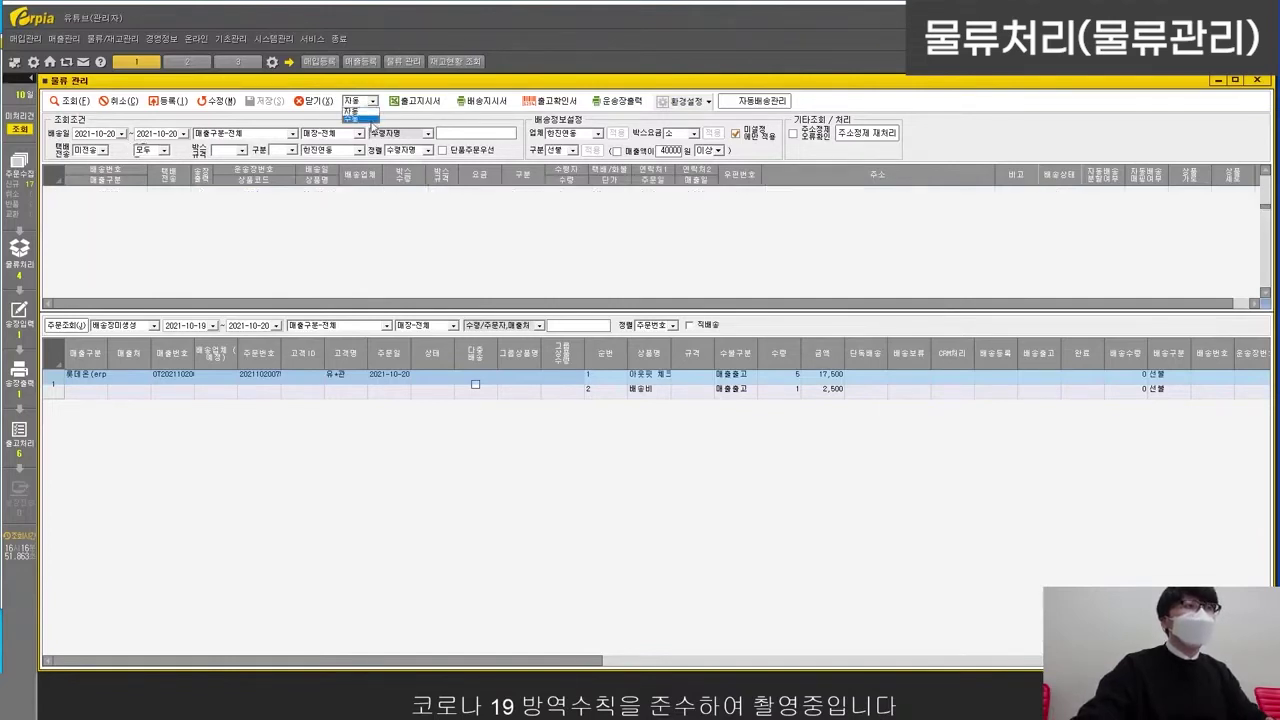
left_click(368, 126)
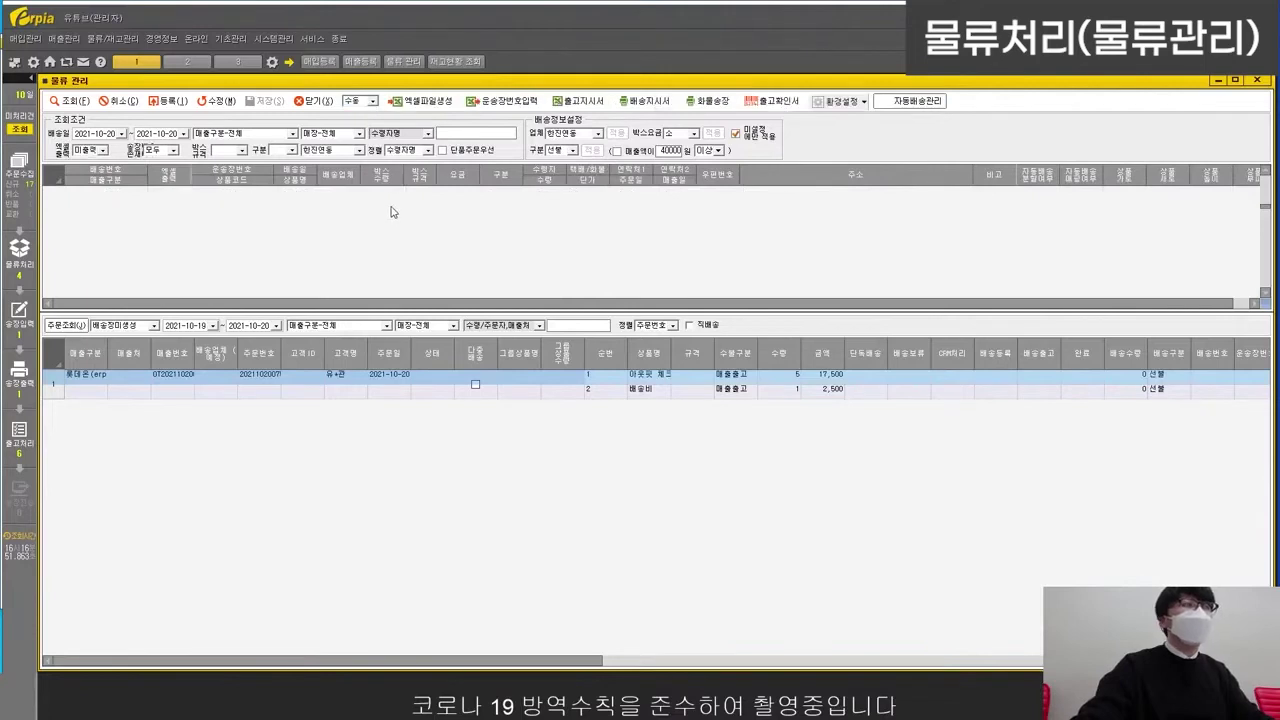
left_click(371, 101)
left_click(366, 114)
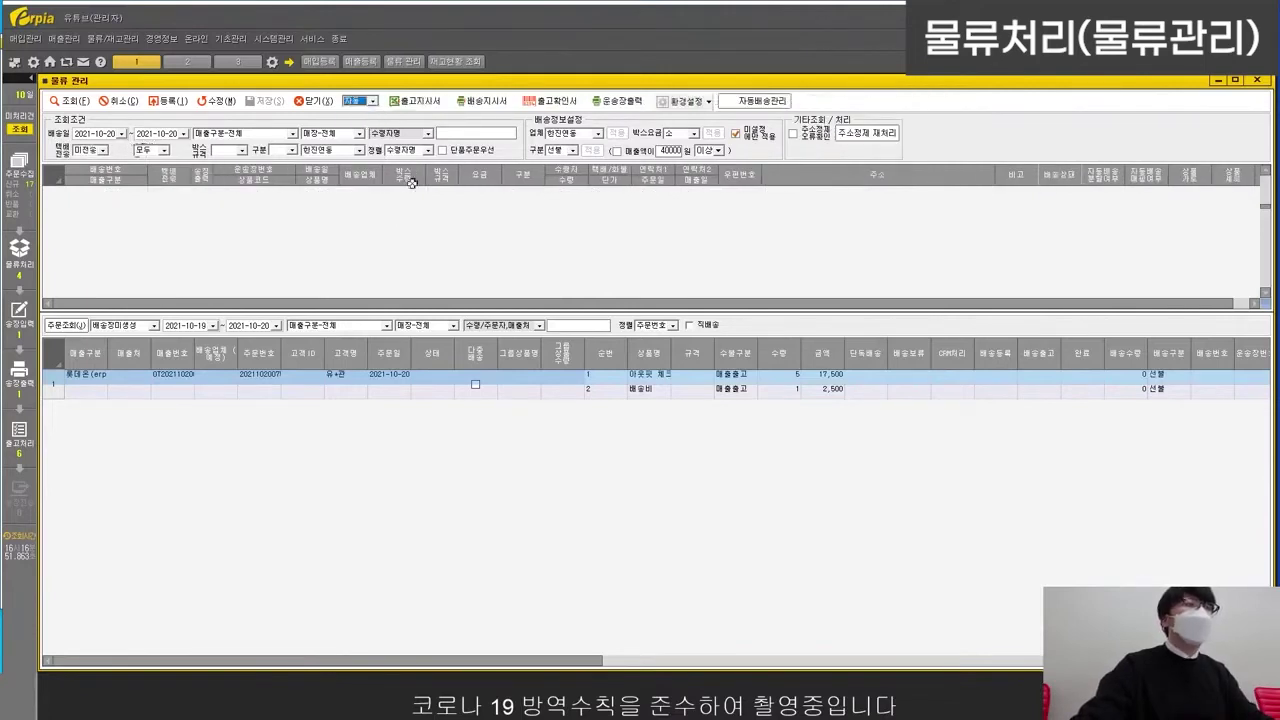
Step: Query the 한진연동 deliveries with 택배전송 set to 모두
left_click(101, 149)
left_click(86, 168)
left_click(72, 101)
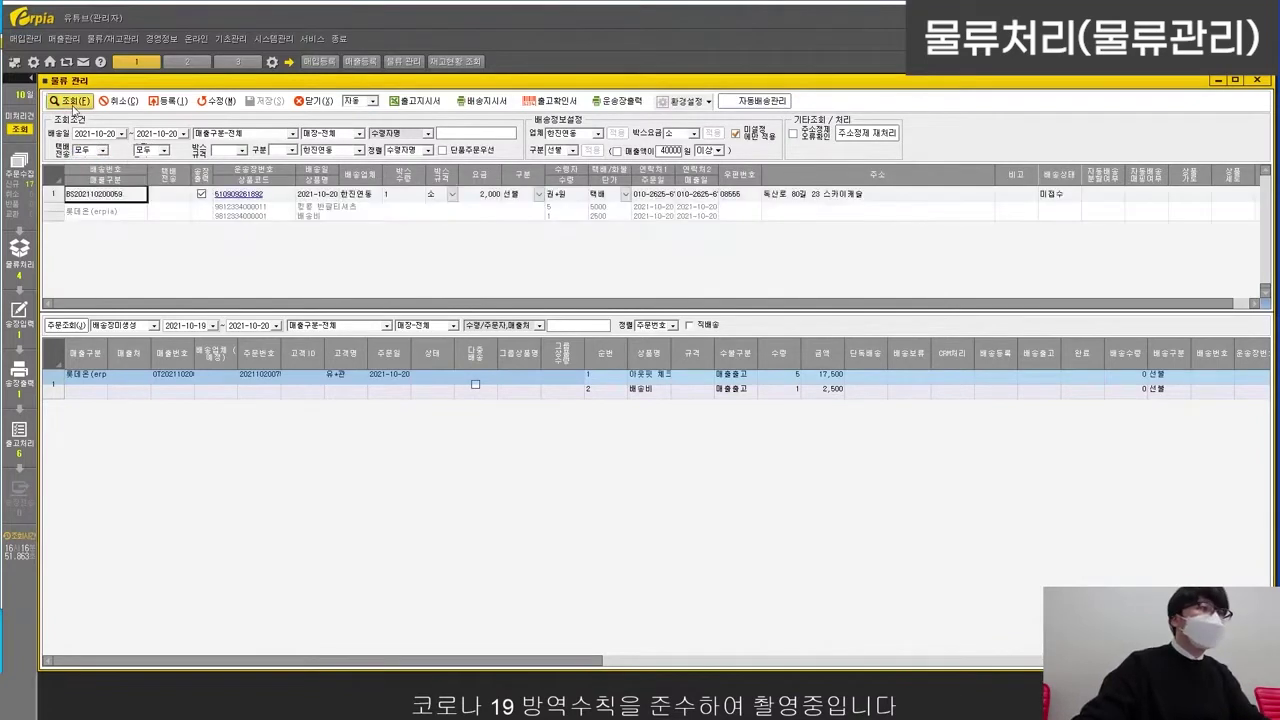
Step: Review the 배송지시서 of the 한진연동 delivery, including its items and barcode, and return to the delivery list
left_click(272, 216)
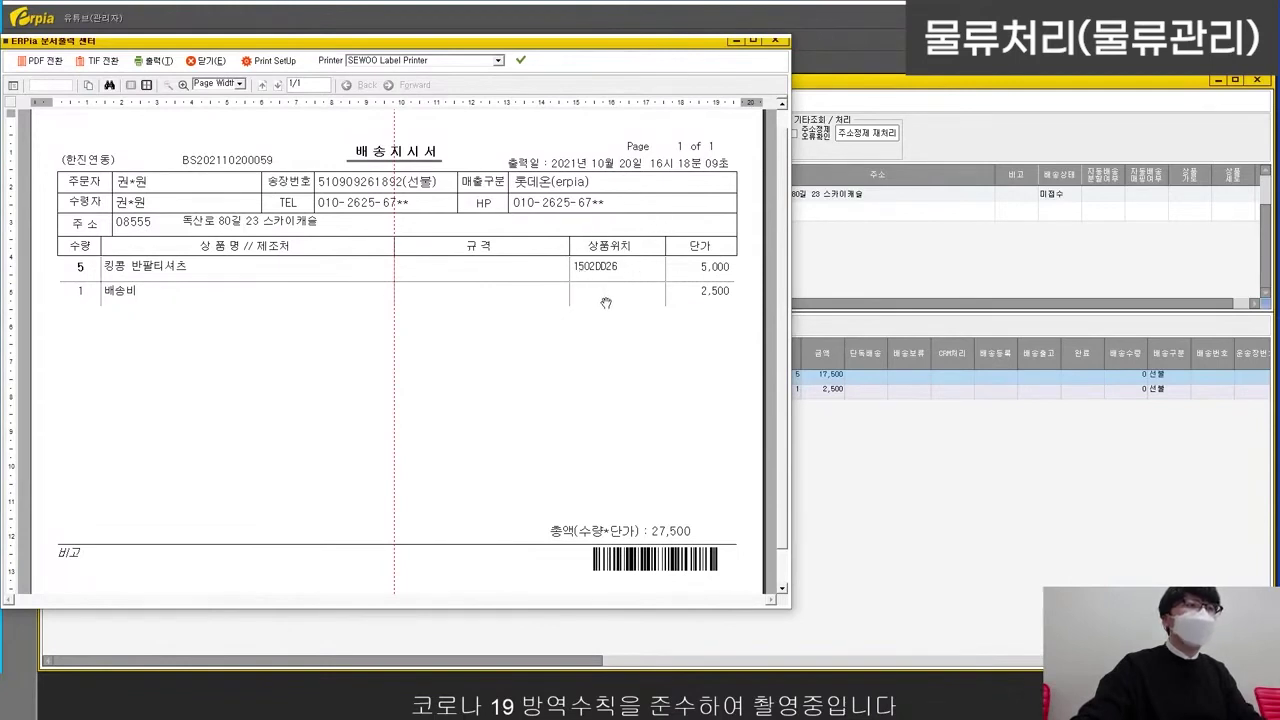
scroll(617, 301, "down", 2)
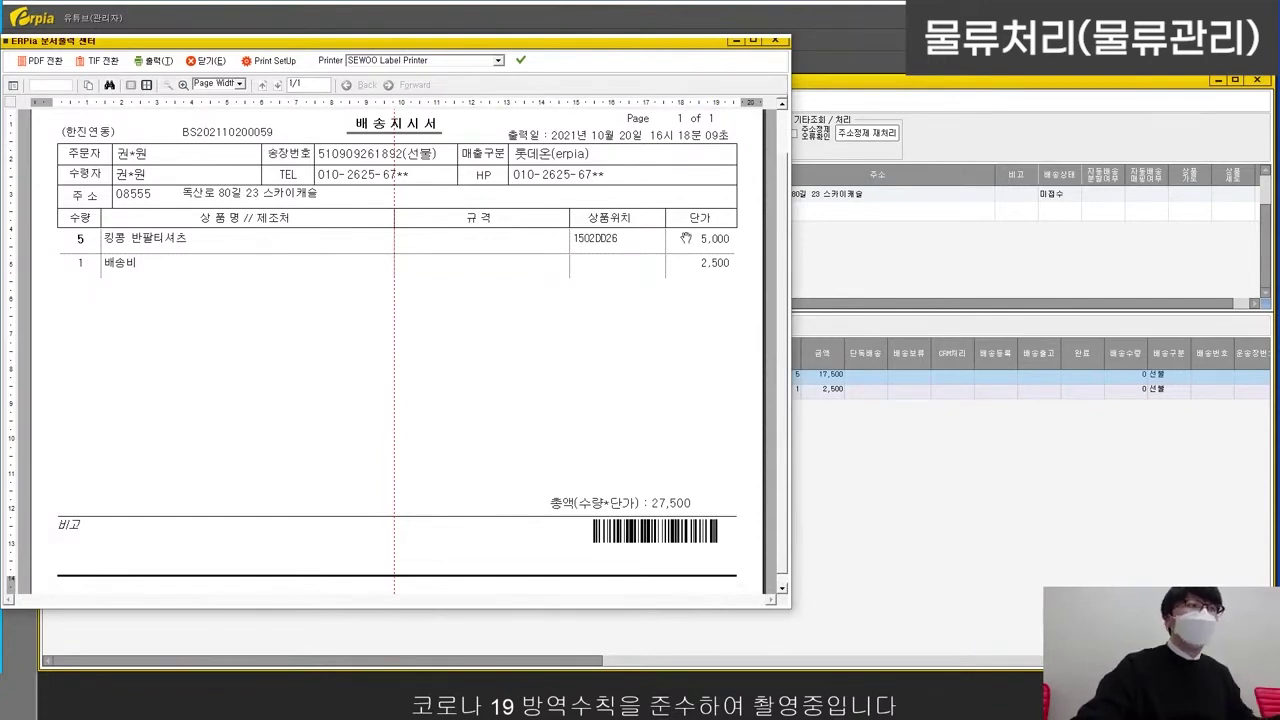
left_click(877, 238)
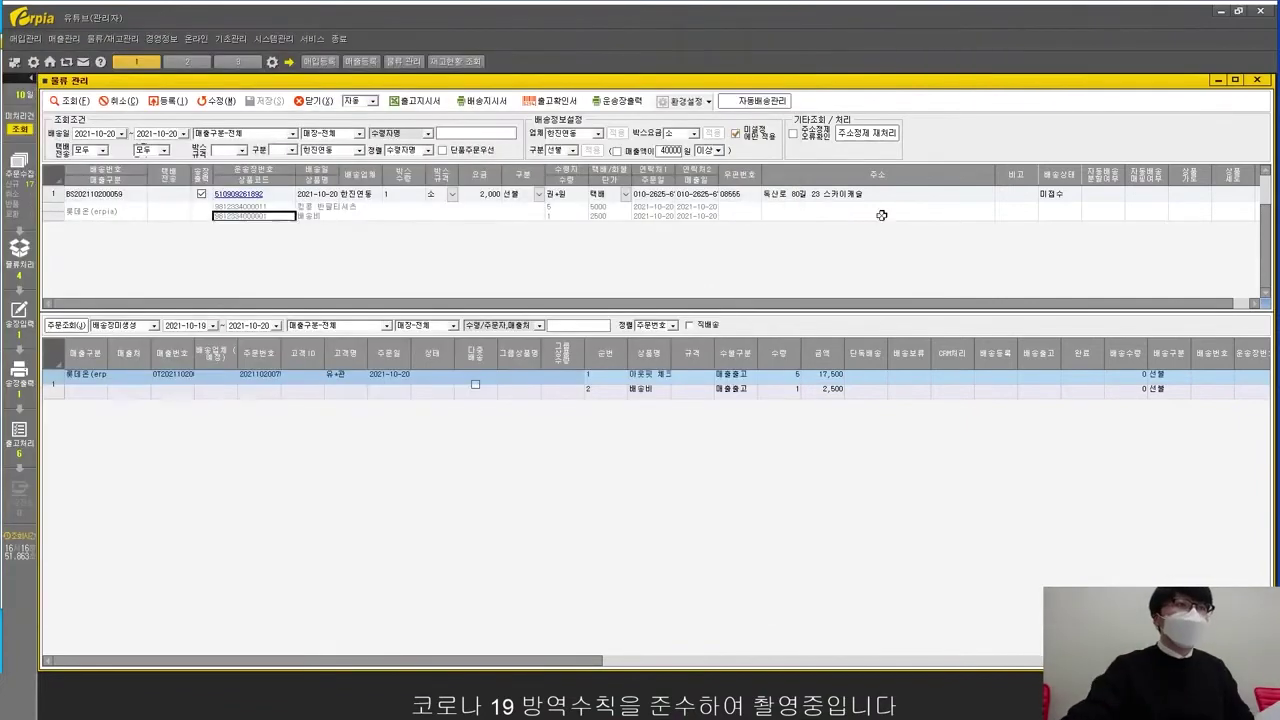
left_click(774, 40)
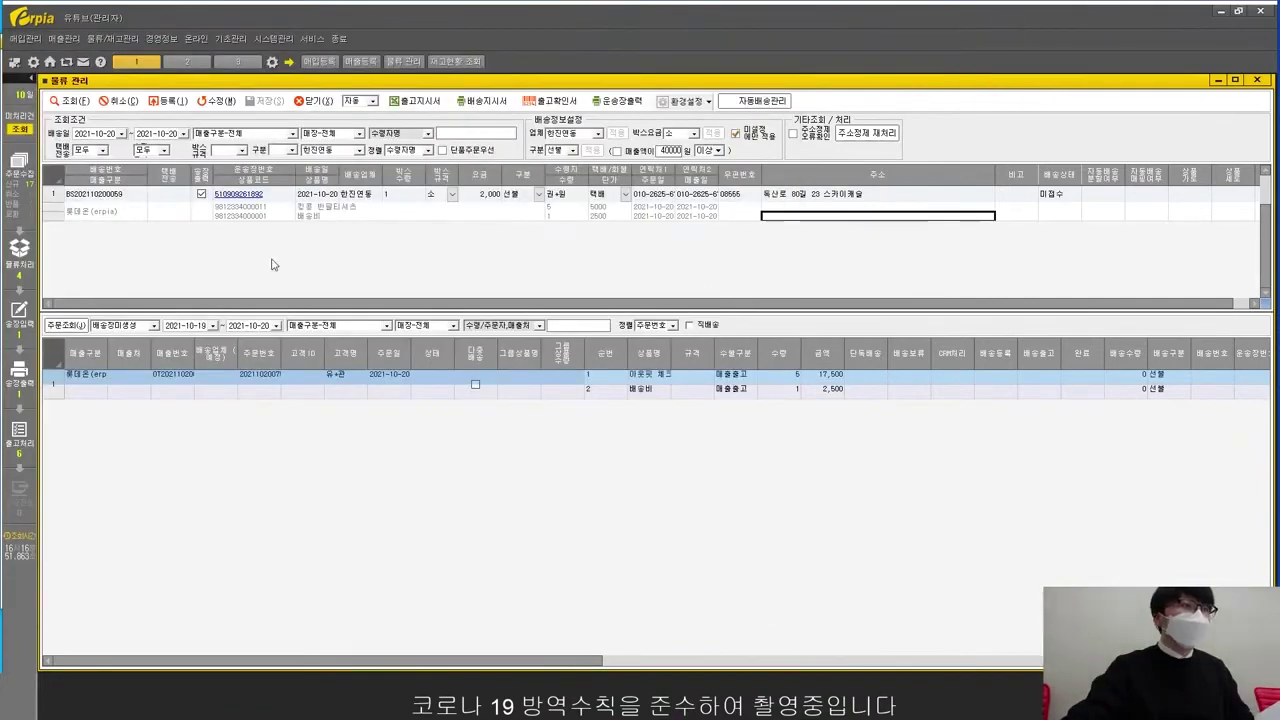
left_click(238, 215)
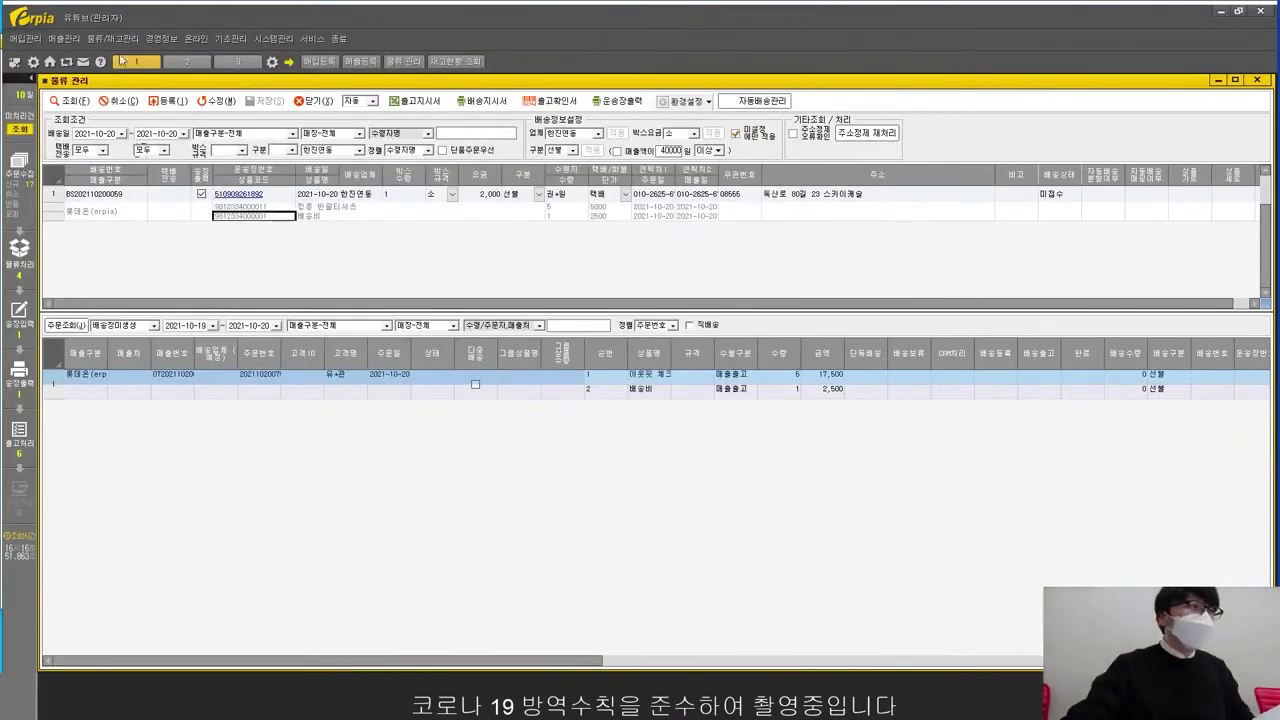
Step: Open 일괄 배송확인 from the logistics and inventory functions and maximise its window
left_click(115, 39)
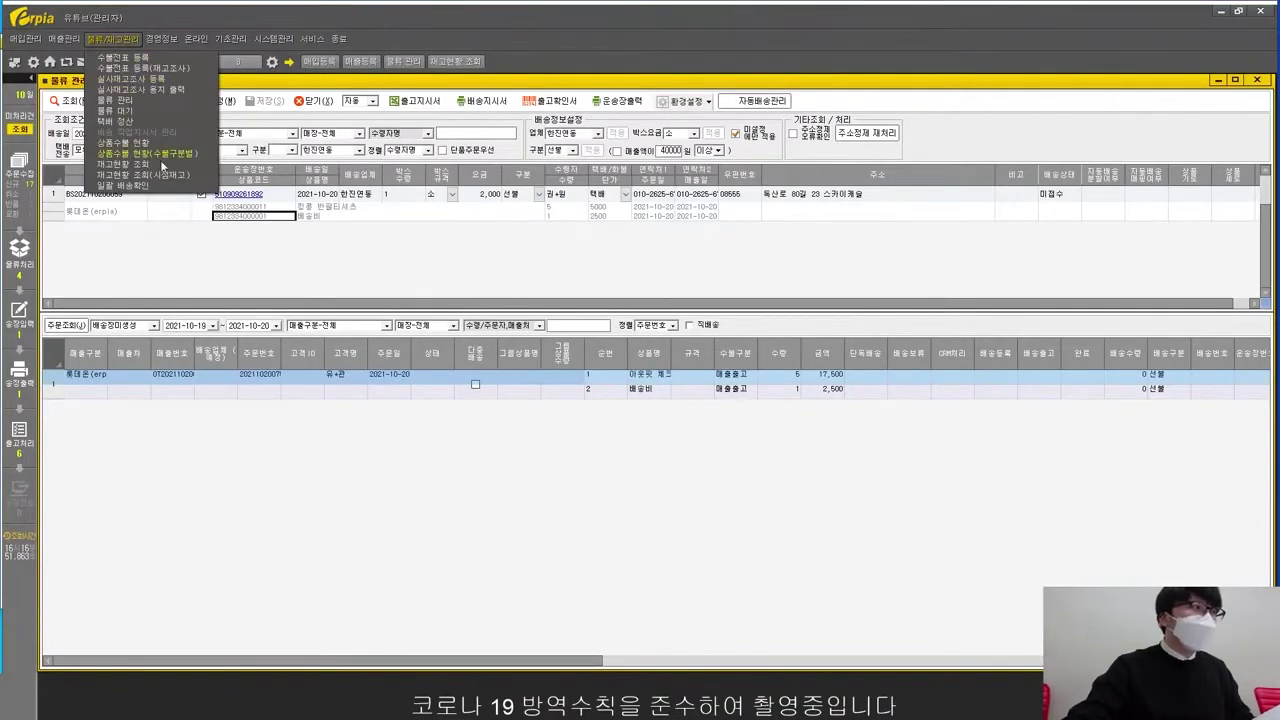
left_click(145, 185)
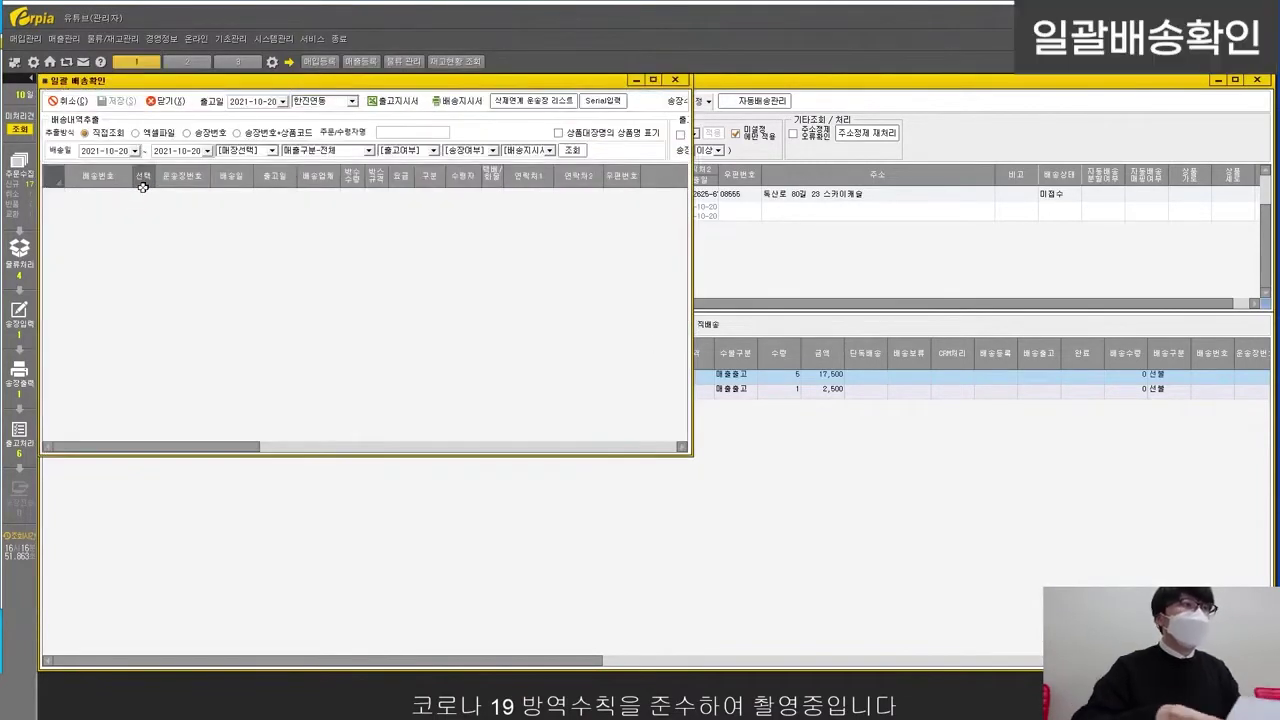
left_click(653, 80)
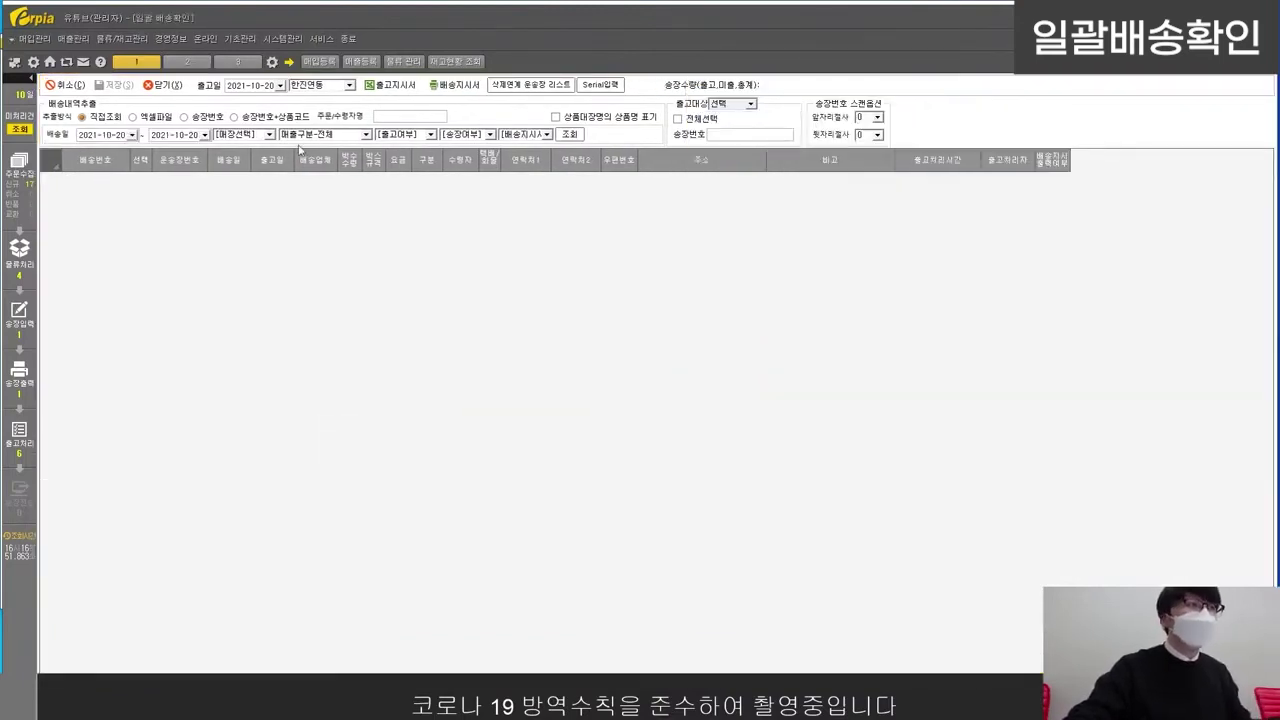
Step: Query the 한진연동 deliveries dated 2021-10-20 by 직접조회 and examine the full delivery row
left_click(267, 88)
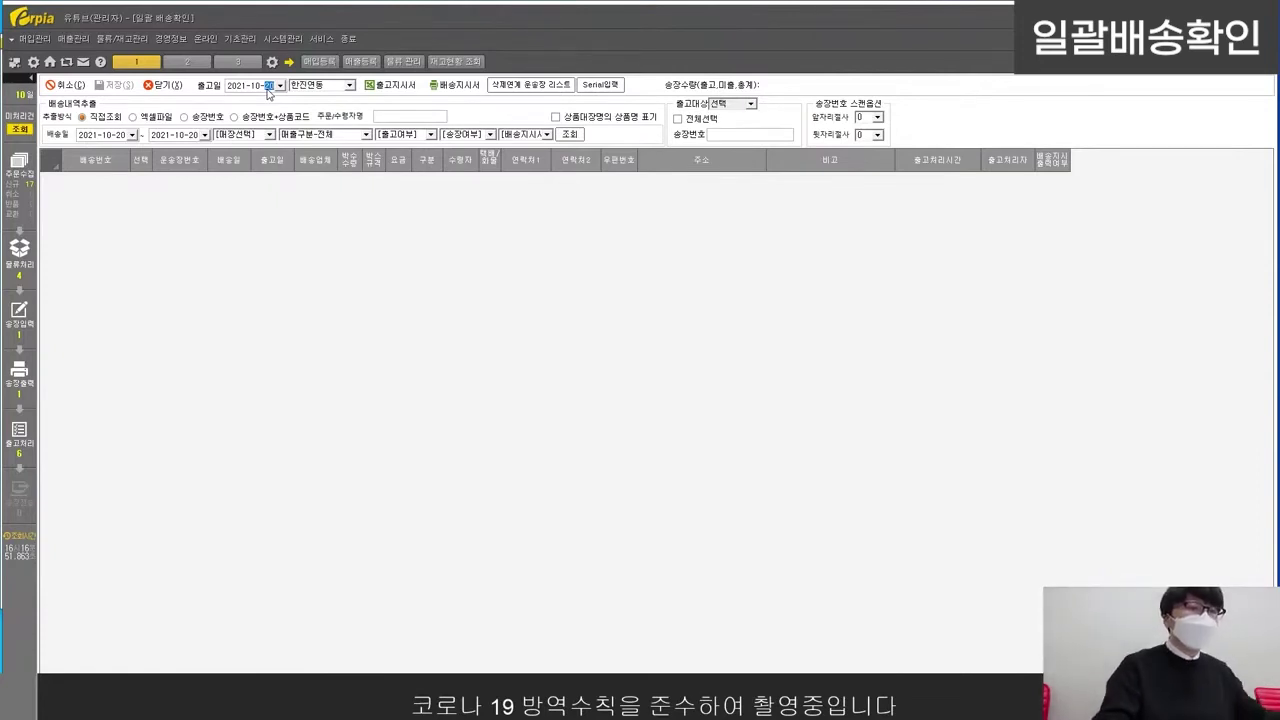
type("31")
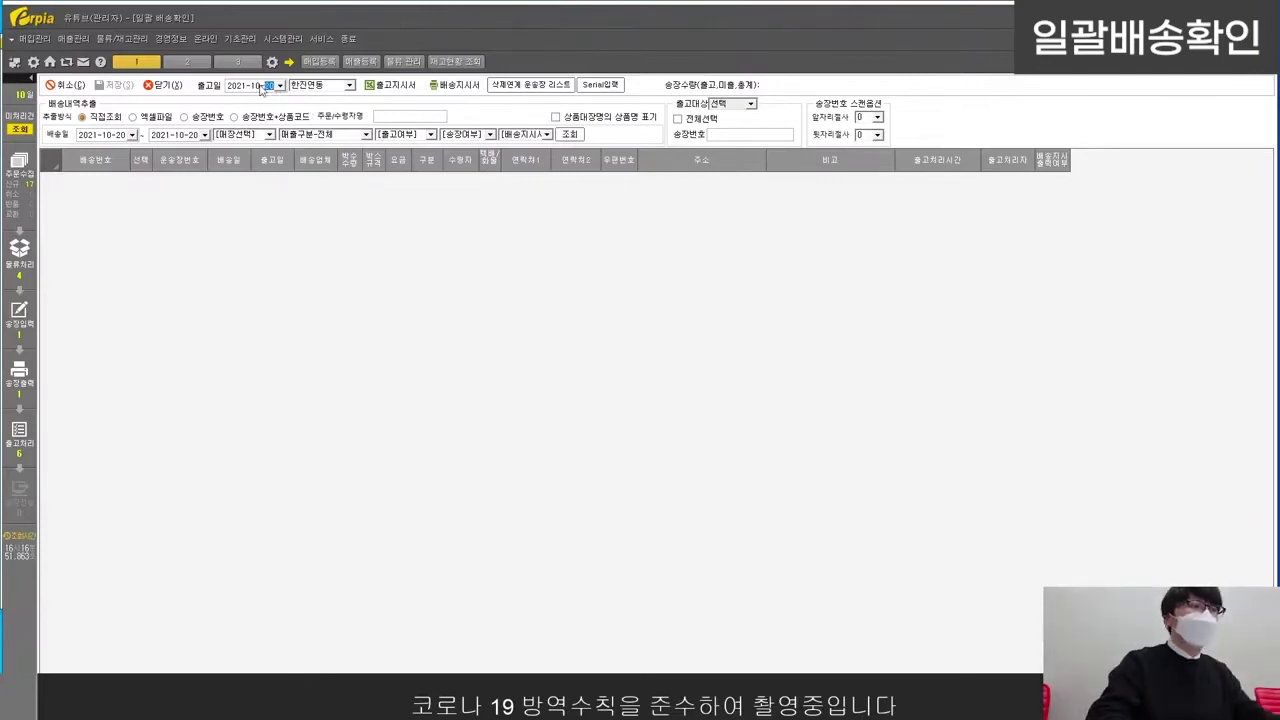
left_click(268, 195)
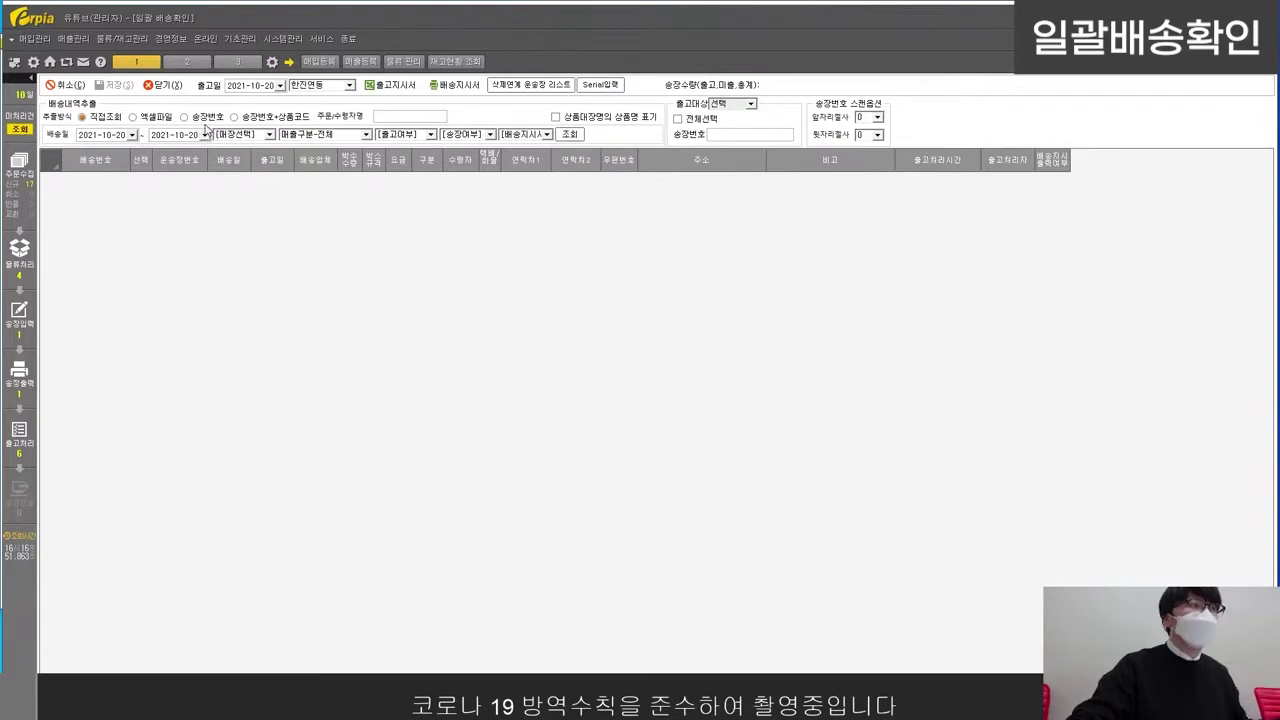
left_click(569, 134)
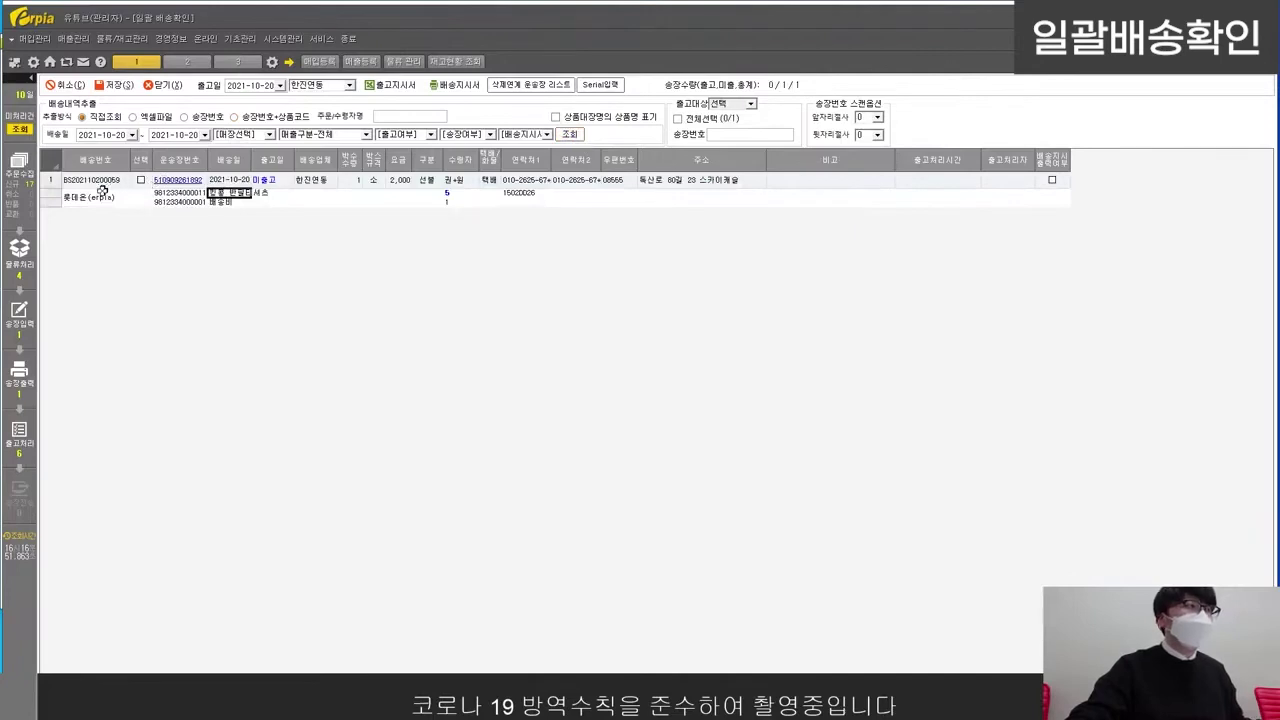
left_click_drag(102, 190, 1043, 212)
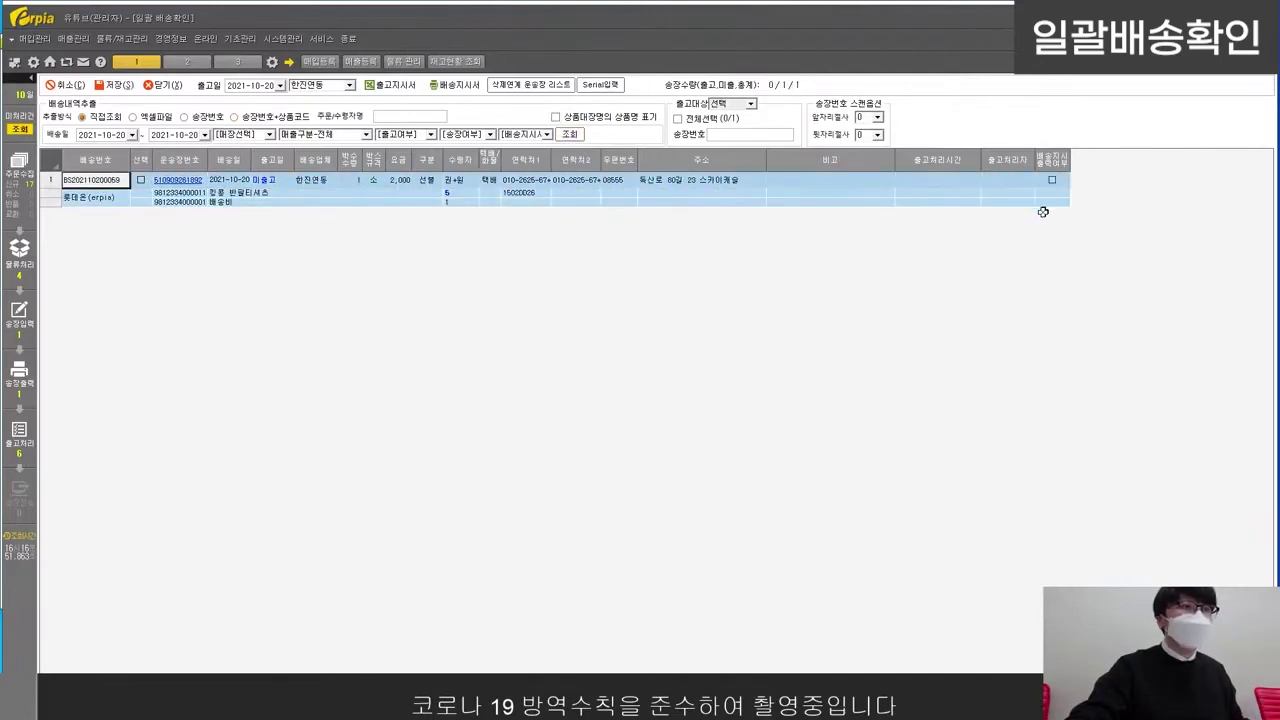
left_click(272, 201)
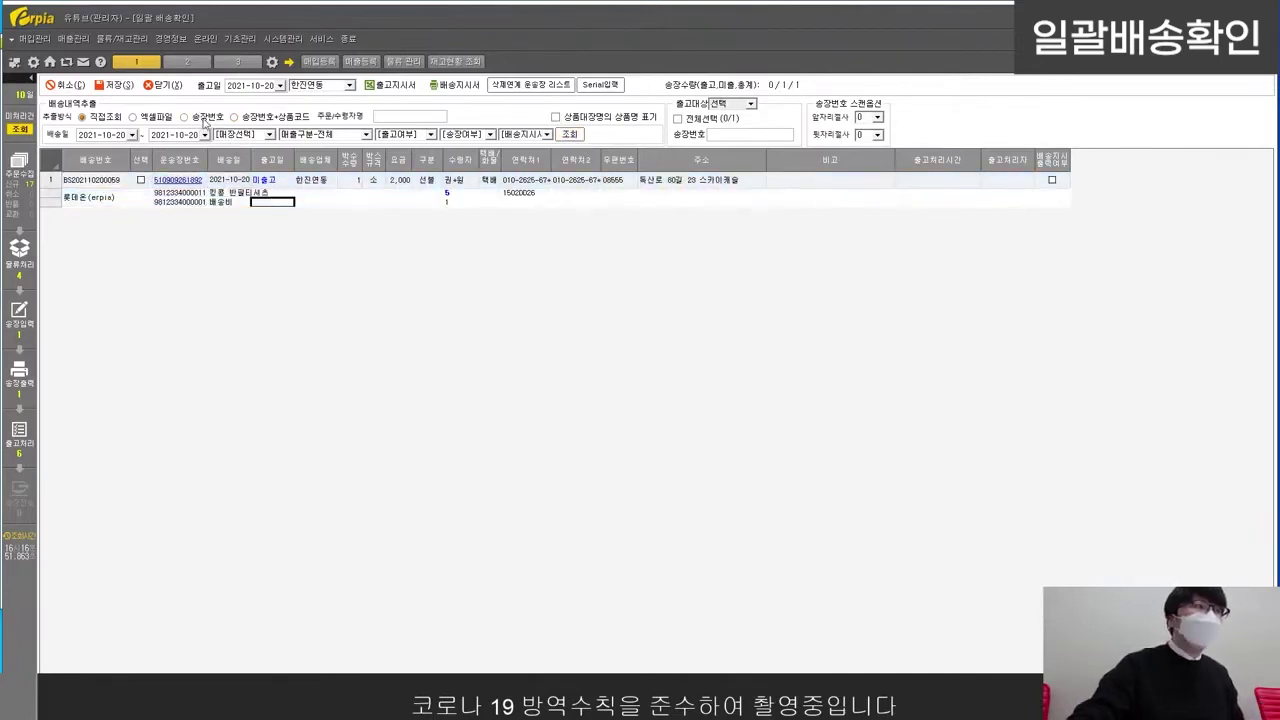
Step: Change the 추출방식 to 송장번호 and set the carrier to 한진
left_click(204, 119)
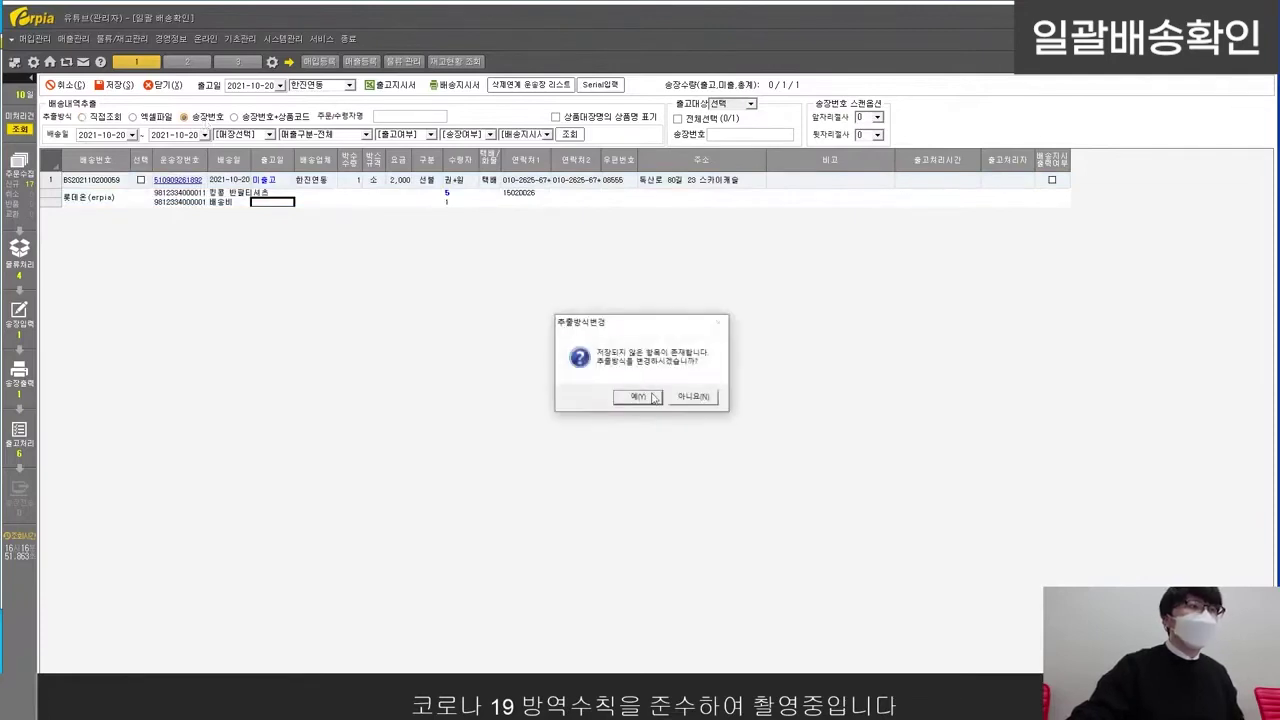
left_click(638, 394)
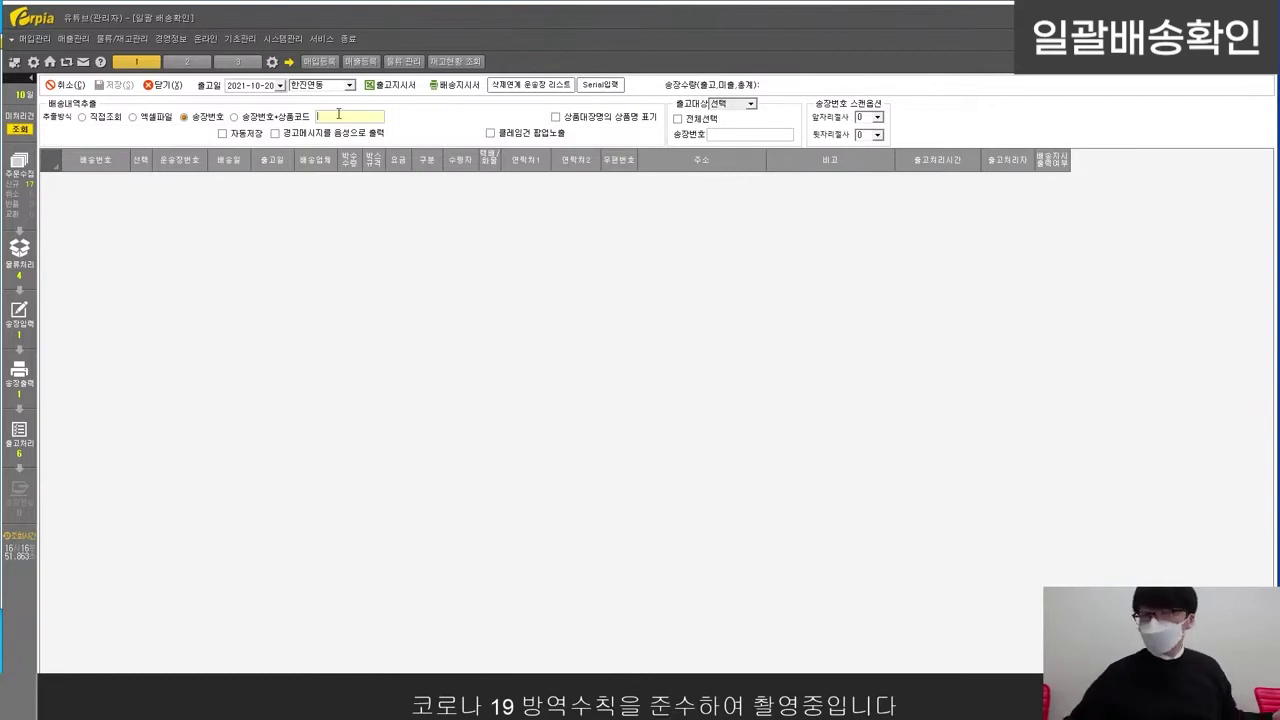
left_click(349, 86)
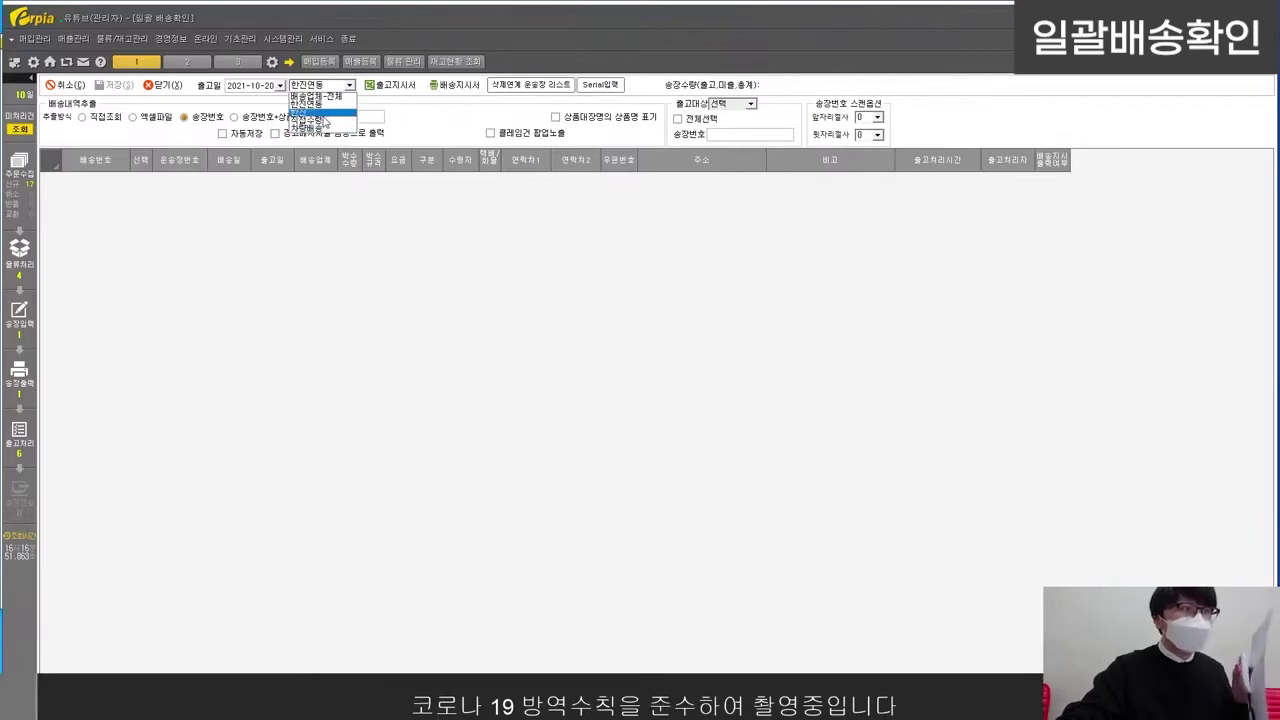
left_click(318, 112)
Step: Extract the 한진 delivery for release by entering its tracking number
left_click(377, 120)
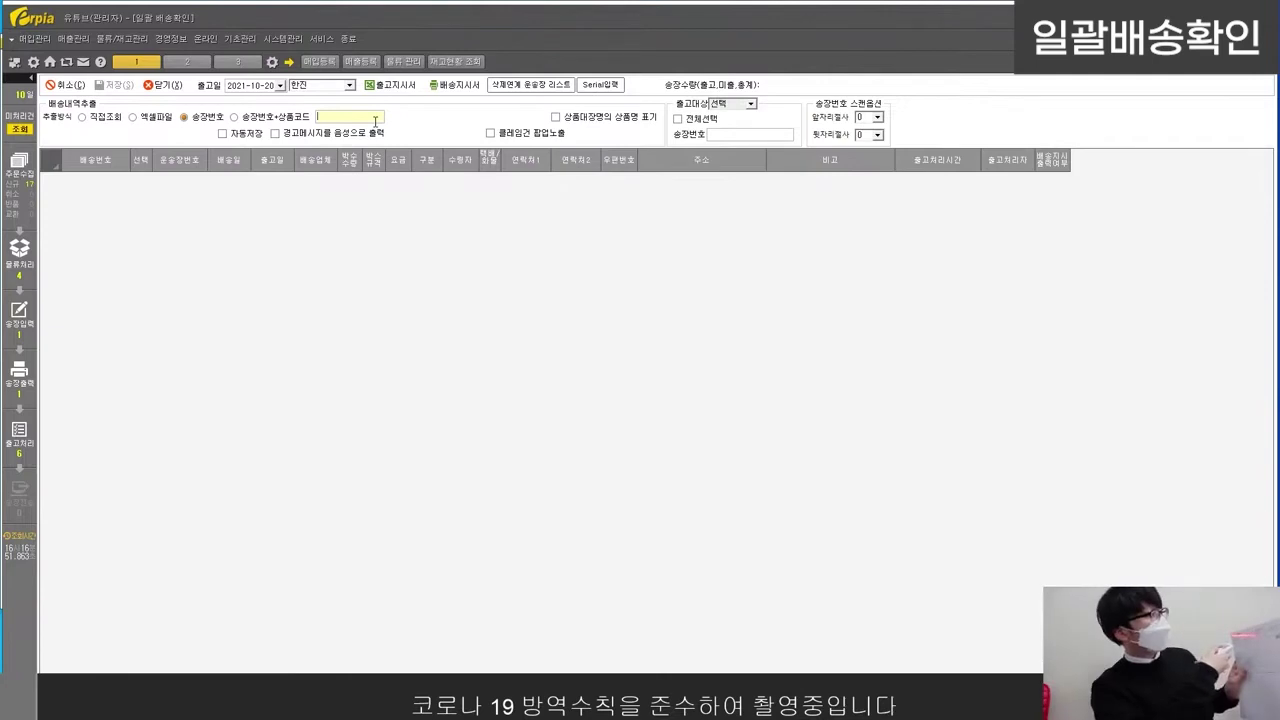
type("588762")
key("Return")
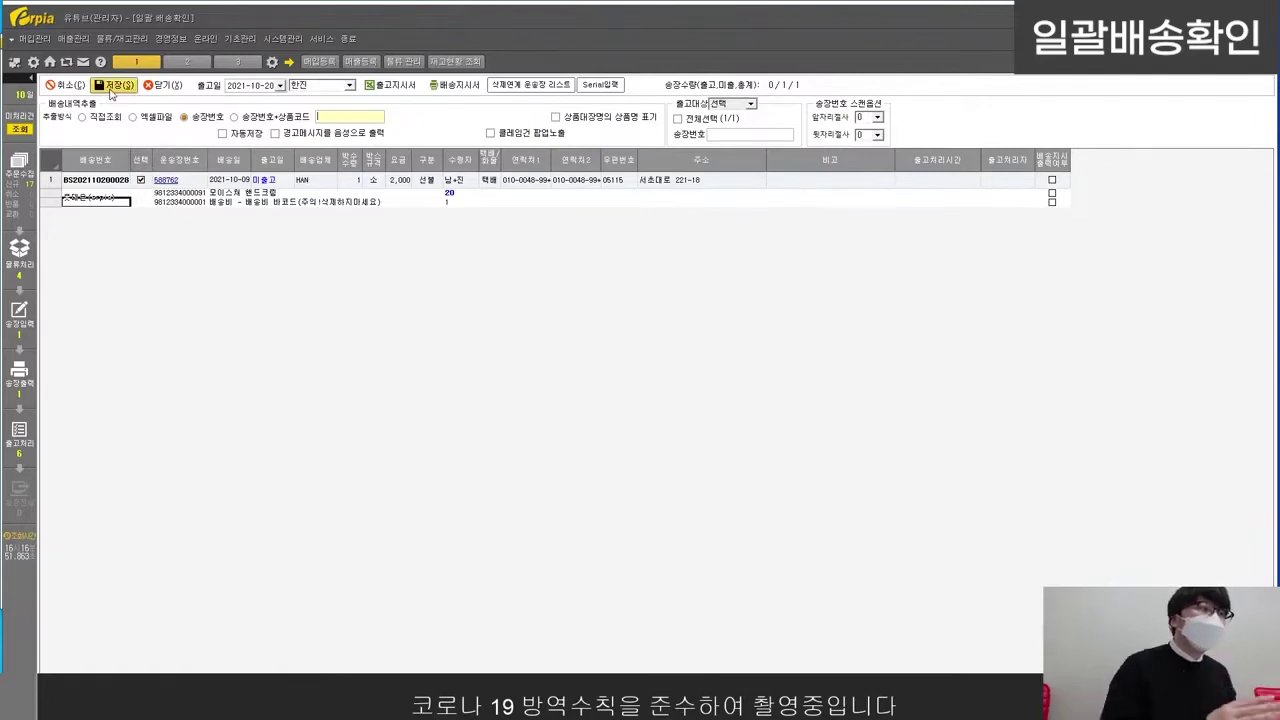
left_click(308, 194)
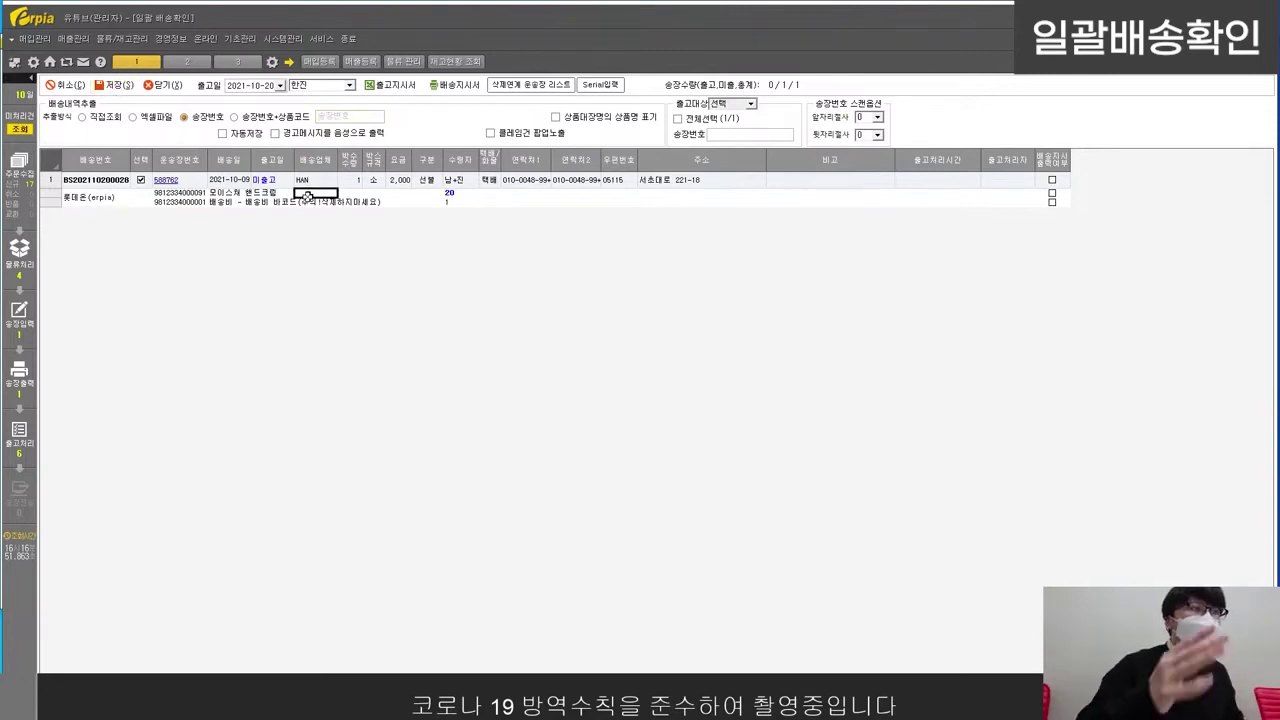
Step: Enable 자동저장, reset the 송장번호 extraction, and extract the same delivery again by entering its tracking number
left_click(241, 135)
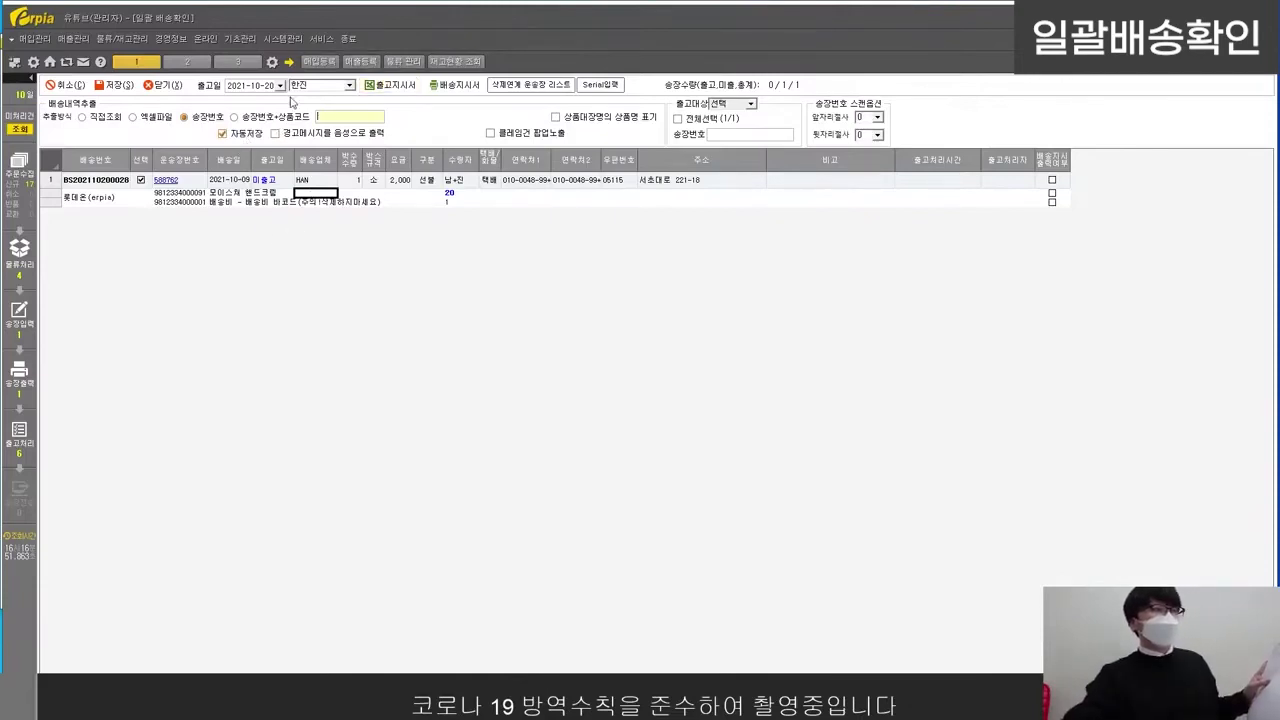
left_click(163, 118)
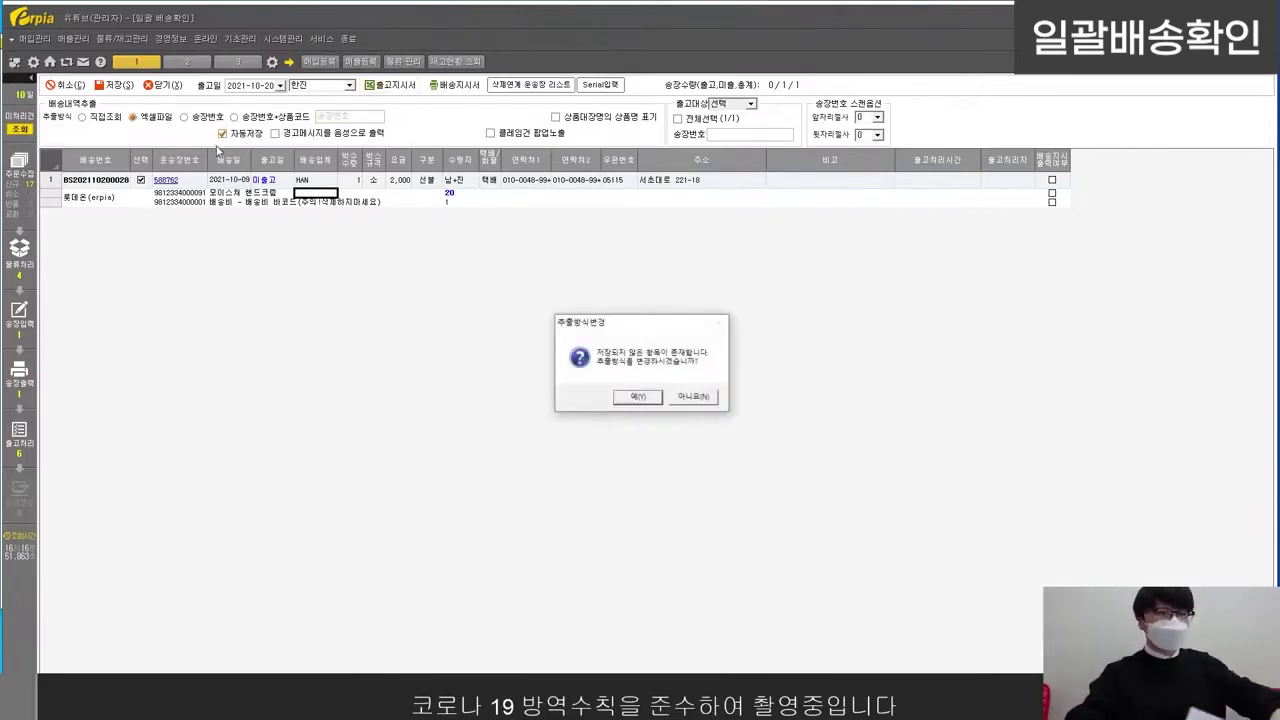
key("Return")
left_click(210, 118)
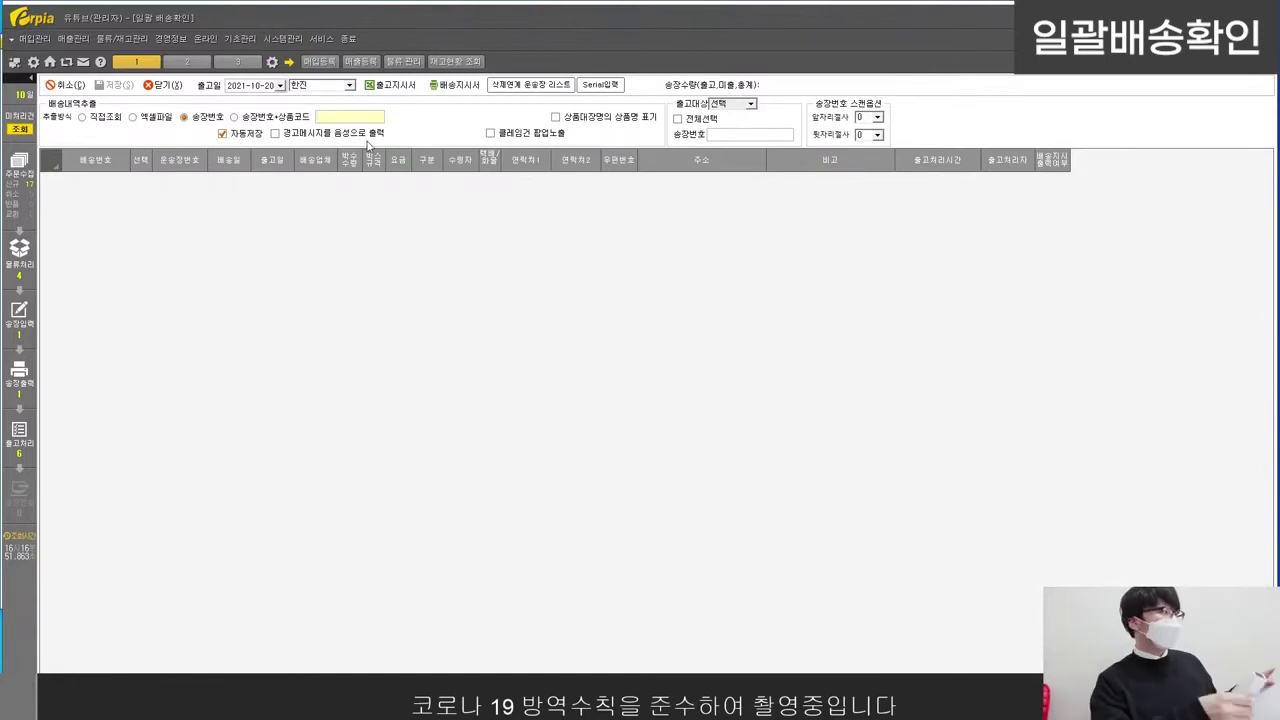
type("588762")
key("Return")
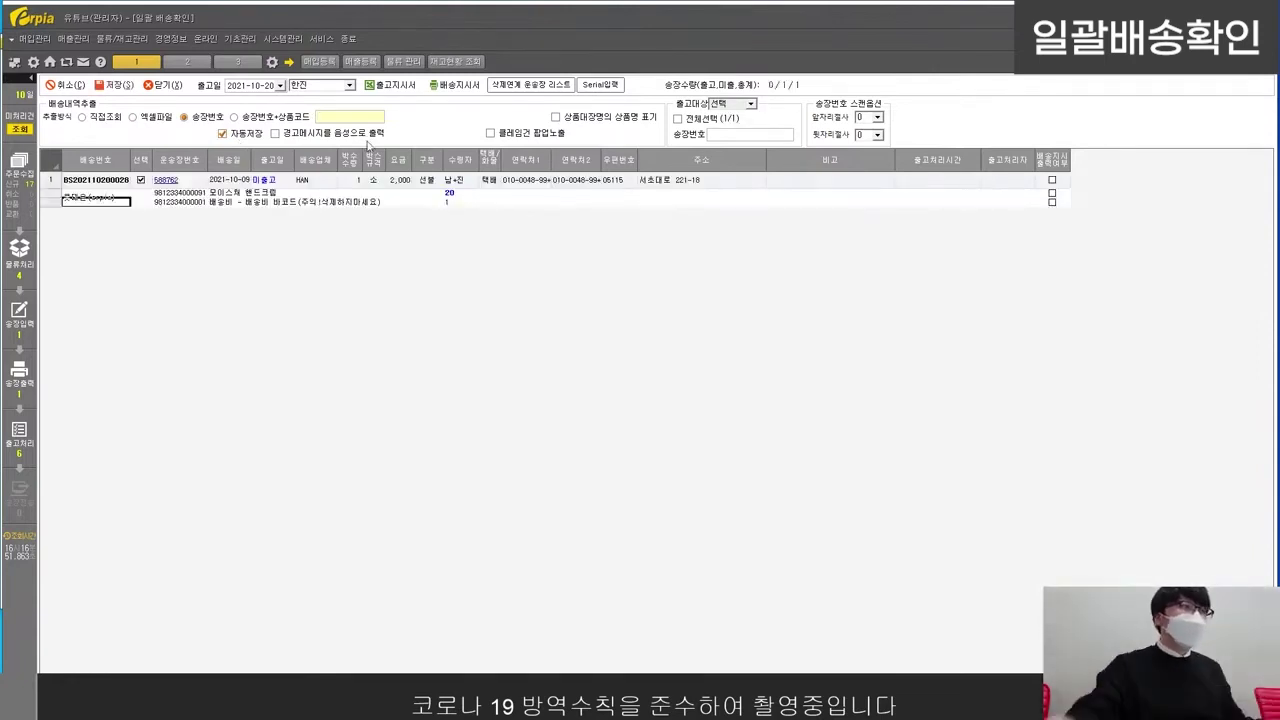
Step: Change the 추출방식 to 송장번호+상품코드, discarding the unsaved rows, and turn off 자동저장
left_click(314, 191)
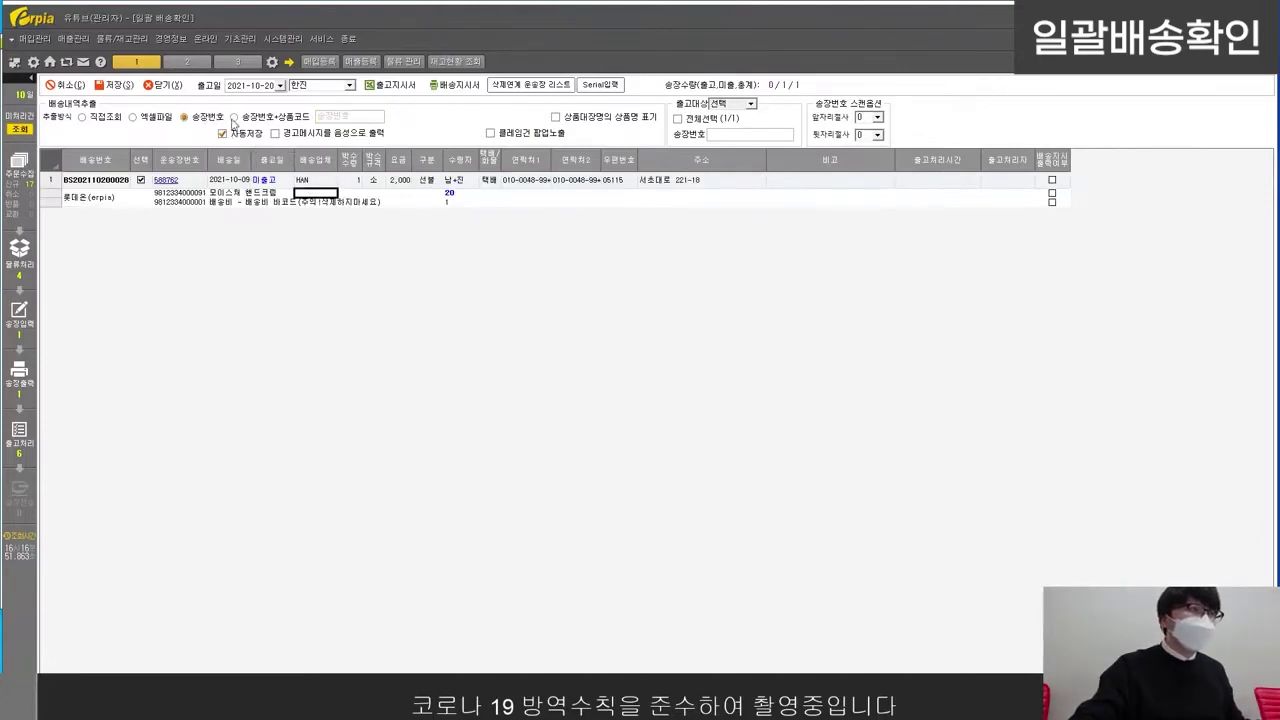
left_click(234, 118)
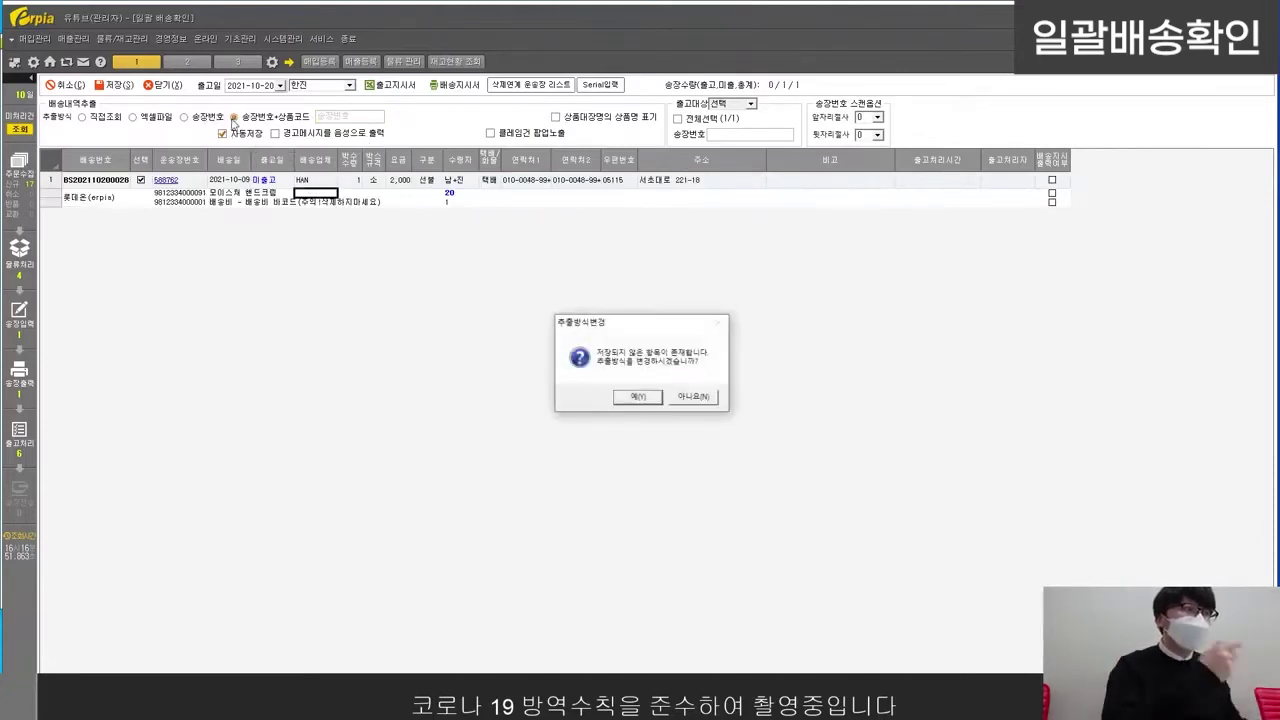
left_click(637, 397)
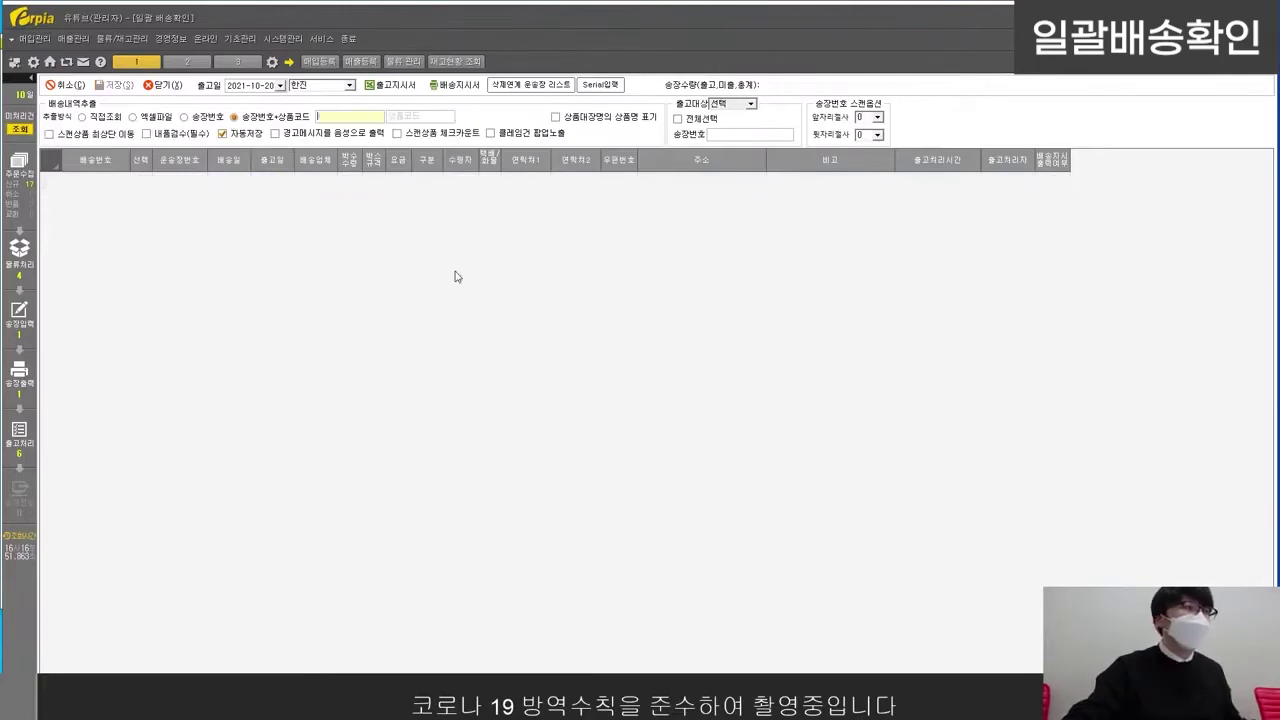
left_click(252, 137)
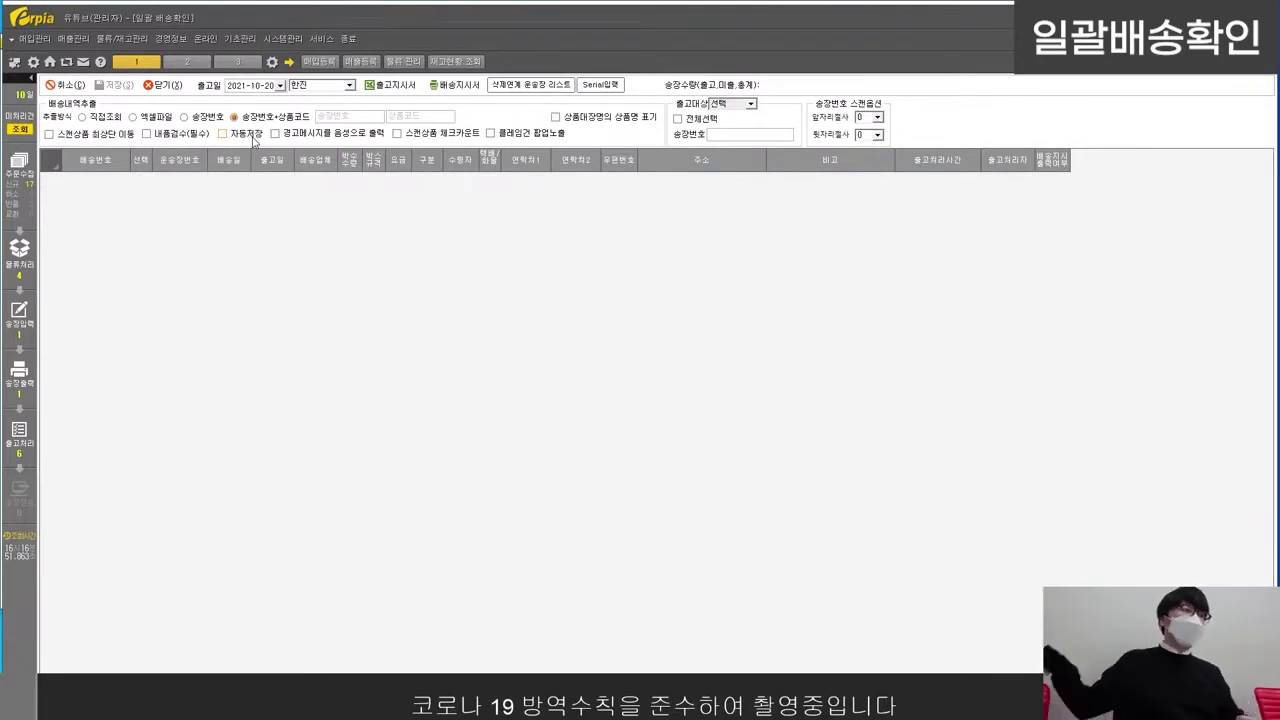
Step: Extract the 한진 delivery containing 멀티 구미 비타민 by entering its tracking number
left_click(342, 117)
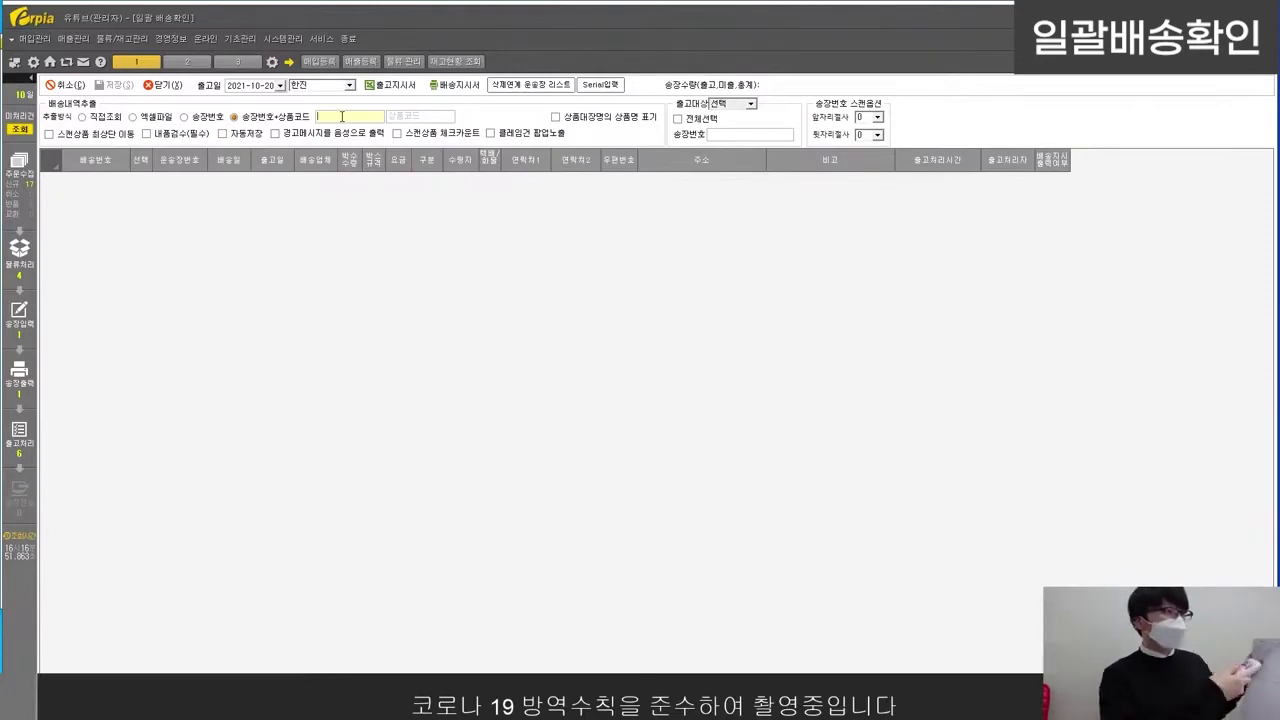
type("588761")
key("Return")
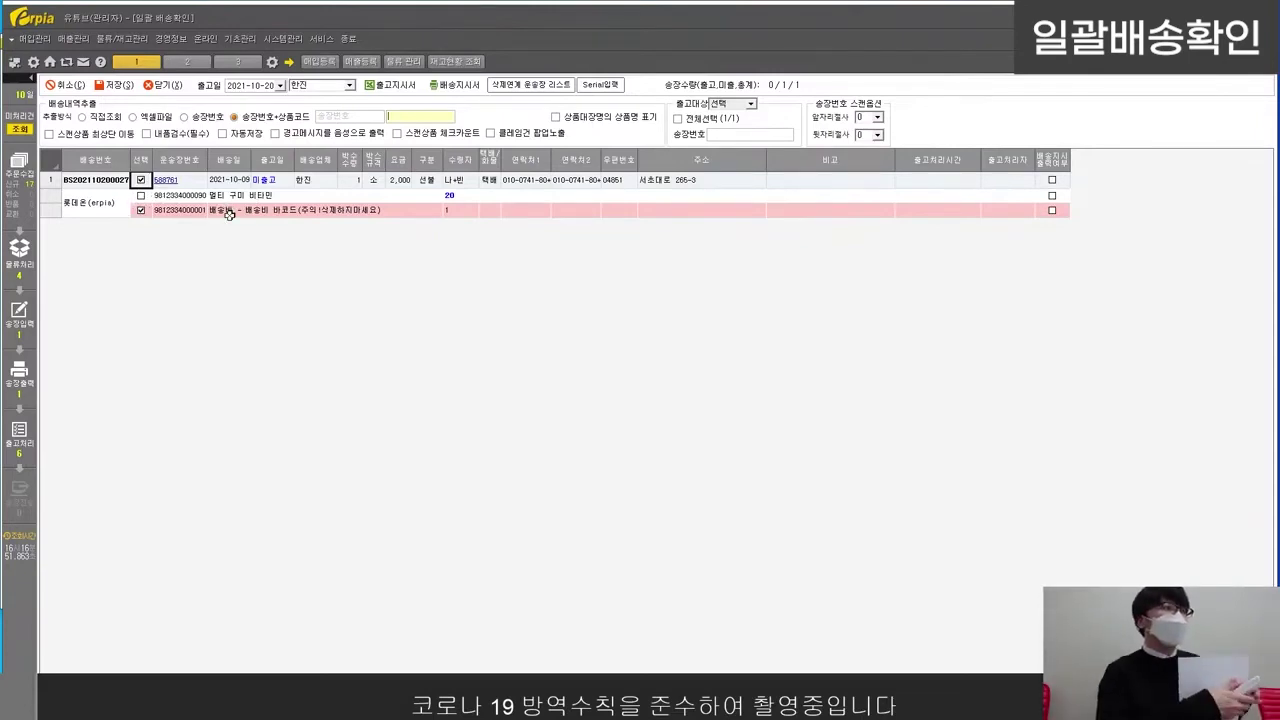
type("9812334000090")
key("Return")
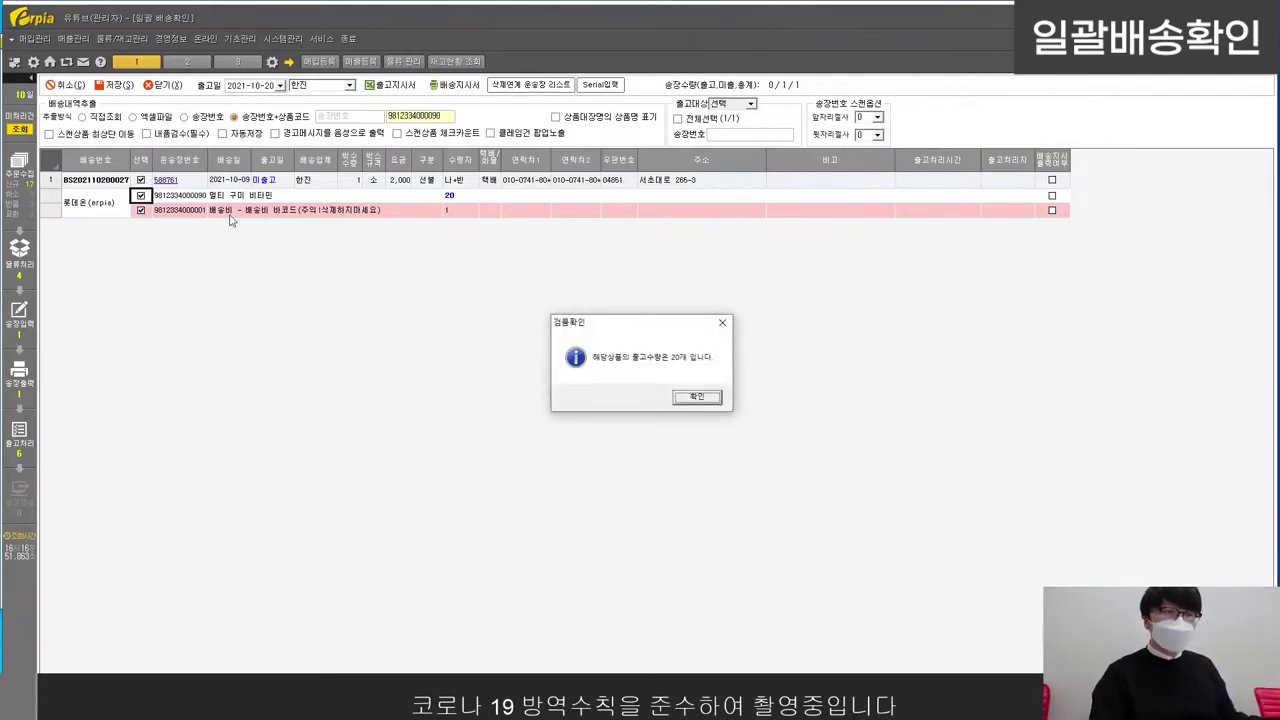
key("Return")
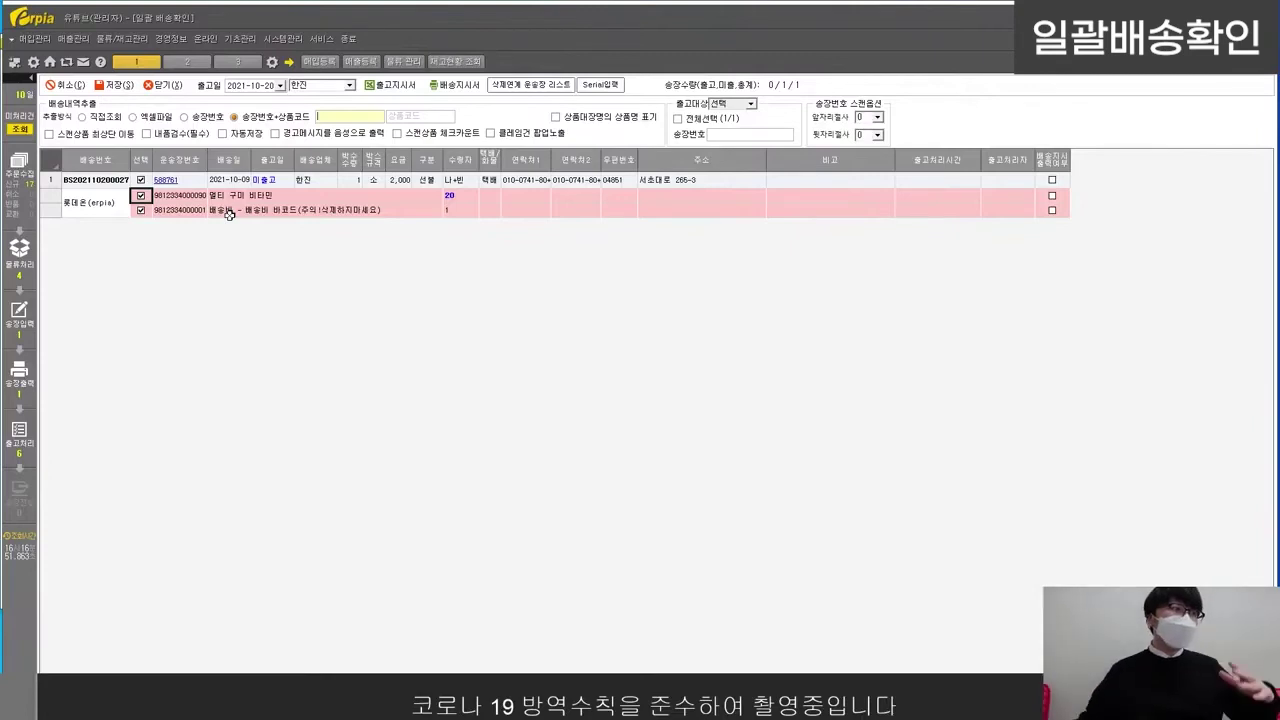
left_click(124, 86)
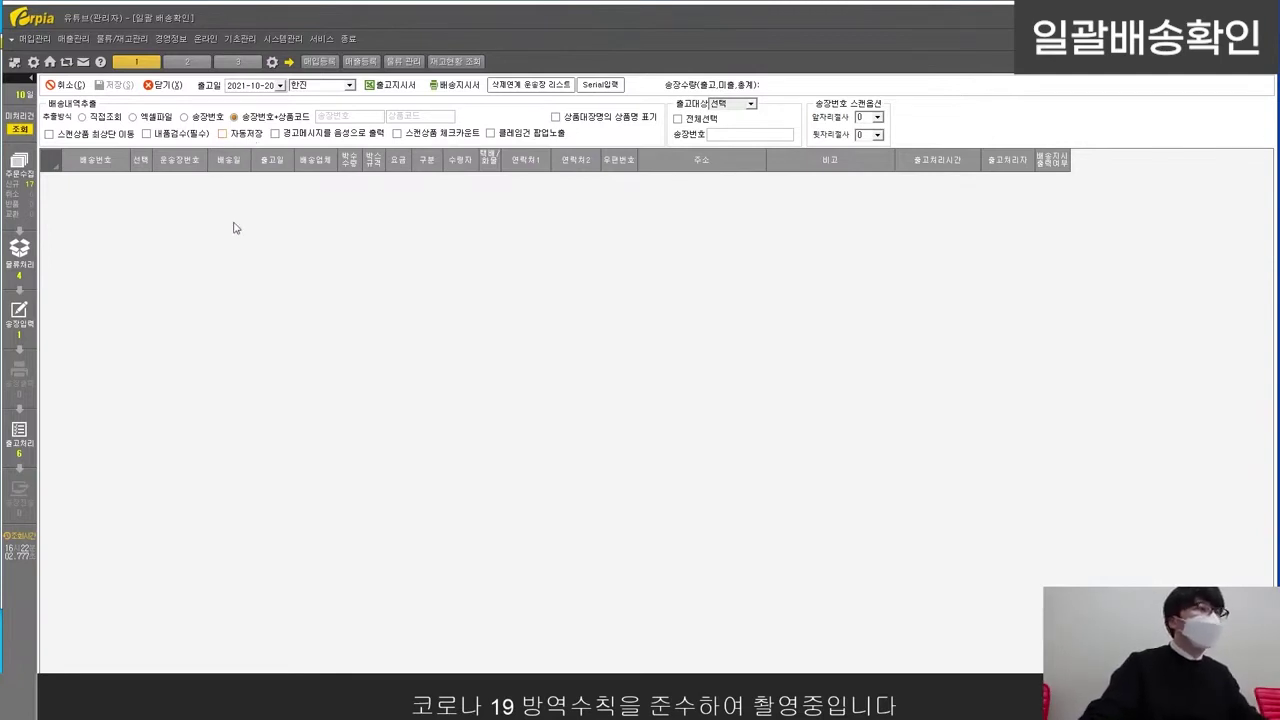
Step: Open 운송장번호 전송 from the online functions and maximise its window
left_click(145, 40)
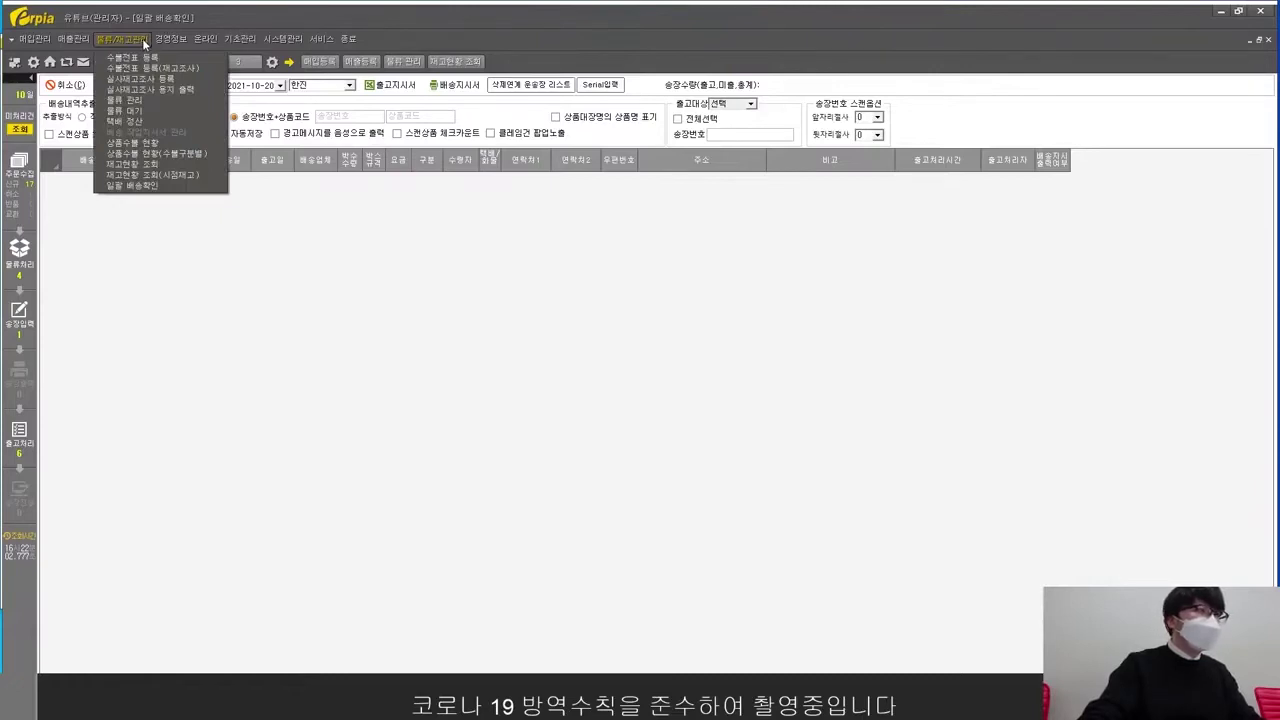
mouse_move(205, 42)
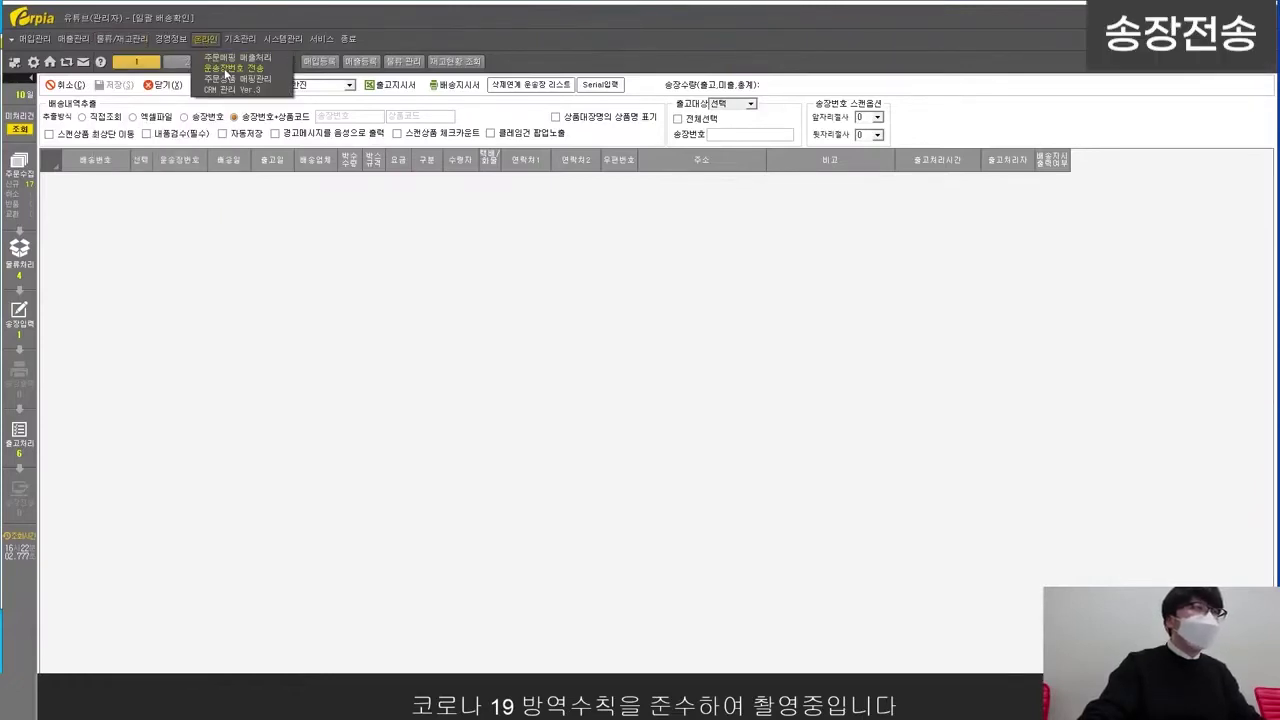
left_click(226, 69)
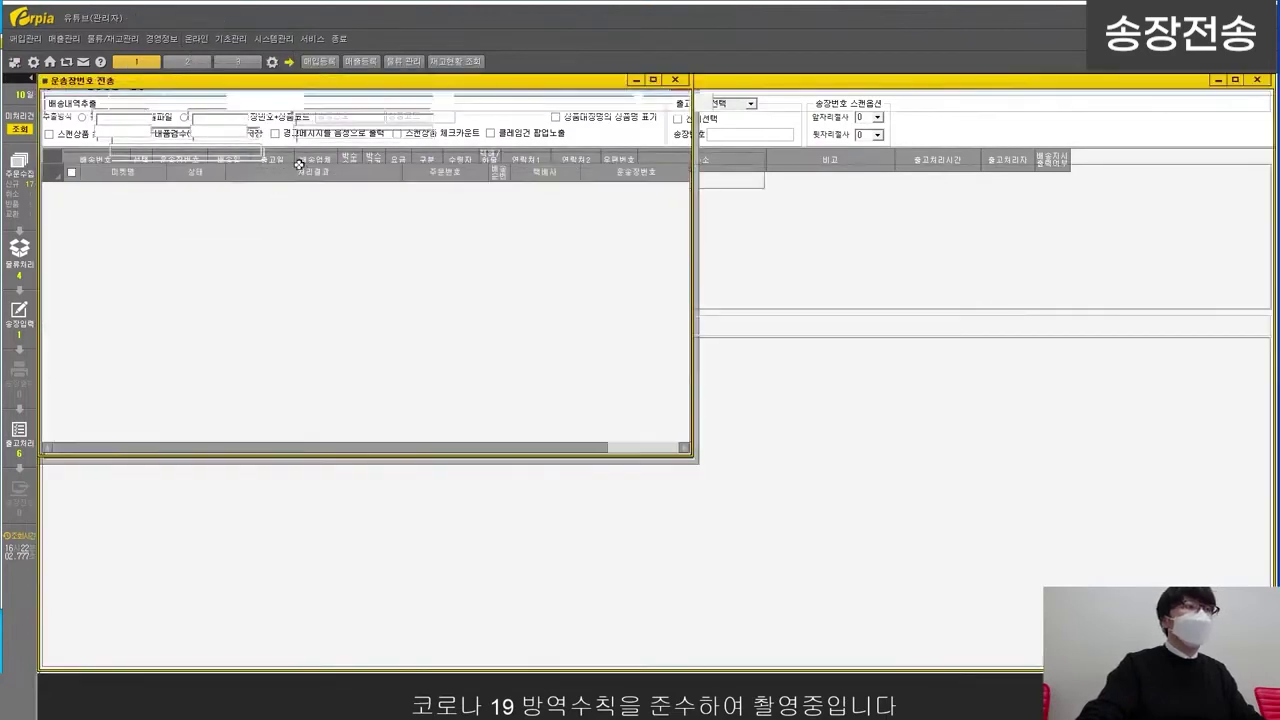
left_click(652, 79)
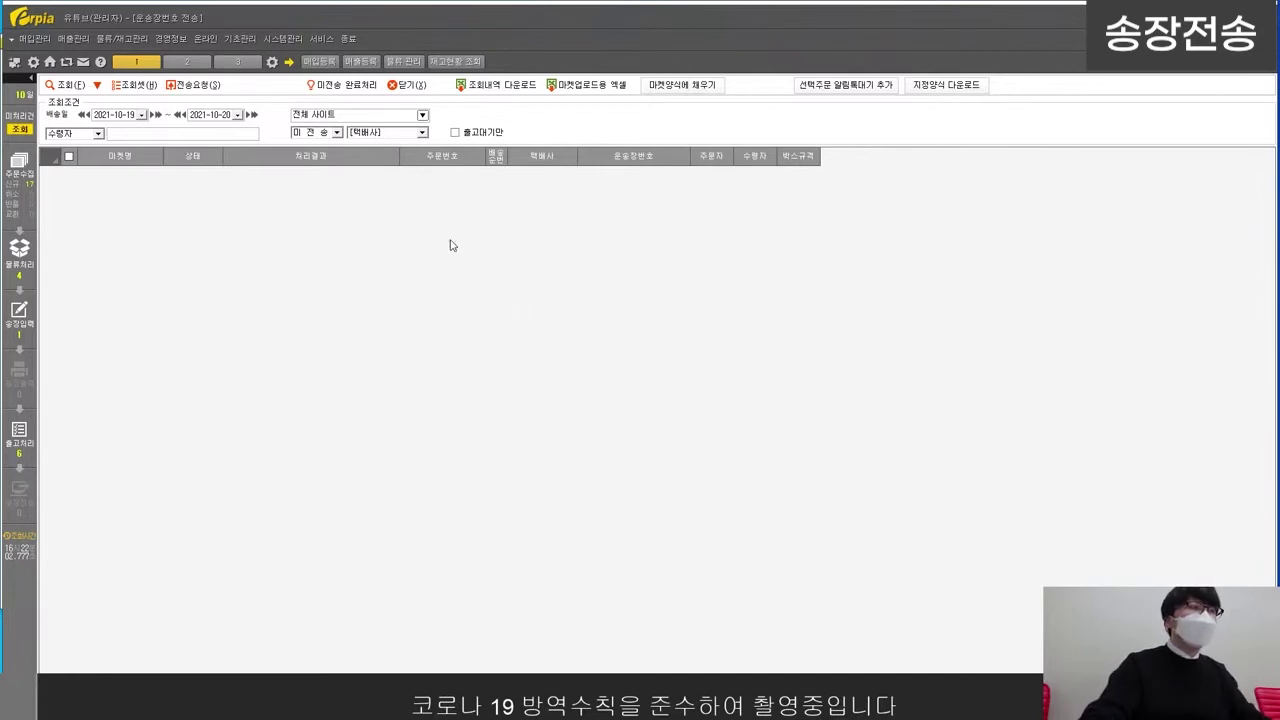
Step: Query the untransmitted waybills with delivery dates from 2021-10-01 to 2021-10-20
left_click(64, 85)
left_click(130, 115)
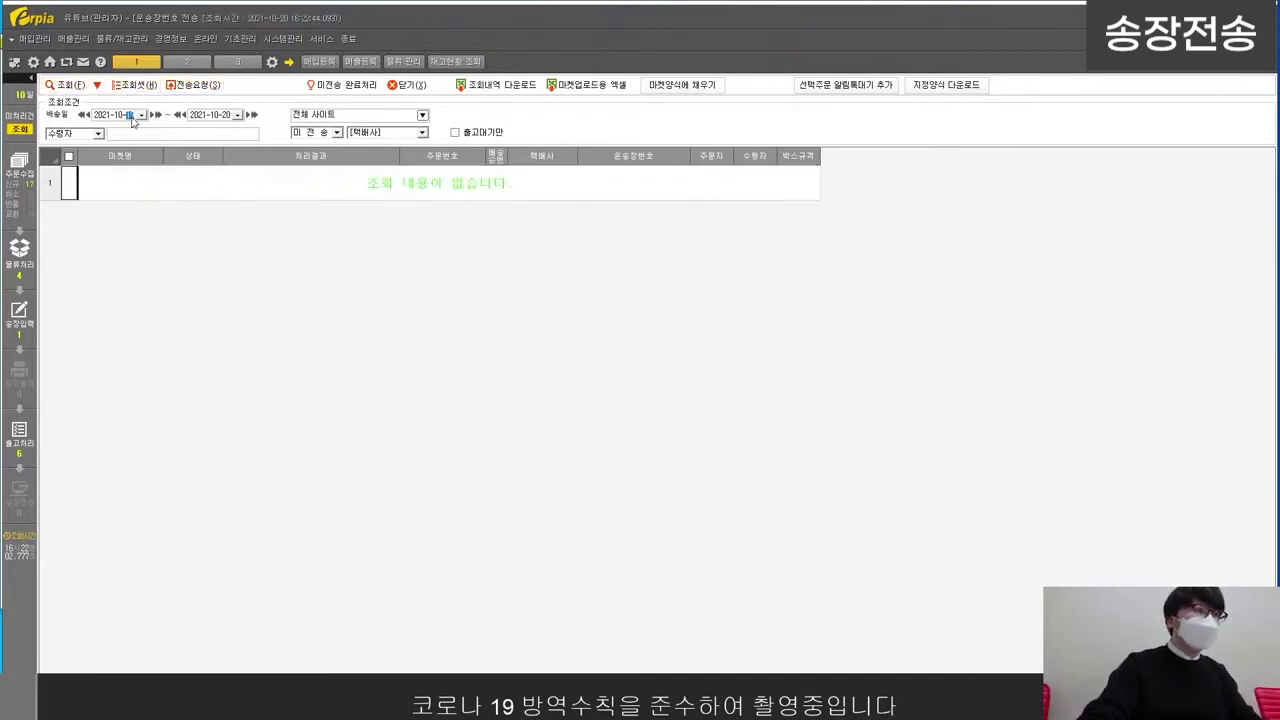
type("01")
left_click(64, 85)
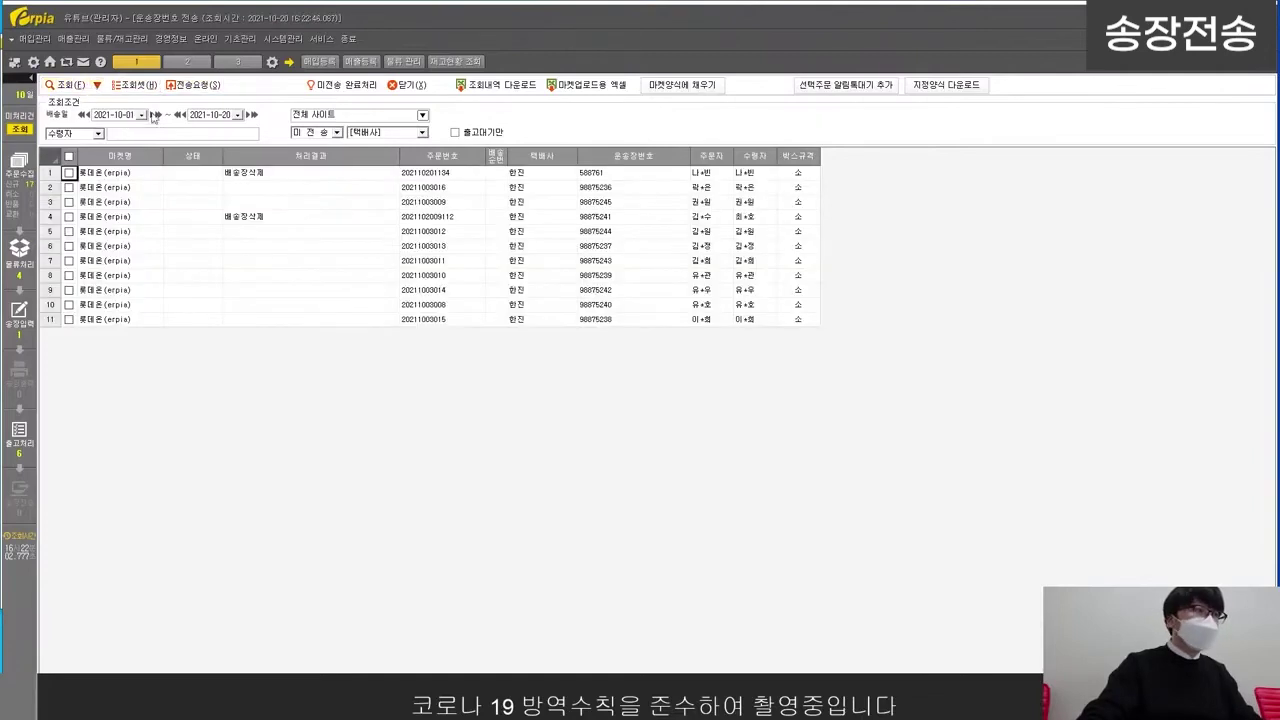
left_click(186, 200)
left_click(68, 187)
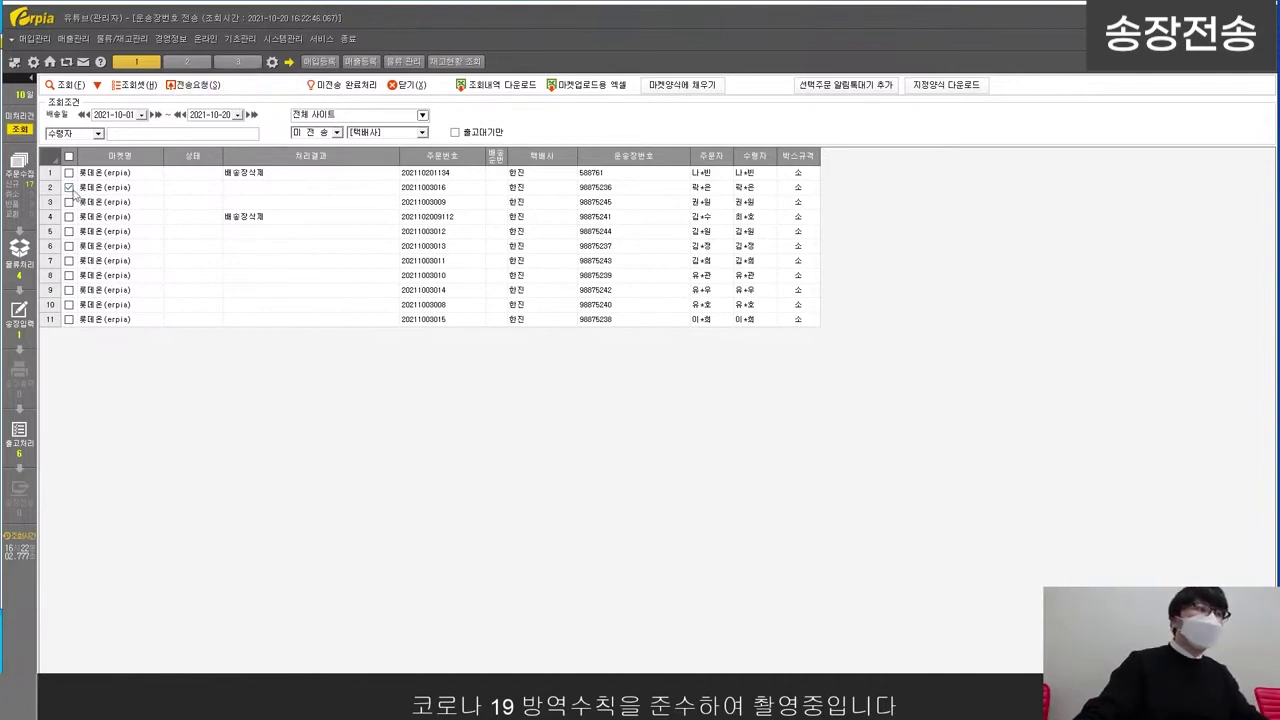
left_click(106, 189)
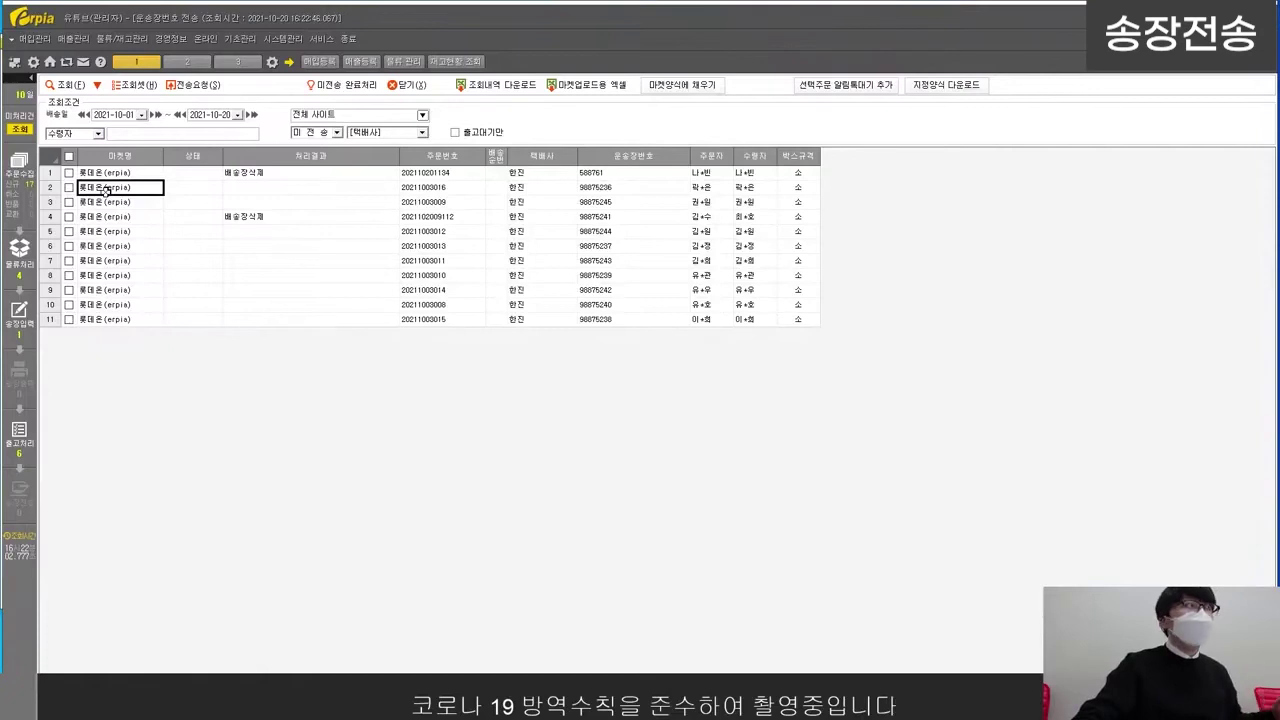
left_click(326, 201)
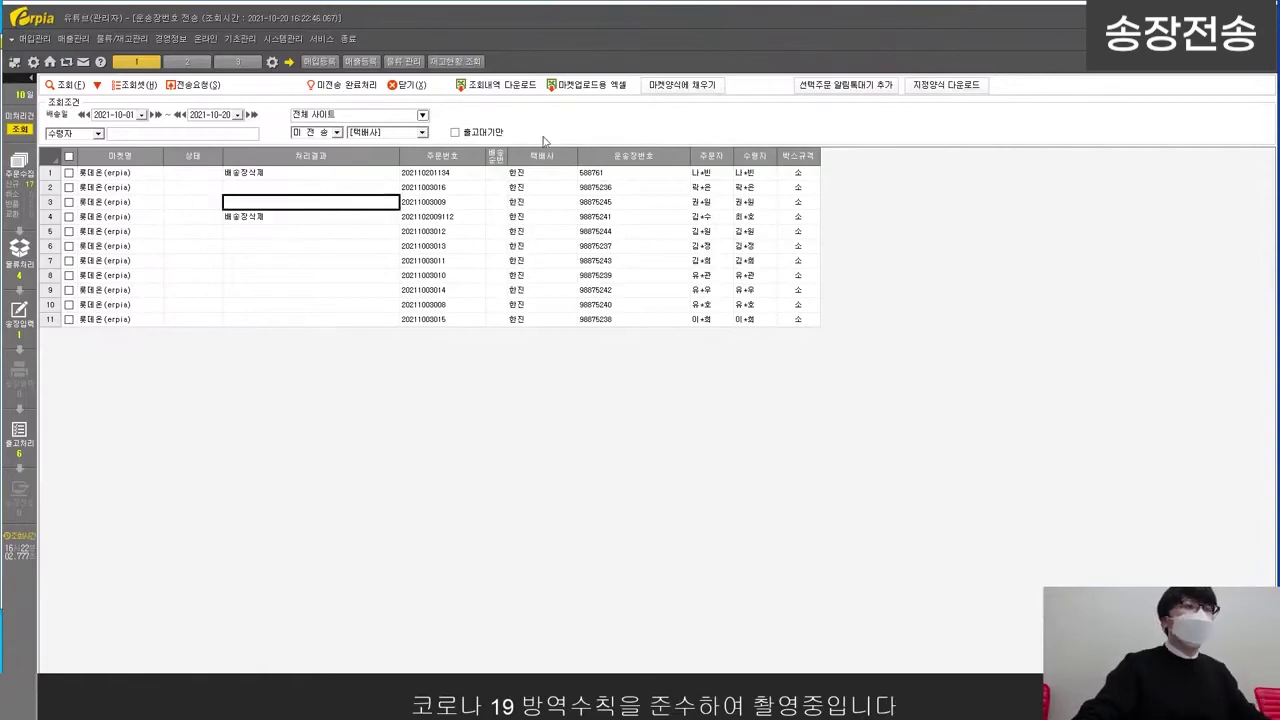
Step: Examine the market-specific 송장양식 list offered for the 마켓업로드용 엑셀 export and close it without choosing one
left_click(588, 87)
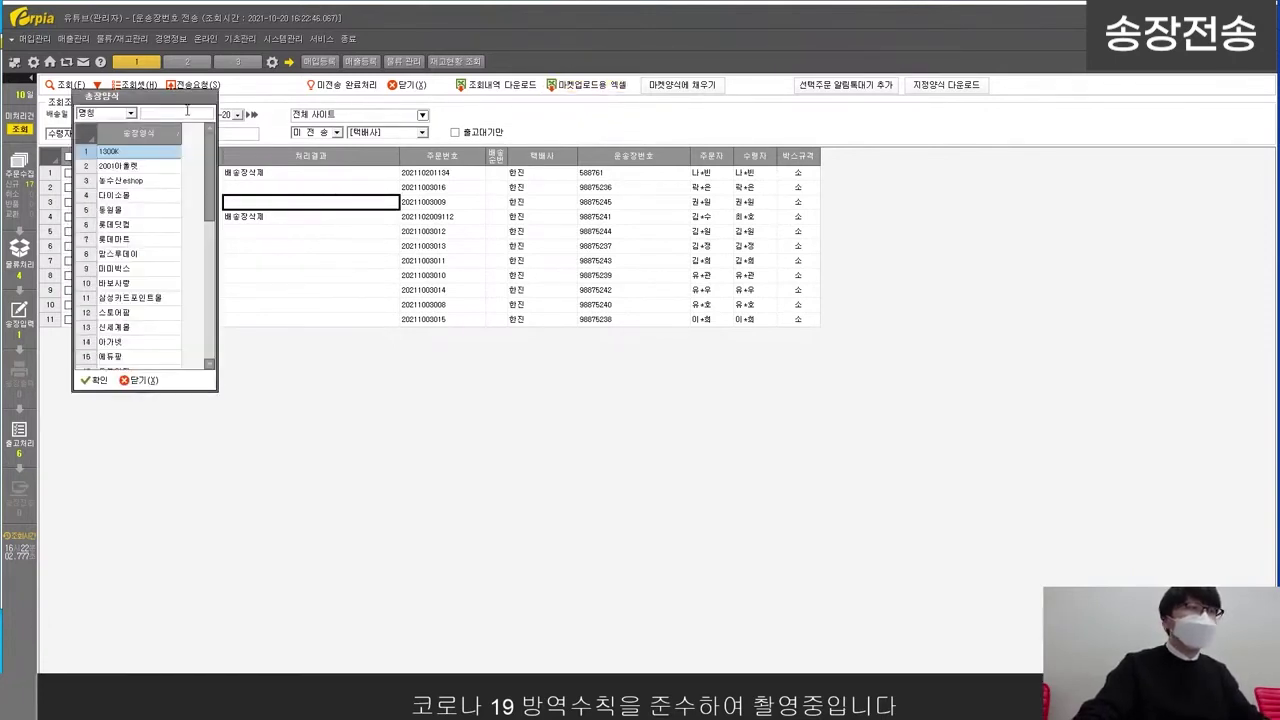
left_click_drag(152, 100, 483, 104)
scroll(479, 198, "down", 4)
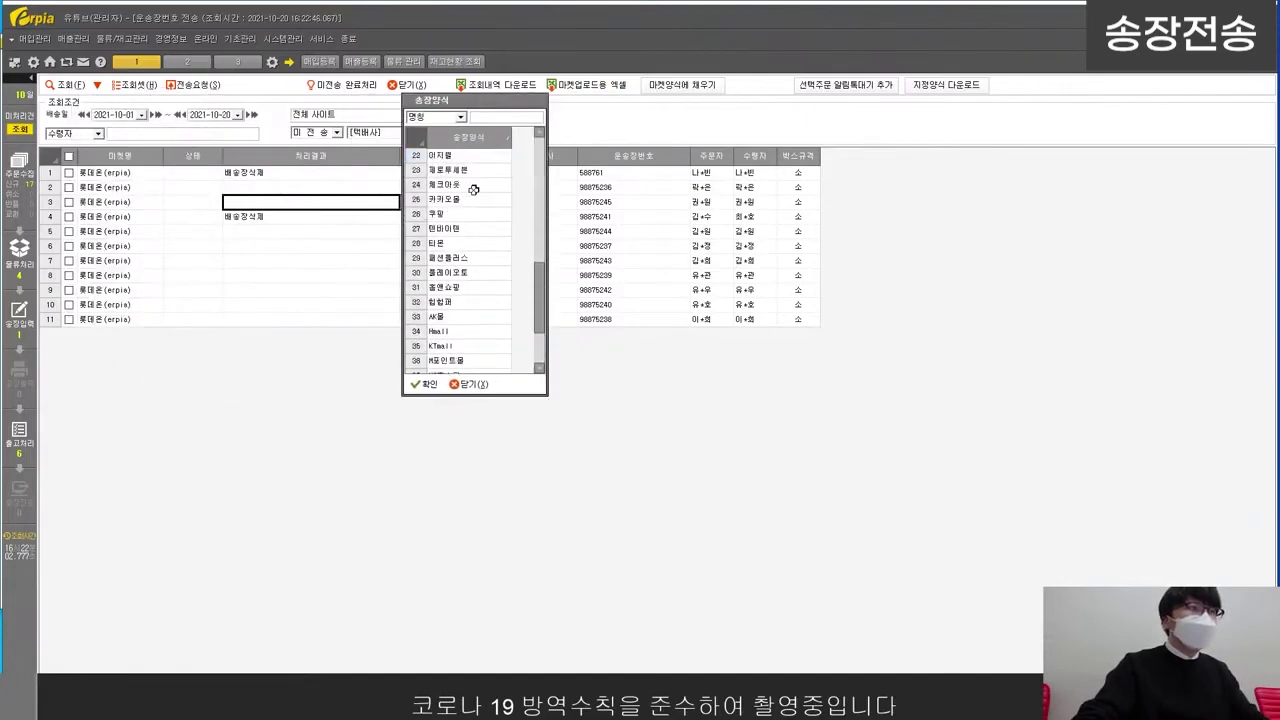
scroll(479, 198, "up", 4)
left_click(478, 199)
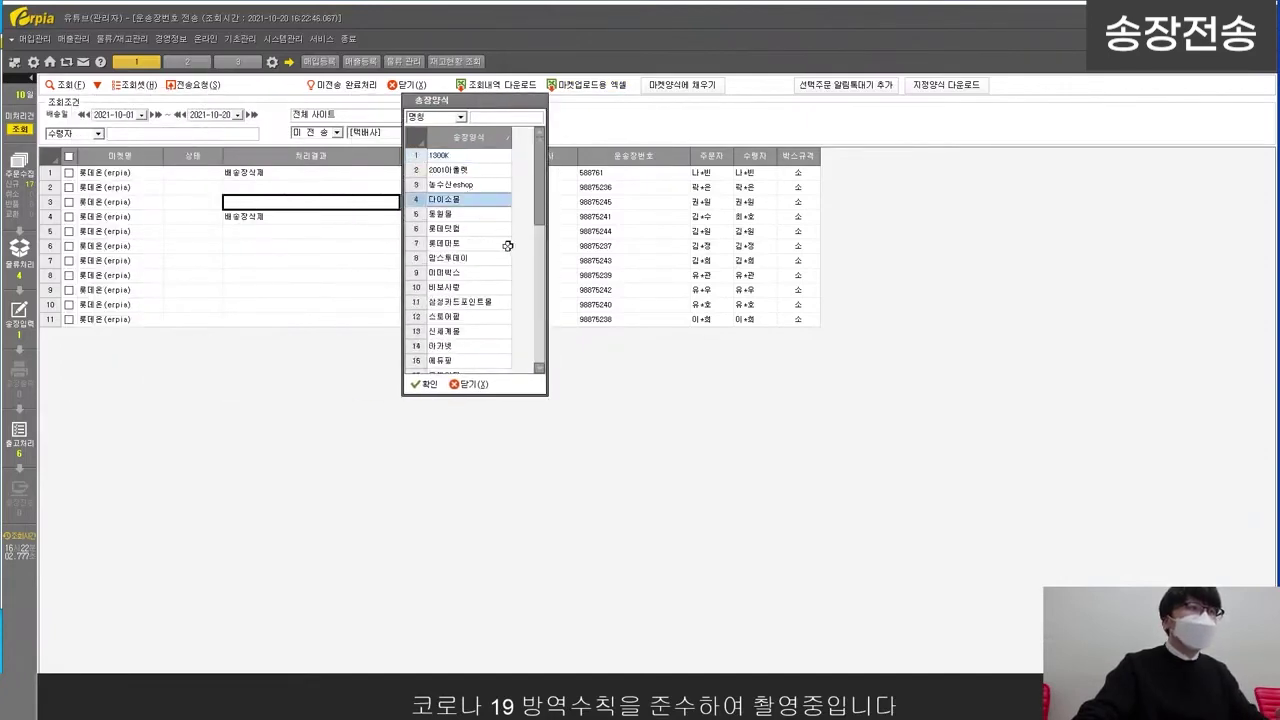
left_click(479, 213)
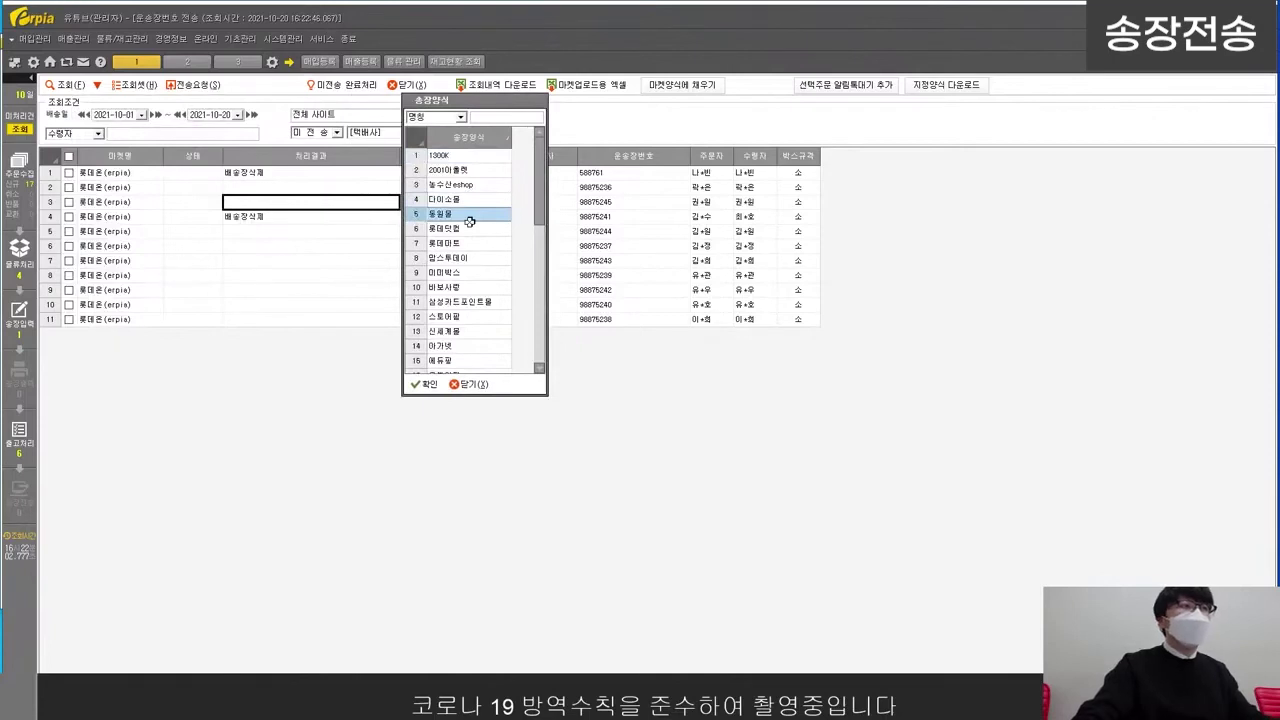
scroll(462, 238, "down", 3)
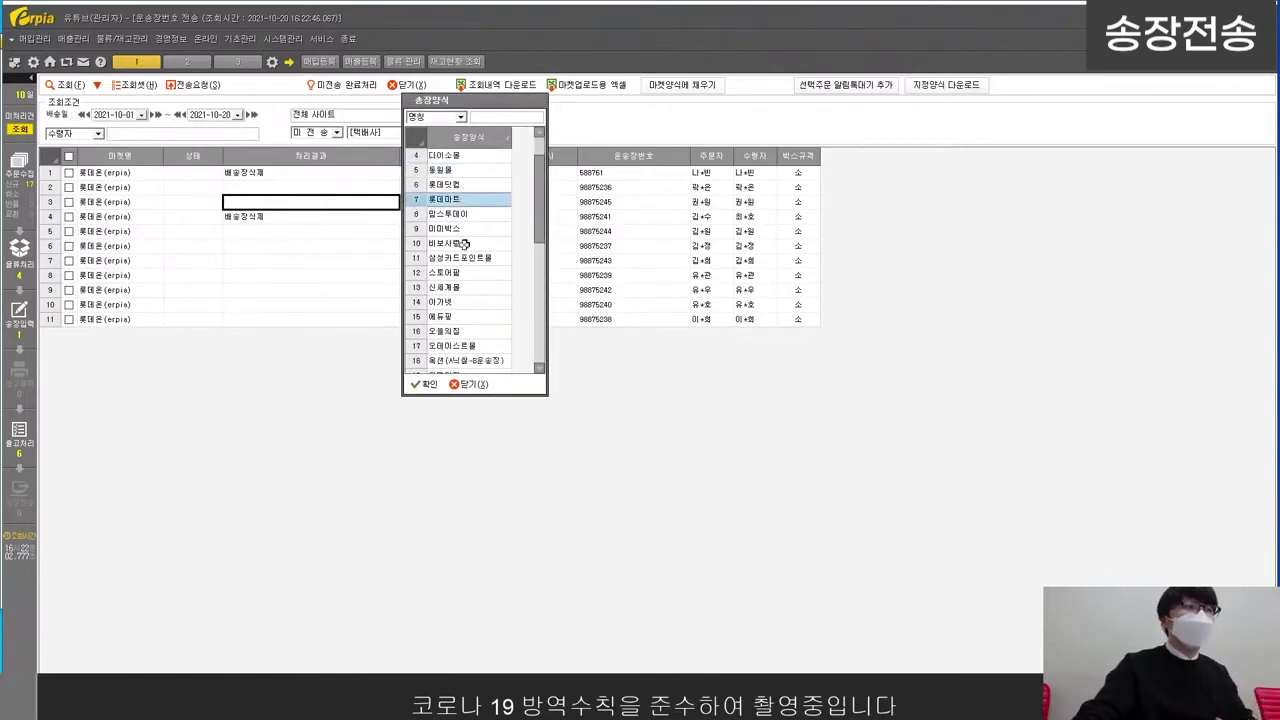
left_click(465, 246)
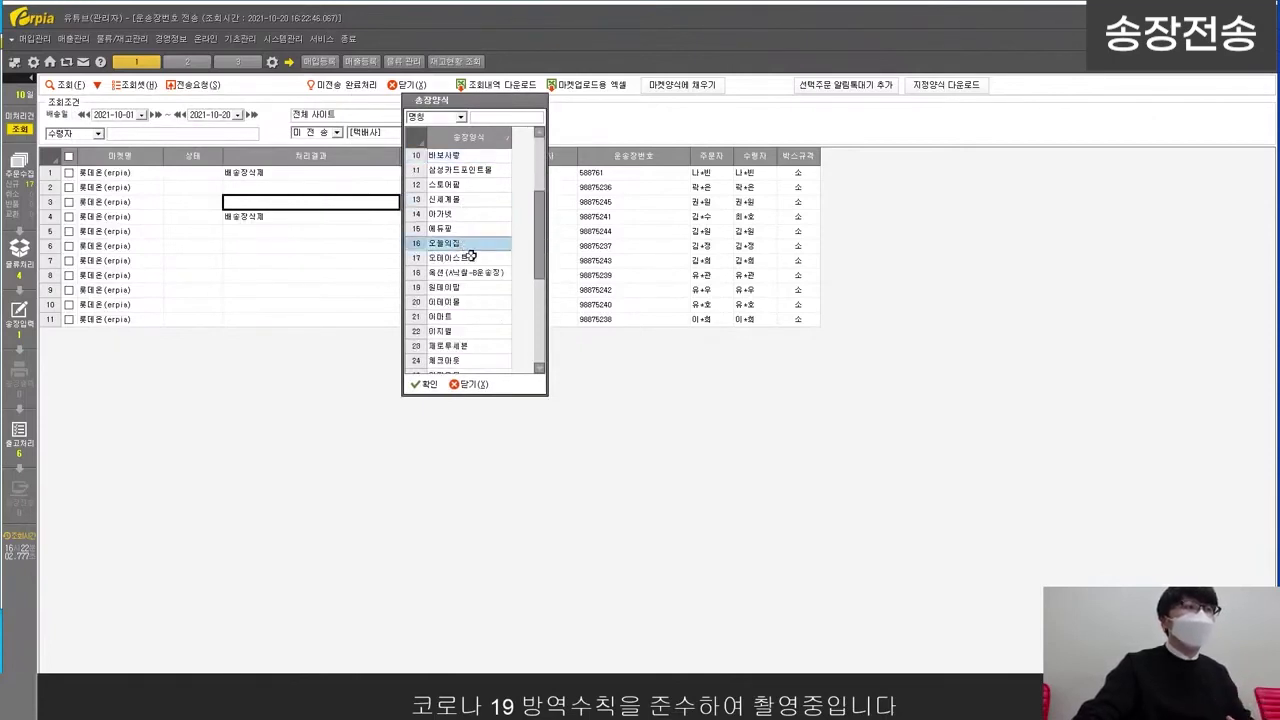
left_click(471, 259)
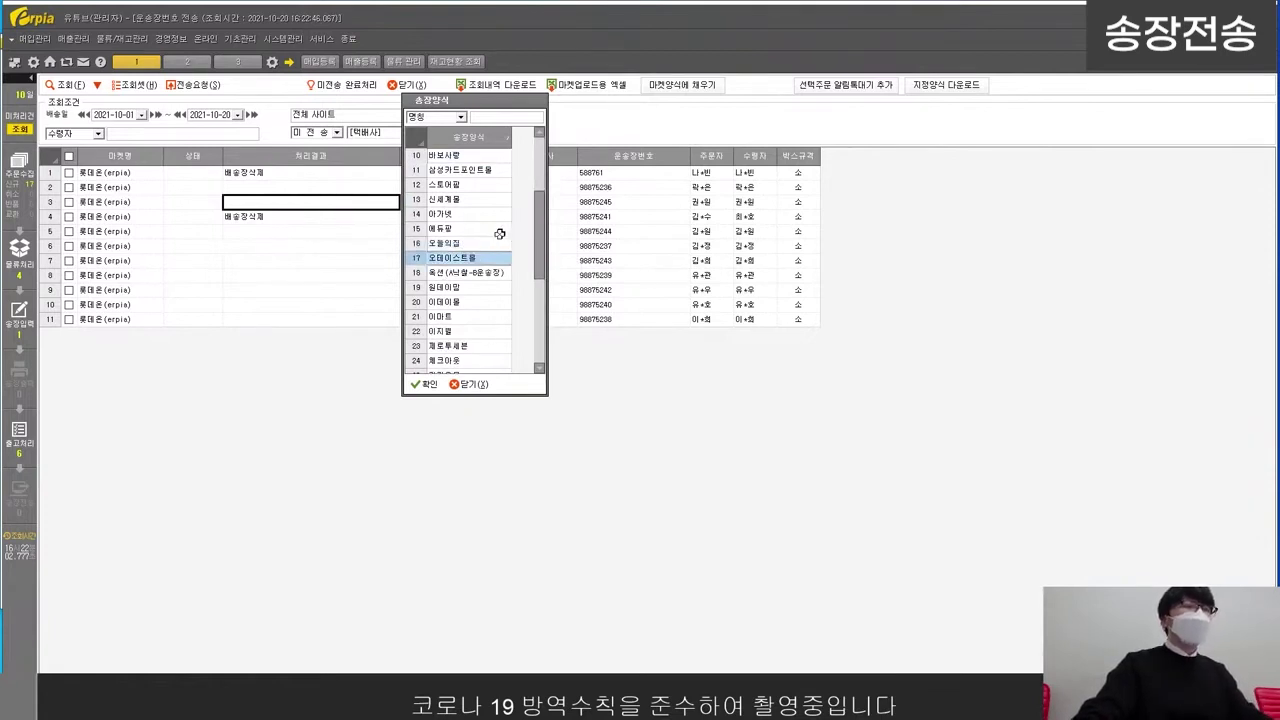
scroll(499, 233, "down", 4)
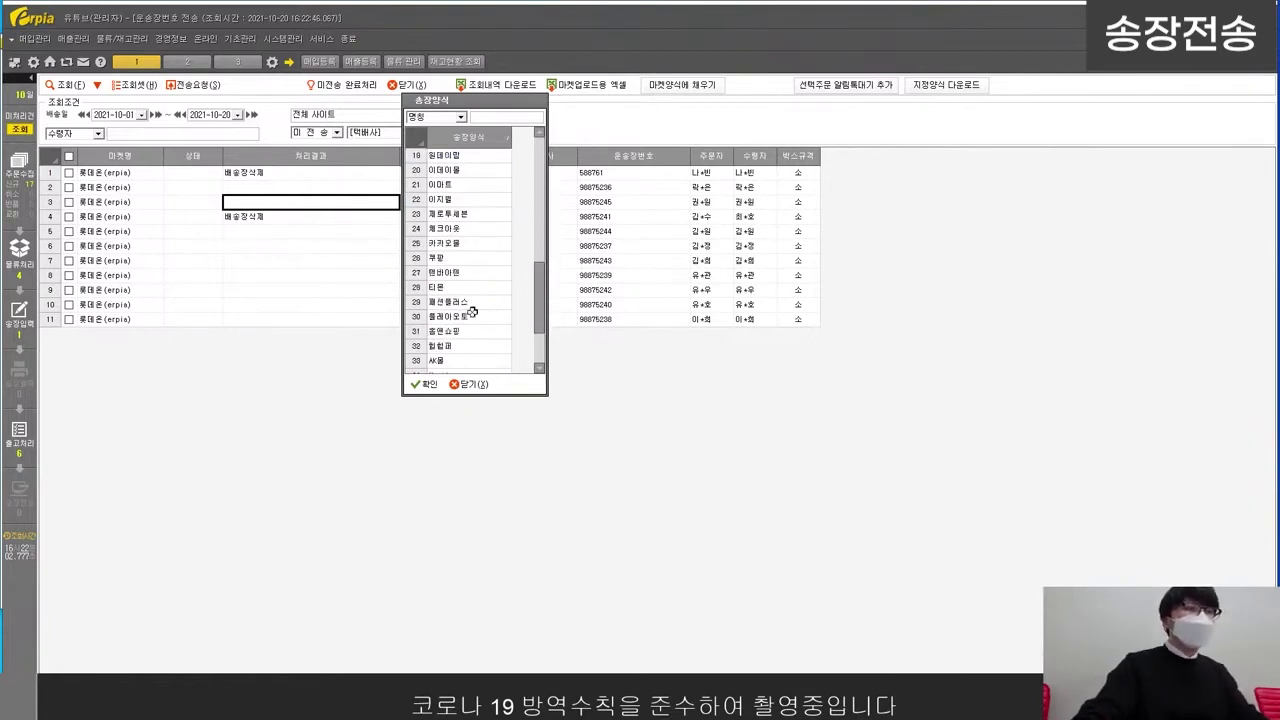
left_click(472, 385)
left_click(542, 247)
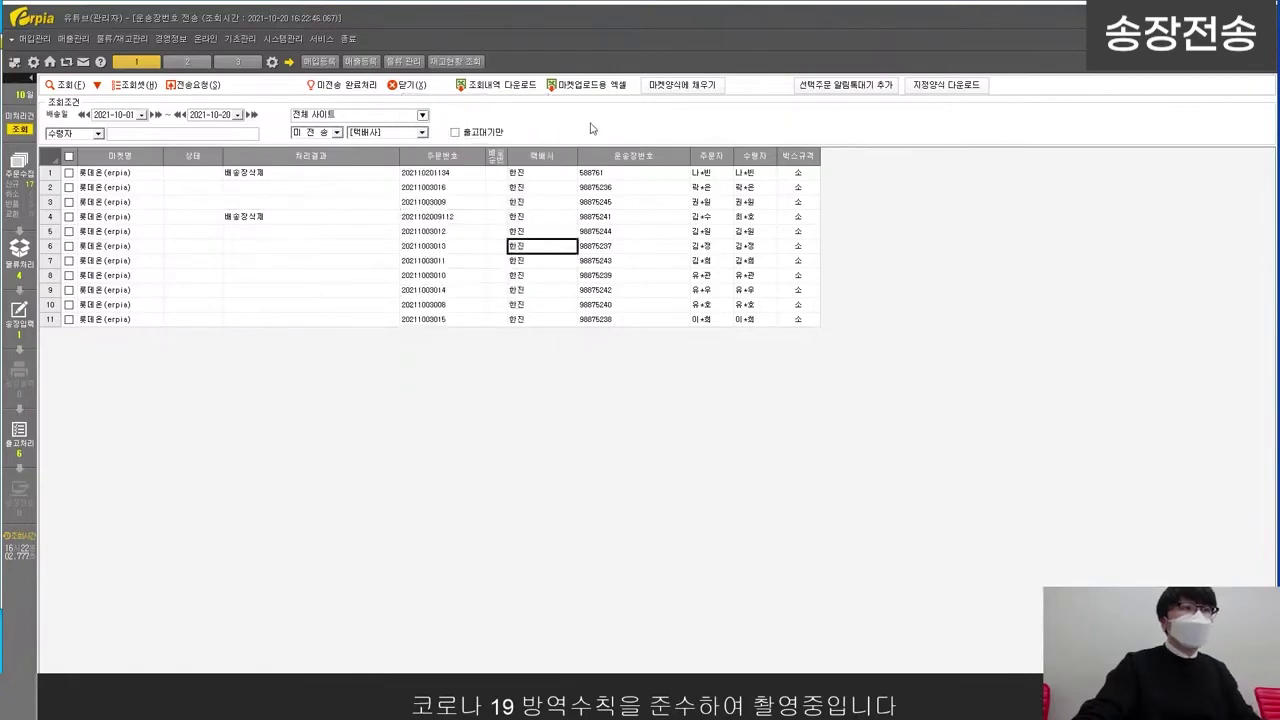
left_click(614, 87)
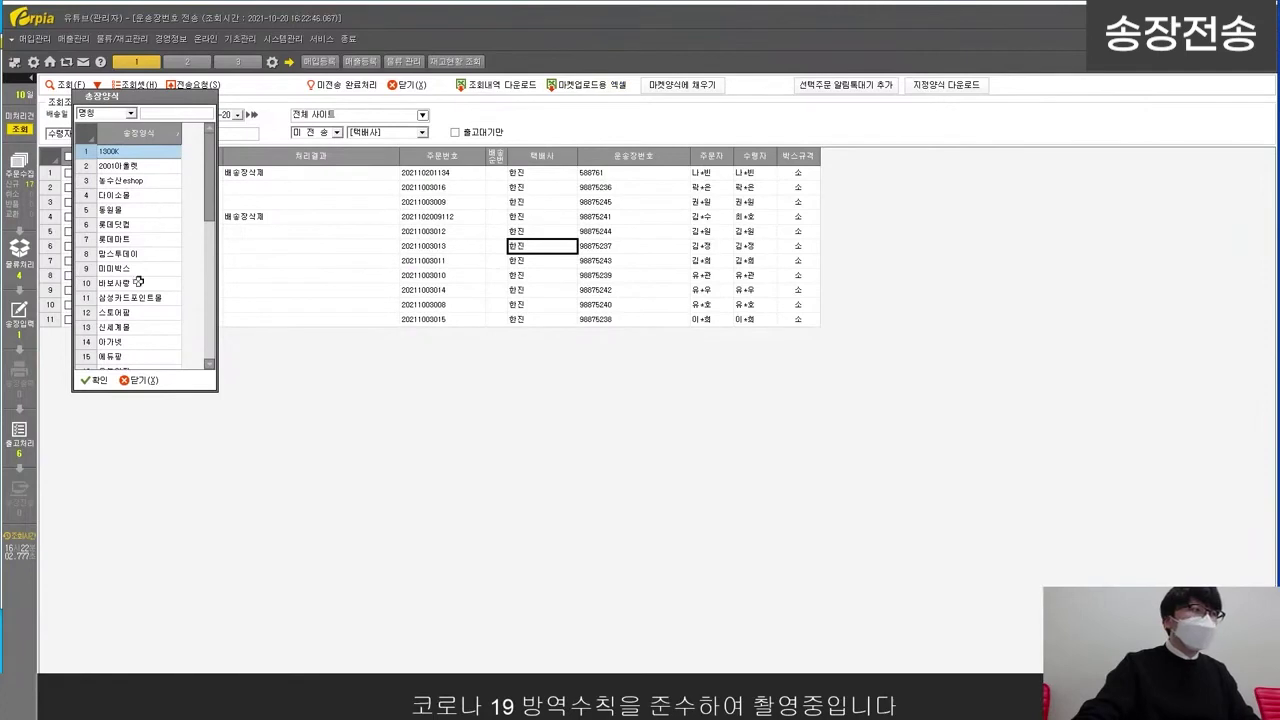
scroll(138, 280, "down", 1)
scroll(175, 230, "up", 1)
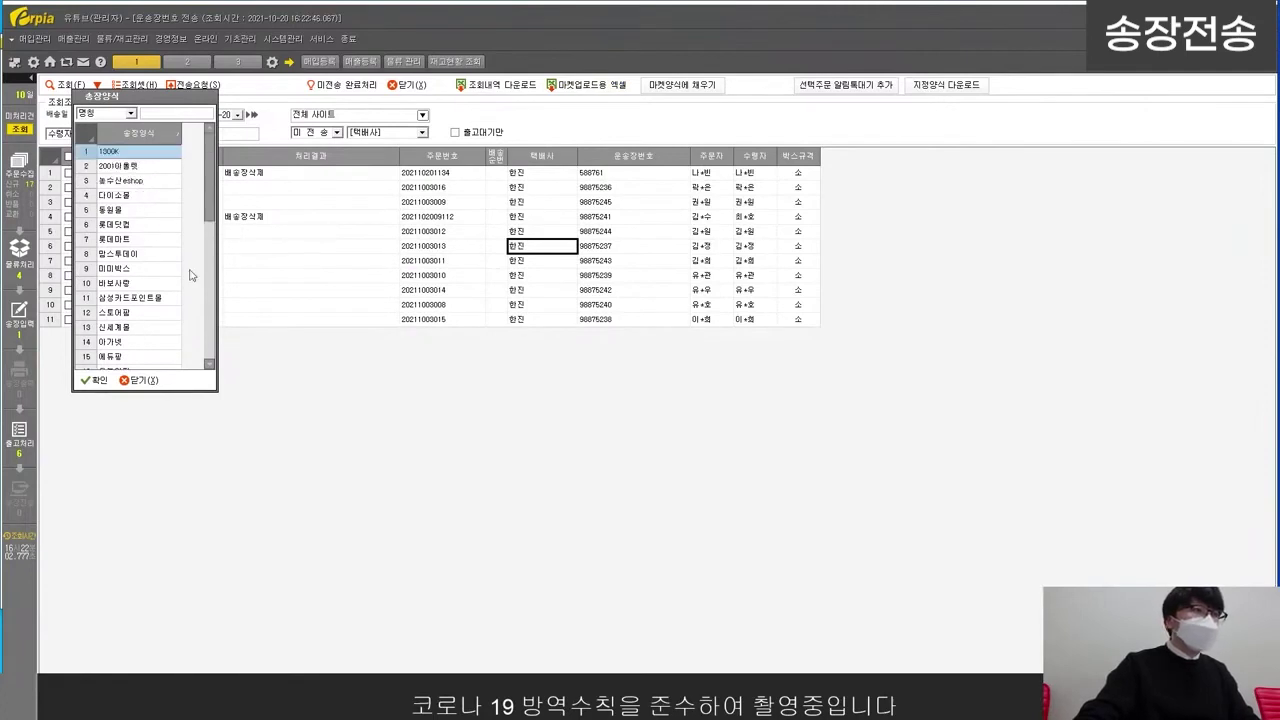
left_click(150, 382)
Step: Open the 마켓양식에 채우기 window for filling tracking numbers into a market's downloaded Excel file
left_click(700, 202)
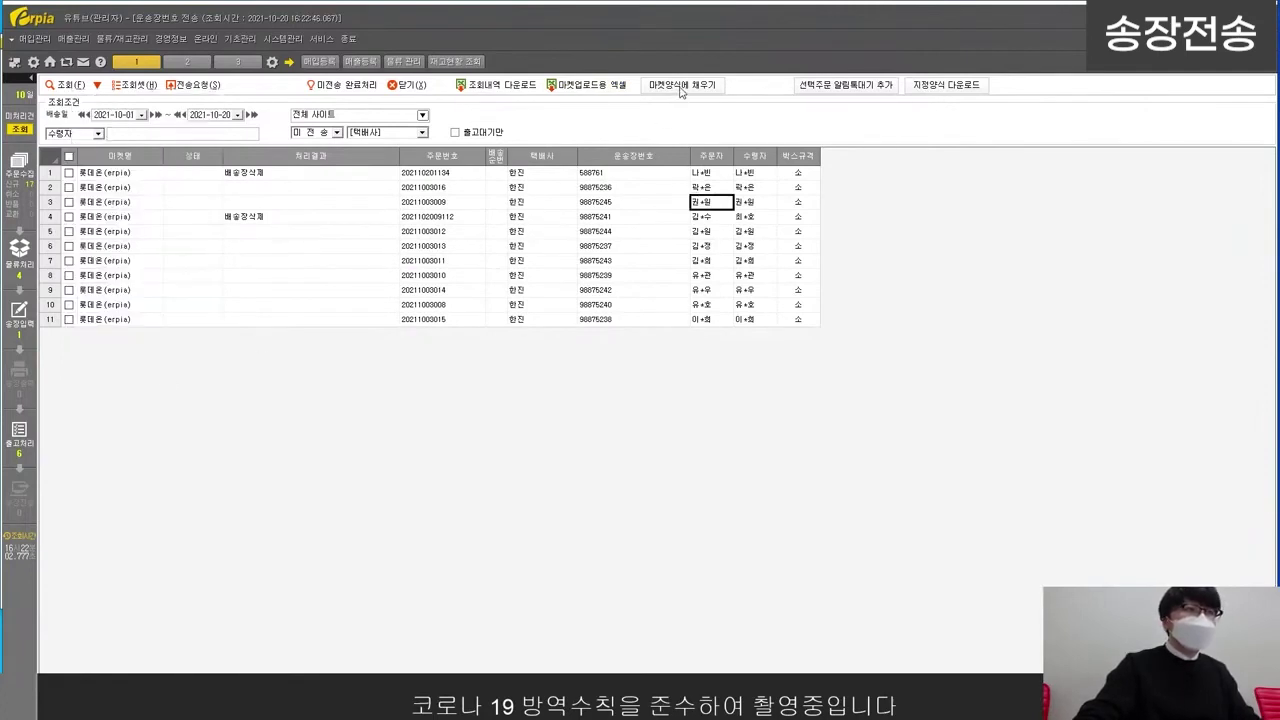
left_click(680, 85)
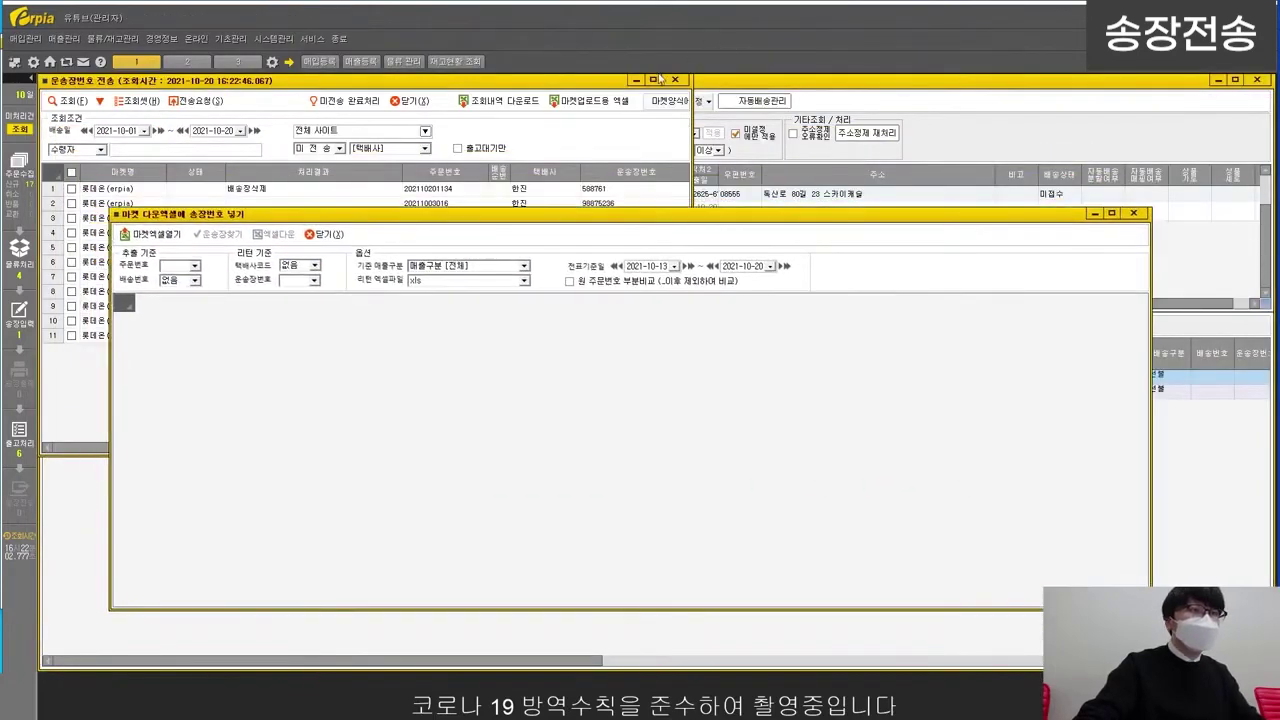
Step: Maximise the window for filling waybill numbers and load the market Excel file 마켓채우기용
left_click(655, 79)
left_click(245, 668)
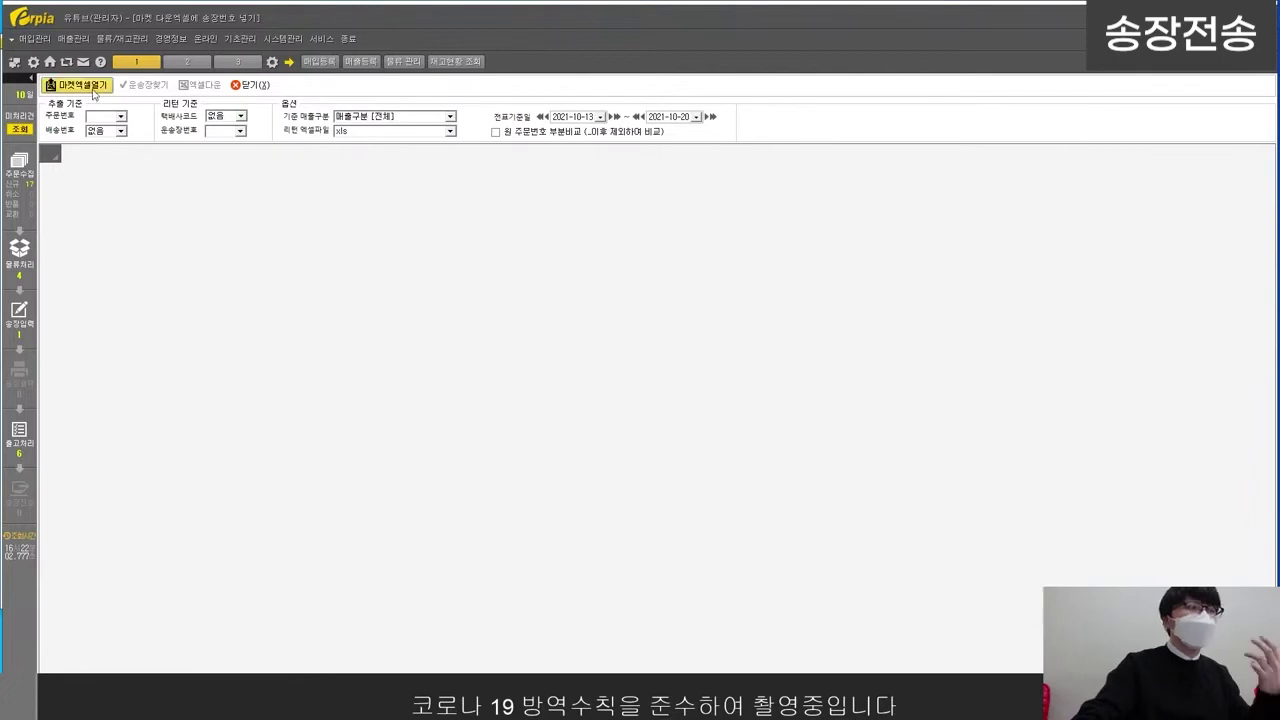
left_click(92, 88)
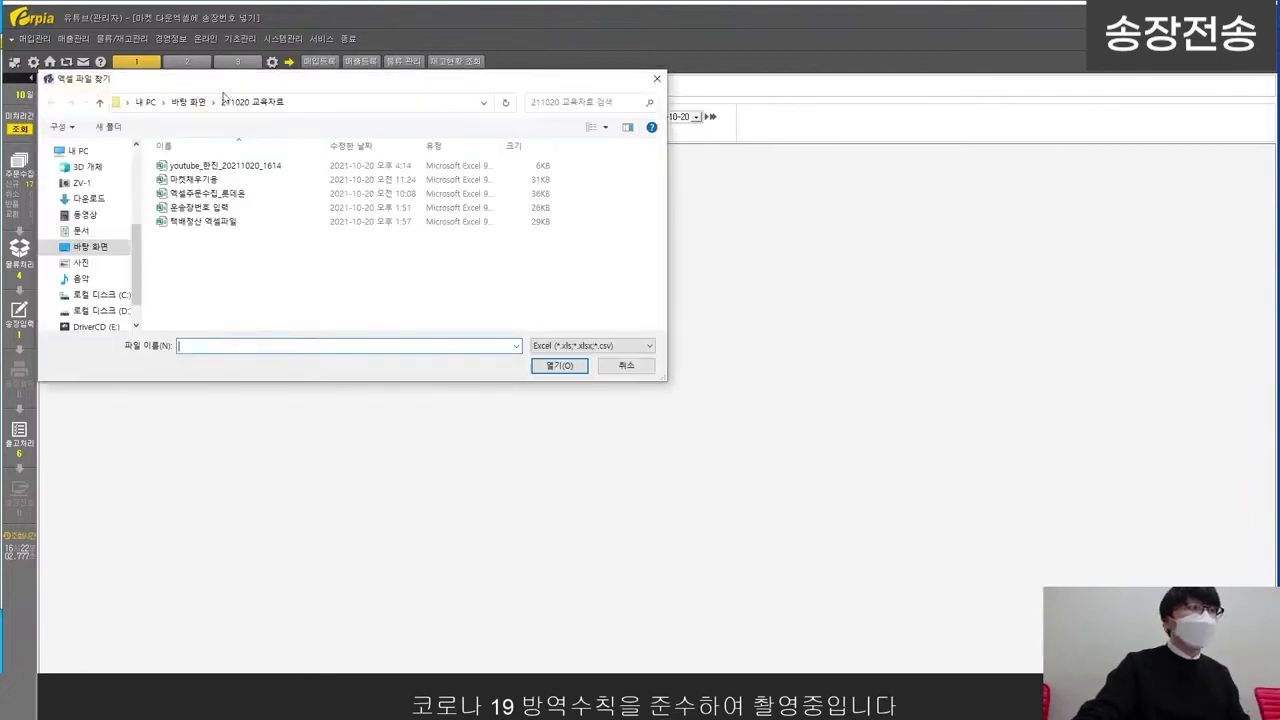
double_click(207, 182)
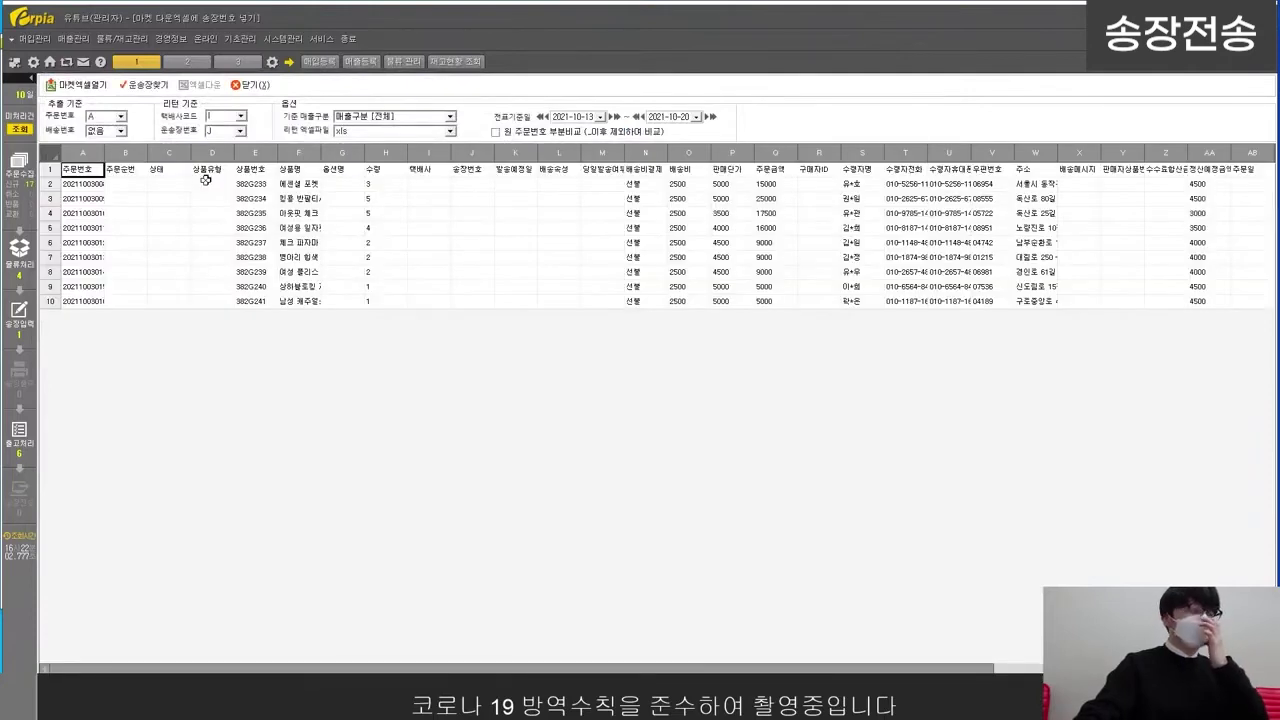
Step: Widen column A to show the full order numbers and look over the loaded market columns
left_click_drag(88, 184, 74, 317)
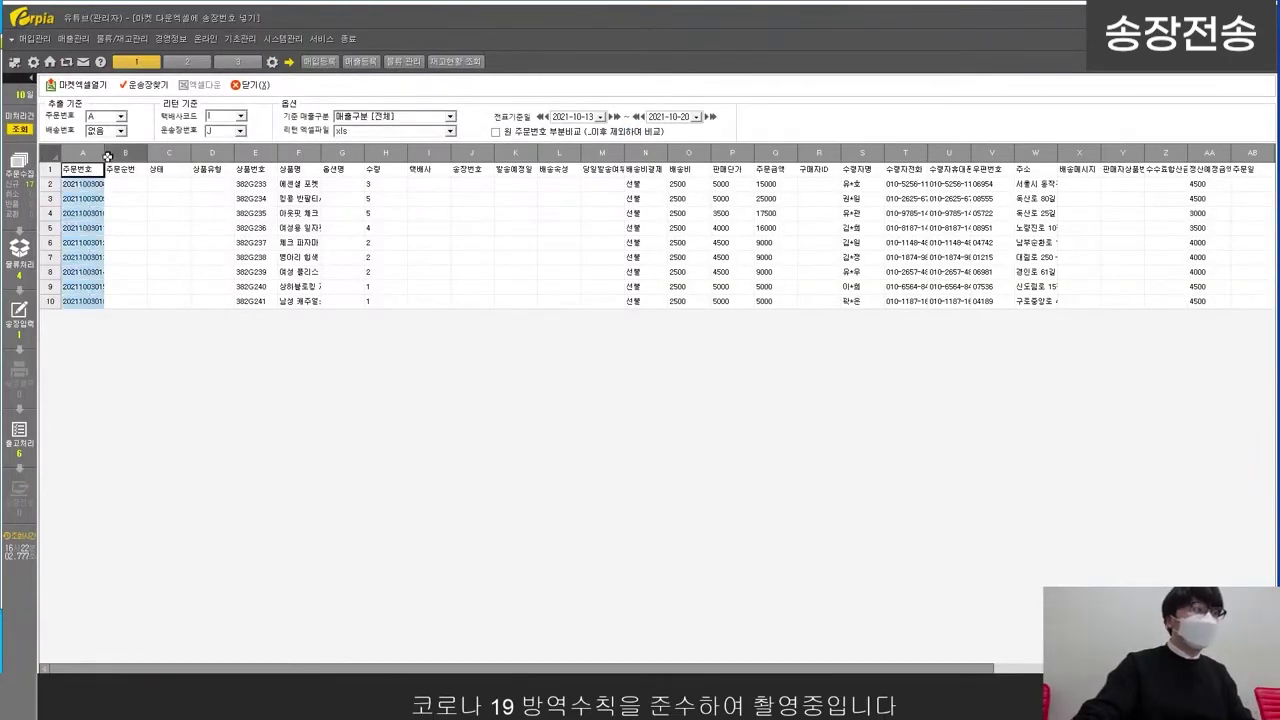
left_click_drag(107, 157, 121, 157)
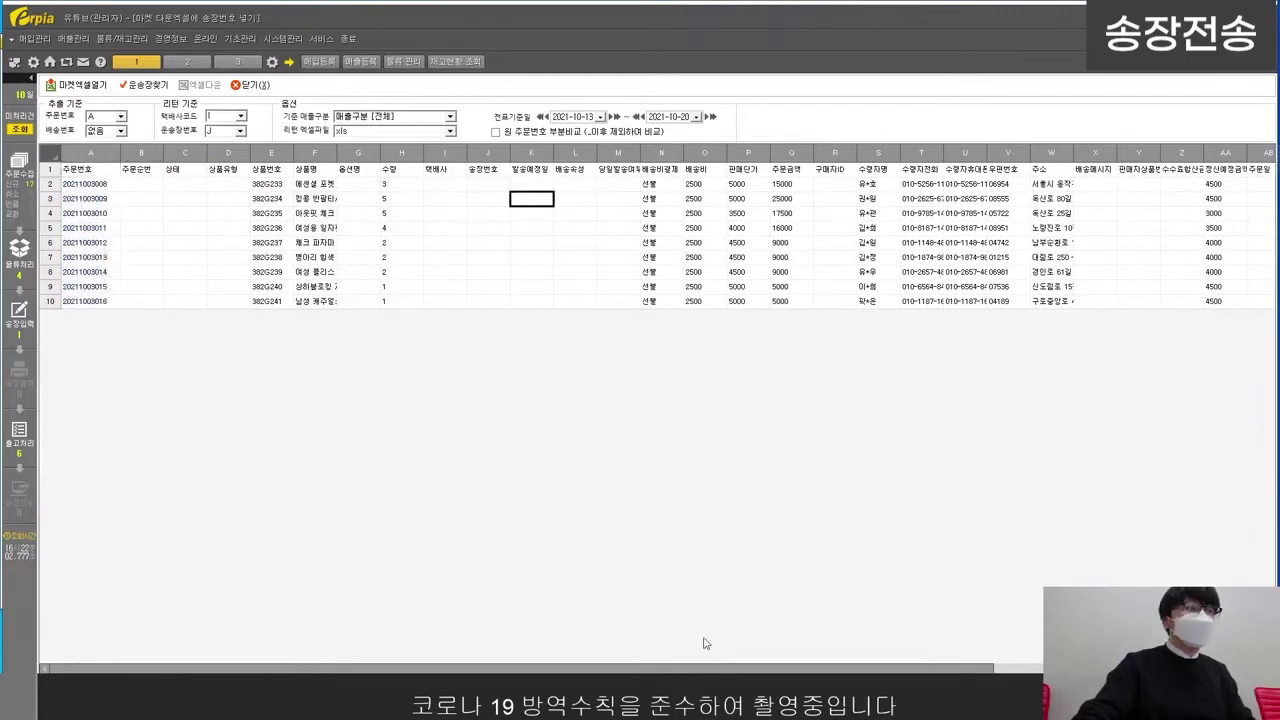
left_click(722, 670)
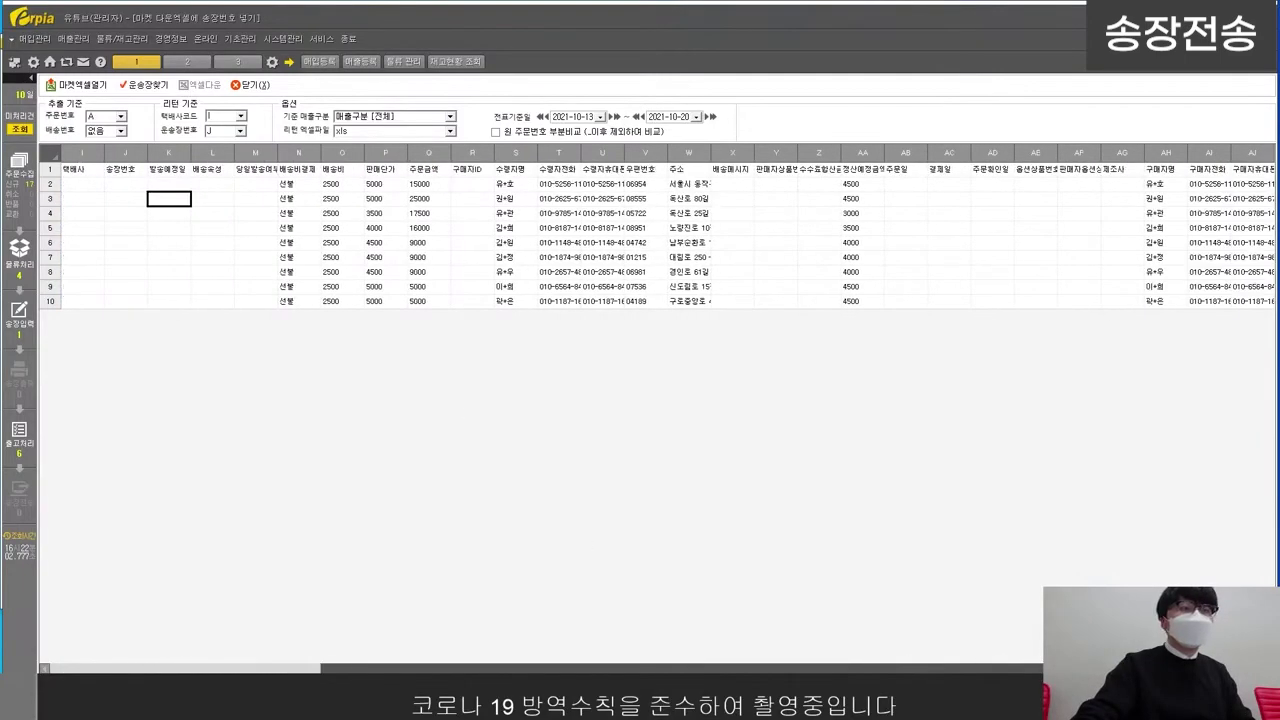
left_click(312, 668)
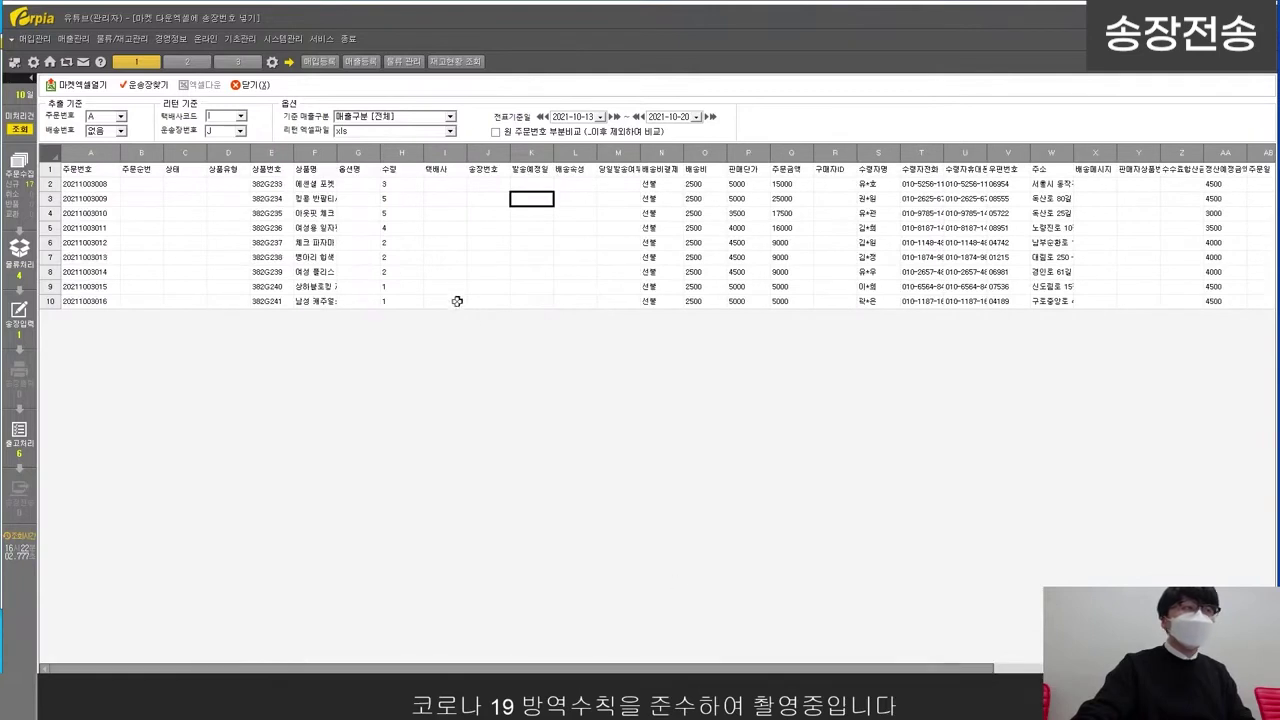
left_click_drag(100, 184, 108, 301)
left_click(112, 262)
Step: Set the 주문번호 extraction column to A and the 운송장번호 return column to J
left_click(121, 116)
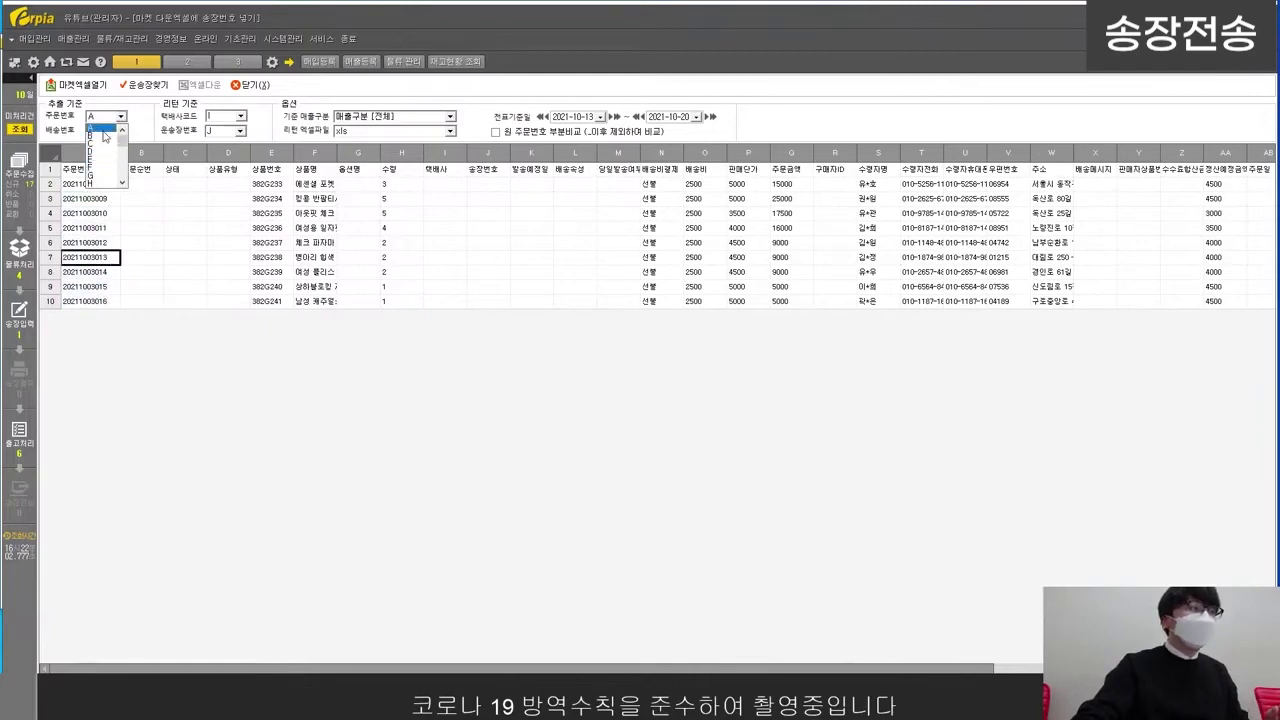
left_click(104, 130)
left_click(237, 198)
left_click(392, 200)
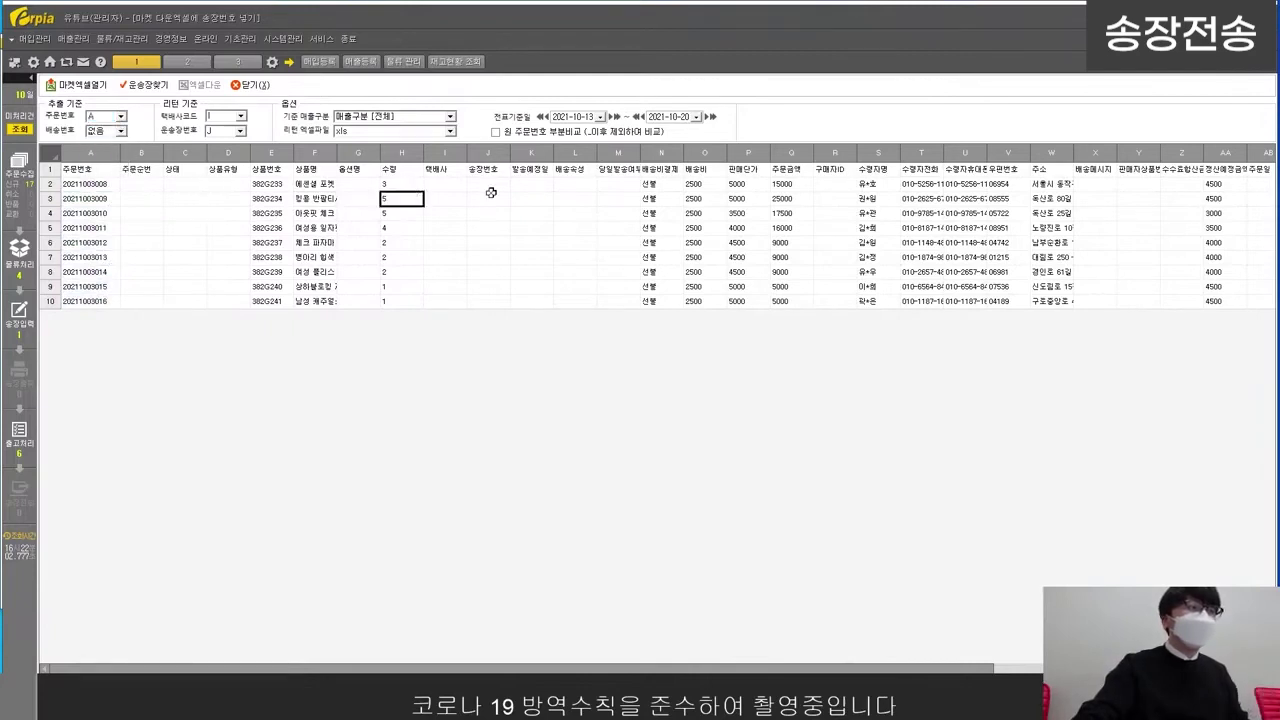
left_click(488, 184)
left_click_drag(488, 169, 487, 314)
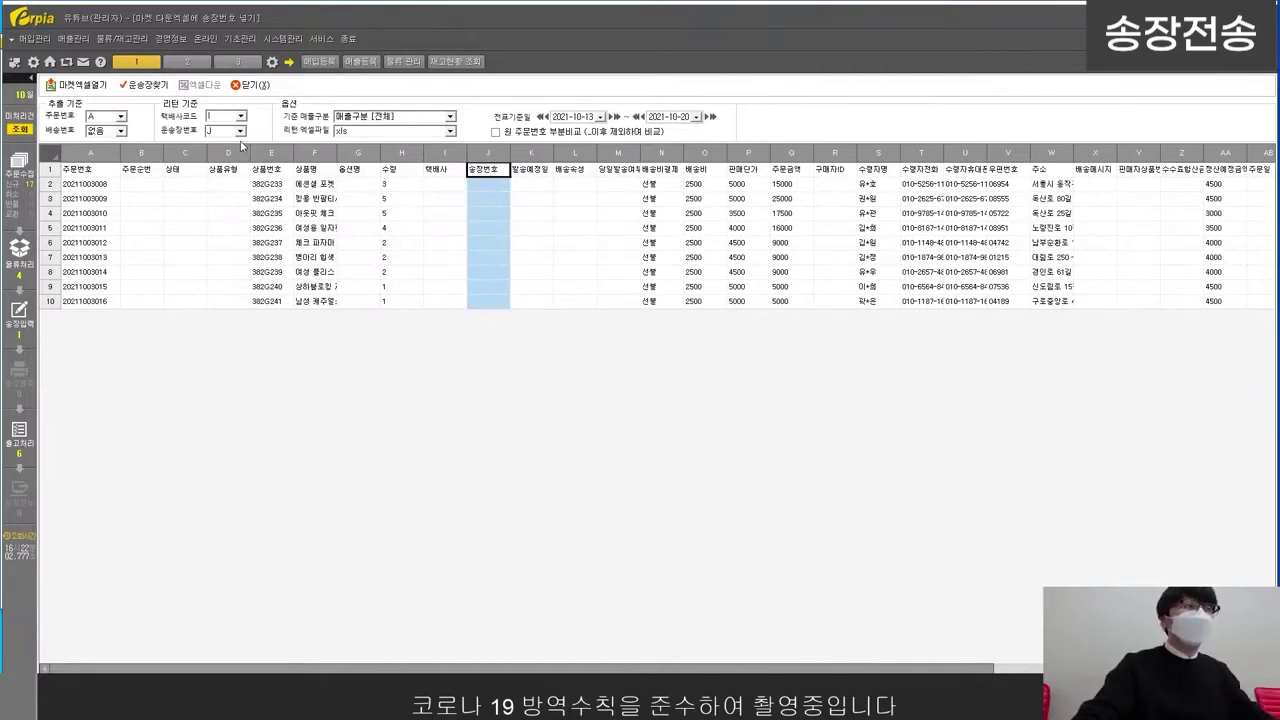
left_click(240, 131)
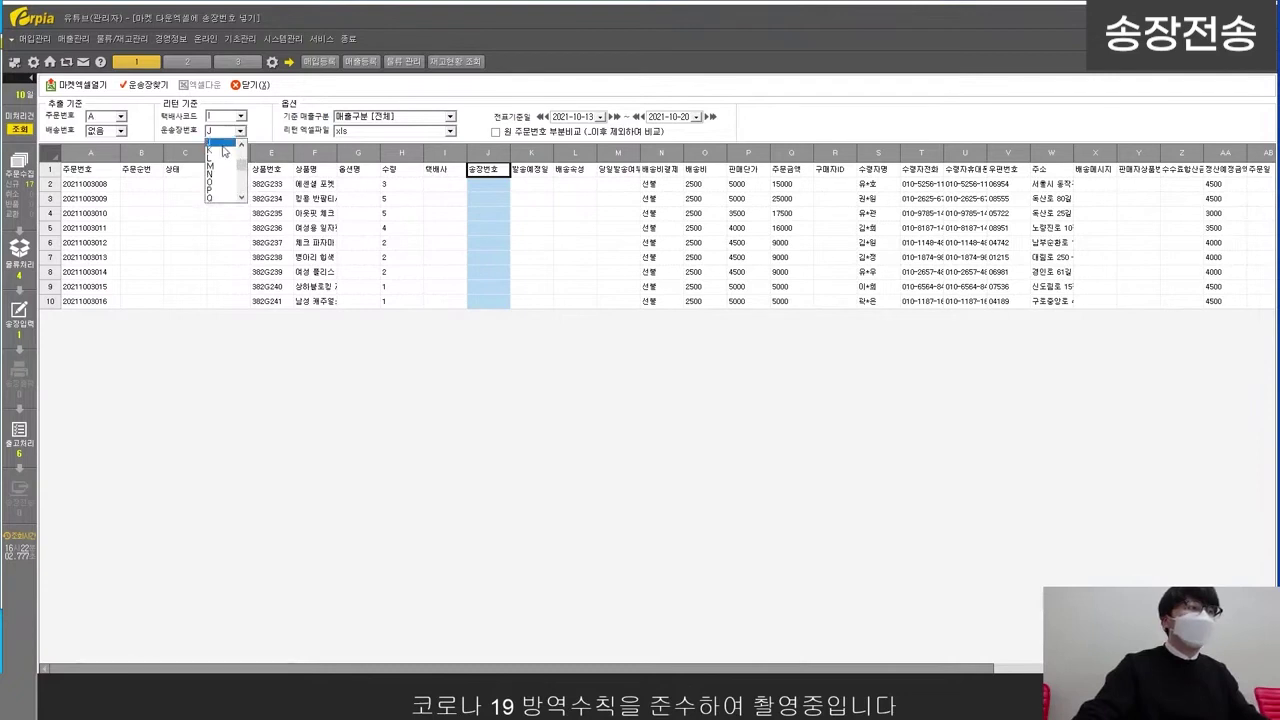
left_click(236, 143)
Step: Run 운송장찾기 to fill the courier codes and waybill numbers for the loaded orders and check the 송장번호 column
left_click(464, 184)
left_click_drag(486, 184, 488, 287)
left_click(488, 287)
left_click_drag(88, 184, 88, 301)
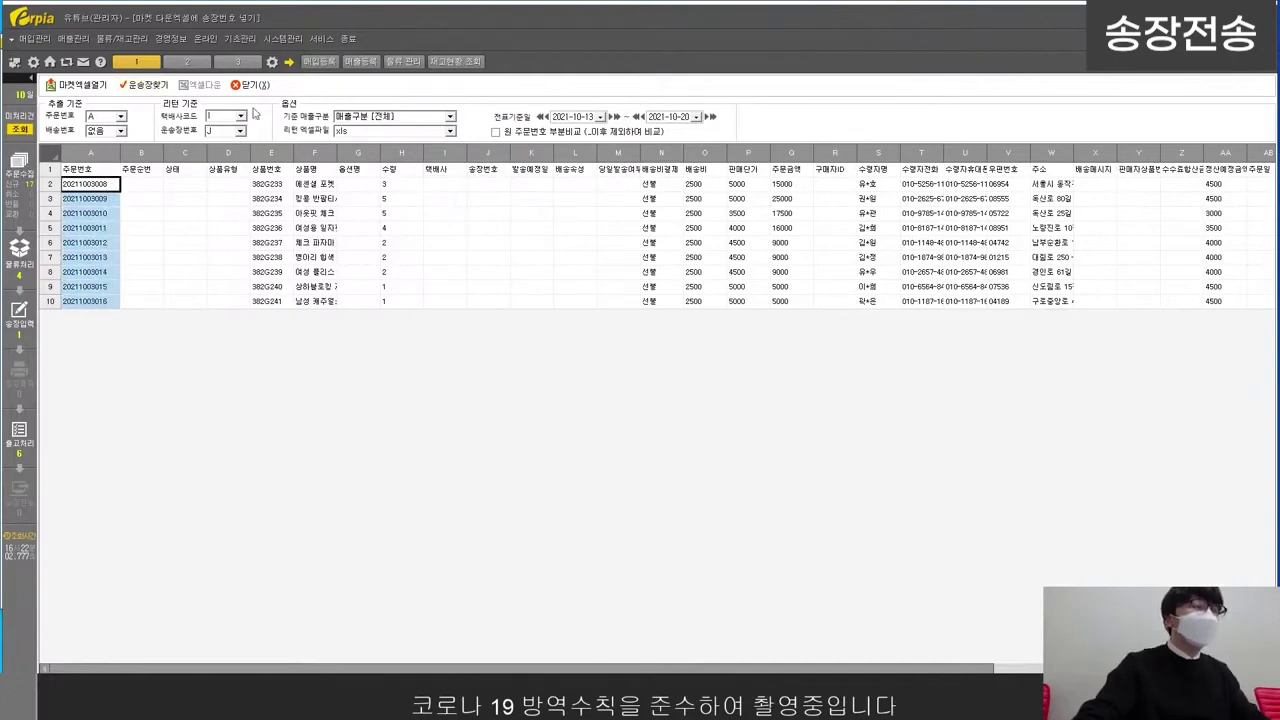
left_click(145, 85)
left_click_drag(486, 184, 496, 298)
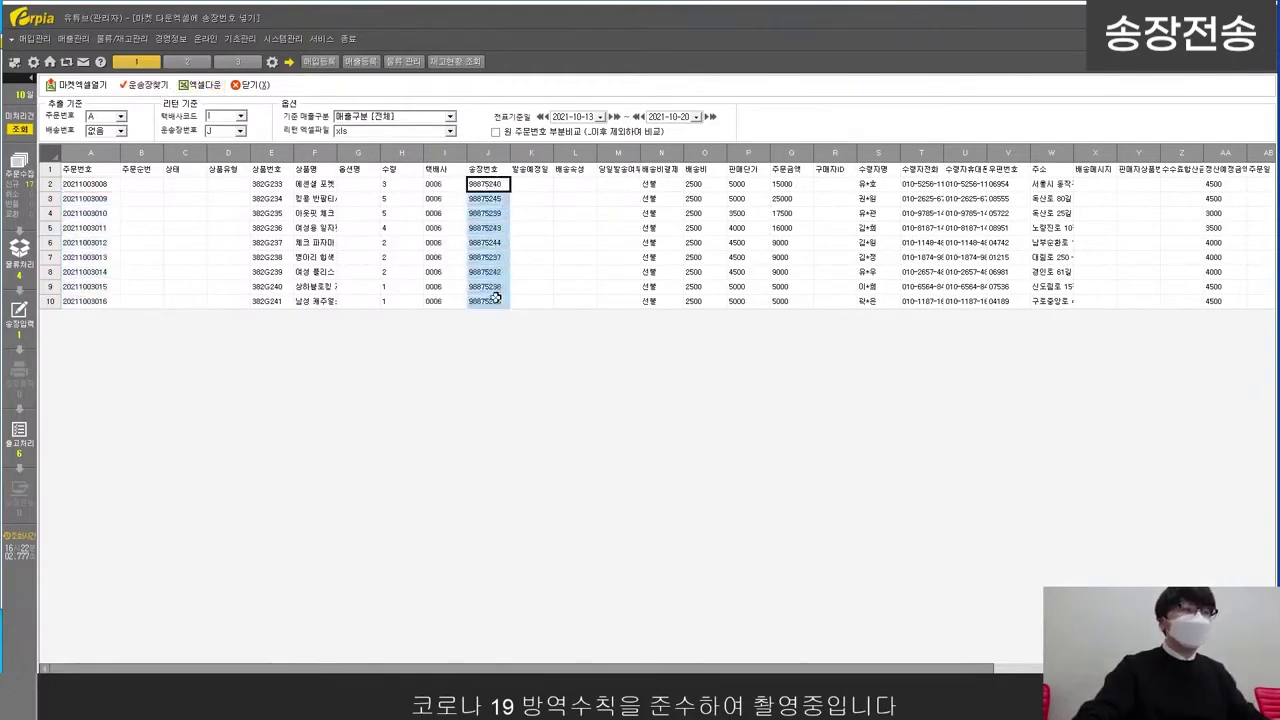
left_click(496, 300)
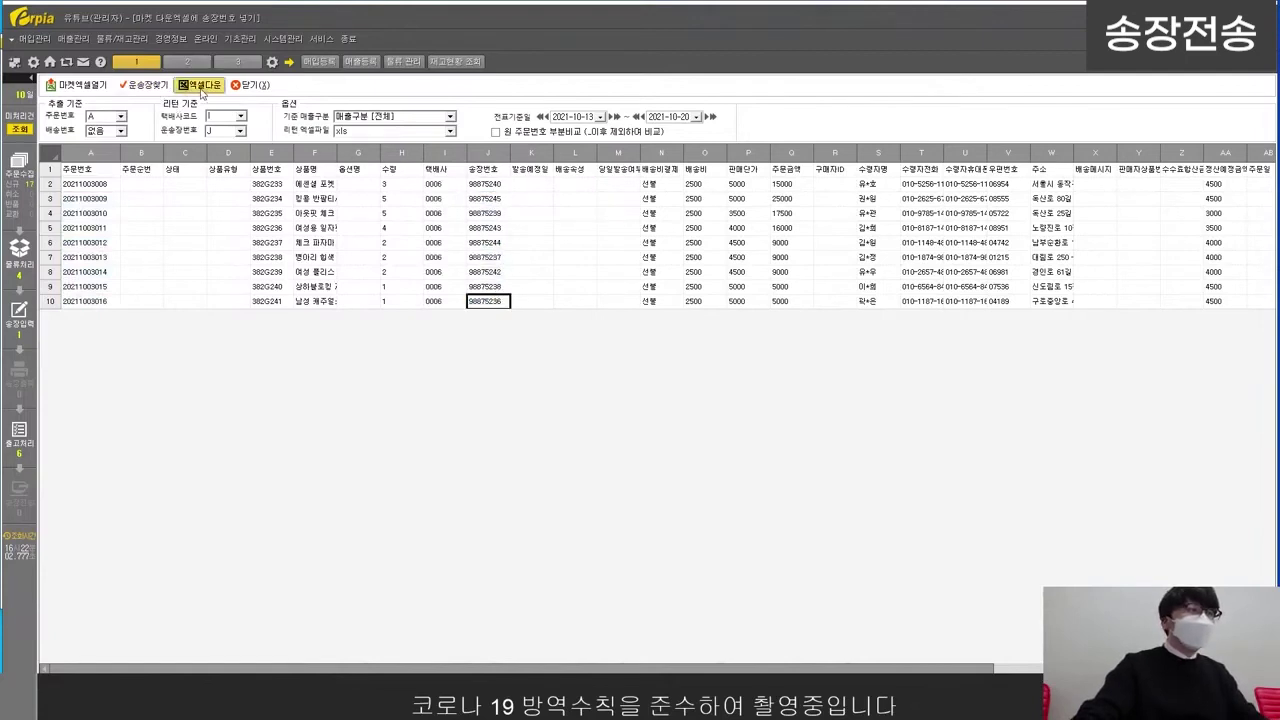
Step: Export the filled sheet as the xls file 마켓채우기용_송장 and close the filling window
left_click(201, 87)
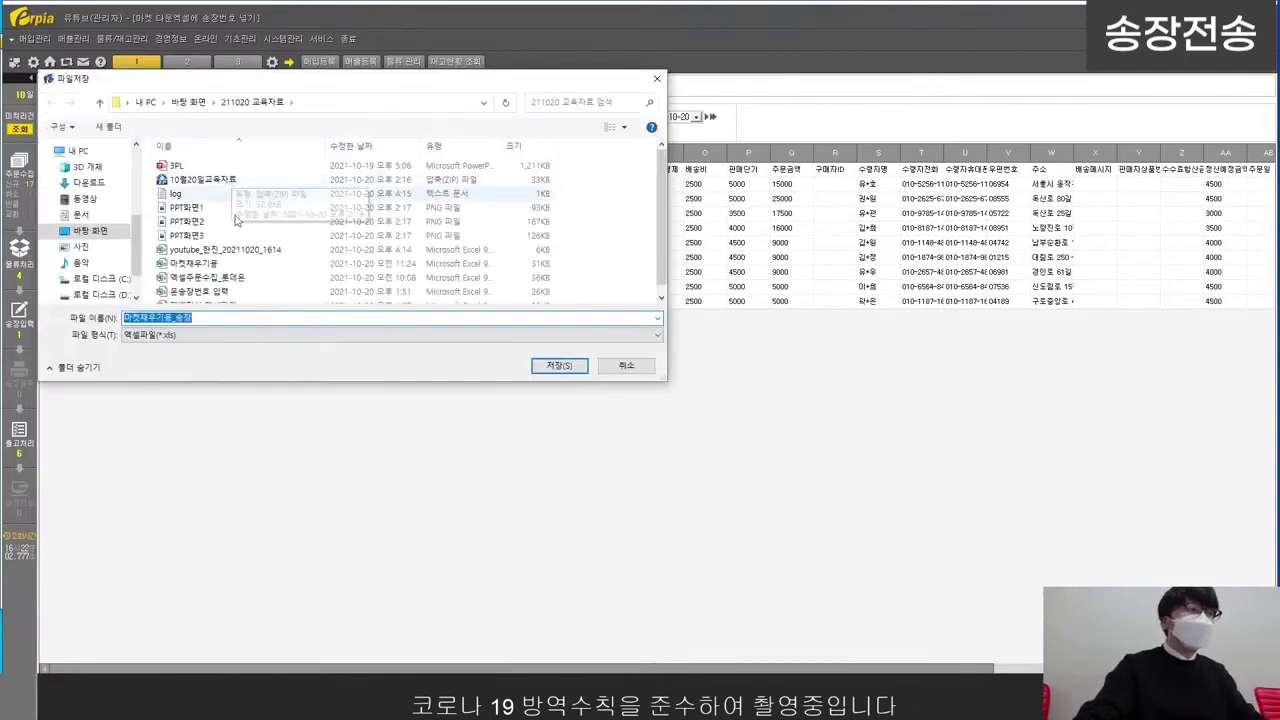
left_click(560, 365)
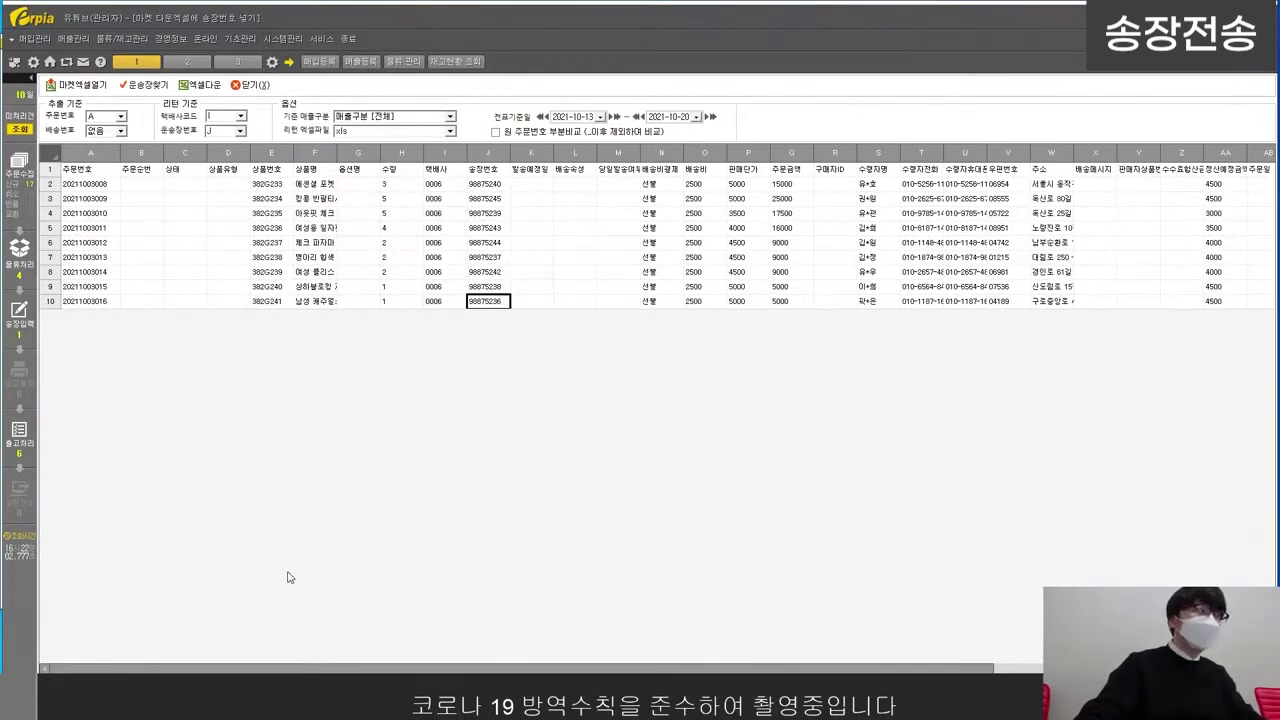
left_click(298, 305)
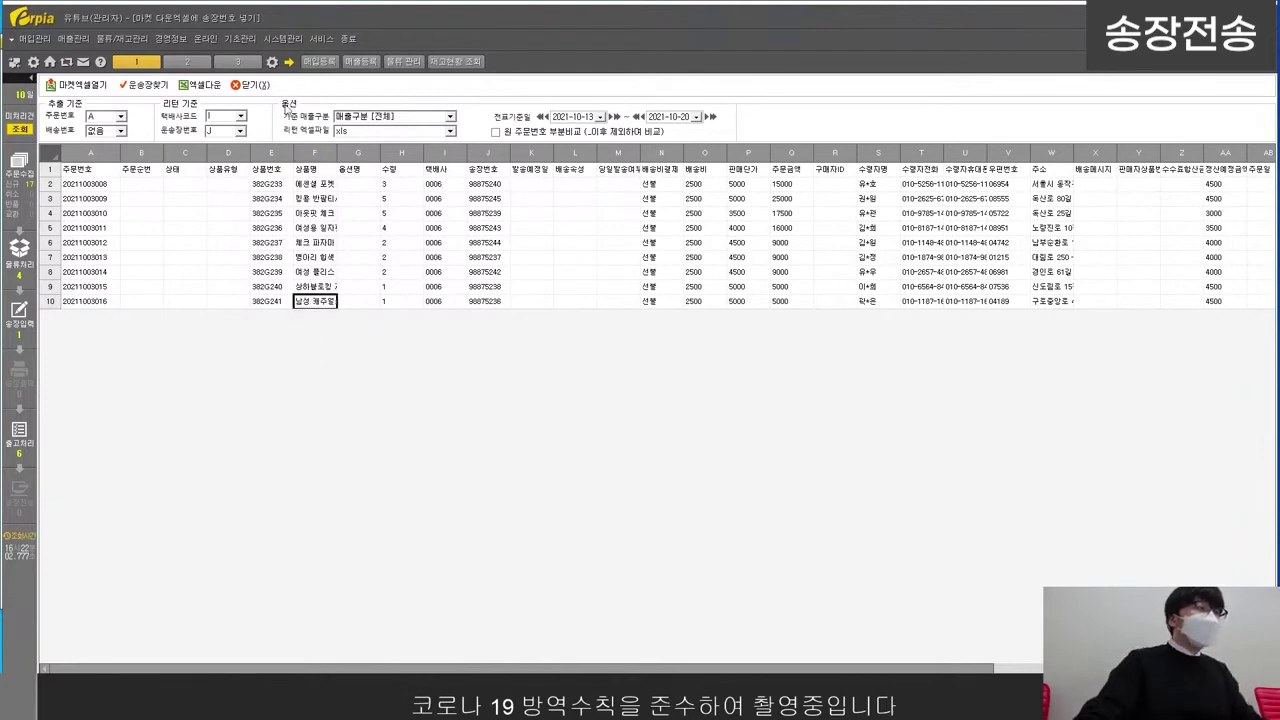
left_click(264, 86)
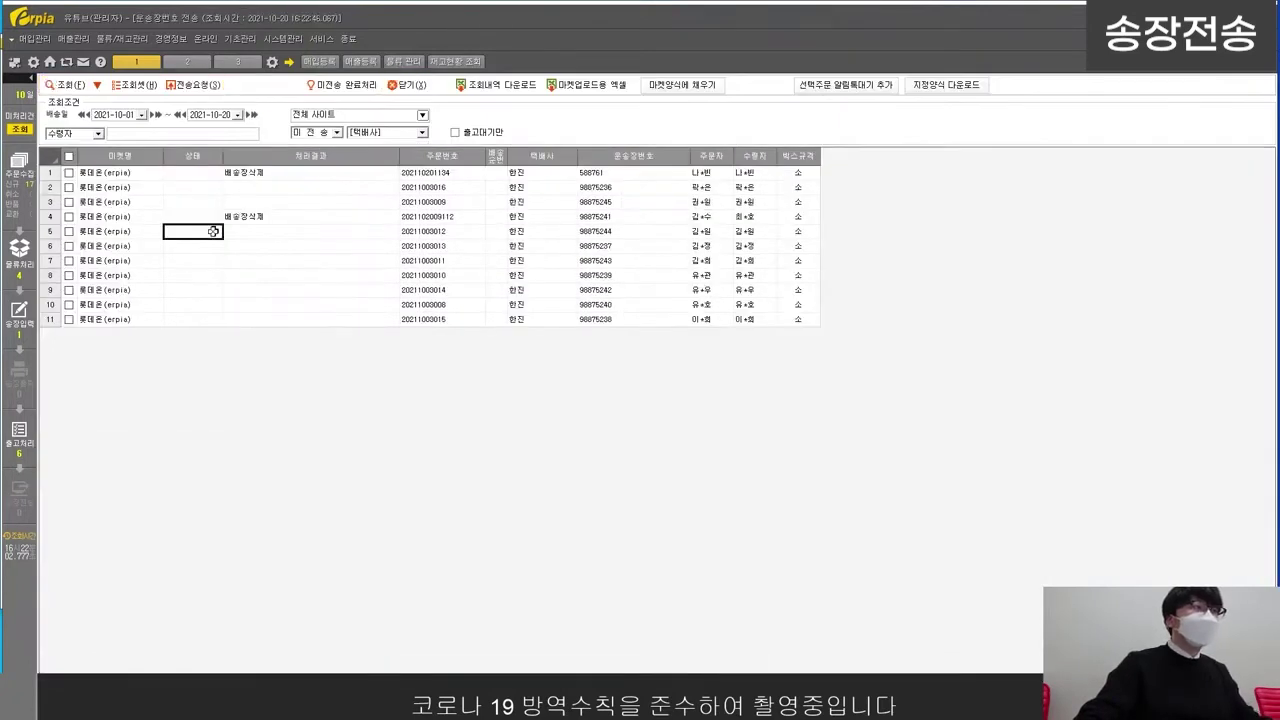
Step: Refresh the untransmitted waybill list and apply 미전송 완료처리 to the second entry
left_click(70, 86)
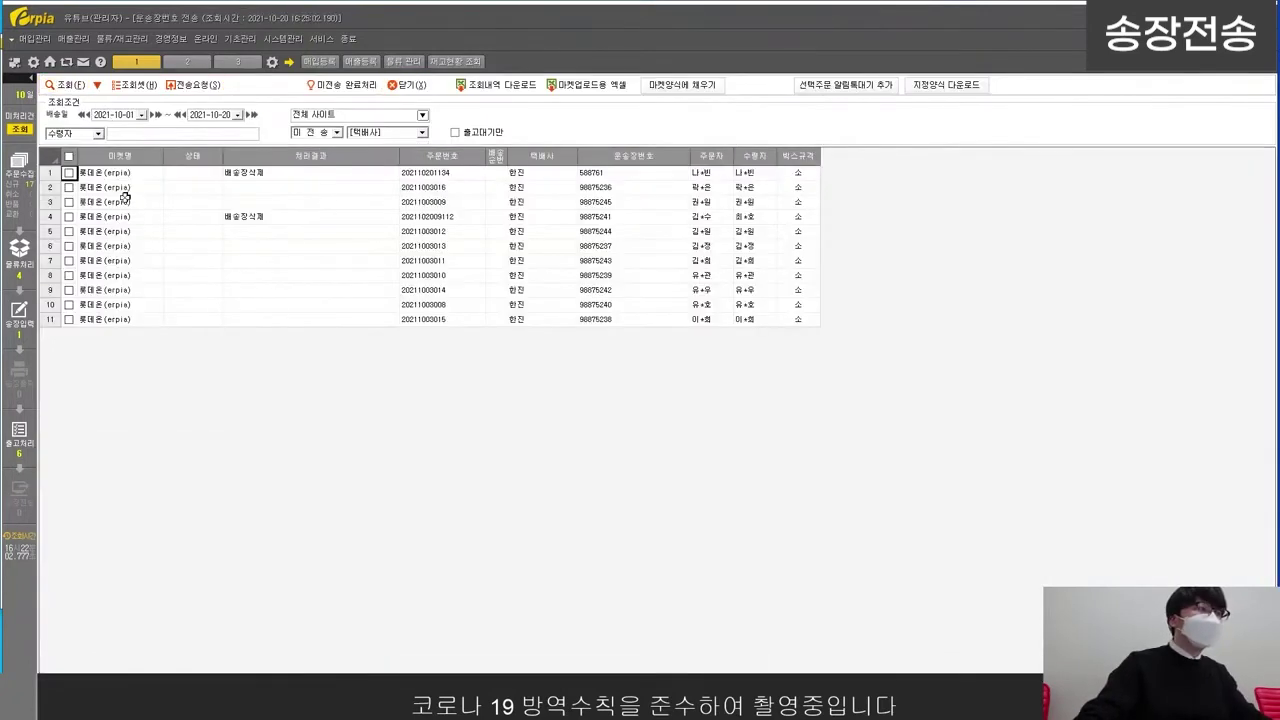
left_click(148, 230)
left_click(69, 188)
left_click(357, 87)
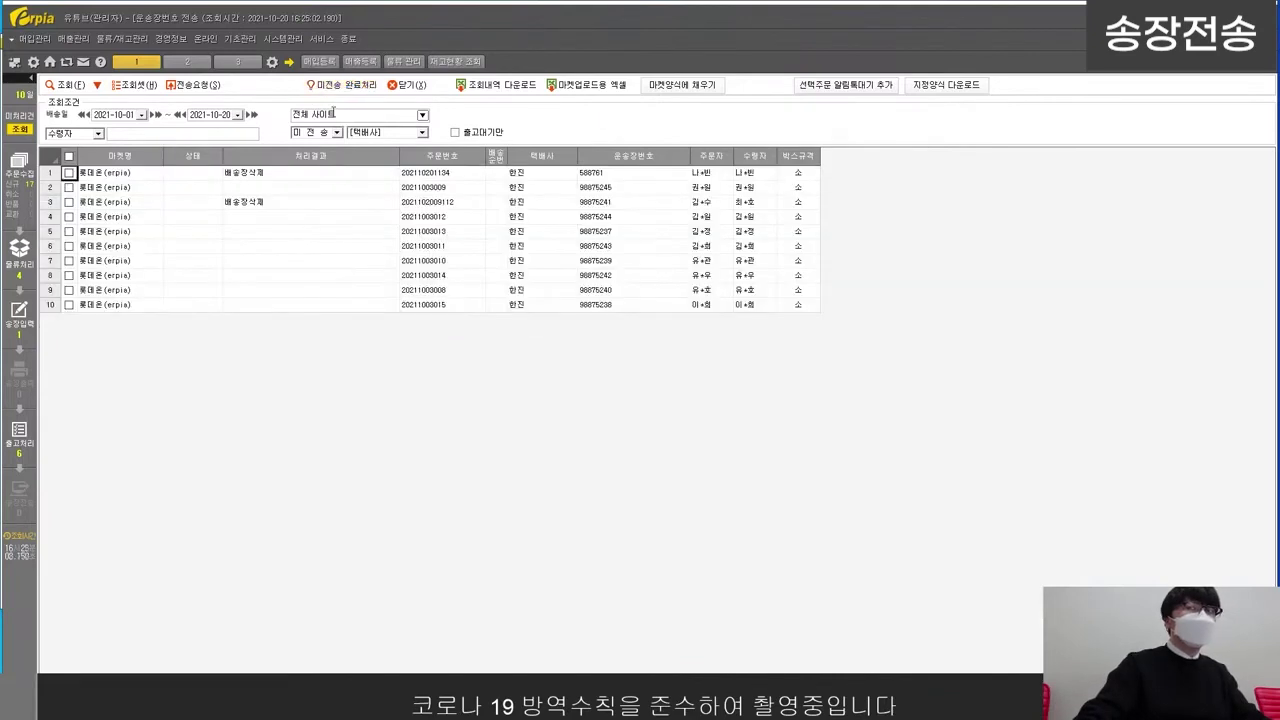
left_click(127, 201)
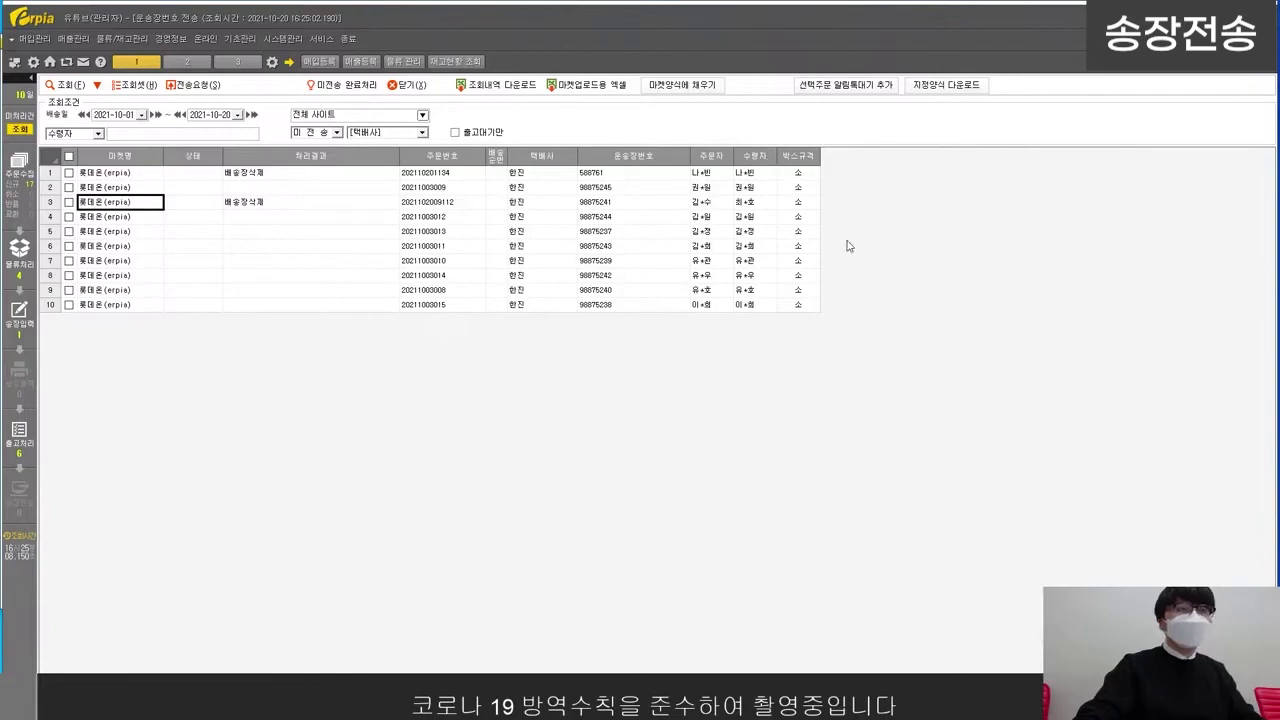
left_click(731, 290)
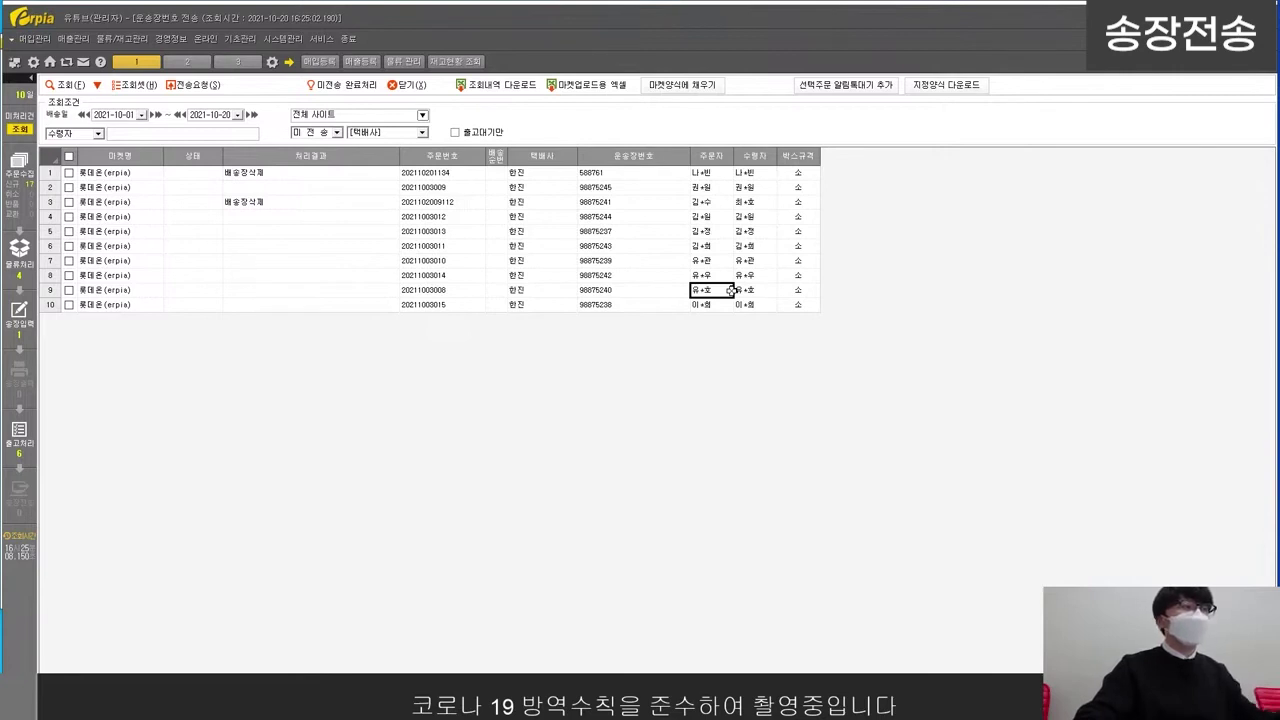
left_click(537, 265)
left_click(385, 305)
left_click(428, 261)
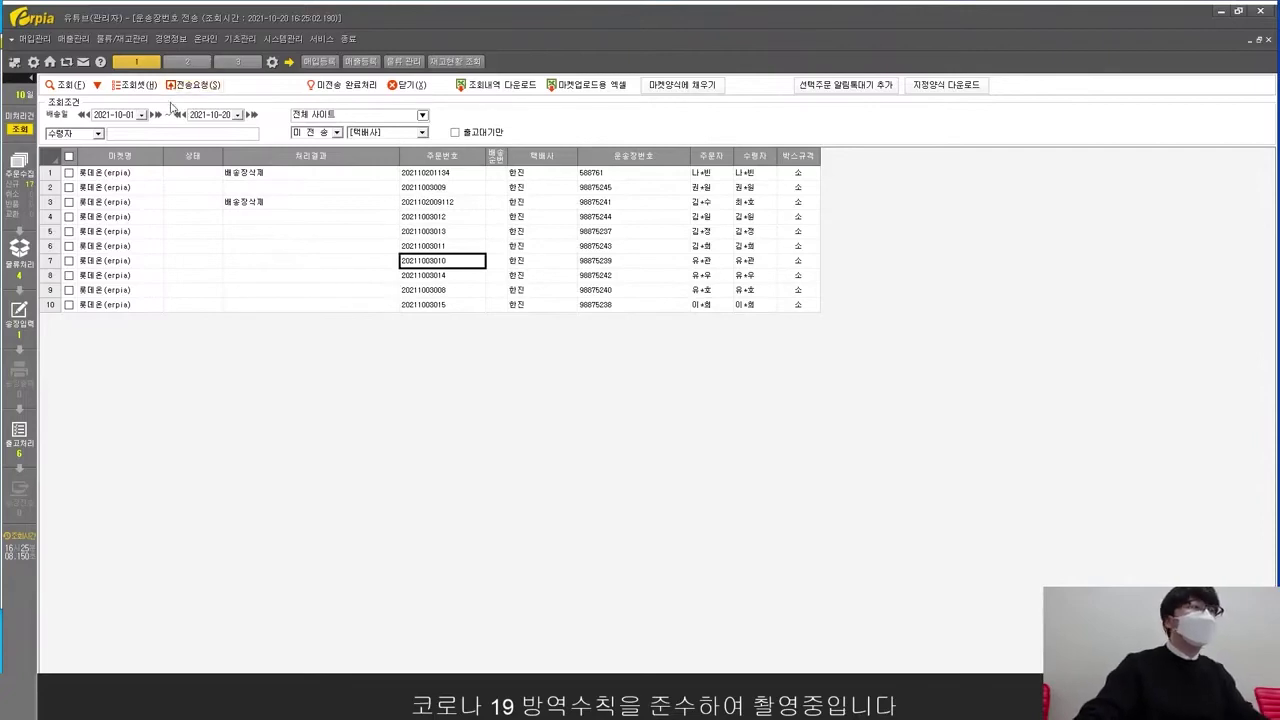
Step: Open 택배 정산 in a maximised window and query all deliveries dated 2021-10-20
left_click(122, 39)
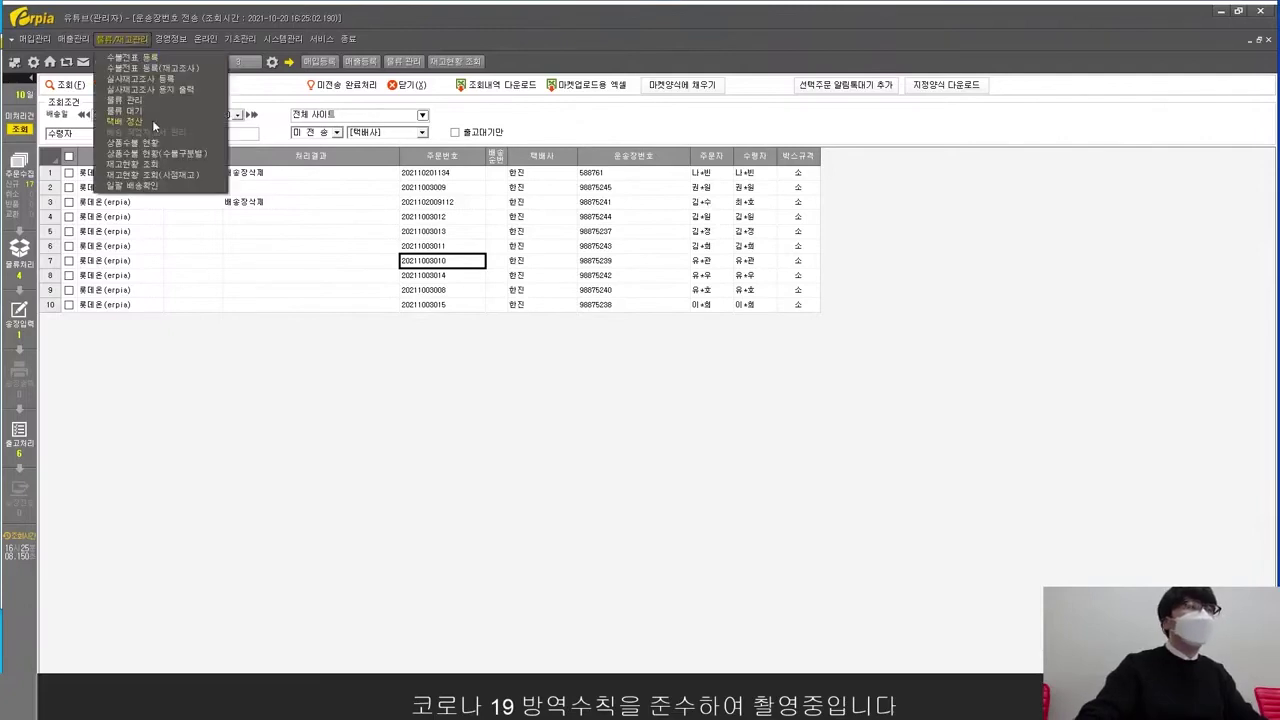
left_click(150, 122)
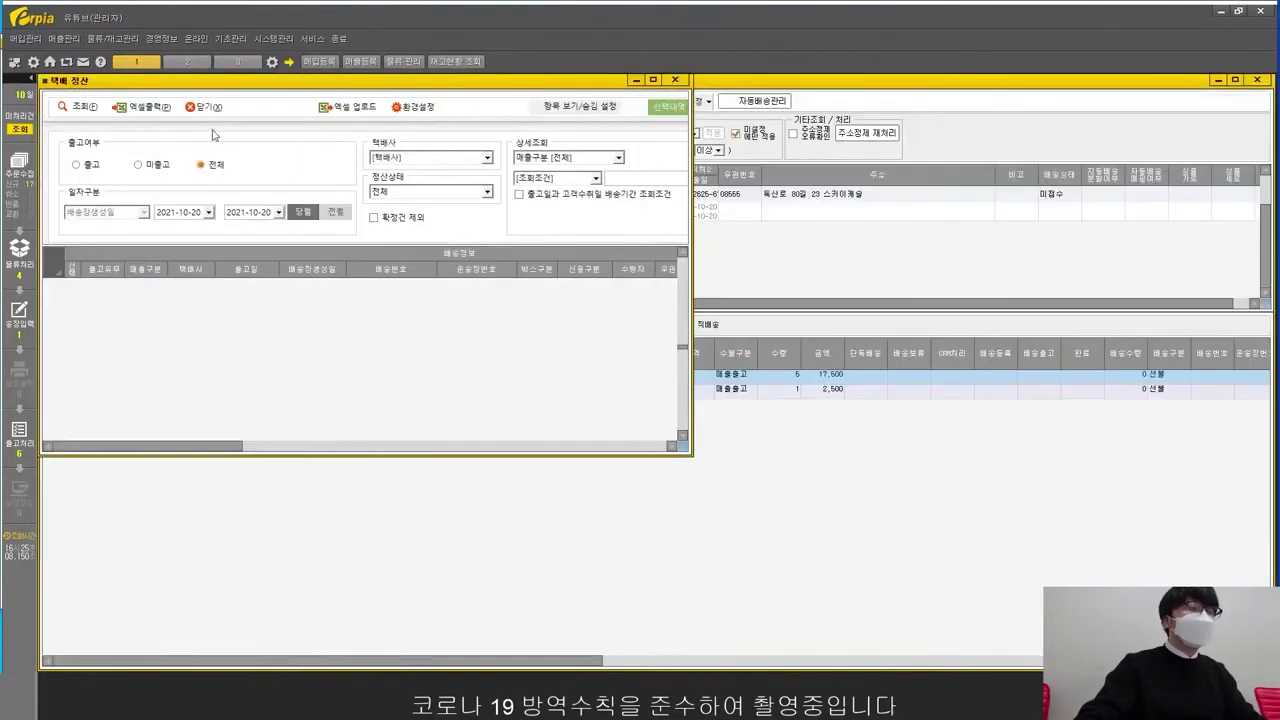
left_click(112, 40)
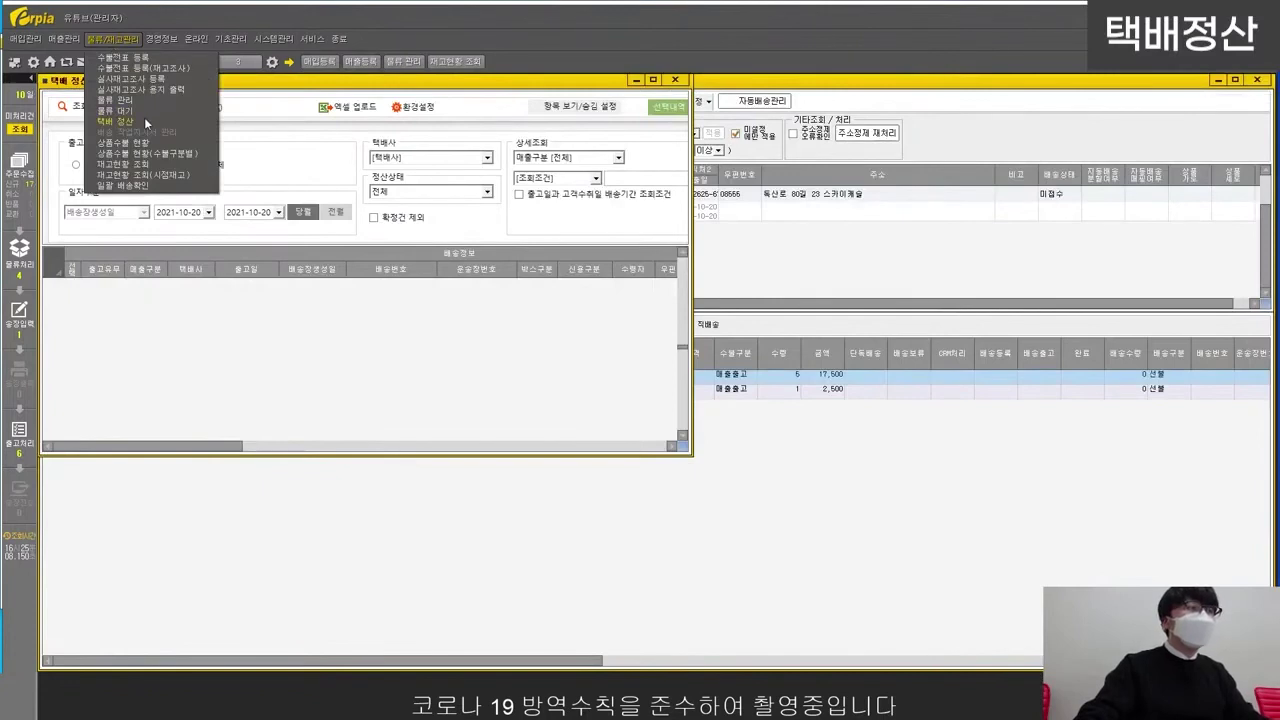
left_click(493, 111)
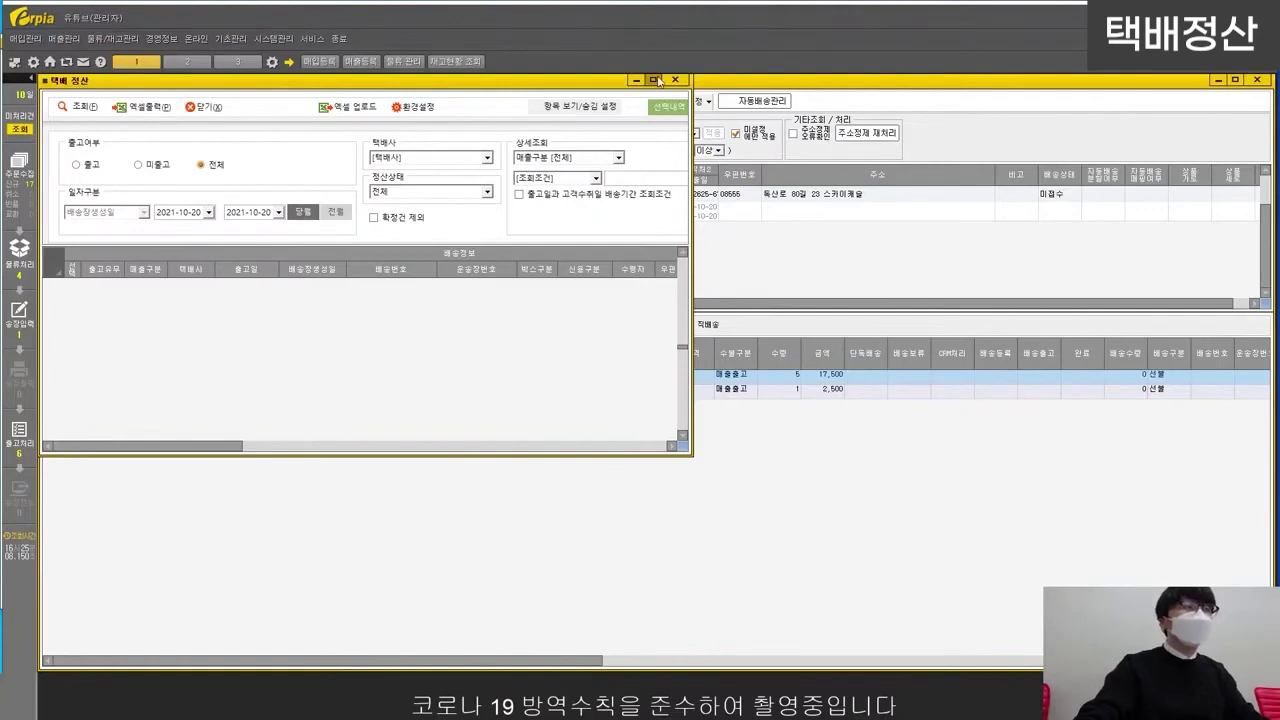
left_click(653, 79)
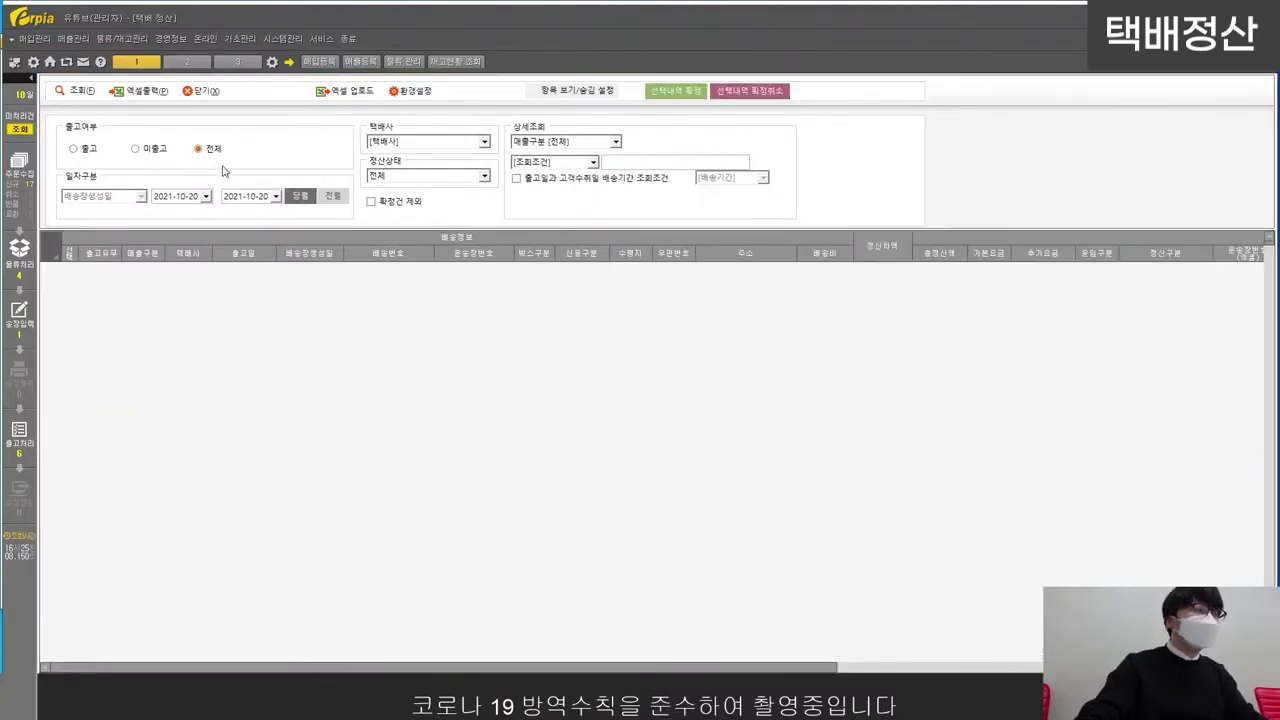
left_click(75, 90)
left_click(386, 313)
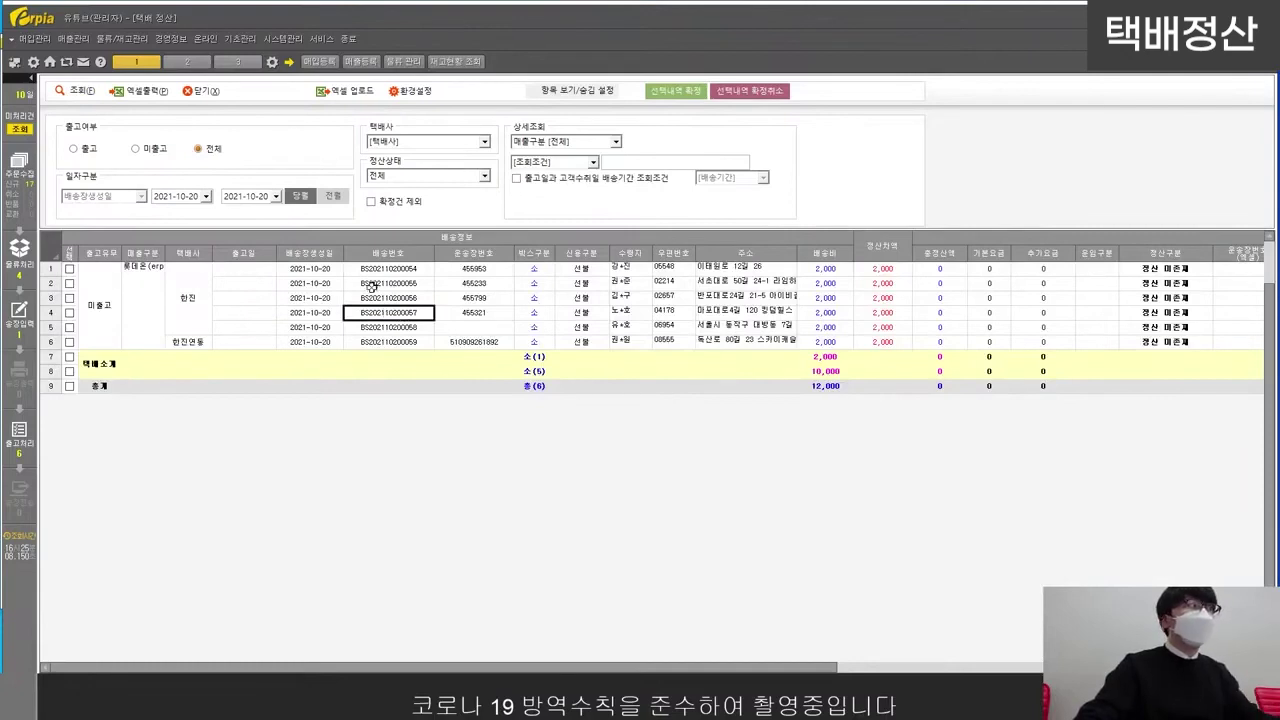
Step: Examine the delivery numbers, recipient details, 배송비, 정산차액 and 정산구분 columns of the queried deliveries
left_click_drag(730, 668, 892, 660)
left_click_drag(726, 268, 702, 347)
left_click(398, 280)
left_click(284, 269)
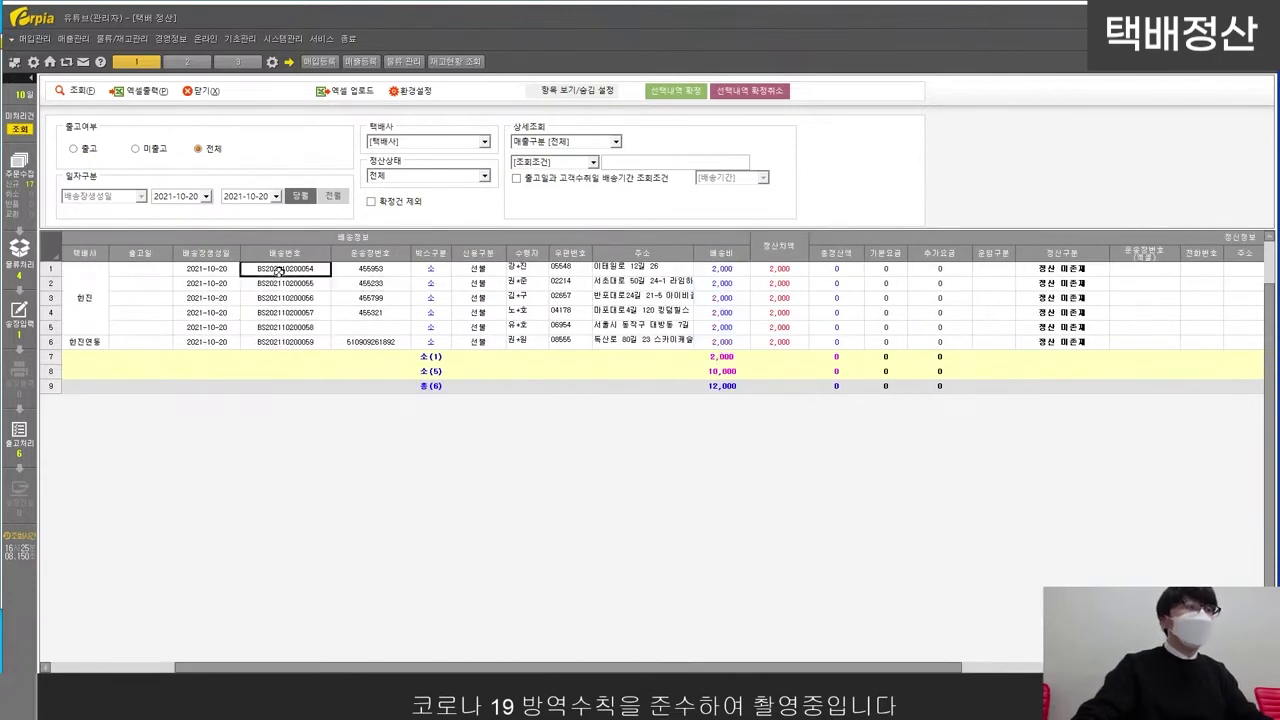
left_click_drag(288, 287, 323, 354)
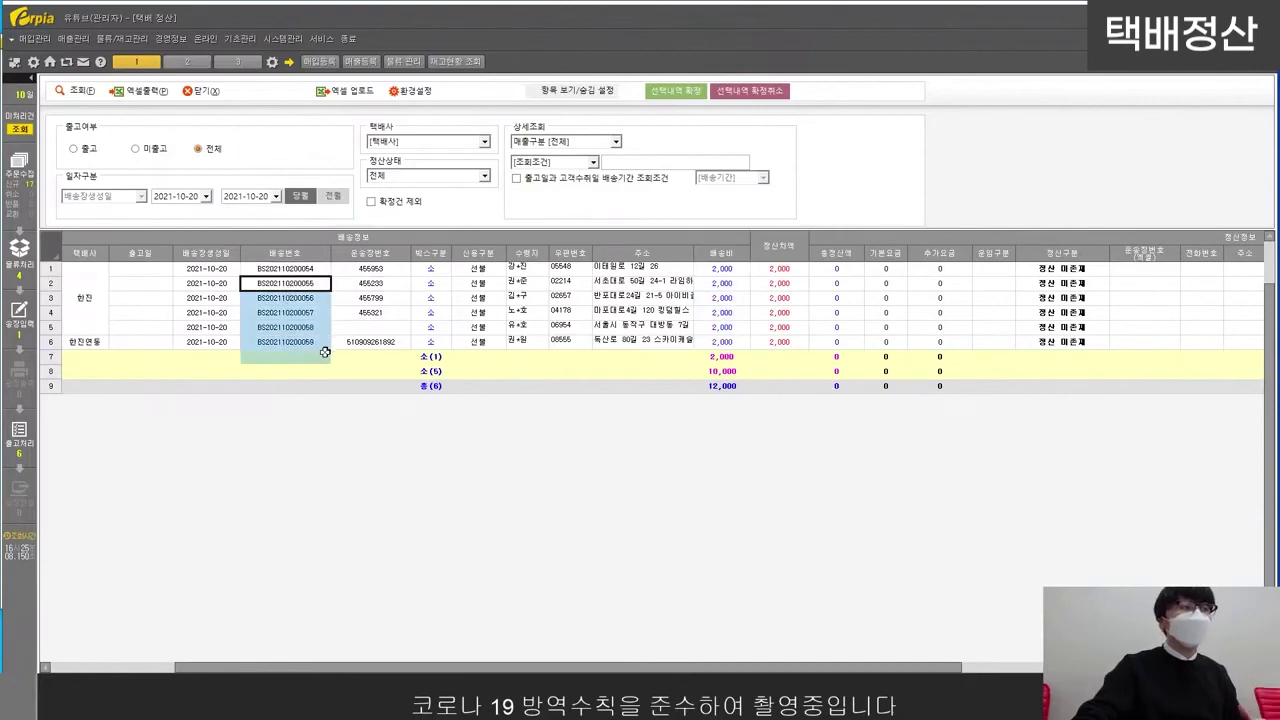
left_click(722, 283)
left_click_drag(726, 268, 727, 340)
left_click(632, 322)
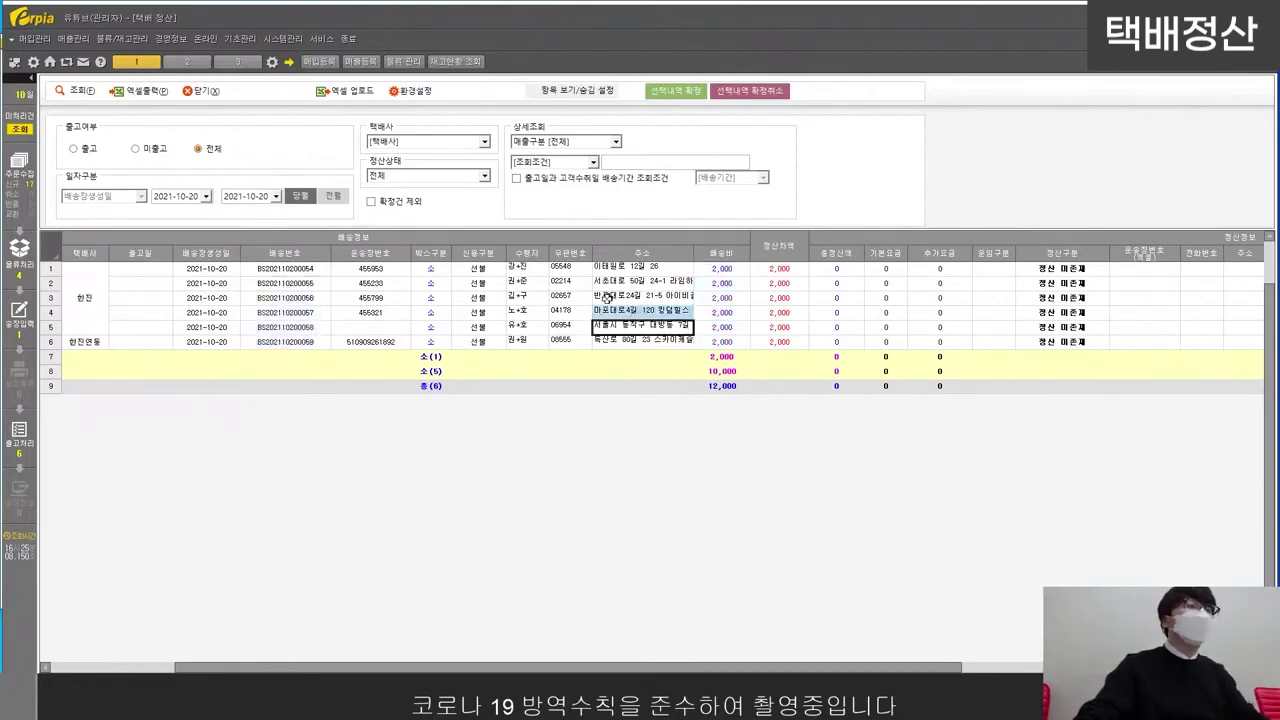
left_click(530, 282)
left_click_drag(362, 268, 717, 262)
left_click(762, 310)
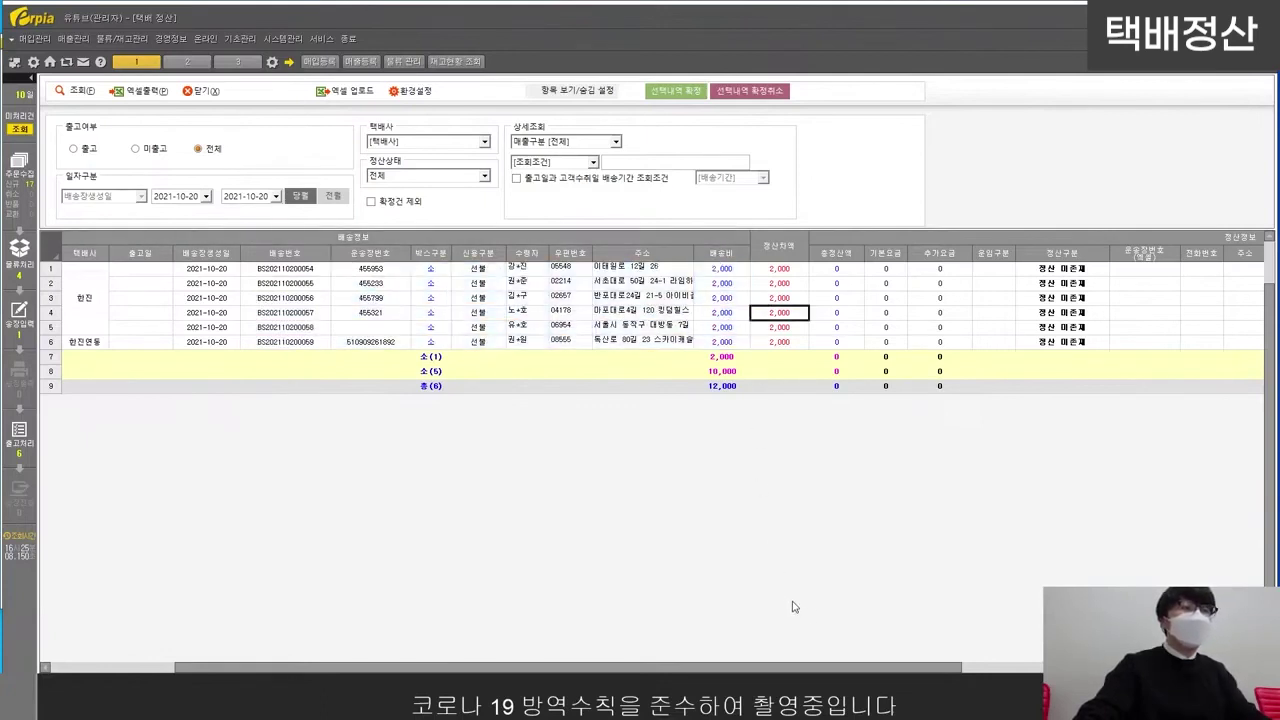
left_click_drag(847, 664, 1010, 664)
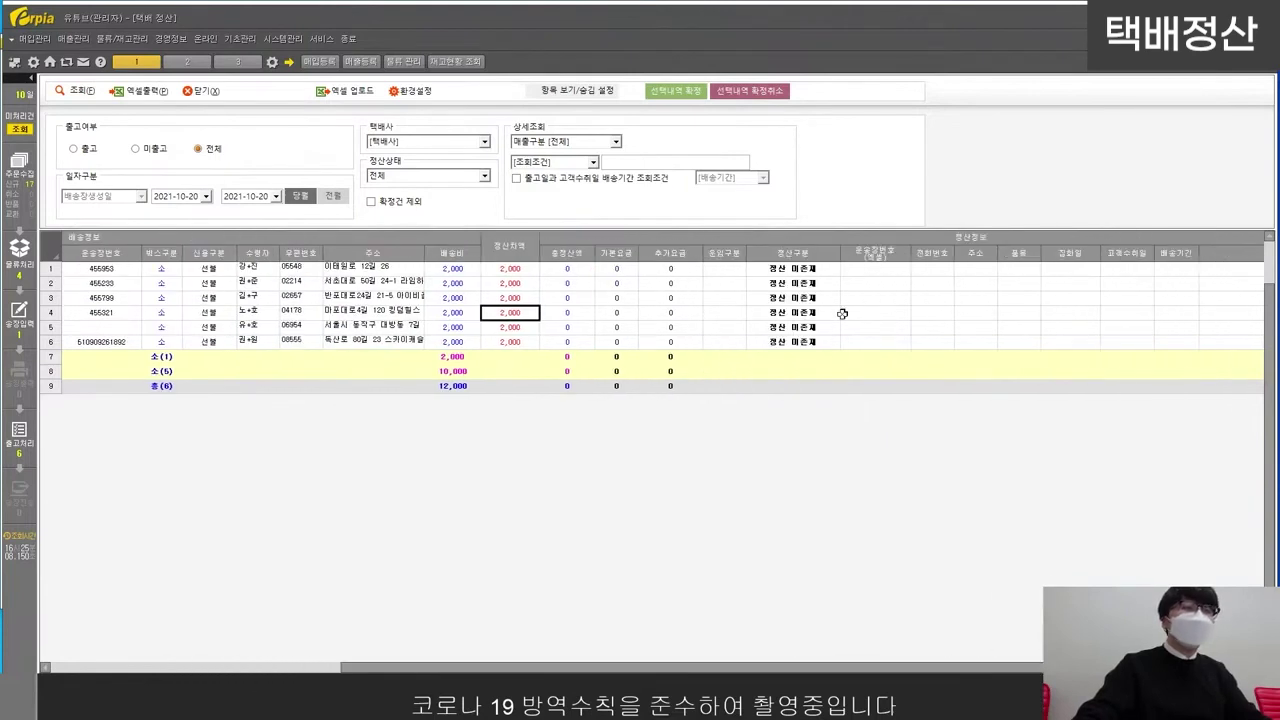
left_click_drag(829, 270, 833, 343)
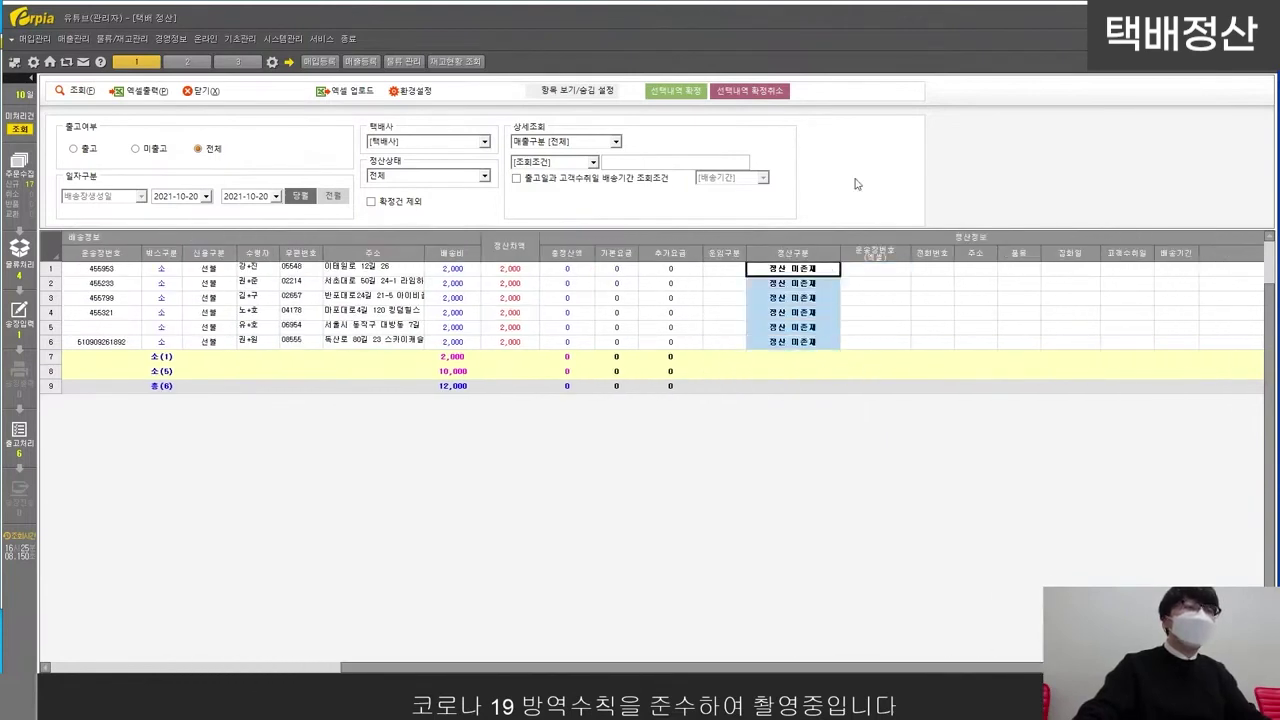
left_click(856, 272)
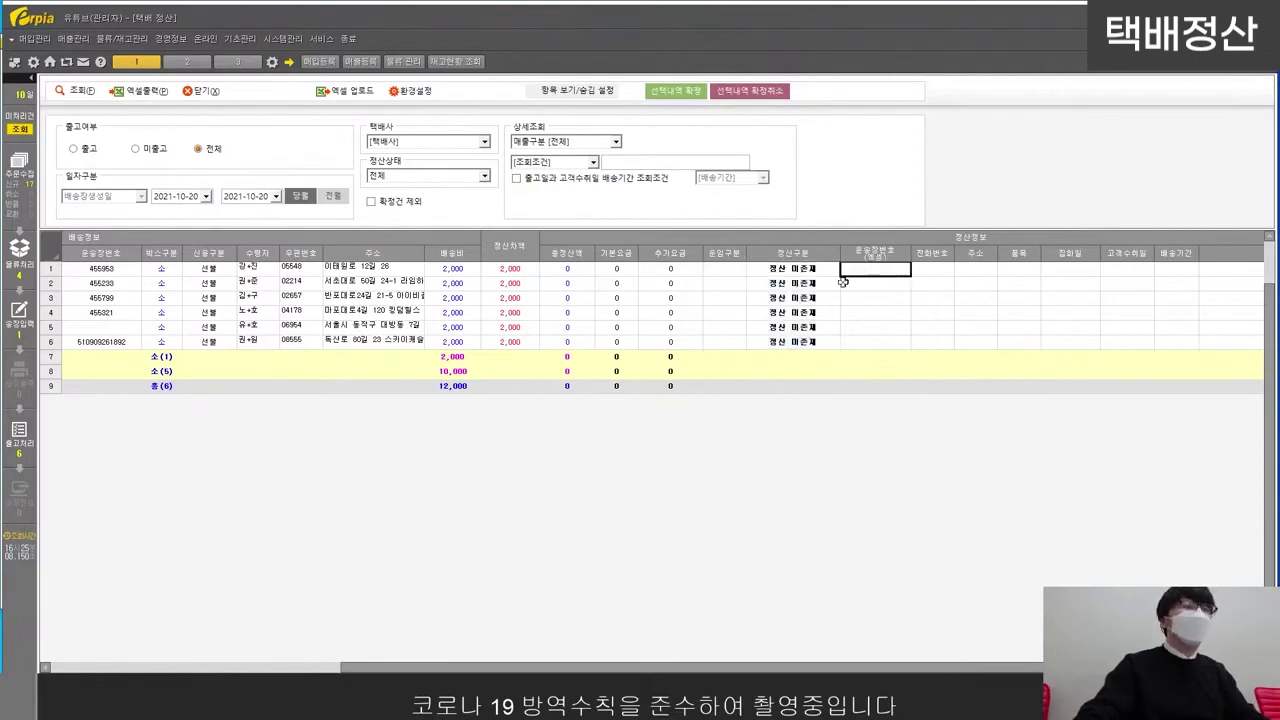
left_click(793, 274)
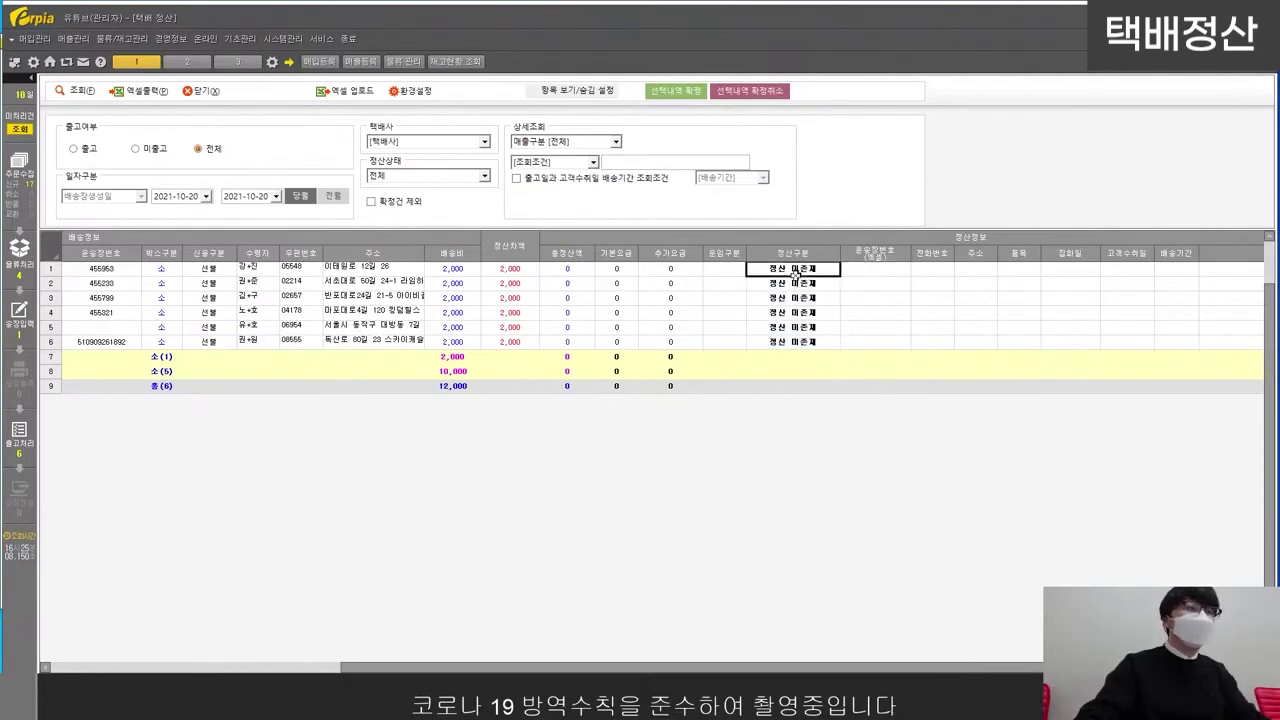
left_click(766, 297)
left_click(727, 296)
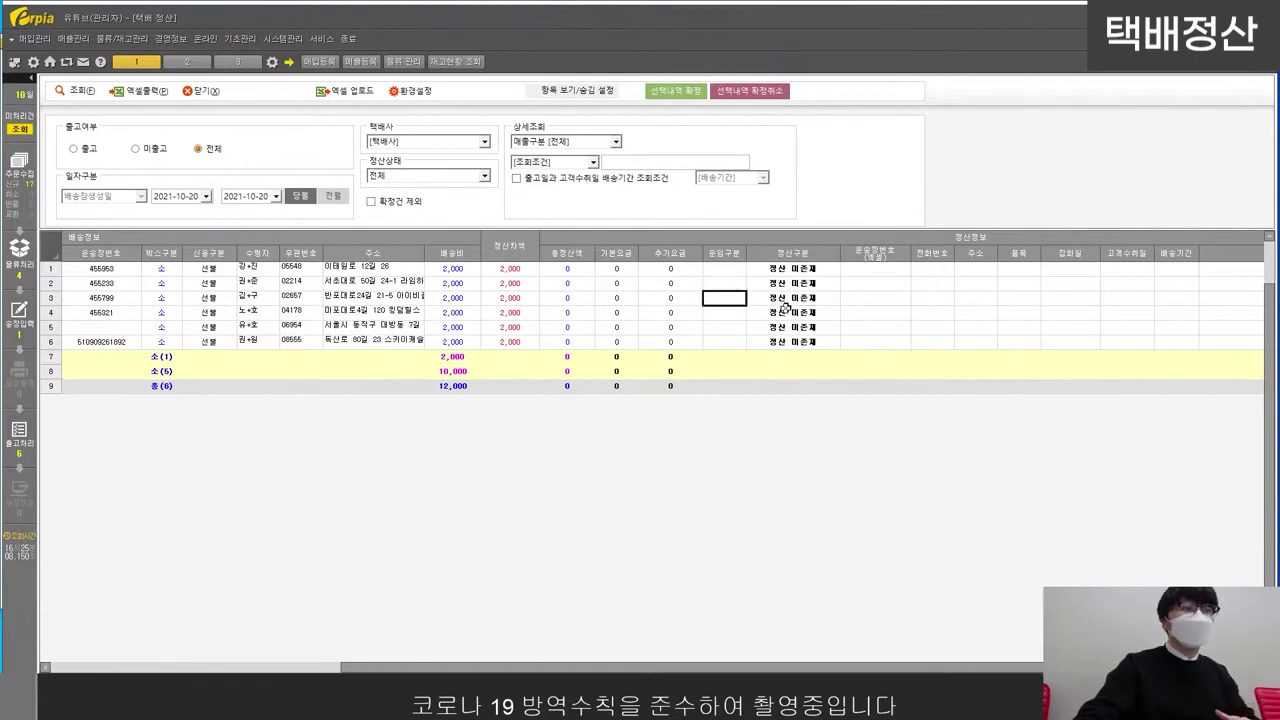
Step: Open the 택배정산 환경설정 dialog, move it clear of the search filters and load the 한진 courier's column mapping
left_click(411, 91)
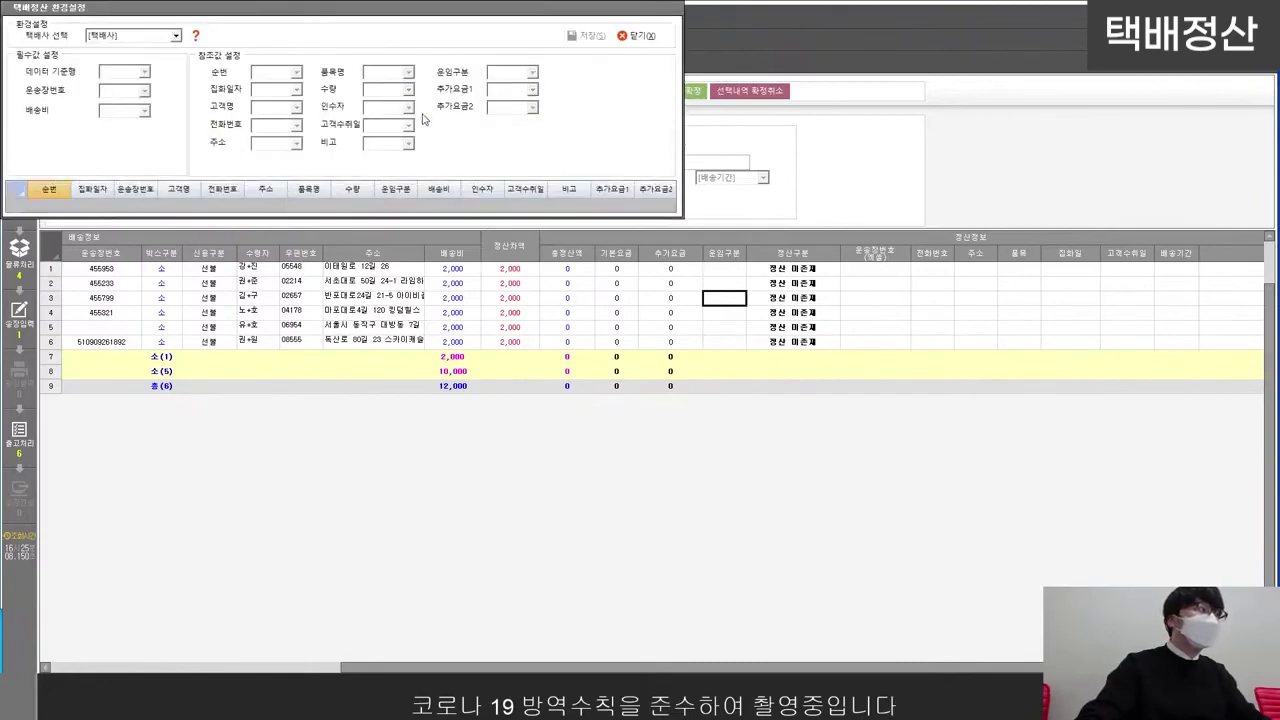
left_click_drag(287, 15, 551, 270)
left_click(411, 273)
scroll(413, 290, "down", 2)
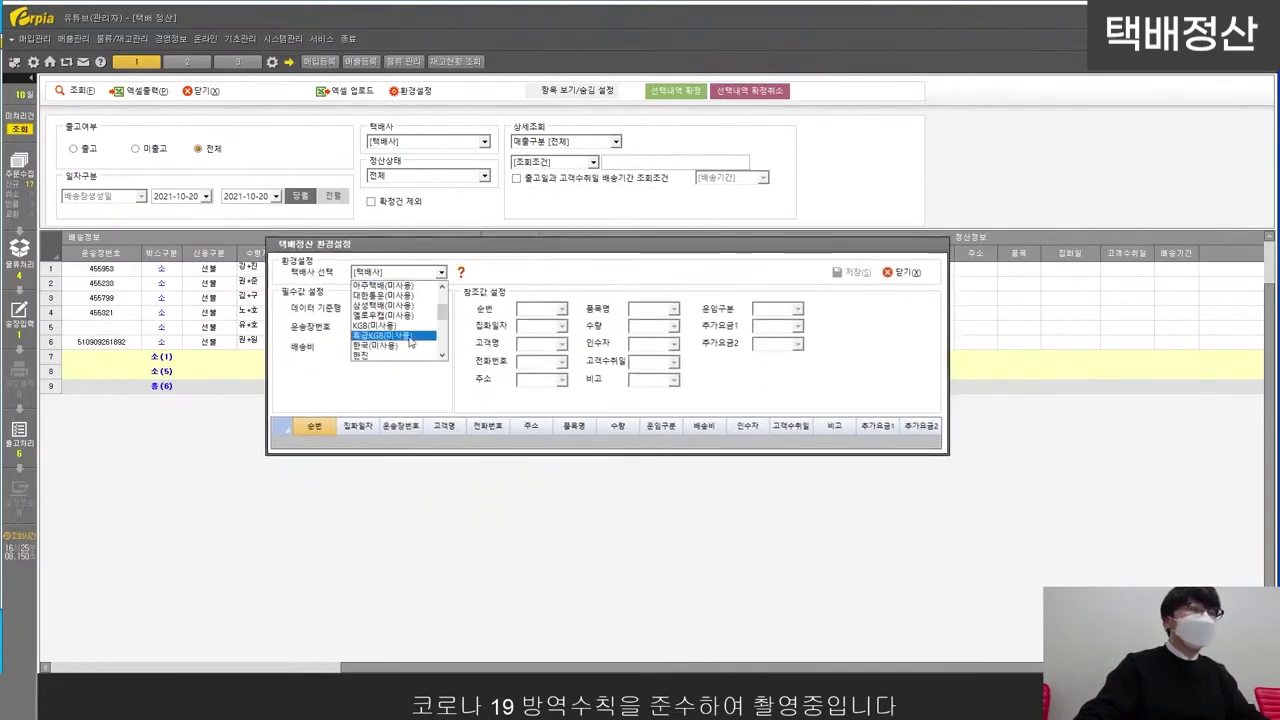
left_click(380, 356)
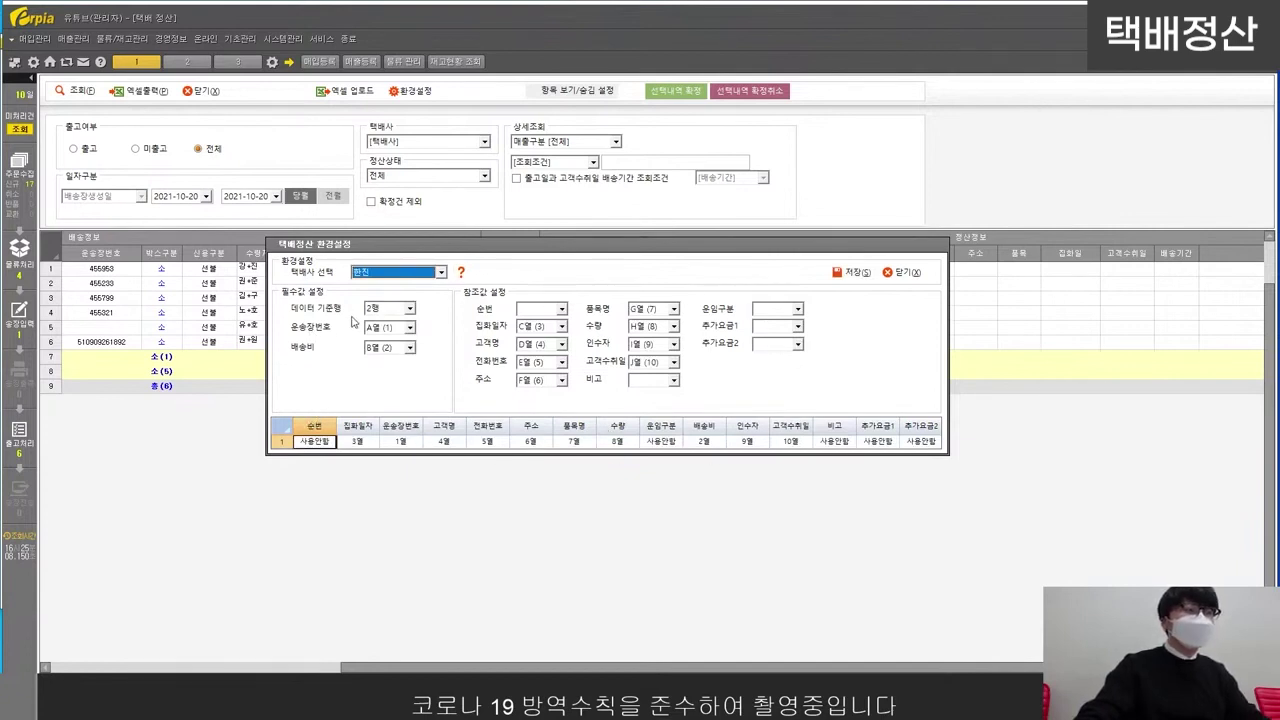
Step: Check the 한진 required settings with 데이터 기준행 at 2행, 운송장번호 at A열 (1) and 배송비 at B열 (2), and close the dialog
left_click(378, 312)
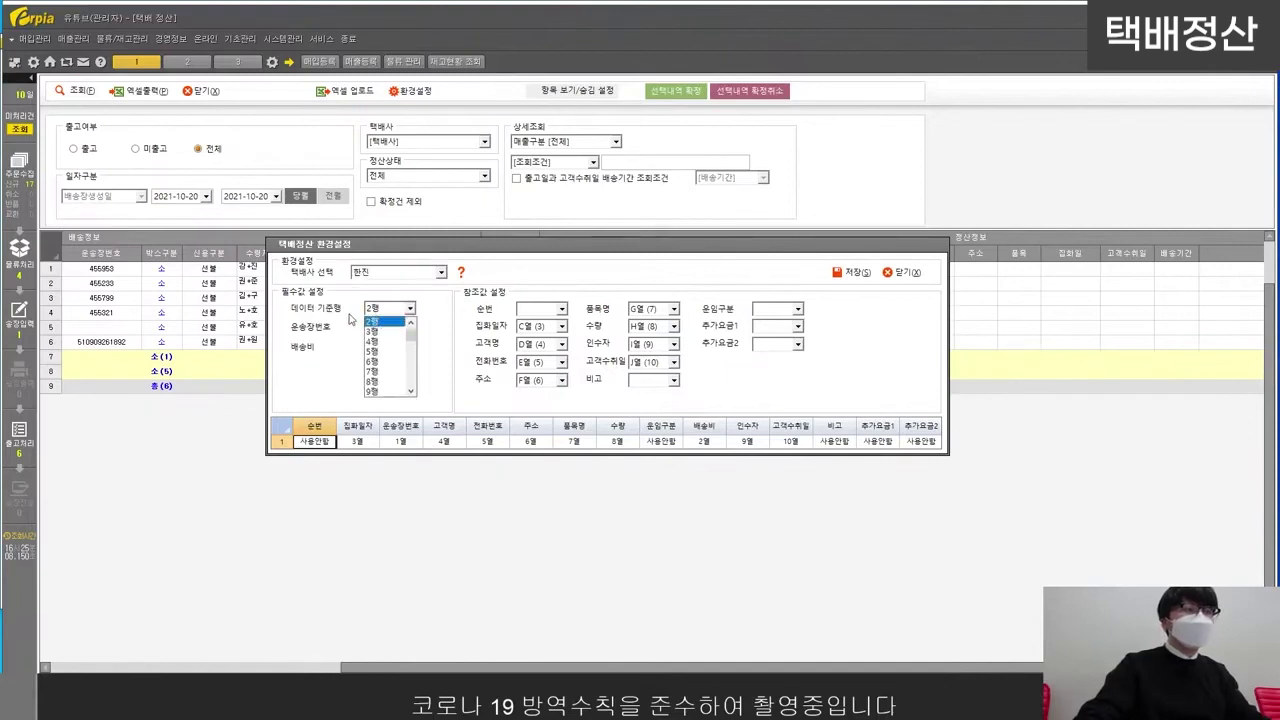
scroll(381, 340, "up", 2)
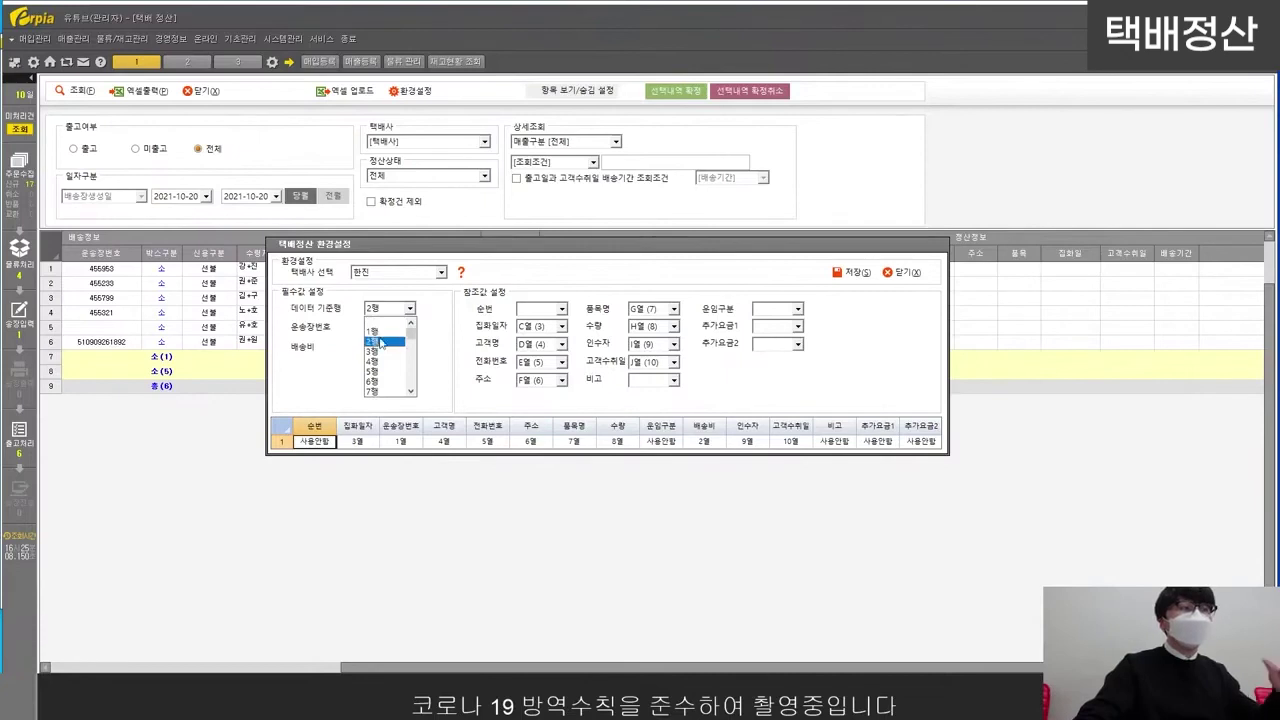
left_click(380, 343)
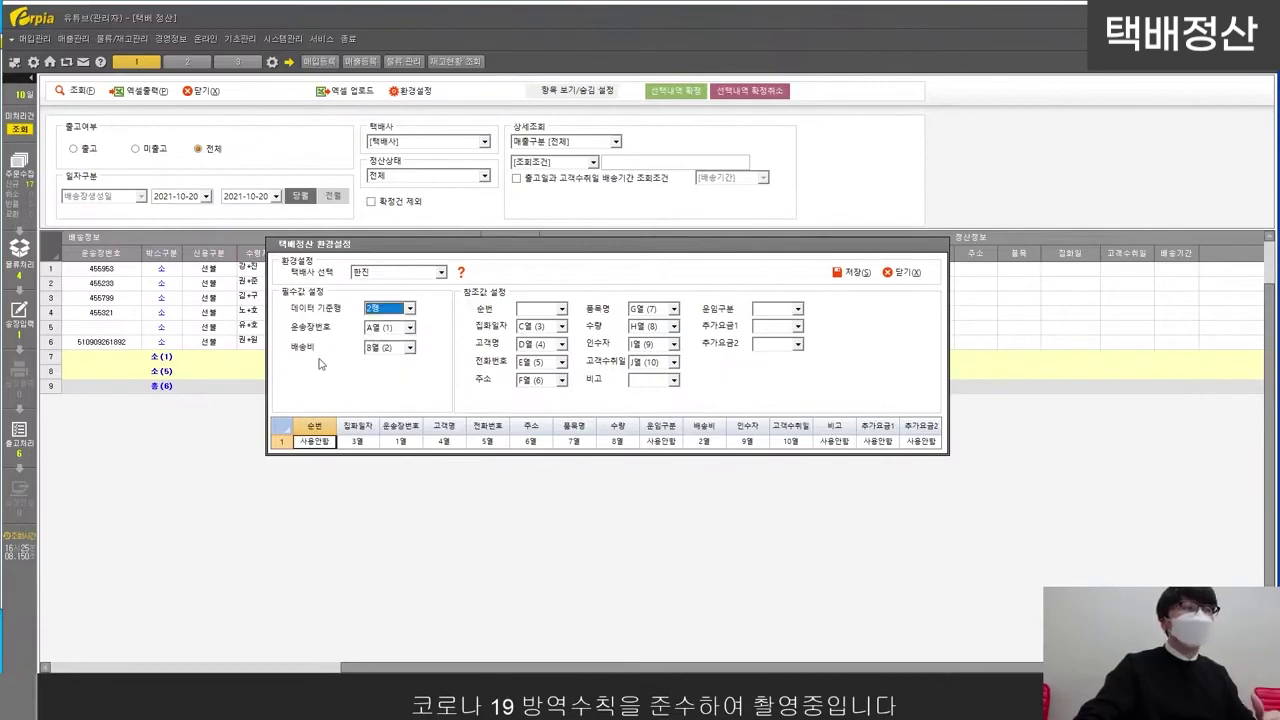
left_click(409, 328)
left_click(397, 343)
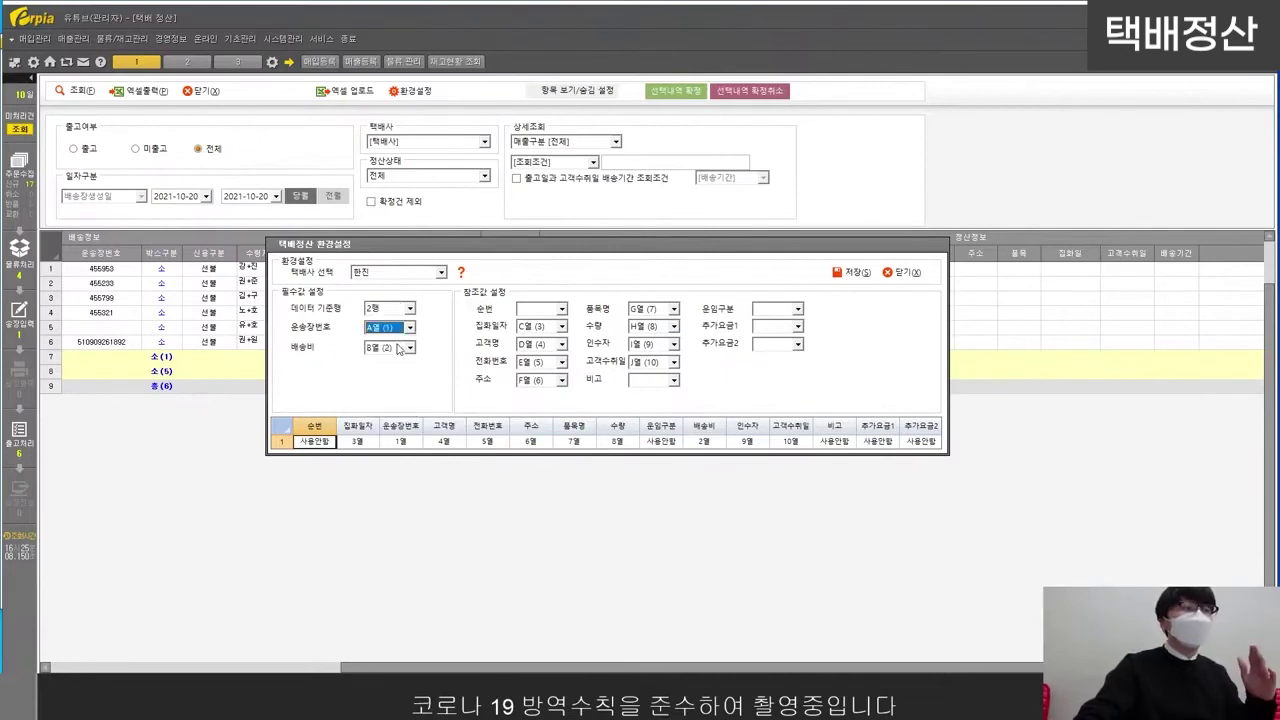
left_click(376, 348)
left_click(378, 370)
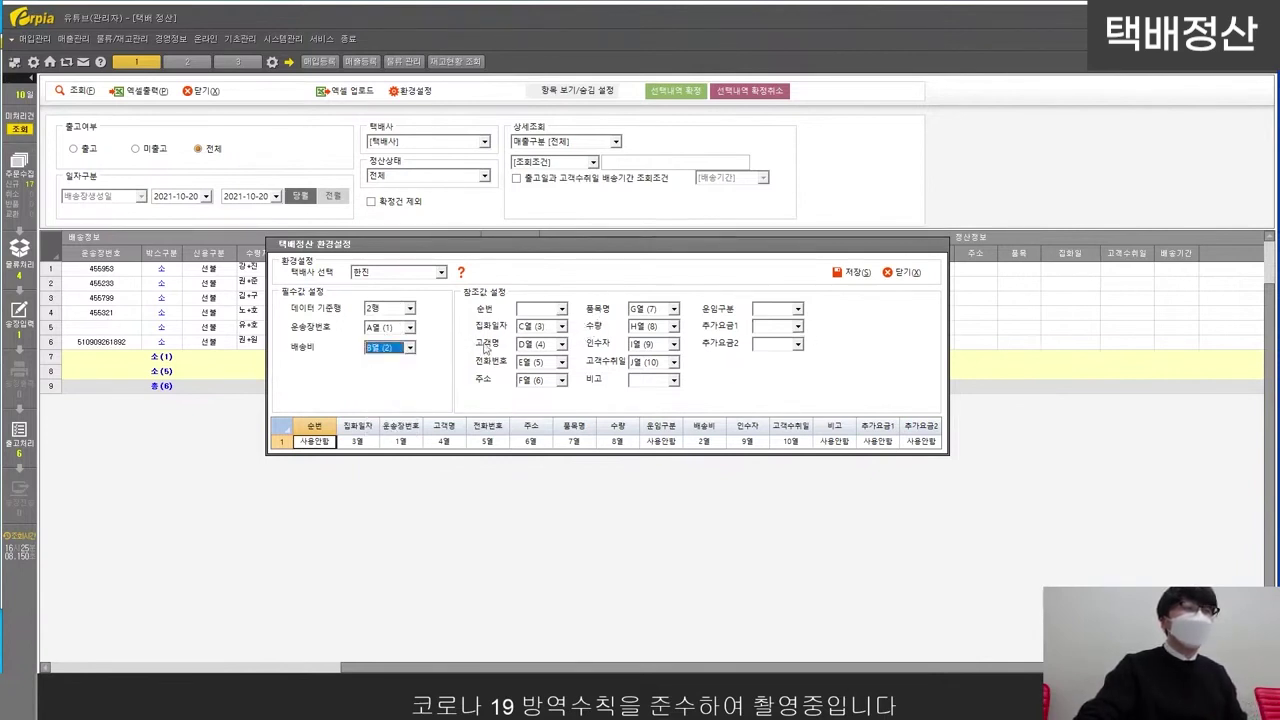
left_click(890, 276)
left_click(792, 292)
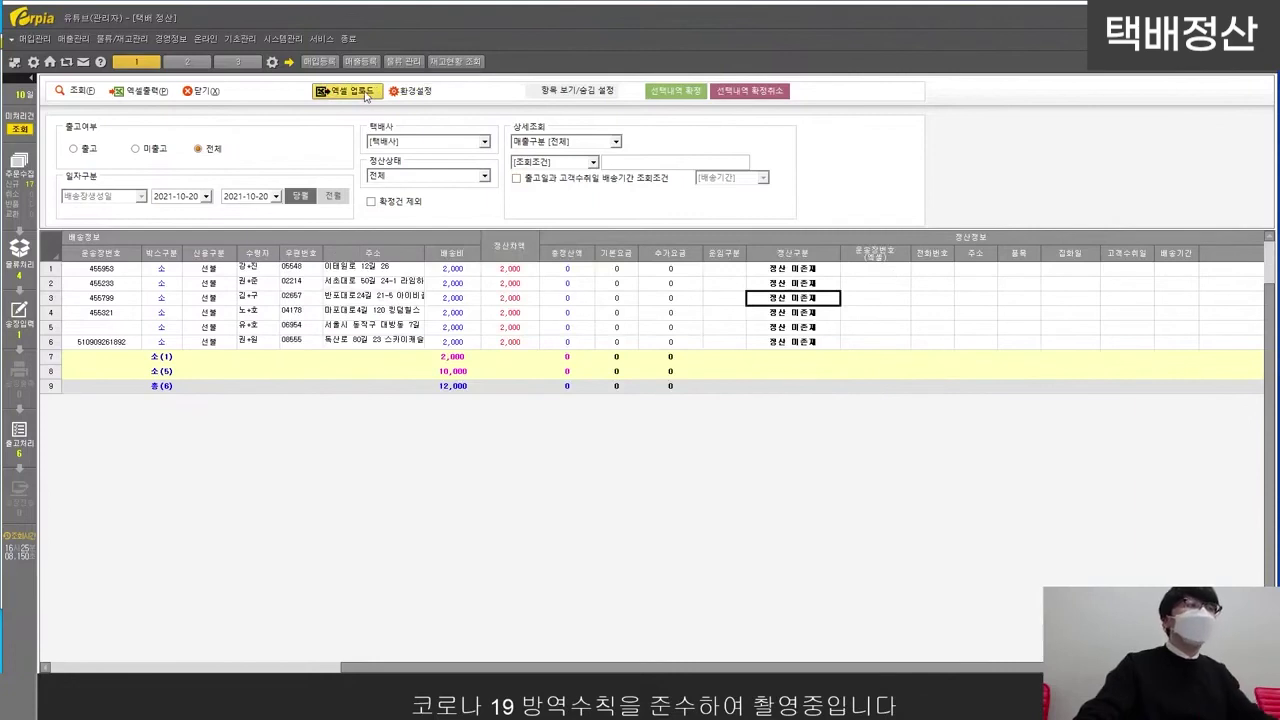
Step: Set the 택배사 filter to 한진 for the settlement Excel upload
left_click(366, 93)
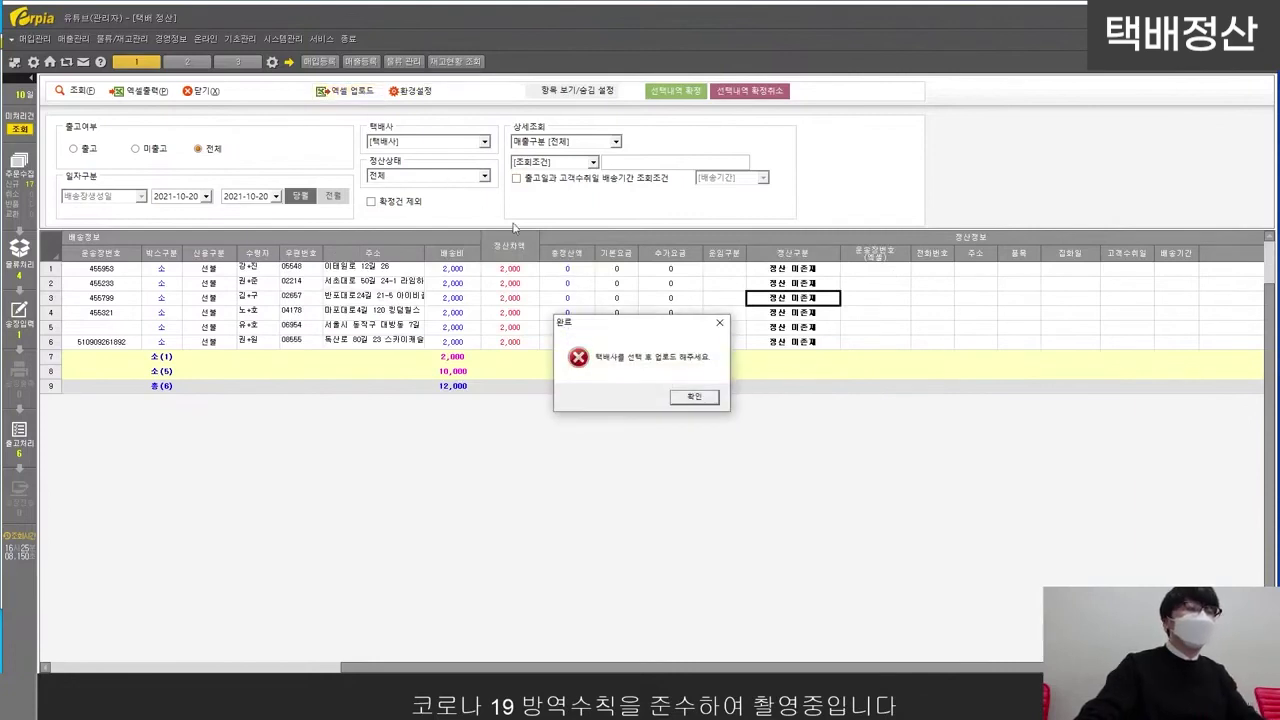
key("Return")
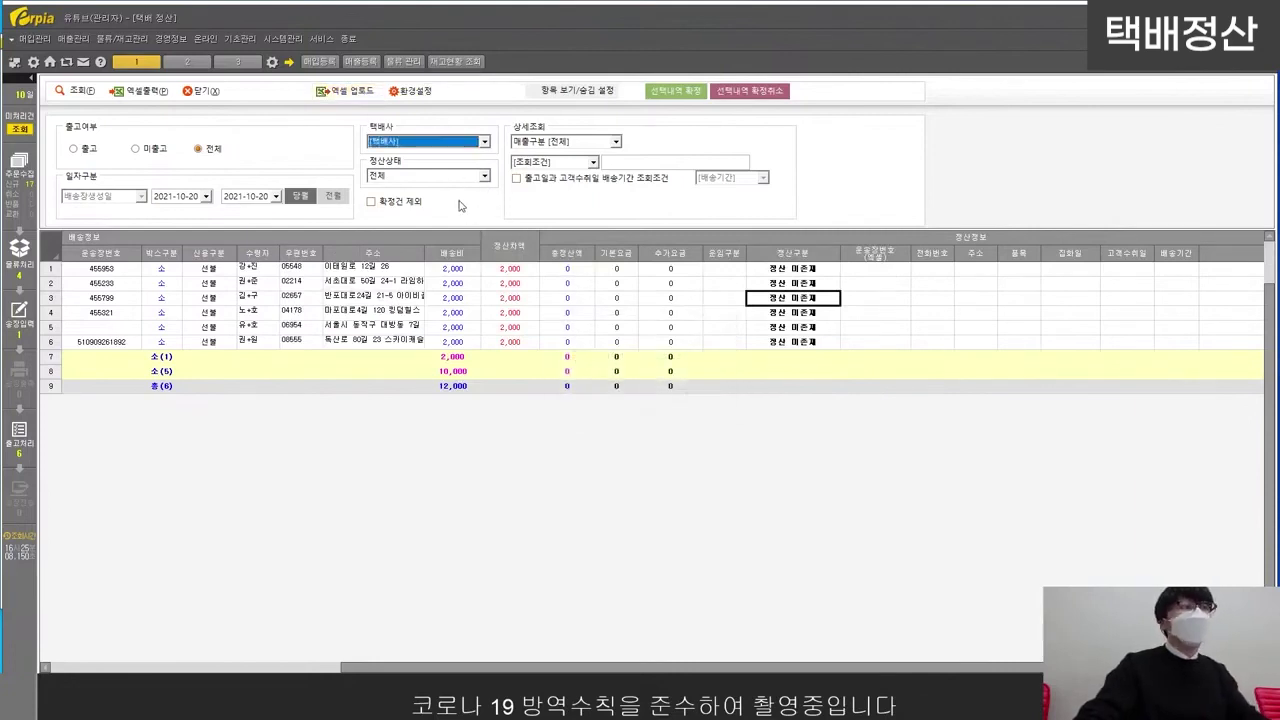
left_click(426, 145)
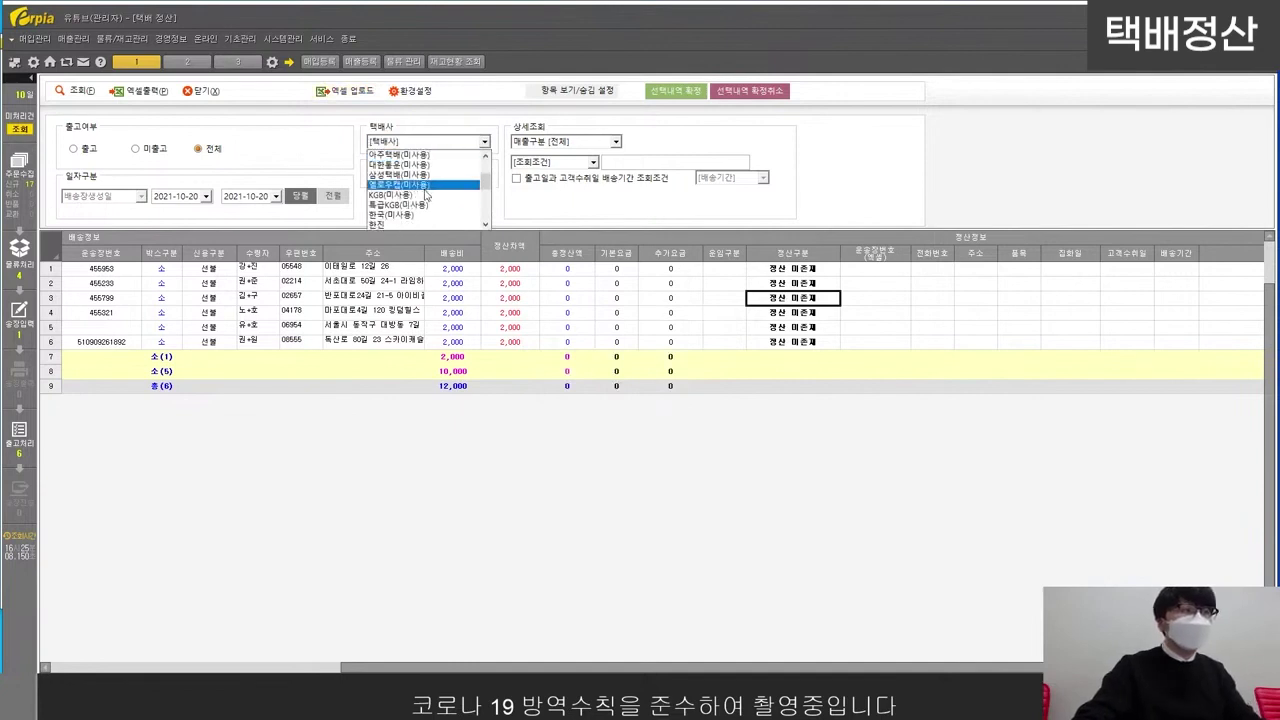
left_click(420, 226)
left_click(490, 310)
Step: Upload the Excel file 택배정산 엑셀파일 as the 한진 settlement data and acknowledge the messages
left_click(341, 93)
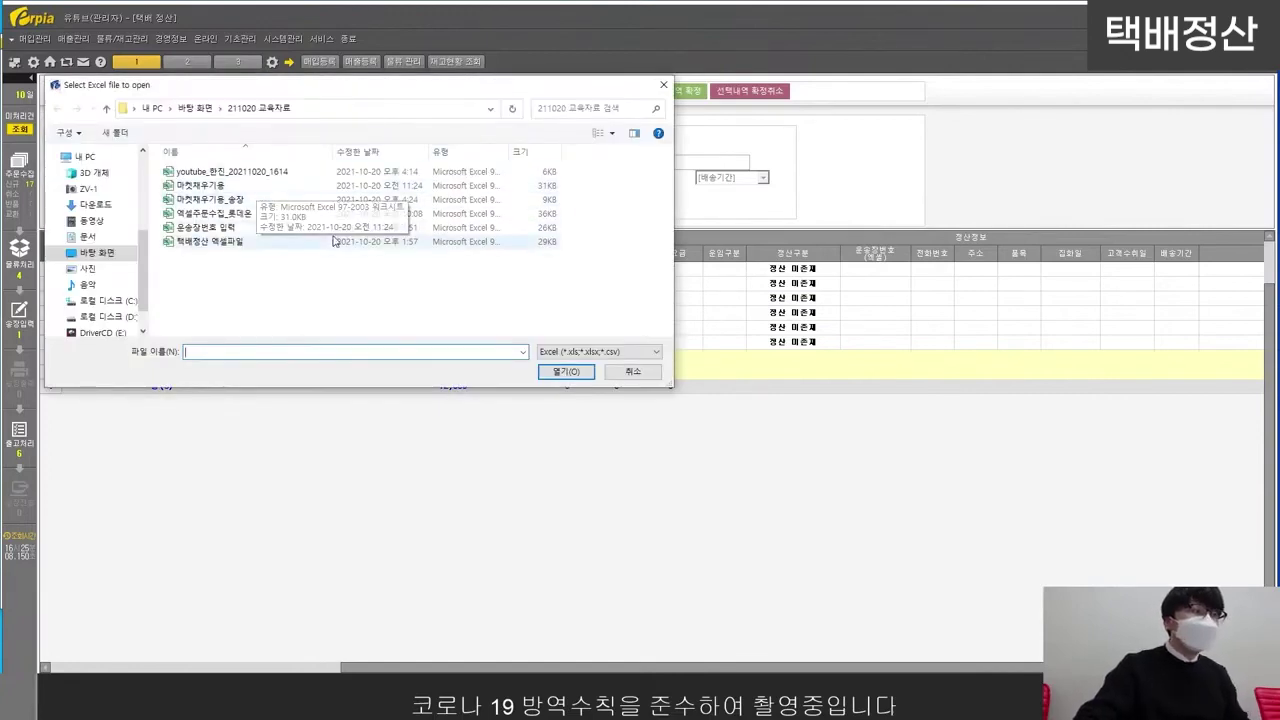
double_click(298, 242)
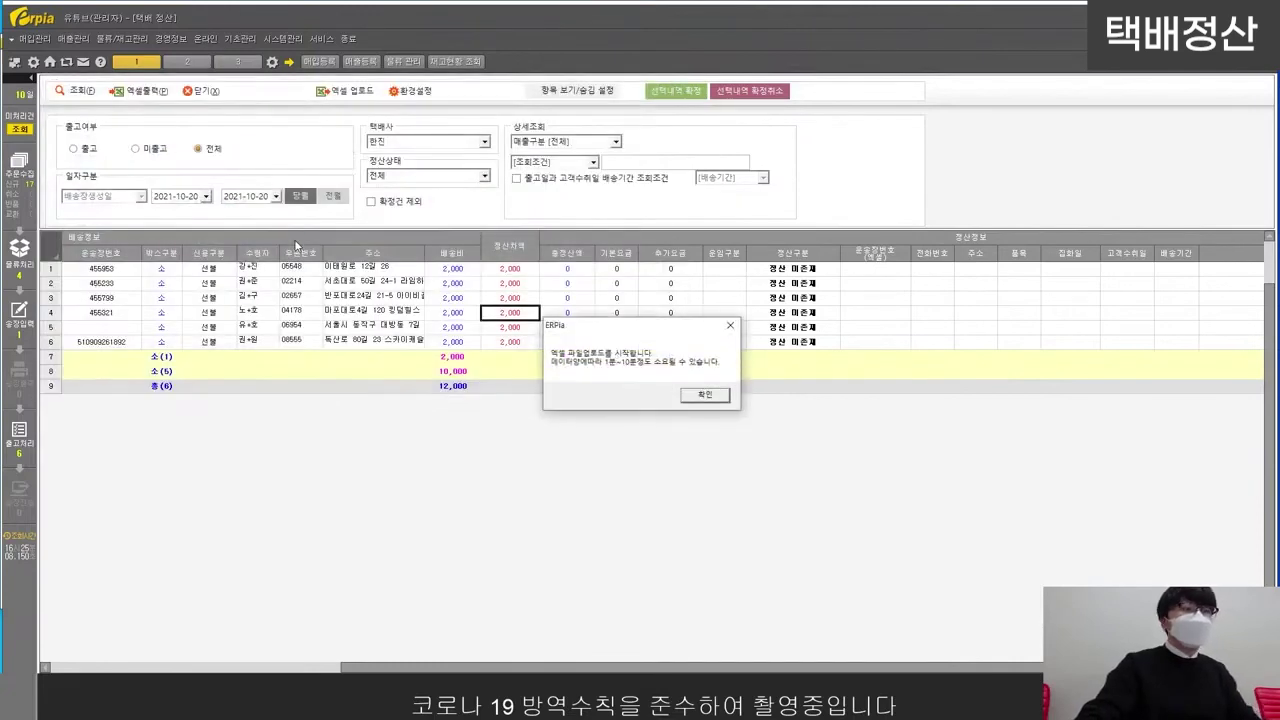
key("Return")
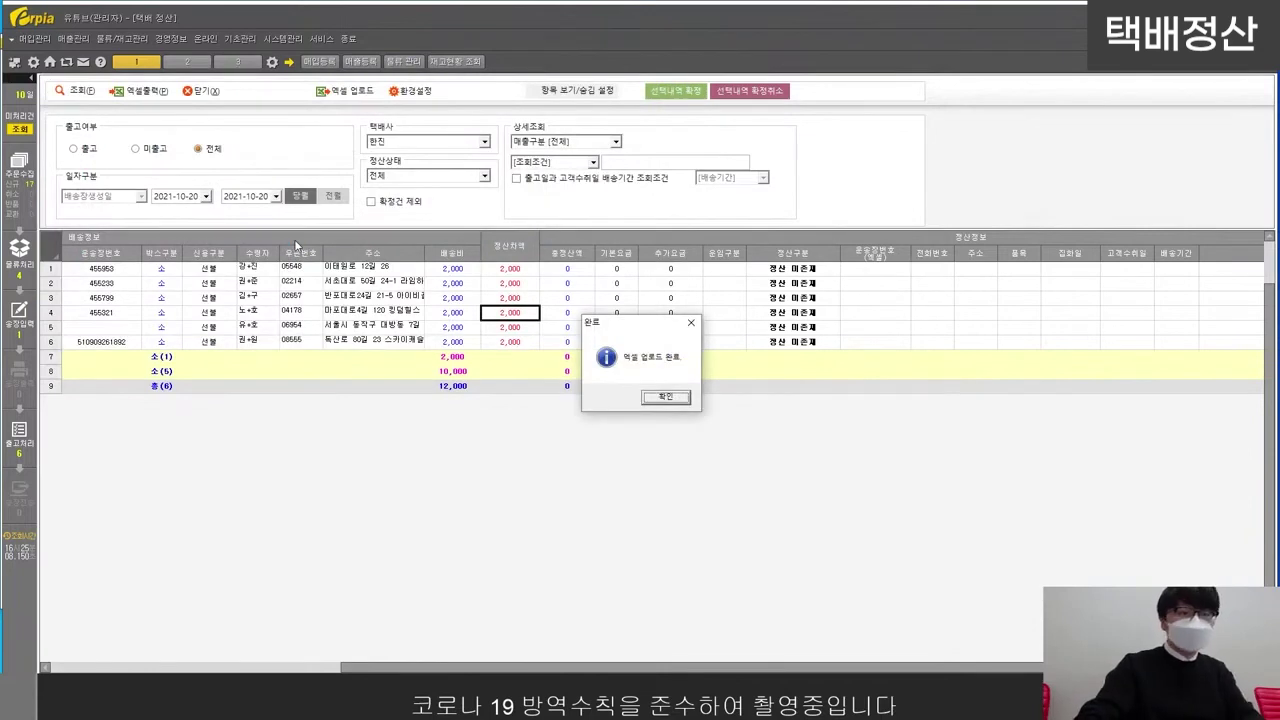
key("Return")
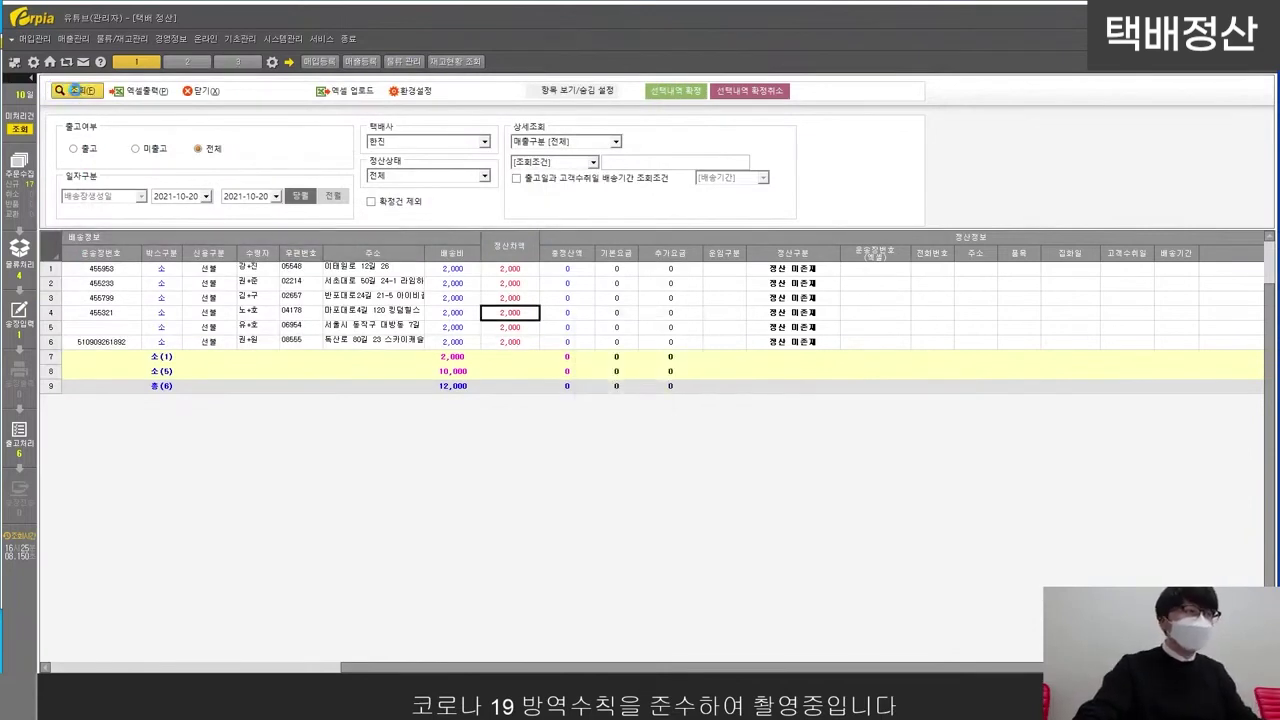
Step: Refresh the 한진 delivery list for 2021-10-20 and review its delivery and settlement columns
left_click(77, 91)
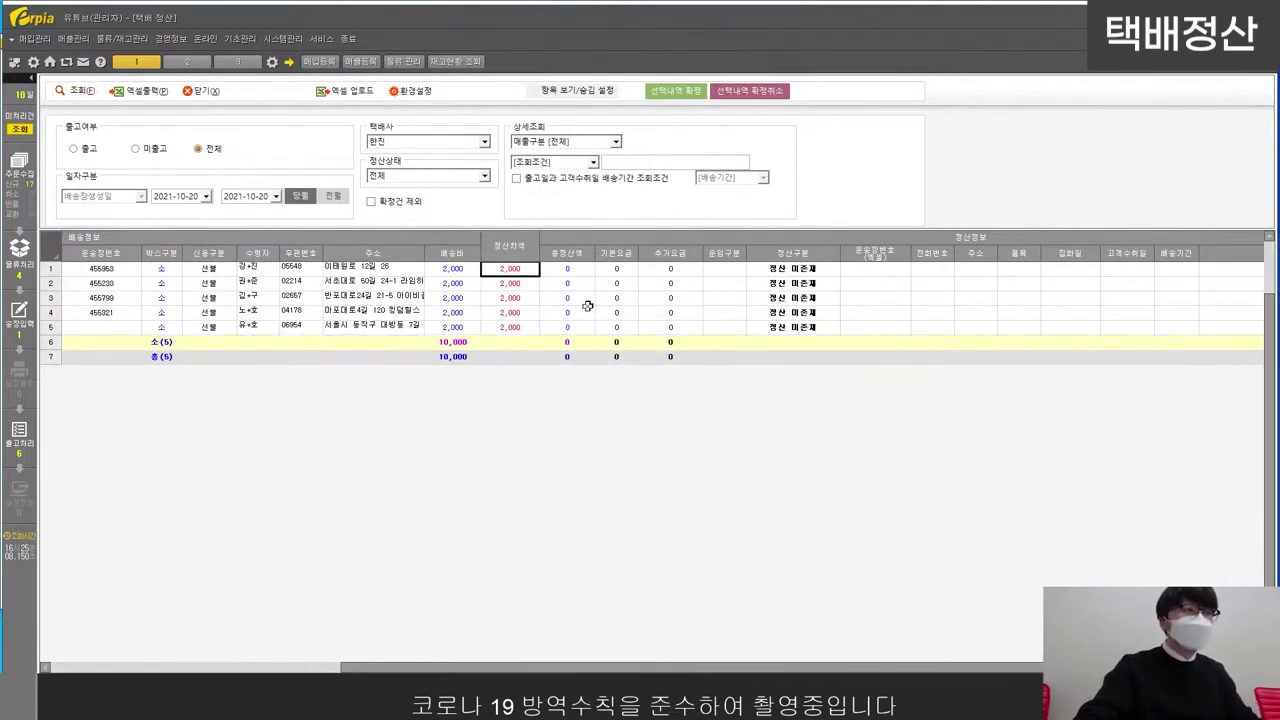
left_click_drag(690, 667, 400, 667)
left_click(391, 326)
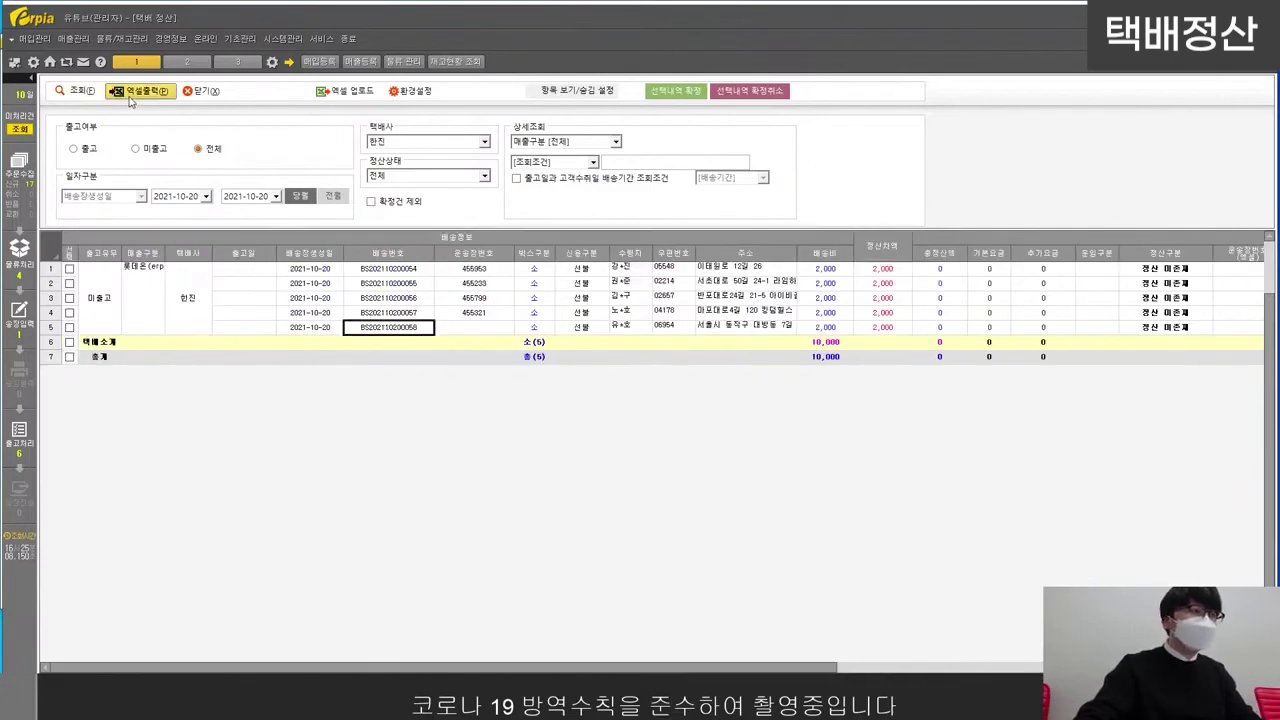
left_click(86, 93)
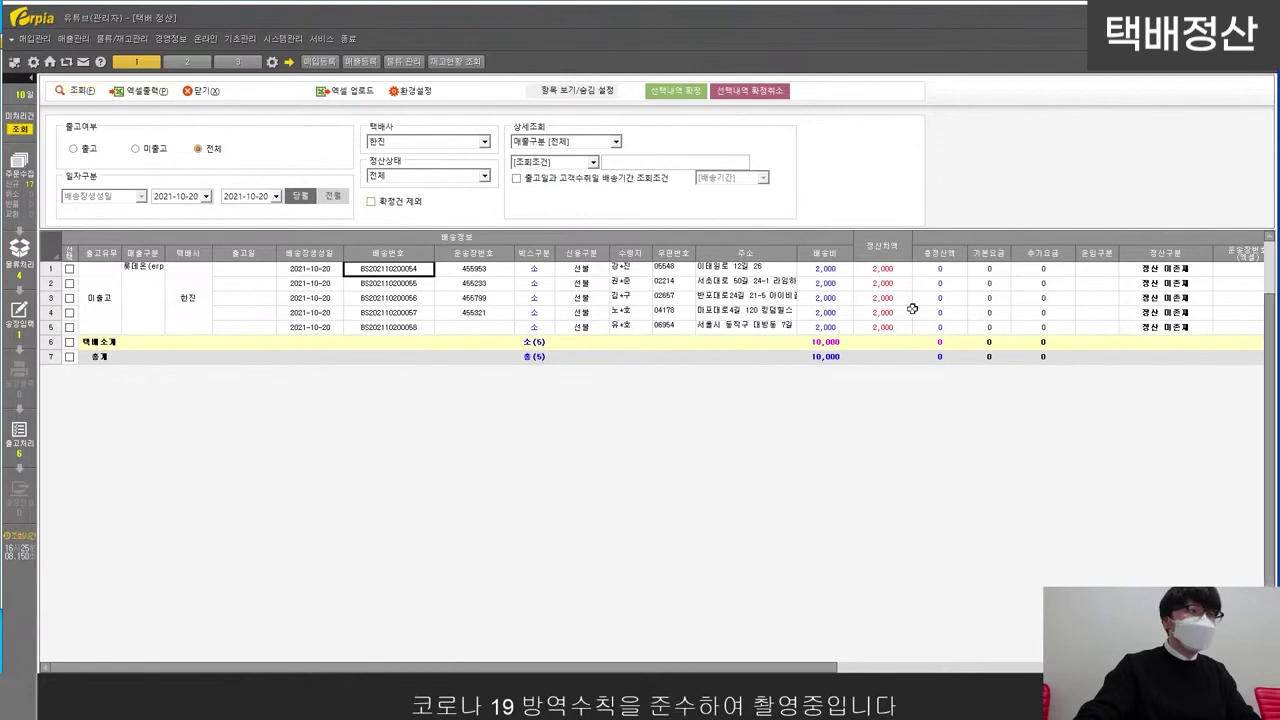
left_click(778, 299)
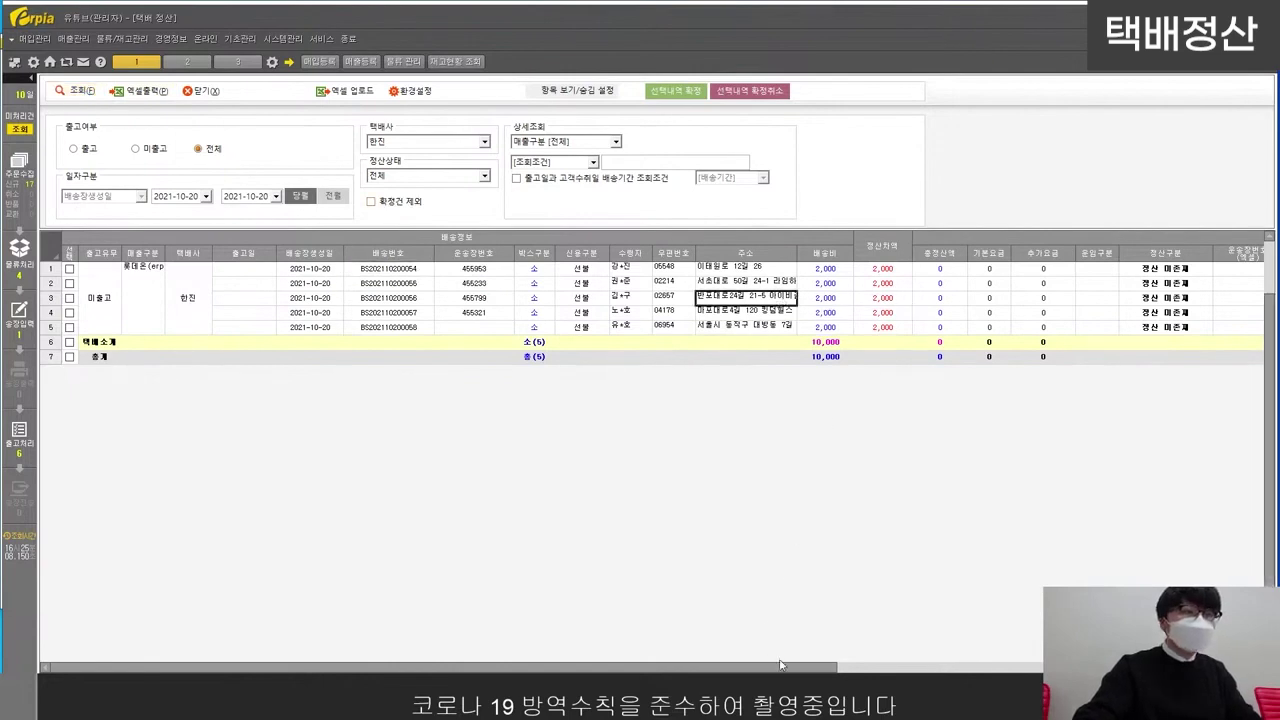
left_click_drag(788, 667, 881, 615)
Step: Set the start date to 2021-10-01 and query the 한진 deliveries through 2021-10-20
left_click(192, 197)
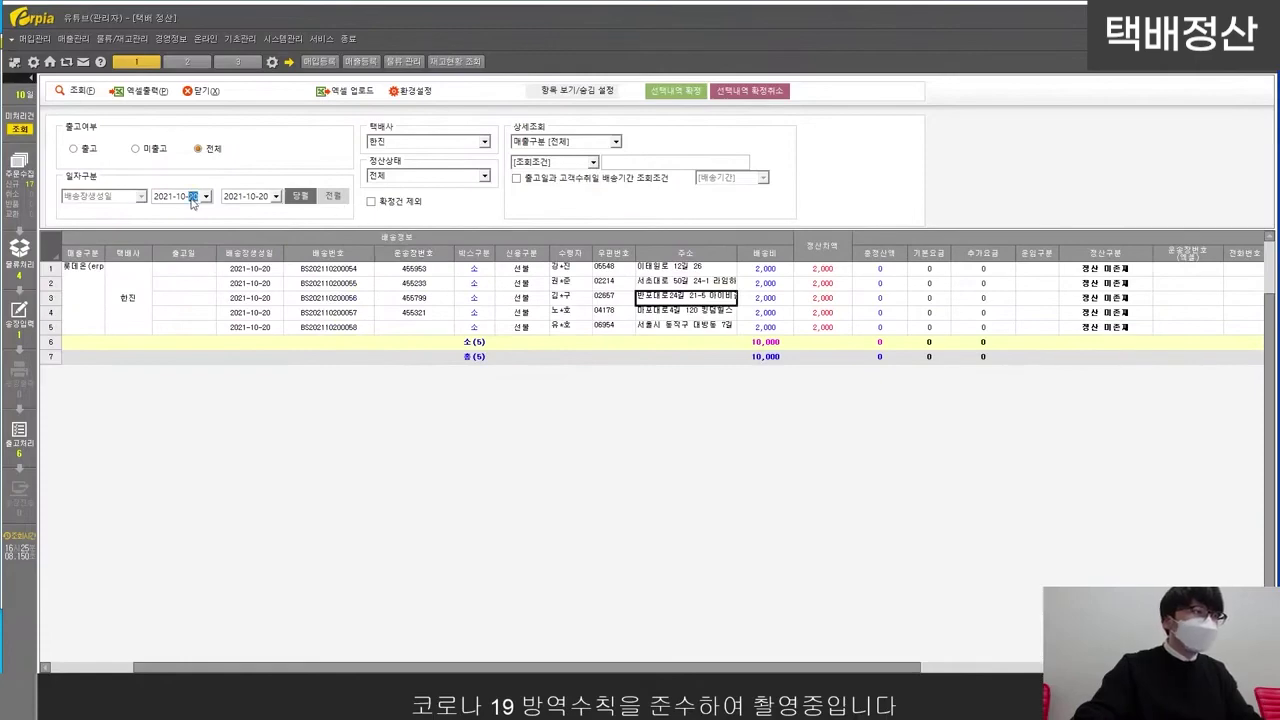
type("01")
left_click(78, 90)
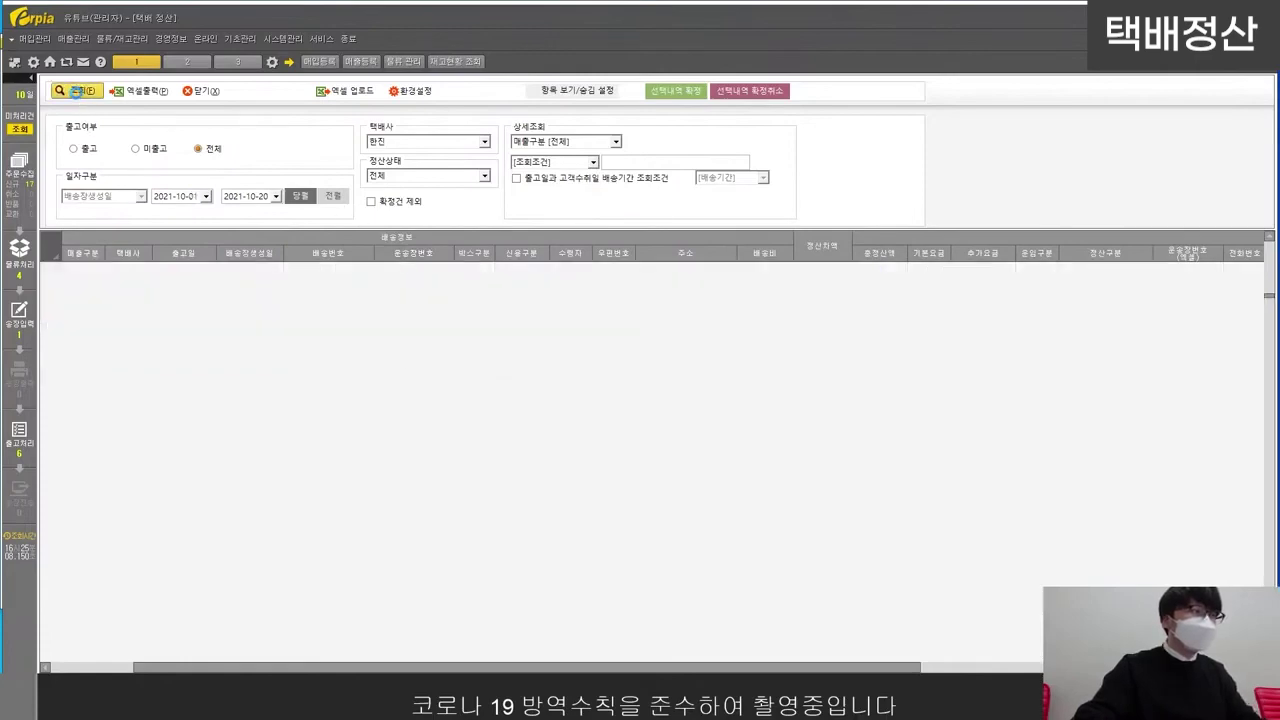
left_click(726, 384)
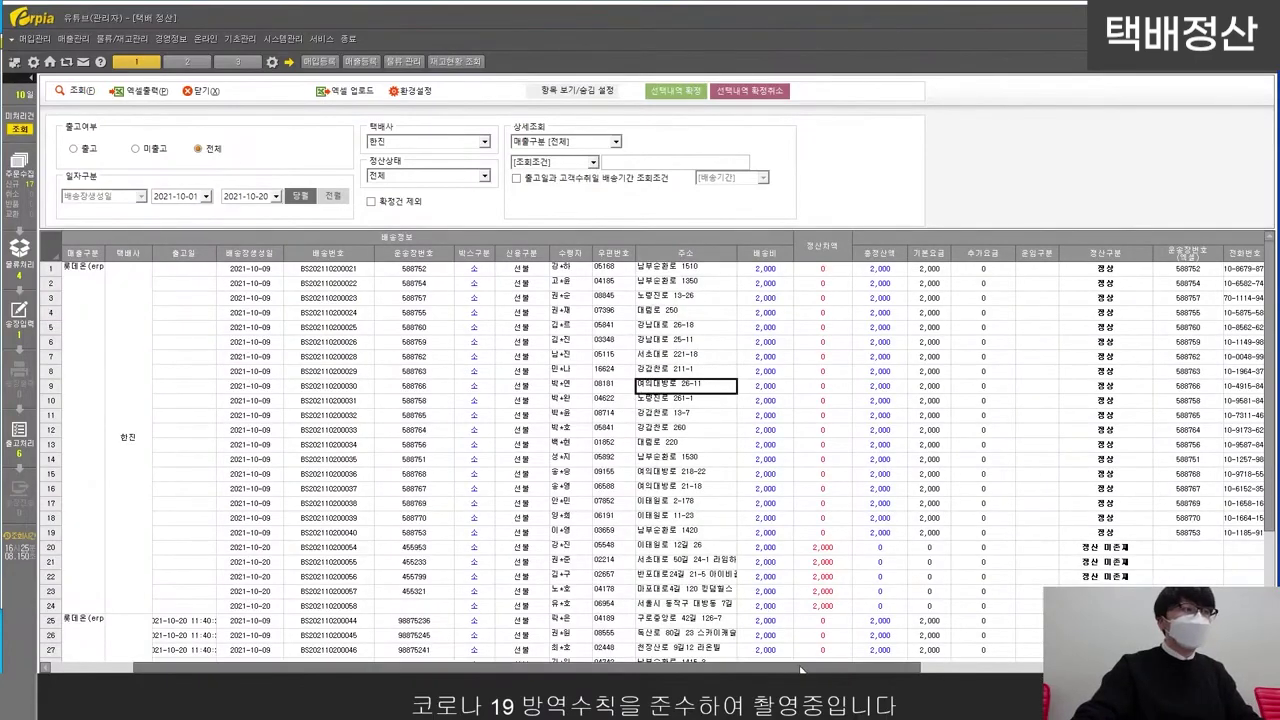
Step: Examine the 정산구분 column of the queried deliveries, distinguishing the 정상 rows from the 정산 미존재 rows
left_click_drag(800, 670, 1045, 670)
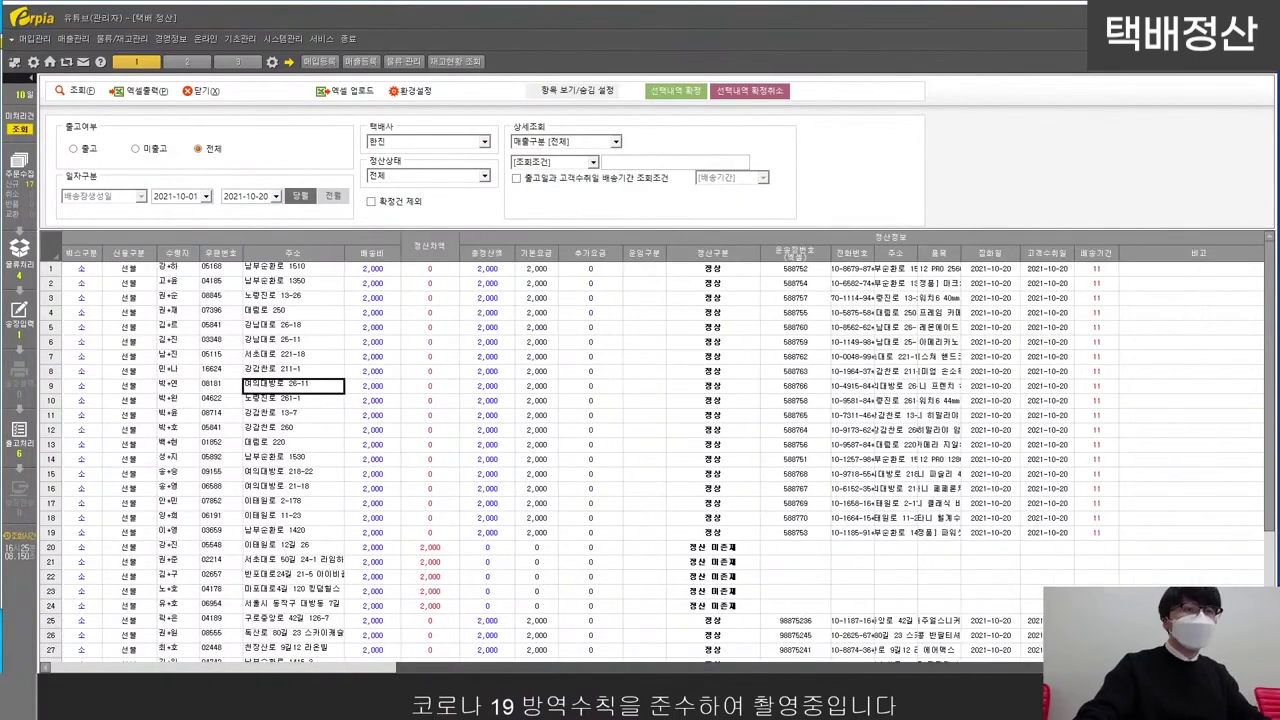
scroll(774, 510, "down", 3)
scroll(774, 510, "up", 3)
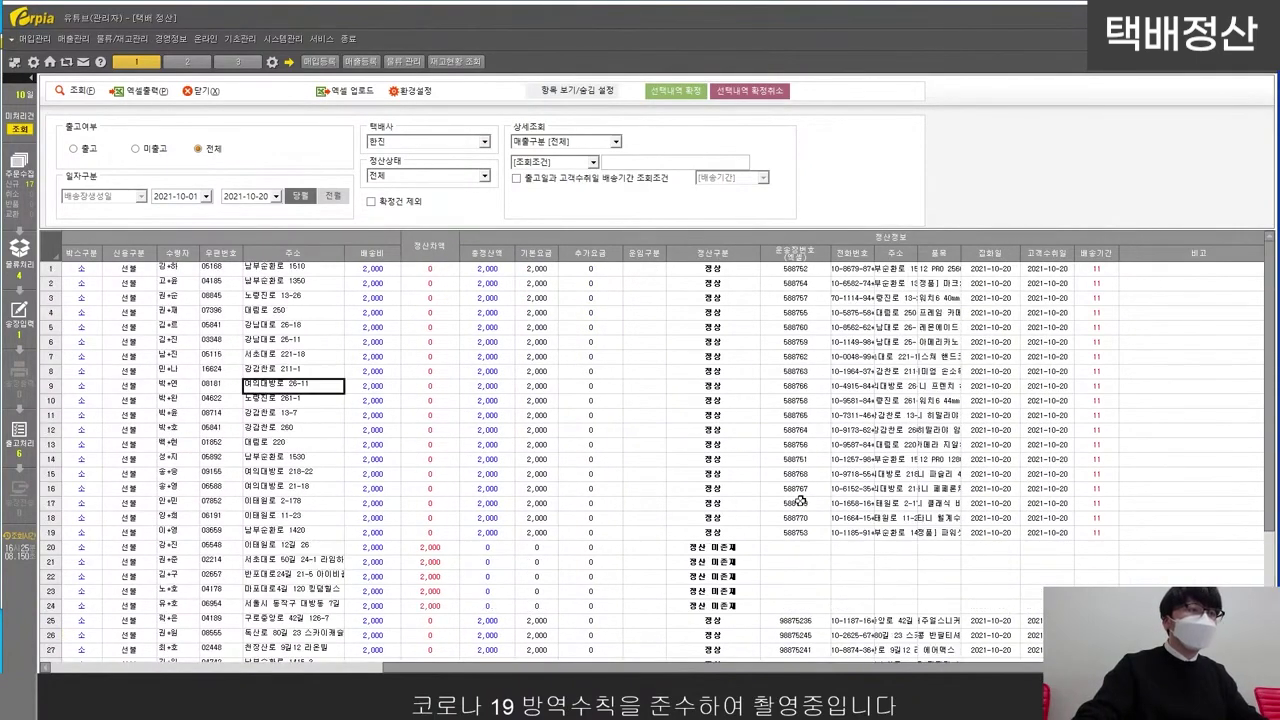
left_click(790, 430)
scroll(712, 303, "down", 1)
scroll(700, 295, "up", 1)
left_click_drag(734, 270, 737, 524)
scroll(737, 524, "down", 3)
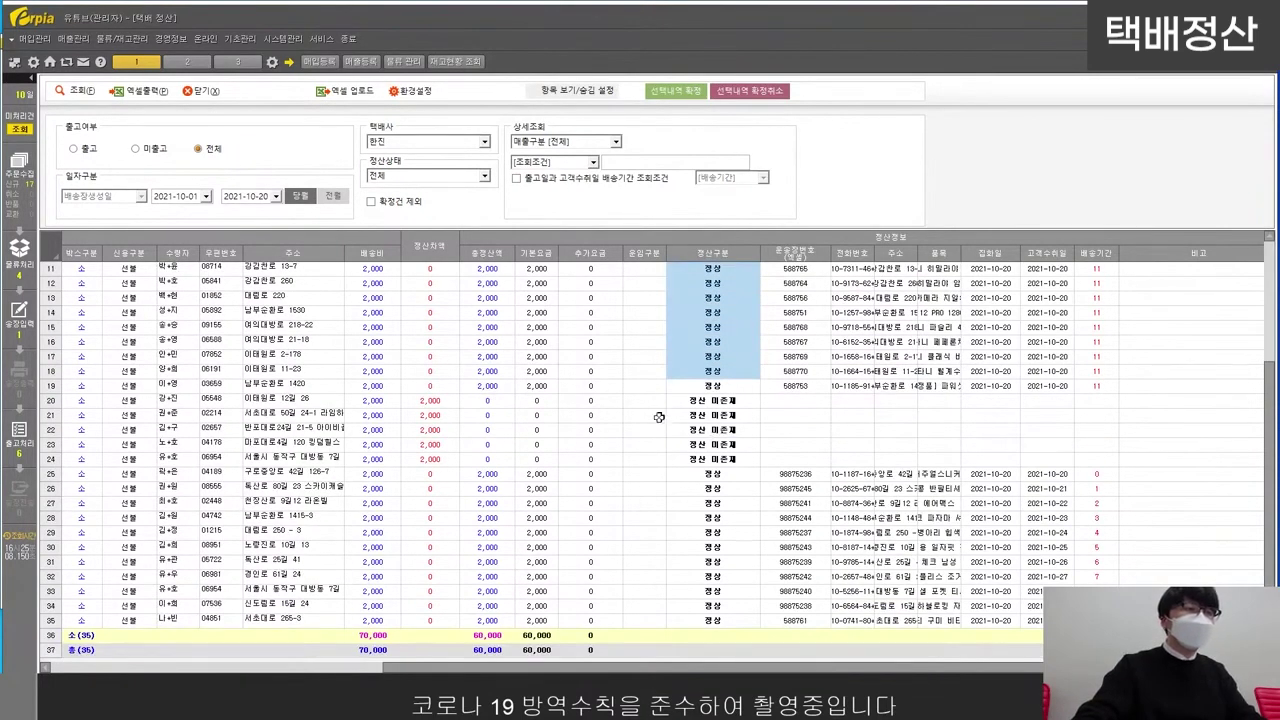
left_click_drag(716, 403, 745, 471)
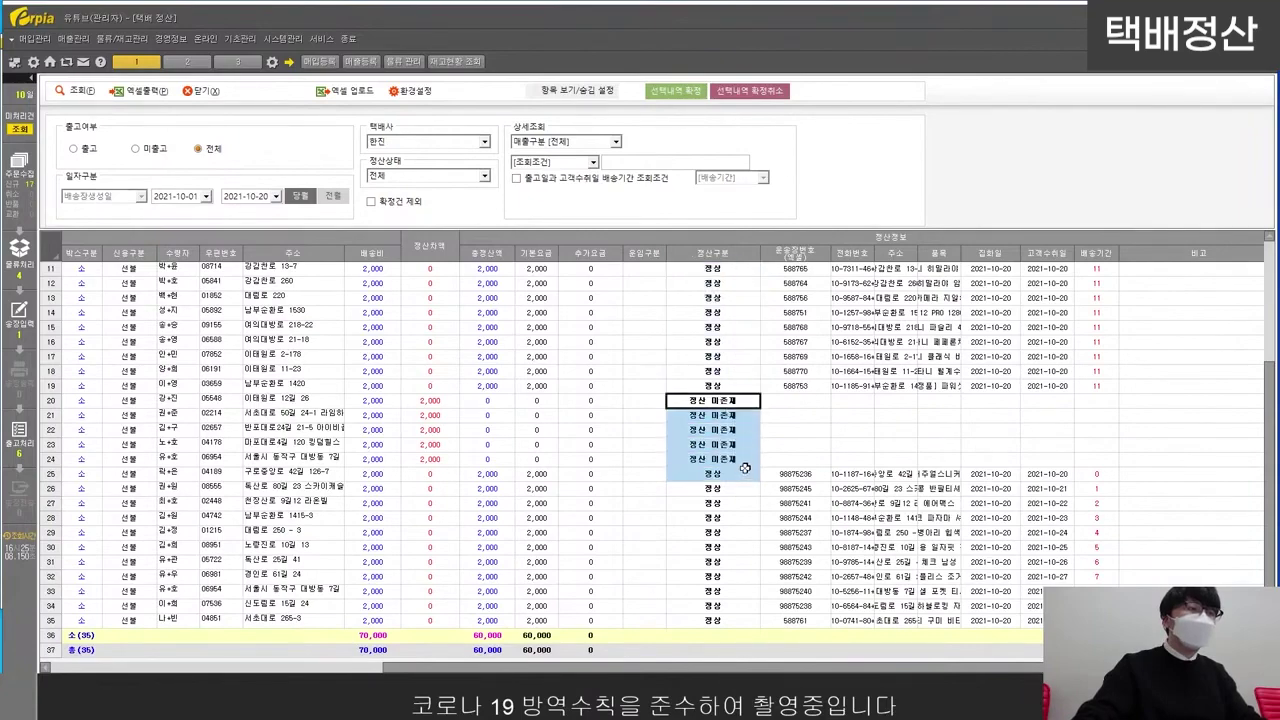
left_click(748, 489)
scroll(812, 455, "up", 3)
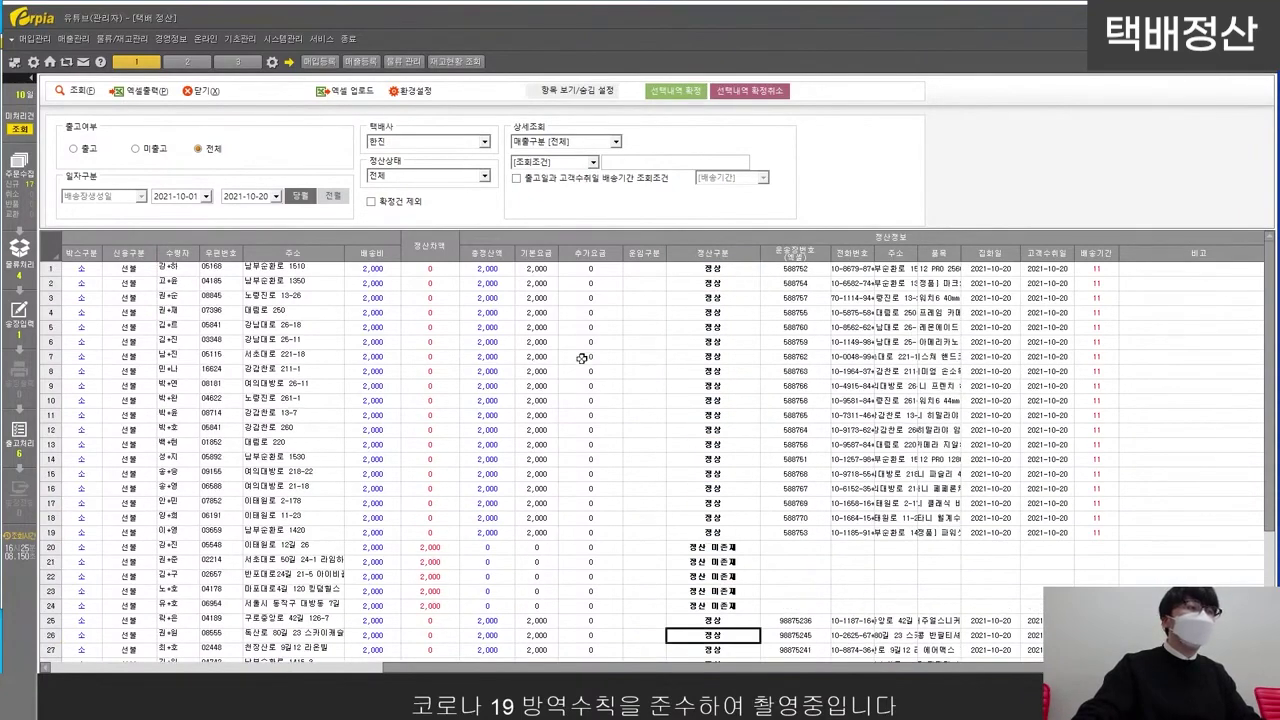
Step: Compare the 배송비 column with the 총정산액 and 기본요금 columns across all rows and their totals
left_click_drag(375, 267, 373, 668)
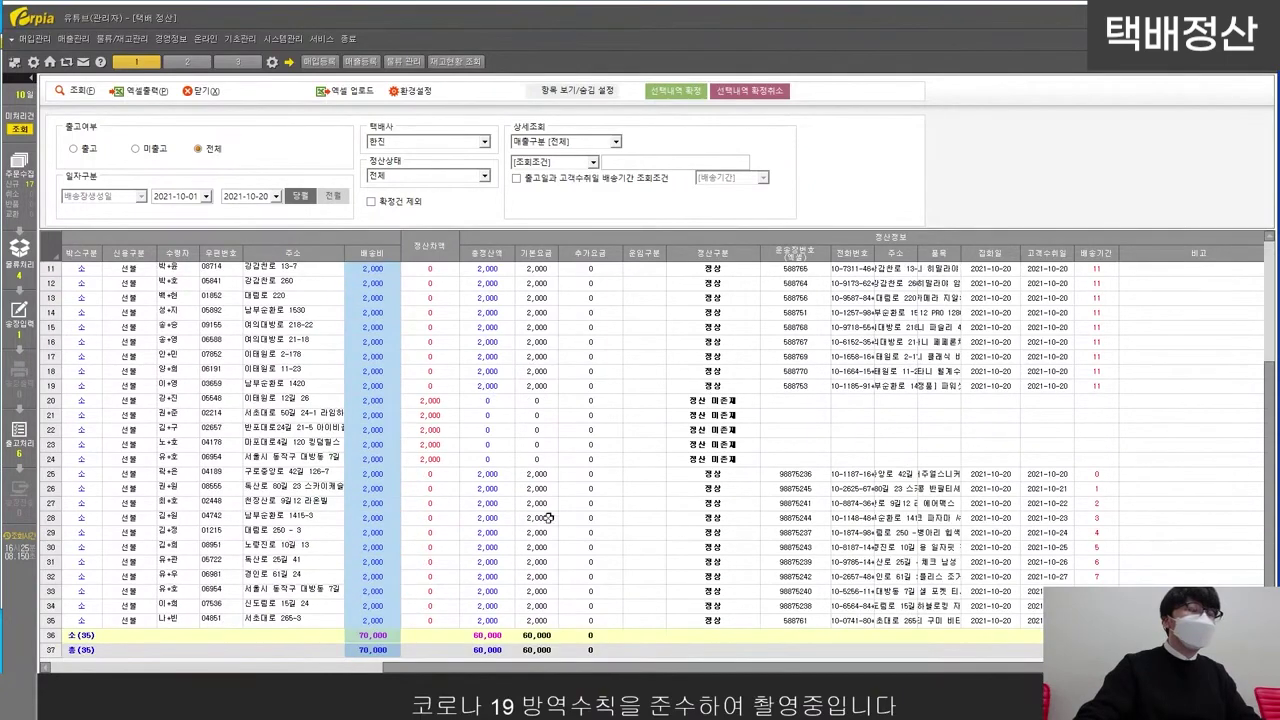
scroll(548, 494, "up", 3)
left_click_drag(537, 268, 505, 664)
left_click(487, 635)
left_click_drag(372, 604, 503, 618)
left_click(497, 604)
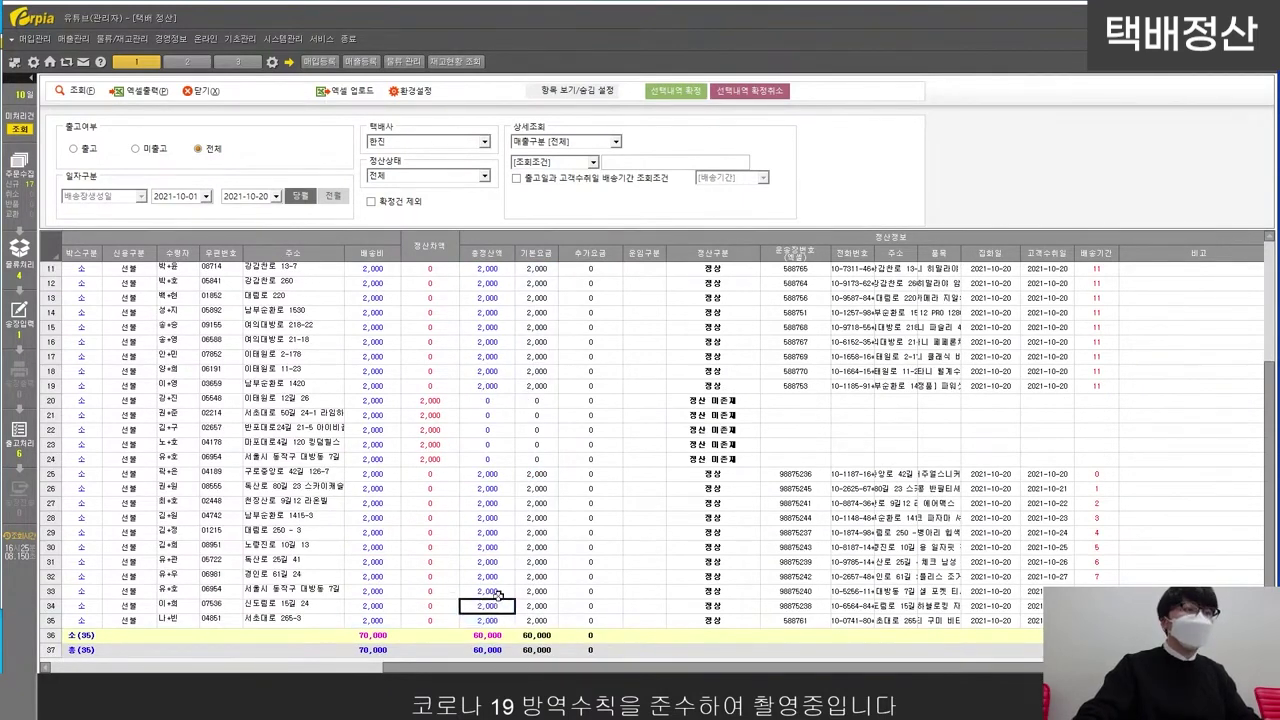
scroll(523, 529, "up", 4)
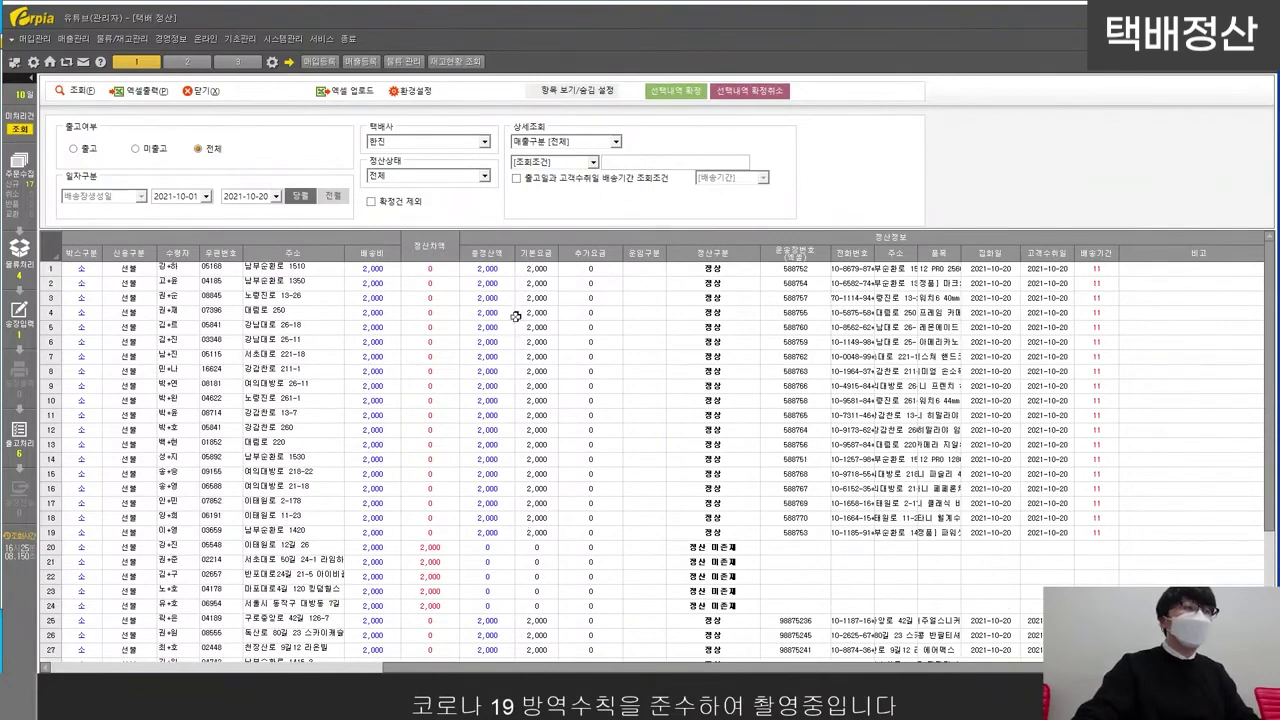
left_click(490, 269)
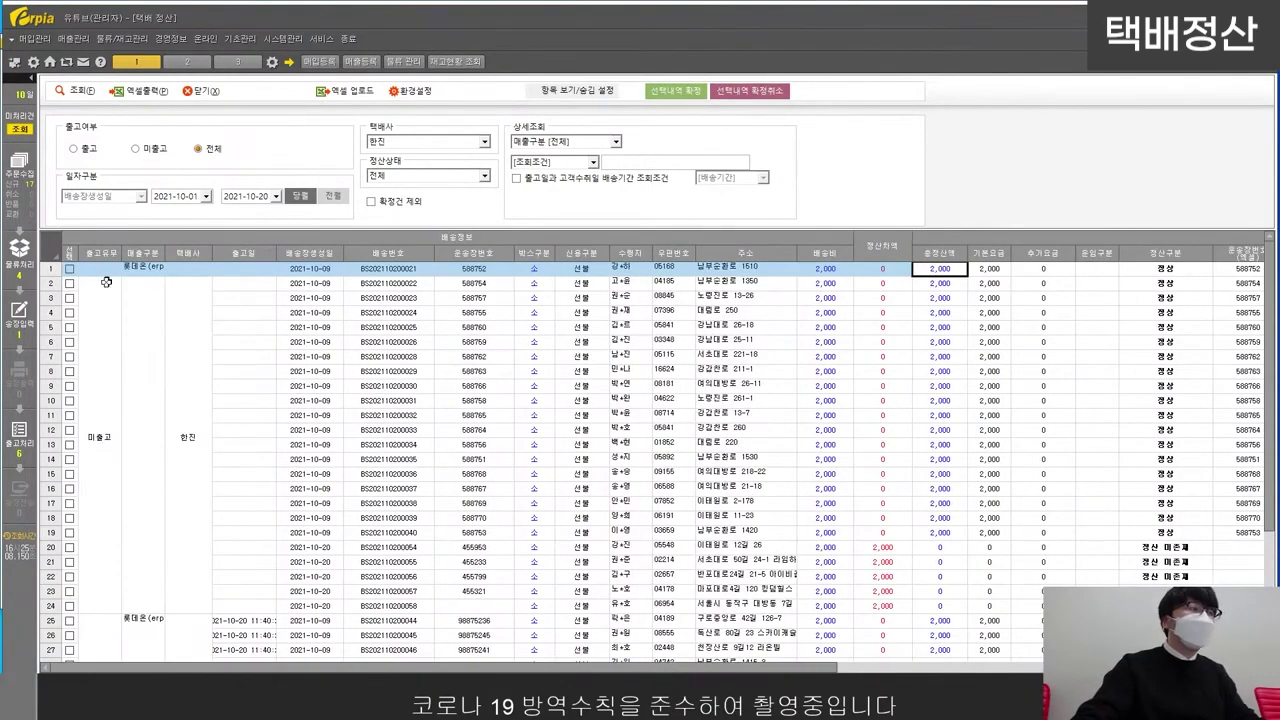
Step: Confirm the settlement of the first two 한진 deliveries in the list, one after the other
left_click(69, 268)
left_click(672, 92)
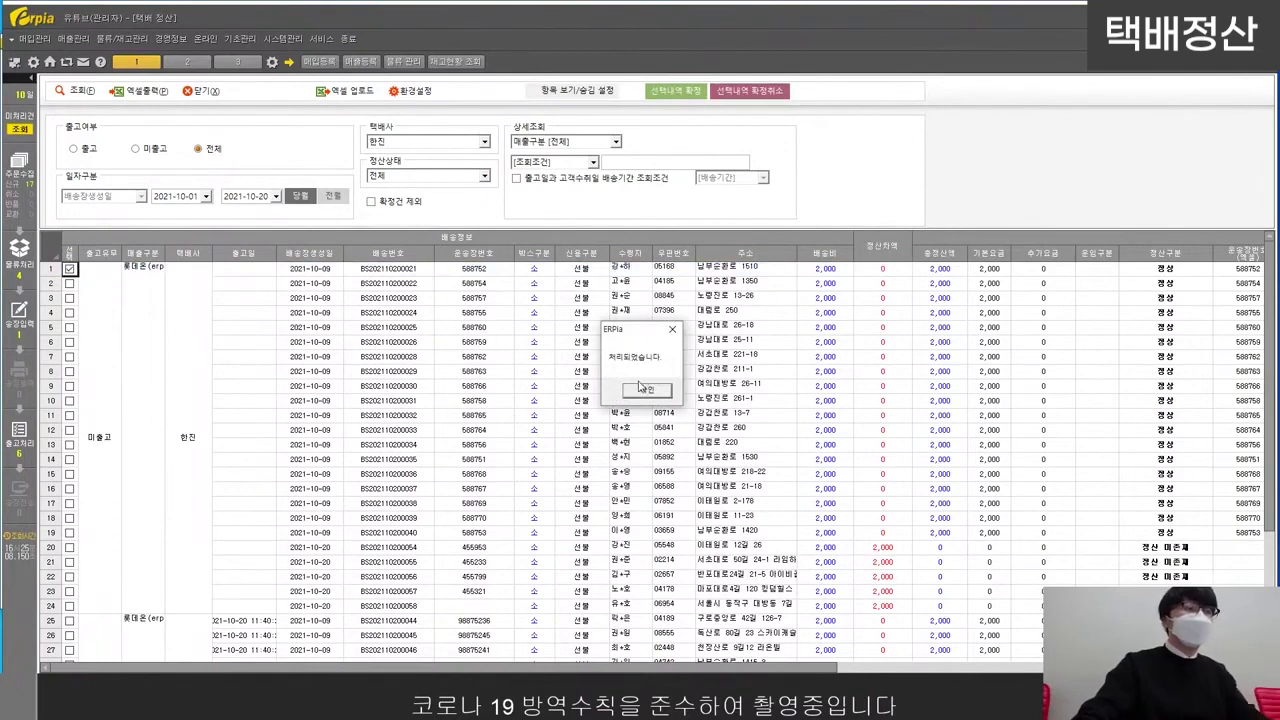
left_click(645, 389)
left_click(72, 284)
left_click(674, 96)
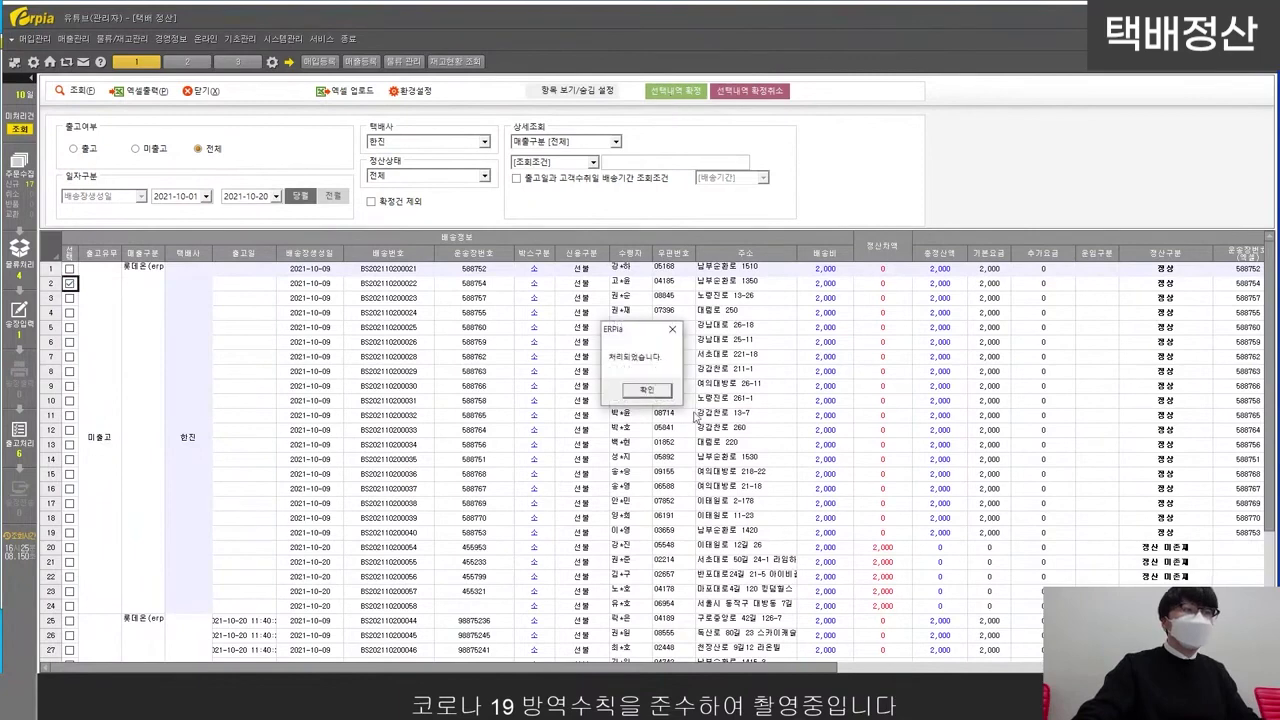
left_click(645, 389)
left_click(240, 328)
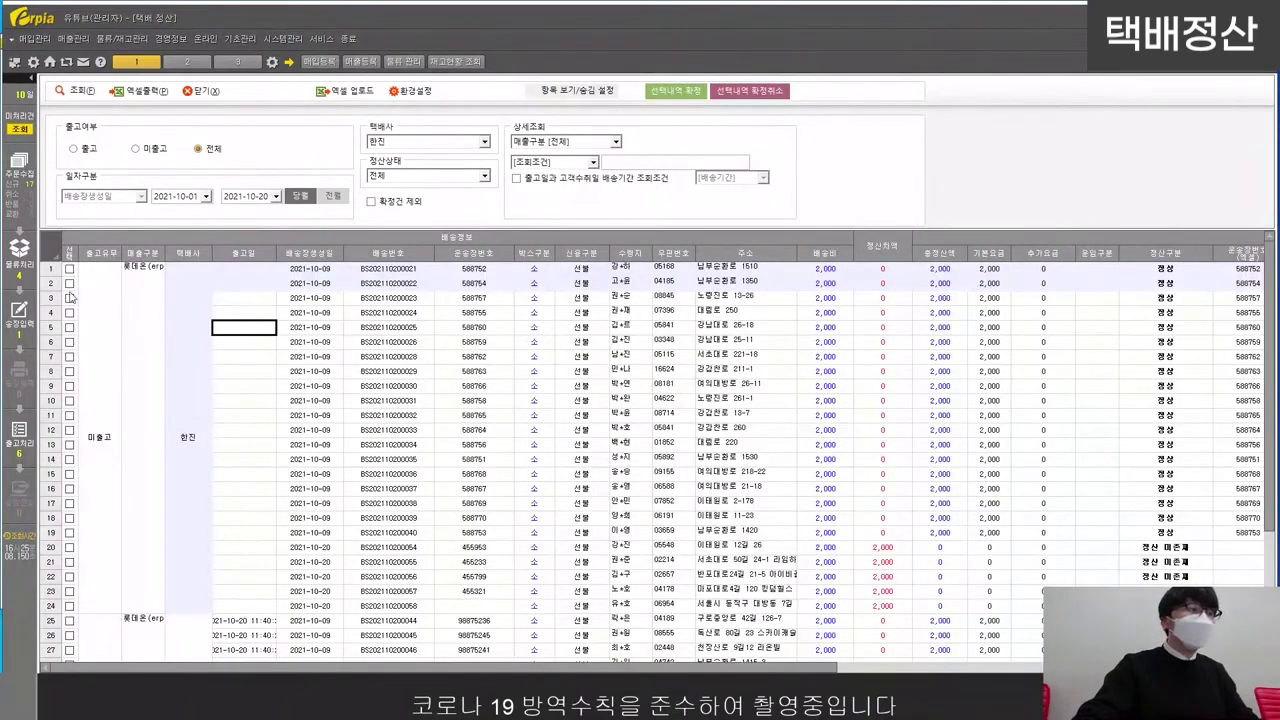
Step: Cancel the settlement confirmation of the second delivery in the list
left_click(69, 284)
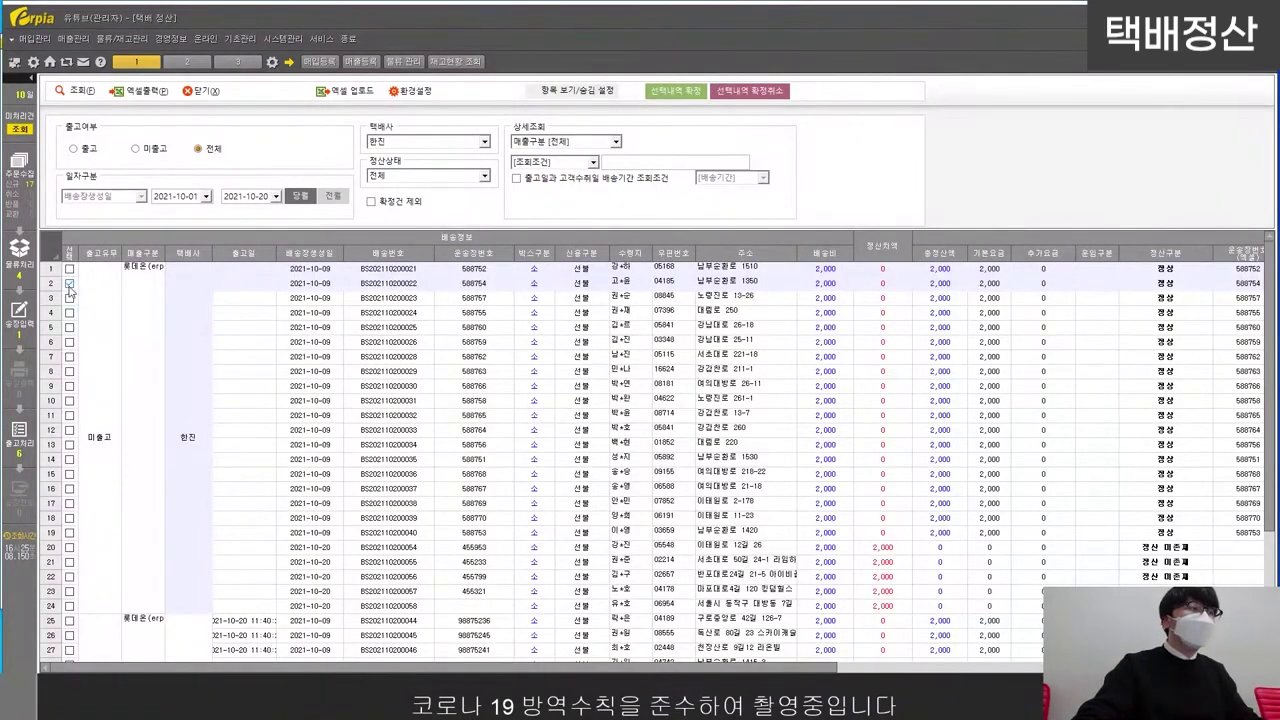
left_click(760, 96)
left_click(663, 395)
left_click(635, 390)
Step: Review the 정산정보 columns through 집하일 and the delivery rows down to the 총계 row
left_click_drag(229, 284, 1272, 353)
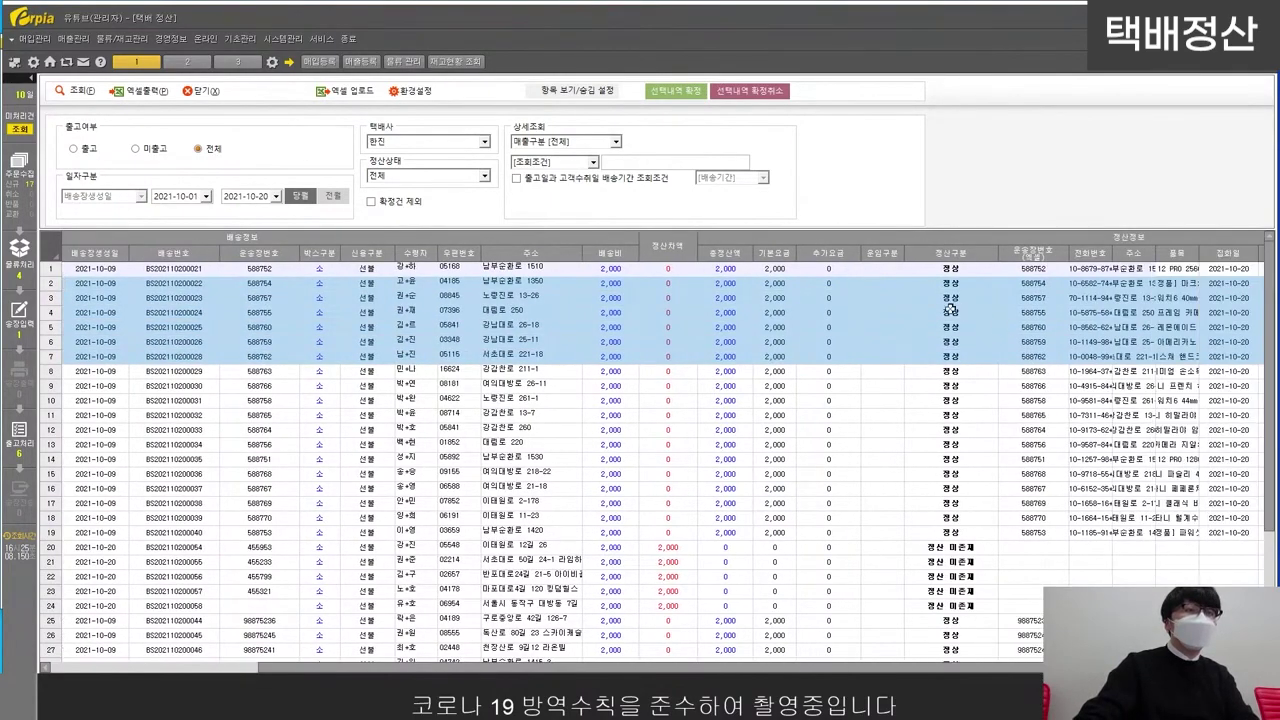
left_click(950, 312)
left_click_drag(916, 273, 352, 314)
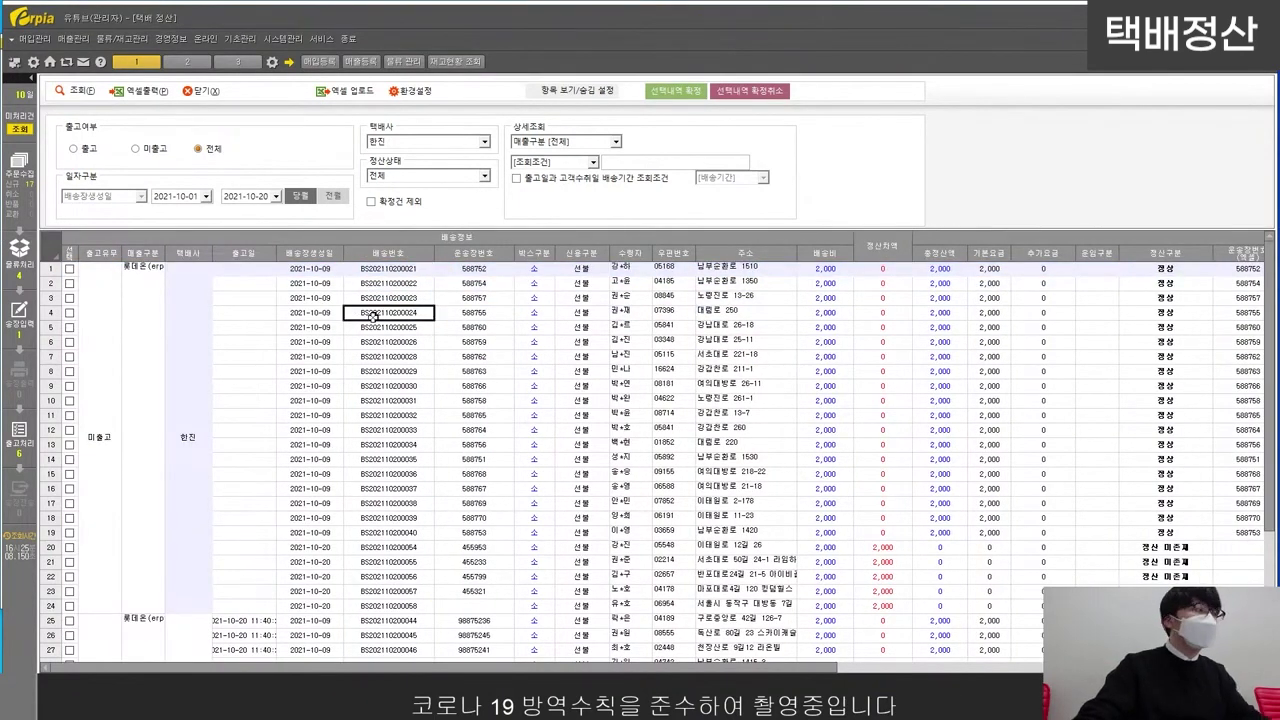
left_click(355, 328)
scroll(355, 332, "down", 4)
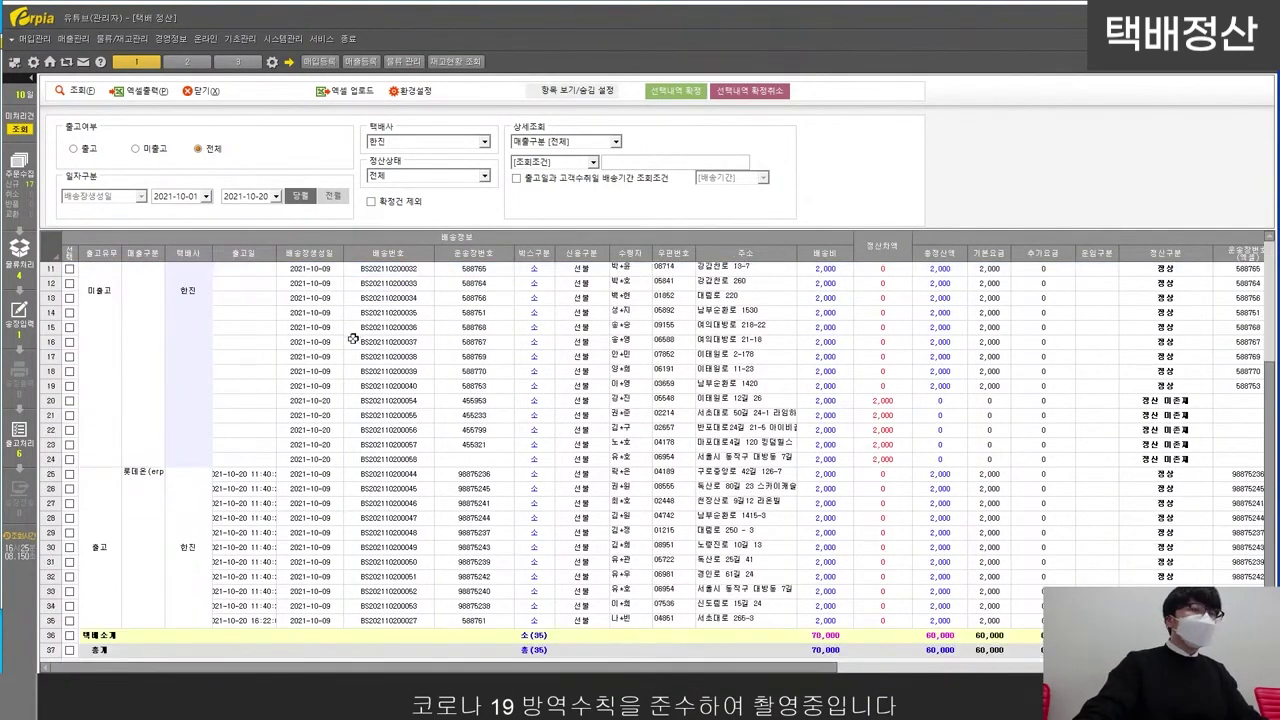
scroll(352, 338, "up", 4)
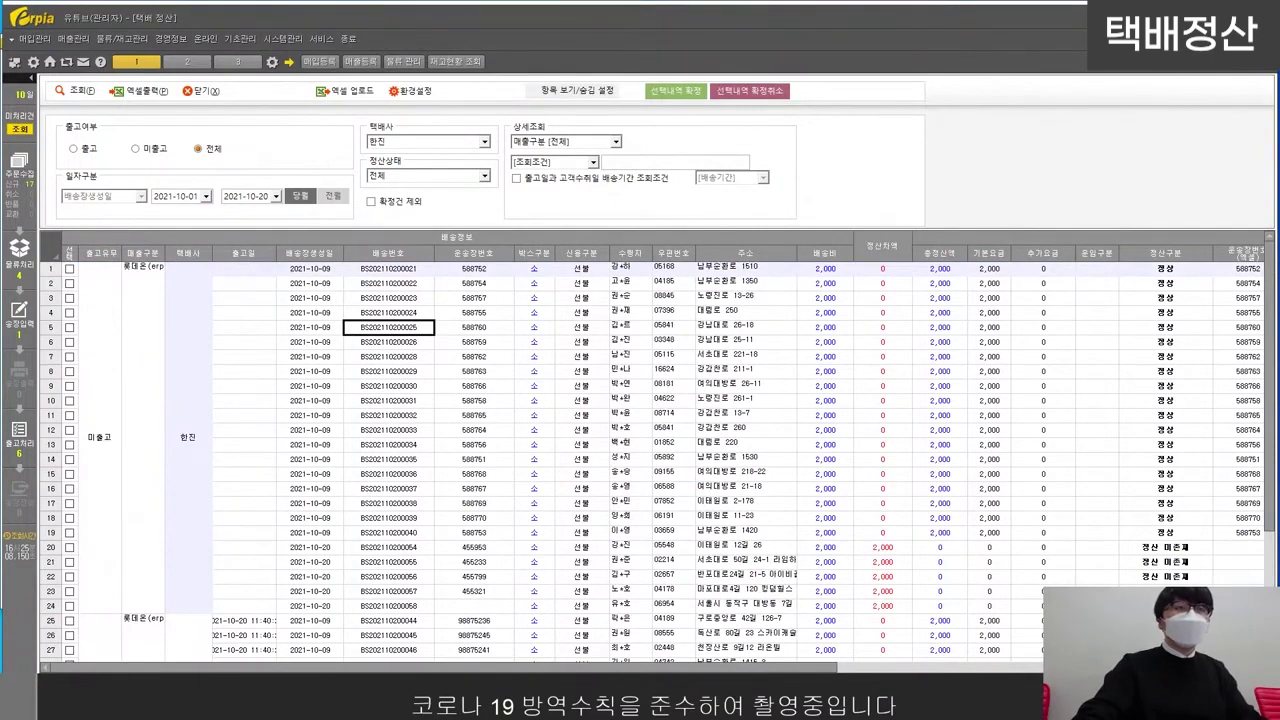